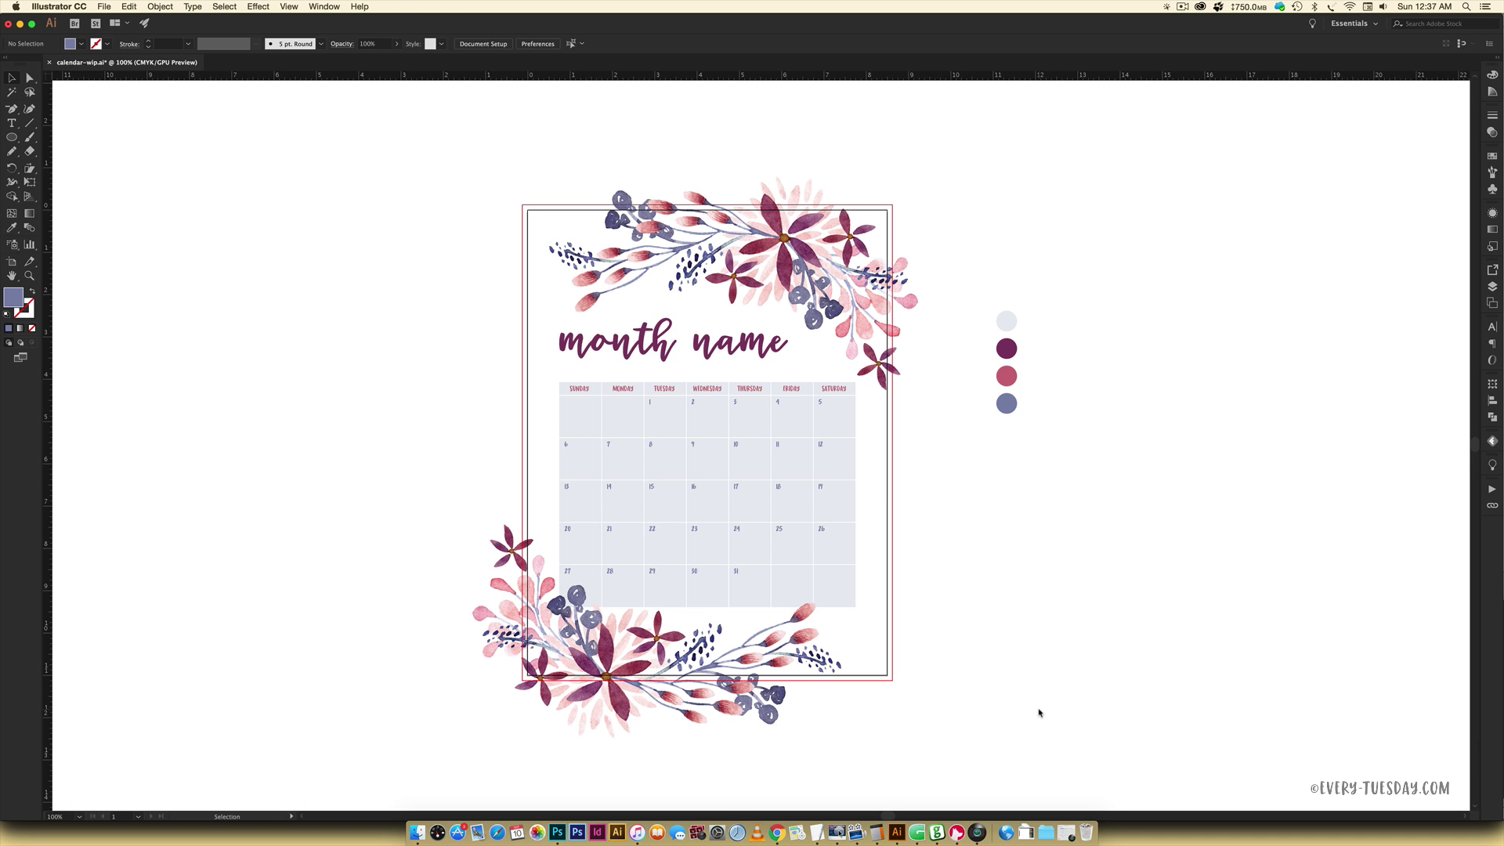
- Check the CMYK values of the four palette circles beside the calendar artwork
click(1006, 322)
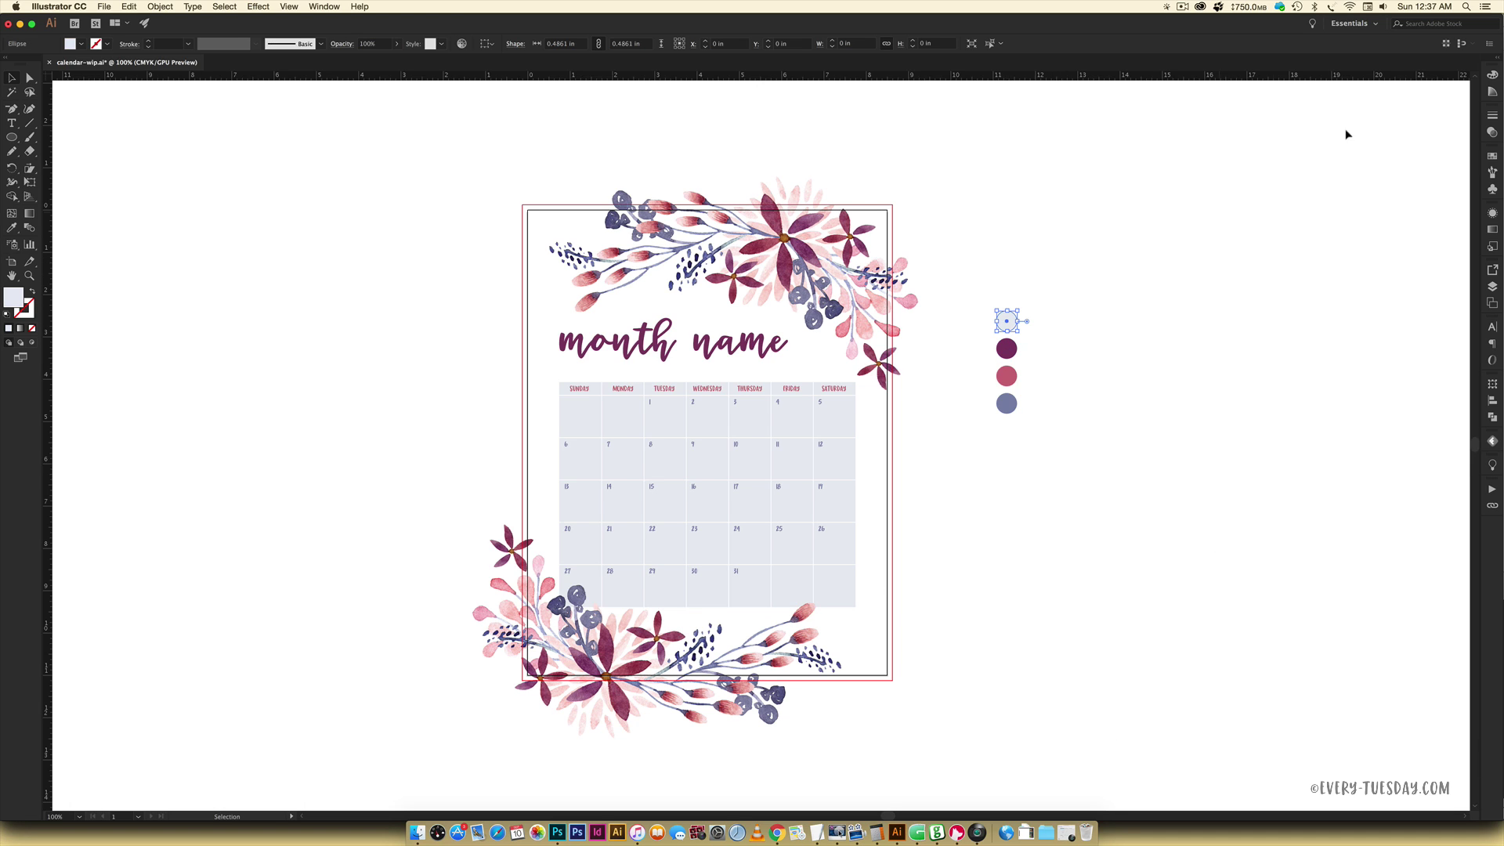
click(1493, 73)
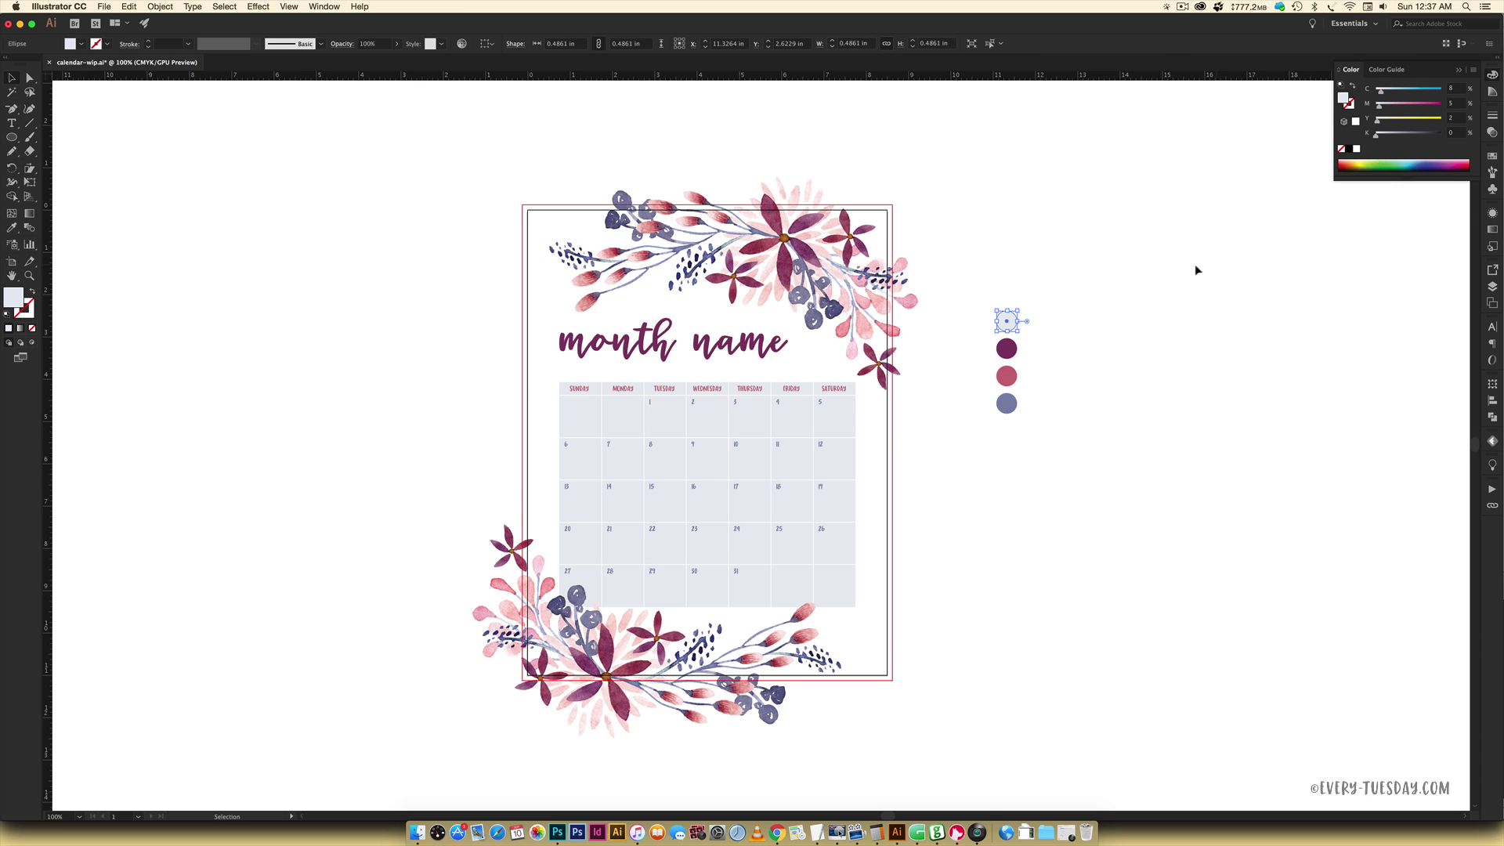
click(1007, 349)
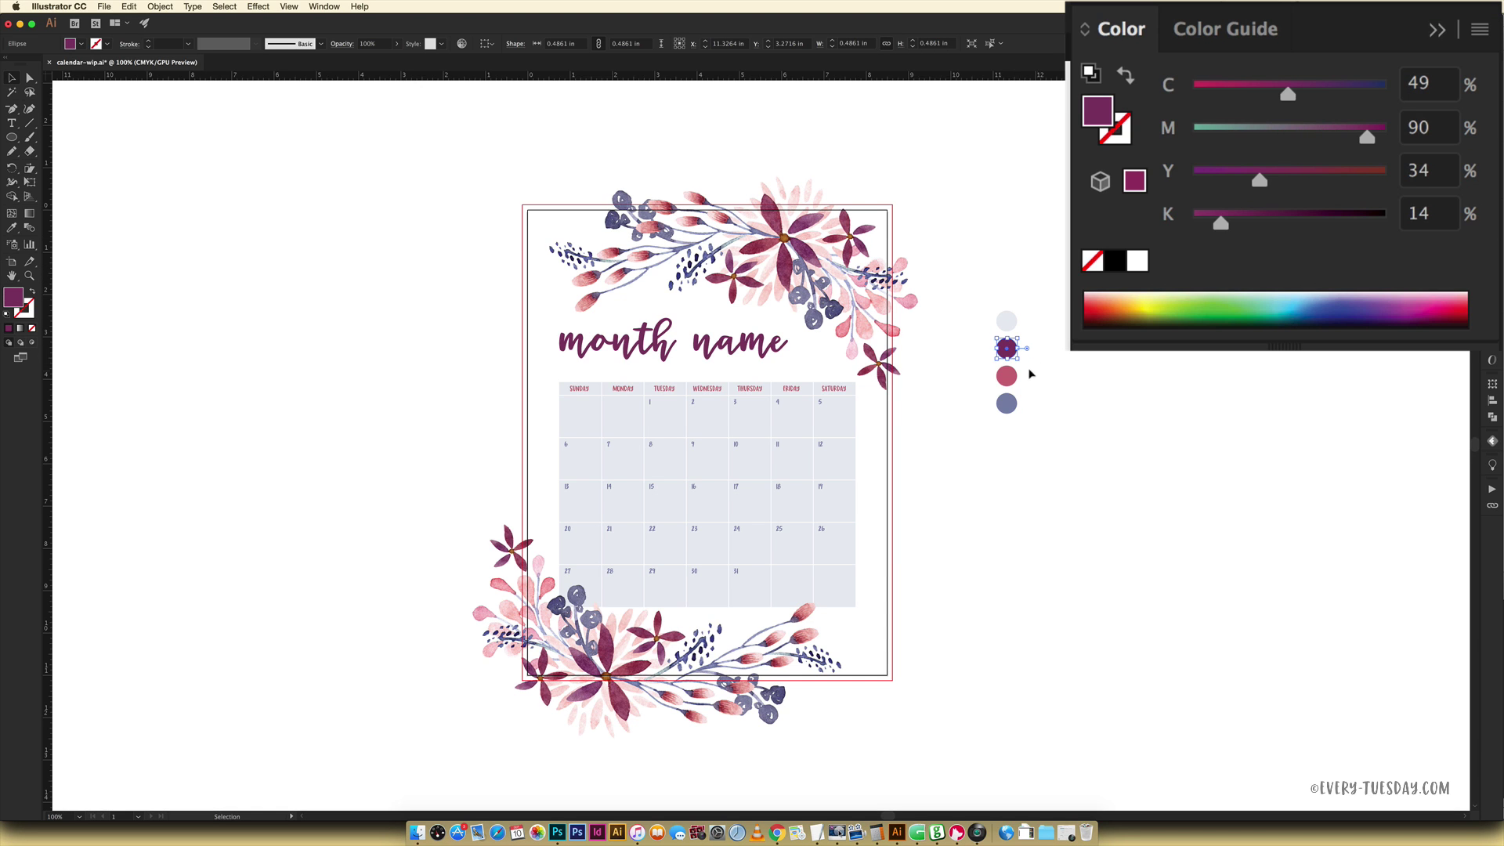
click(1008, 376)
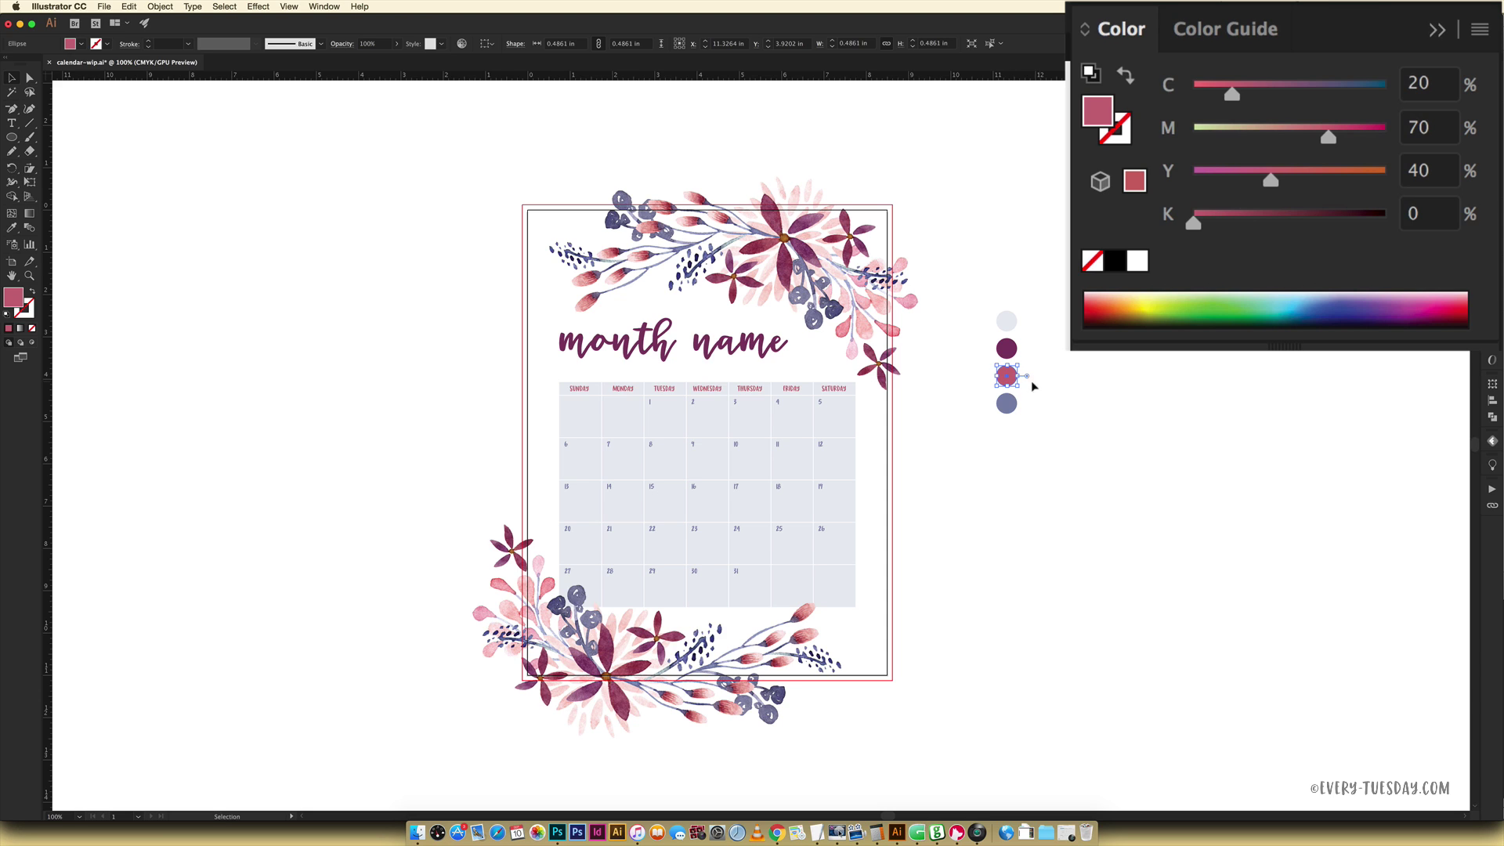
click(1006, 404)
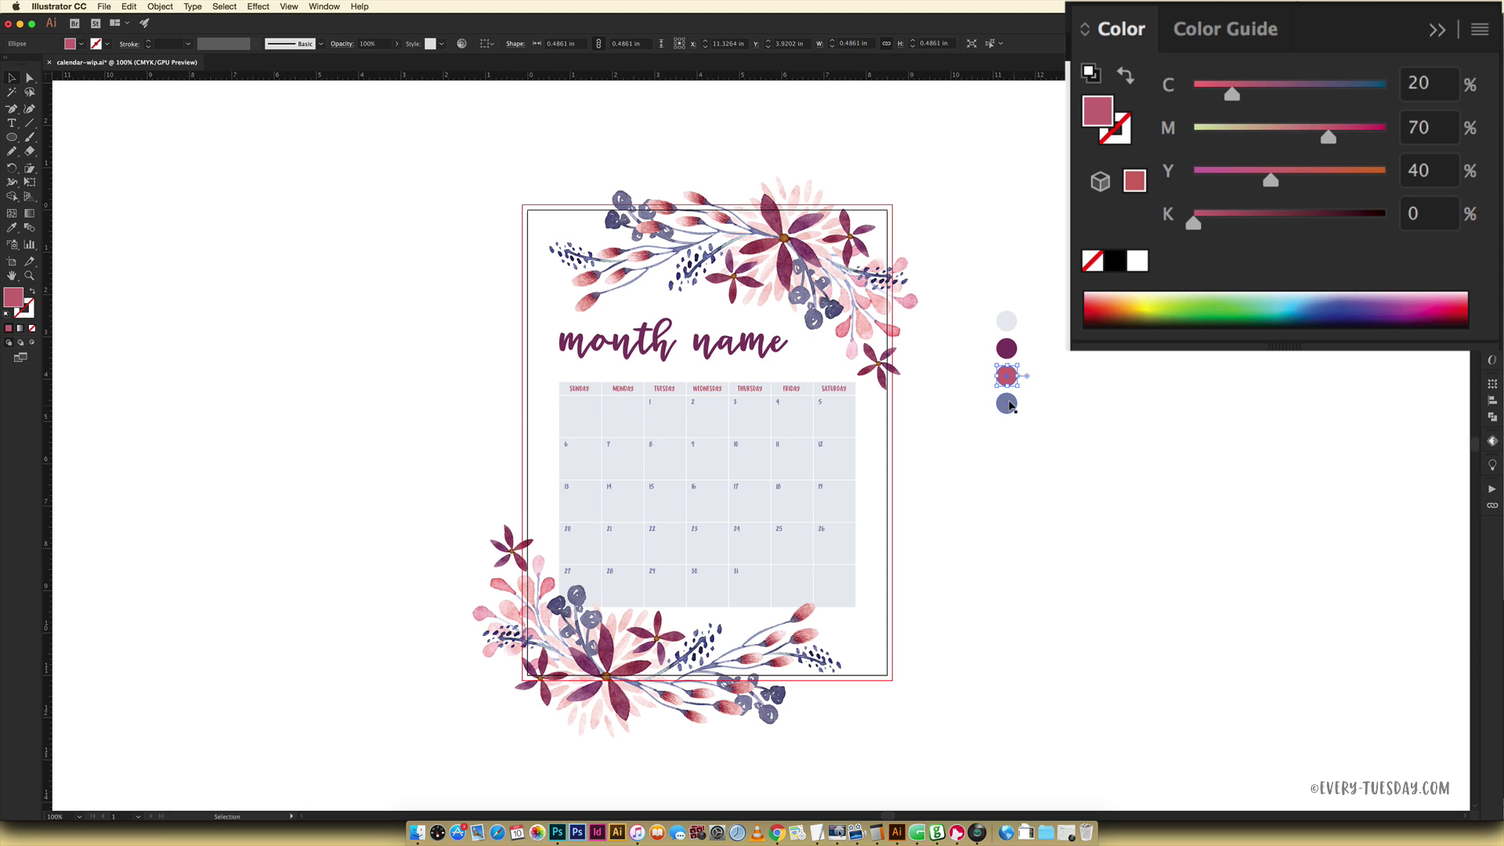
click(1140, 414)
- Copy the four palette circles and create a portrait 8.5 x 11 in CMYK document with 0.125 in bleed on all sides
drag(1069, 275, 979, 481)
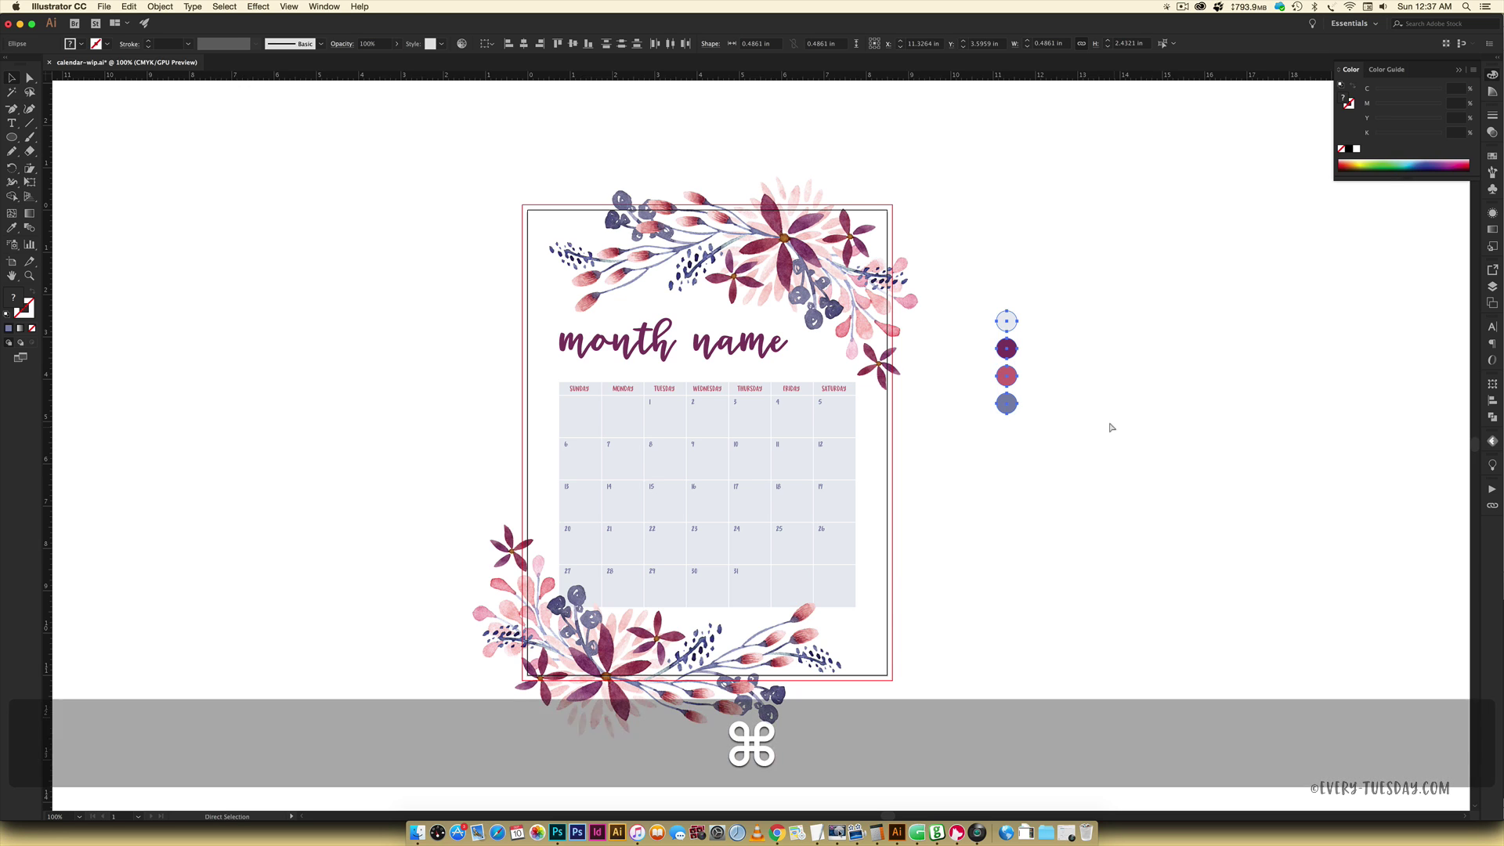
key(super+c)
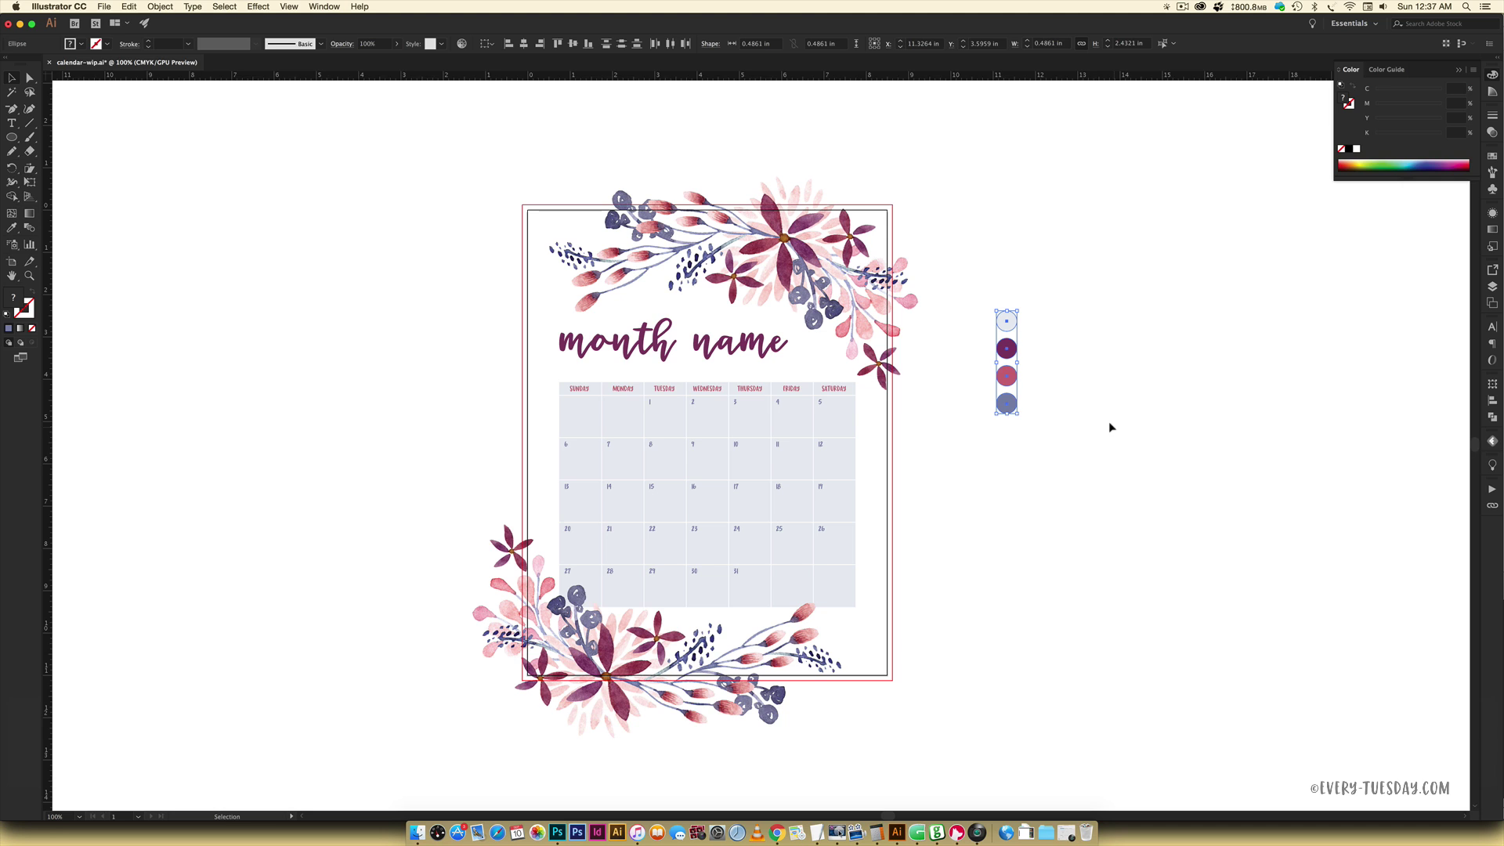
click(105, 7)
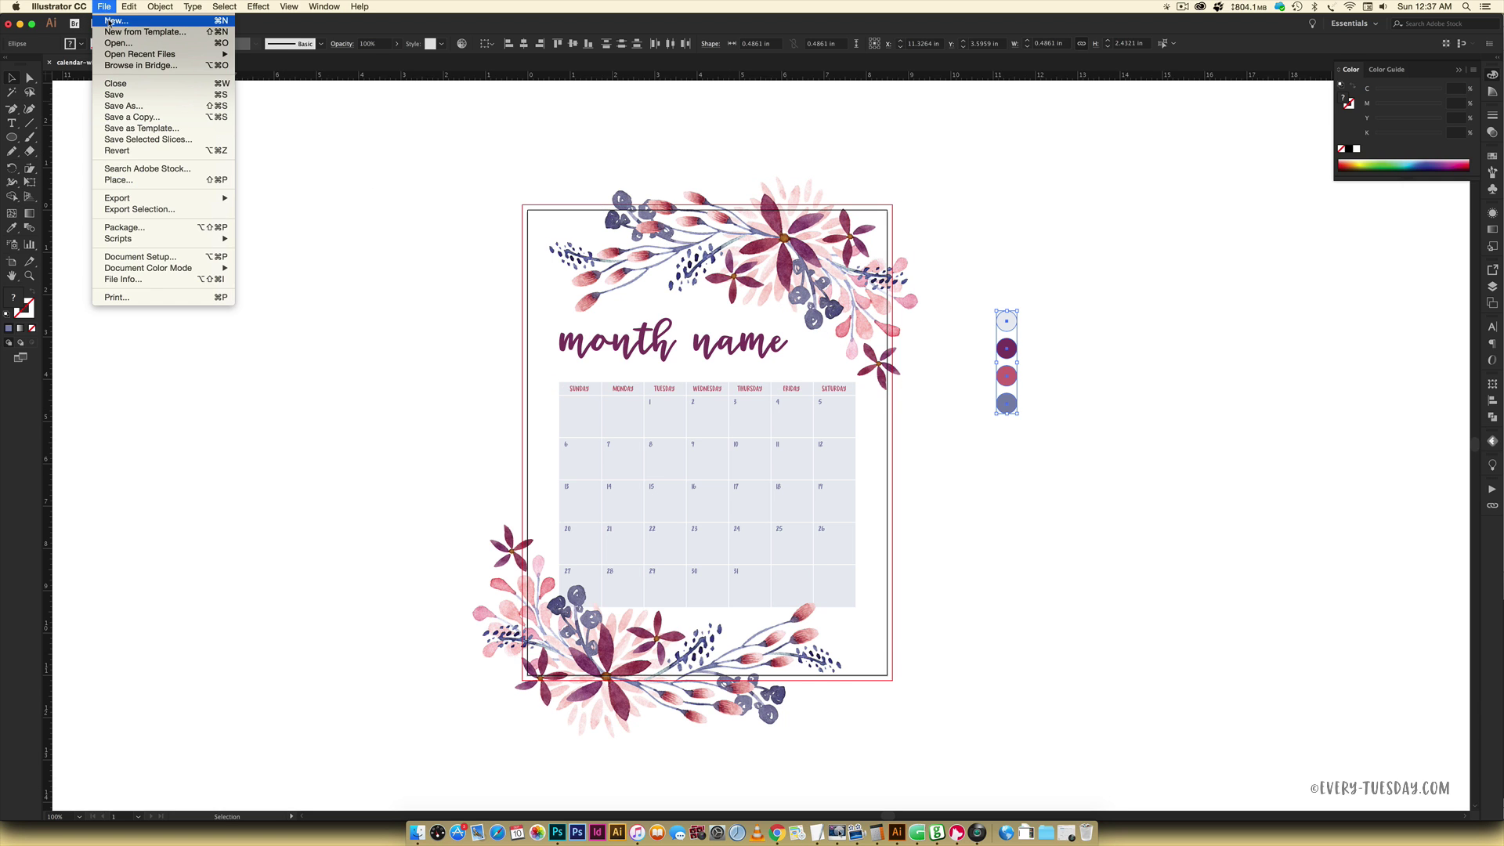
click(126, 23)
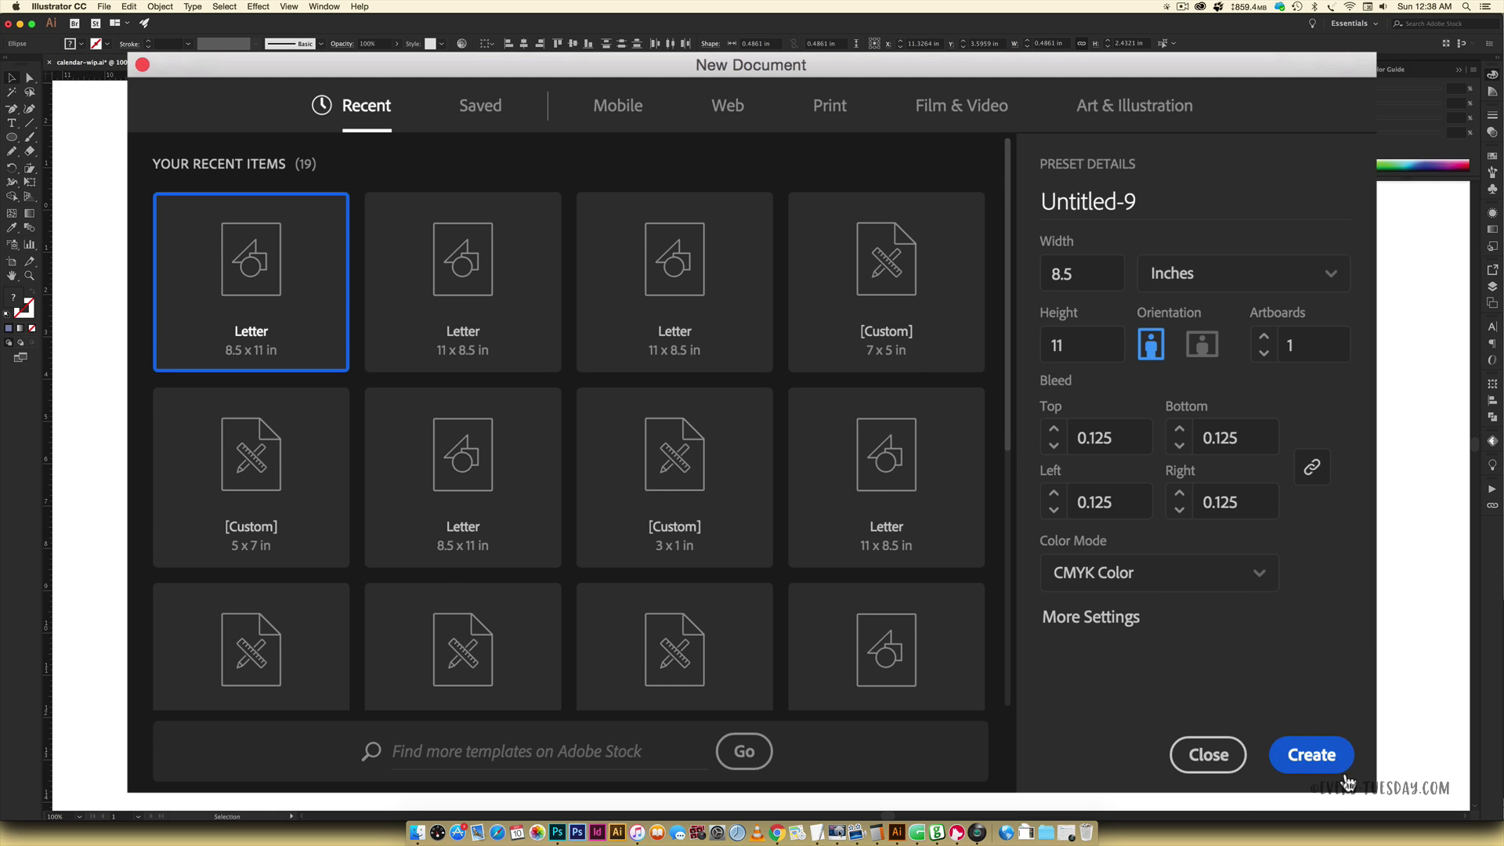
click(1209, 755)
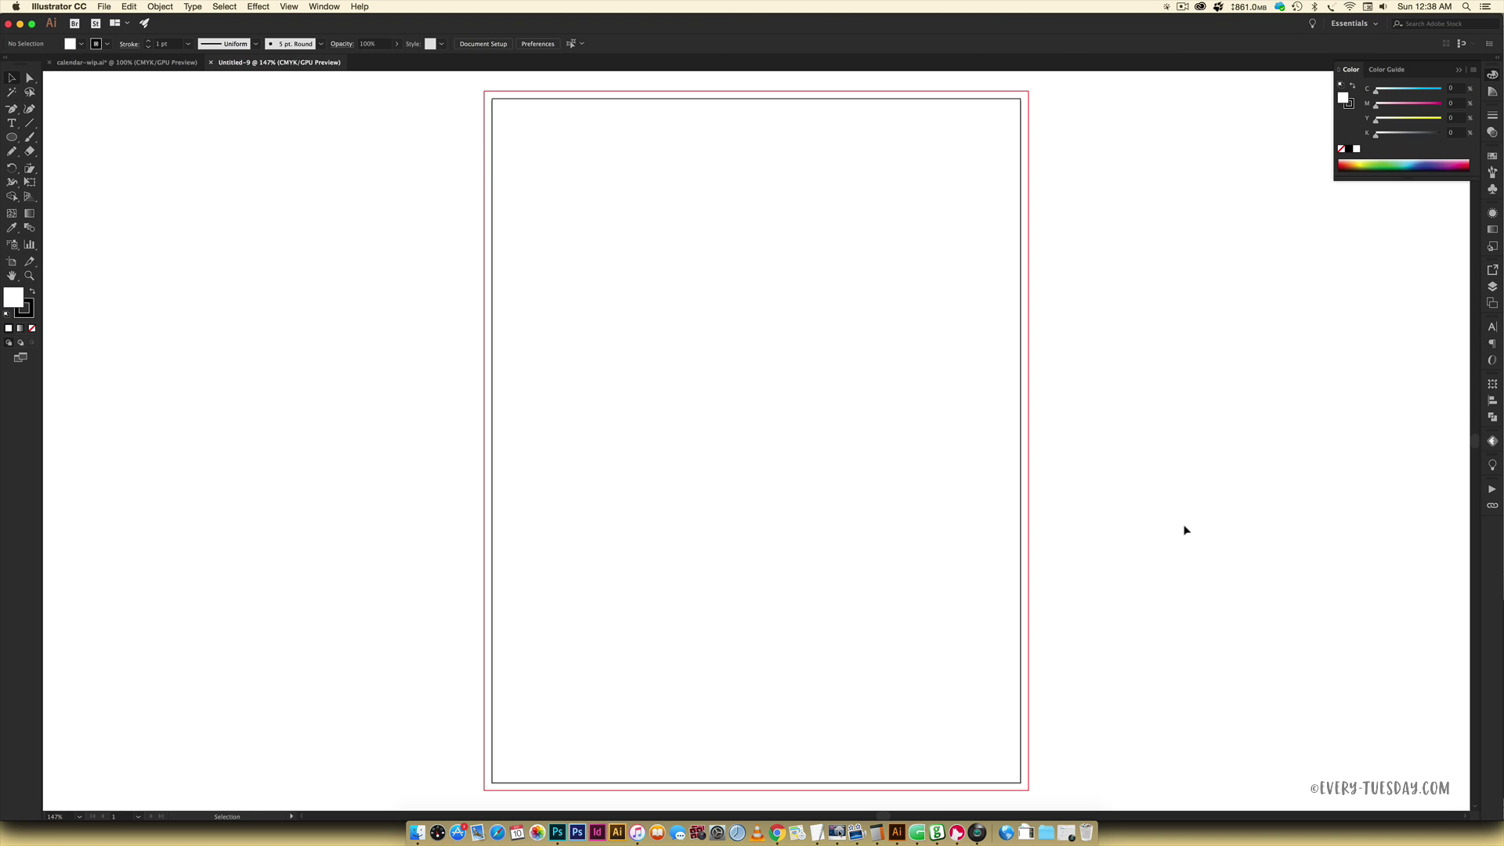
- Paste the palette circles, place them outside the artboard's right edge, and show the rulers
key(super+v)
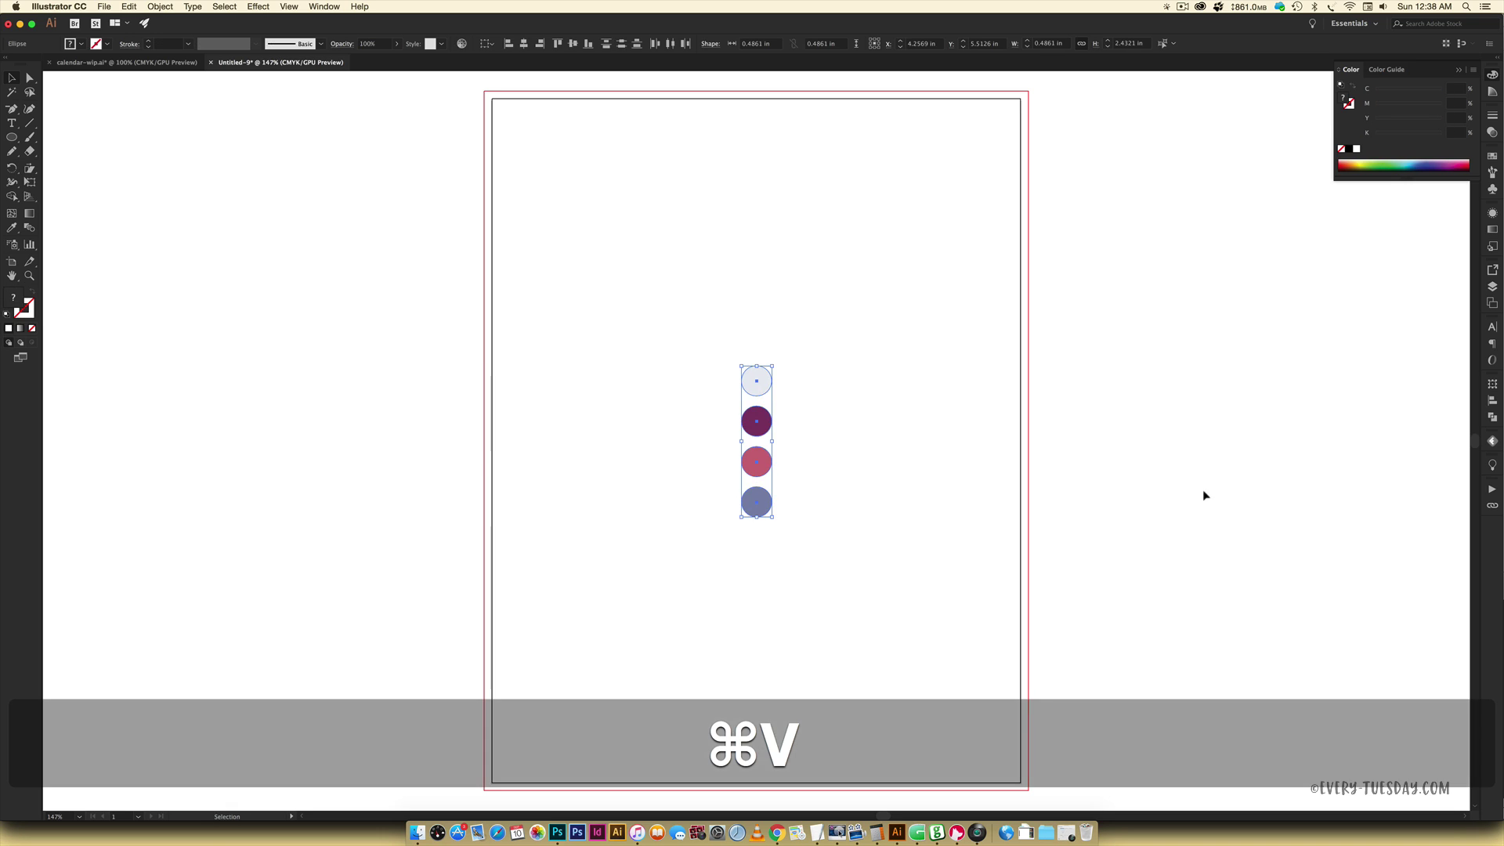
drag(767, 383, 1160, 246)
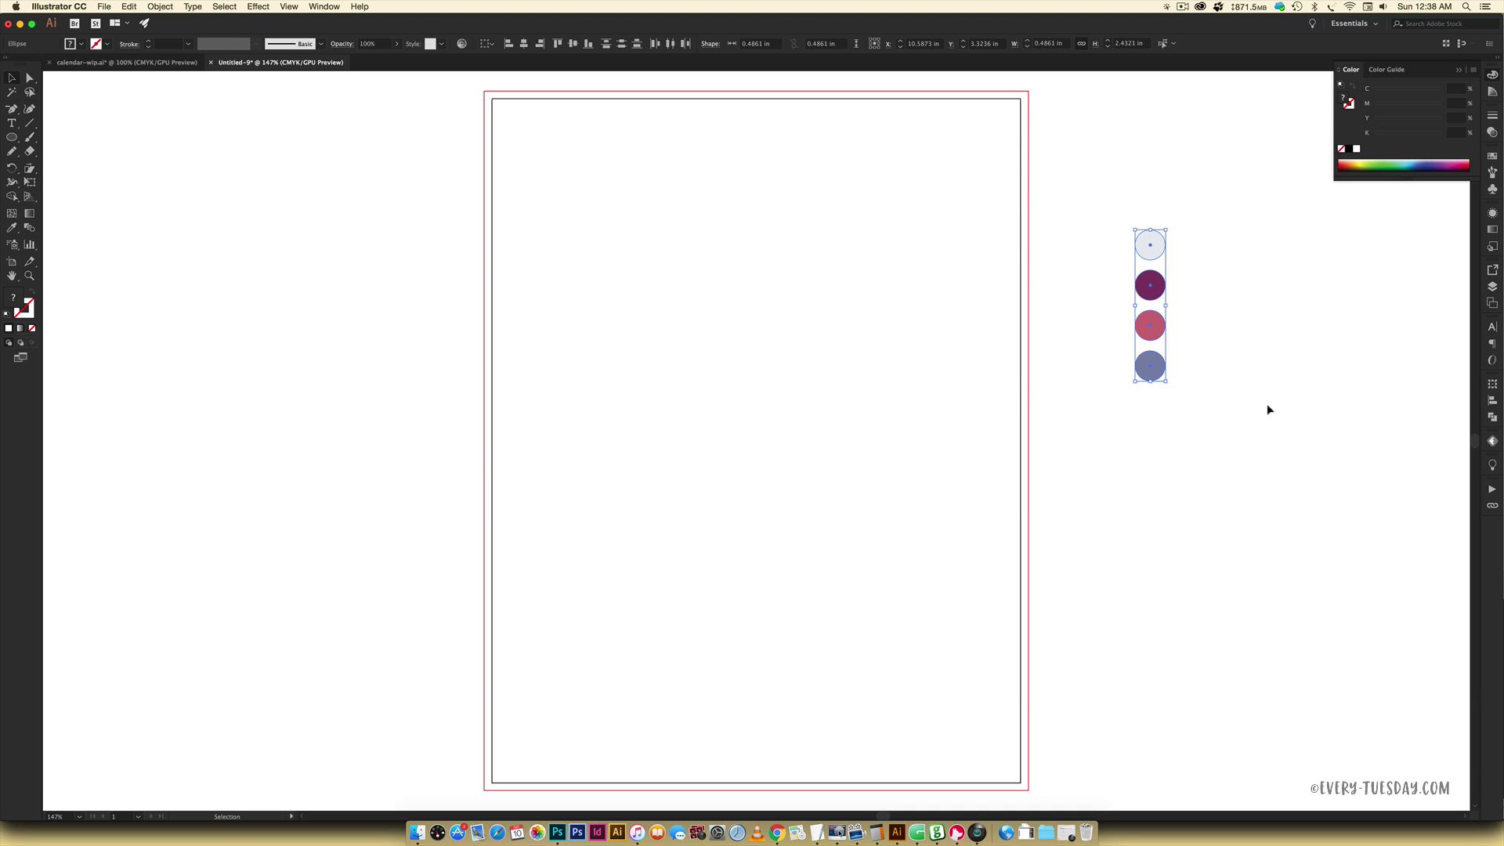
key(super+r)
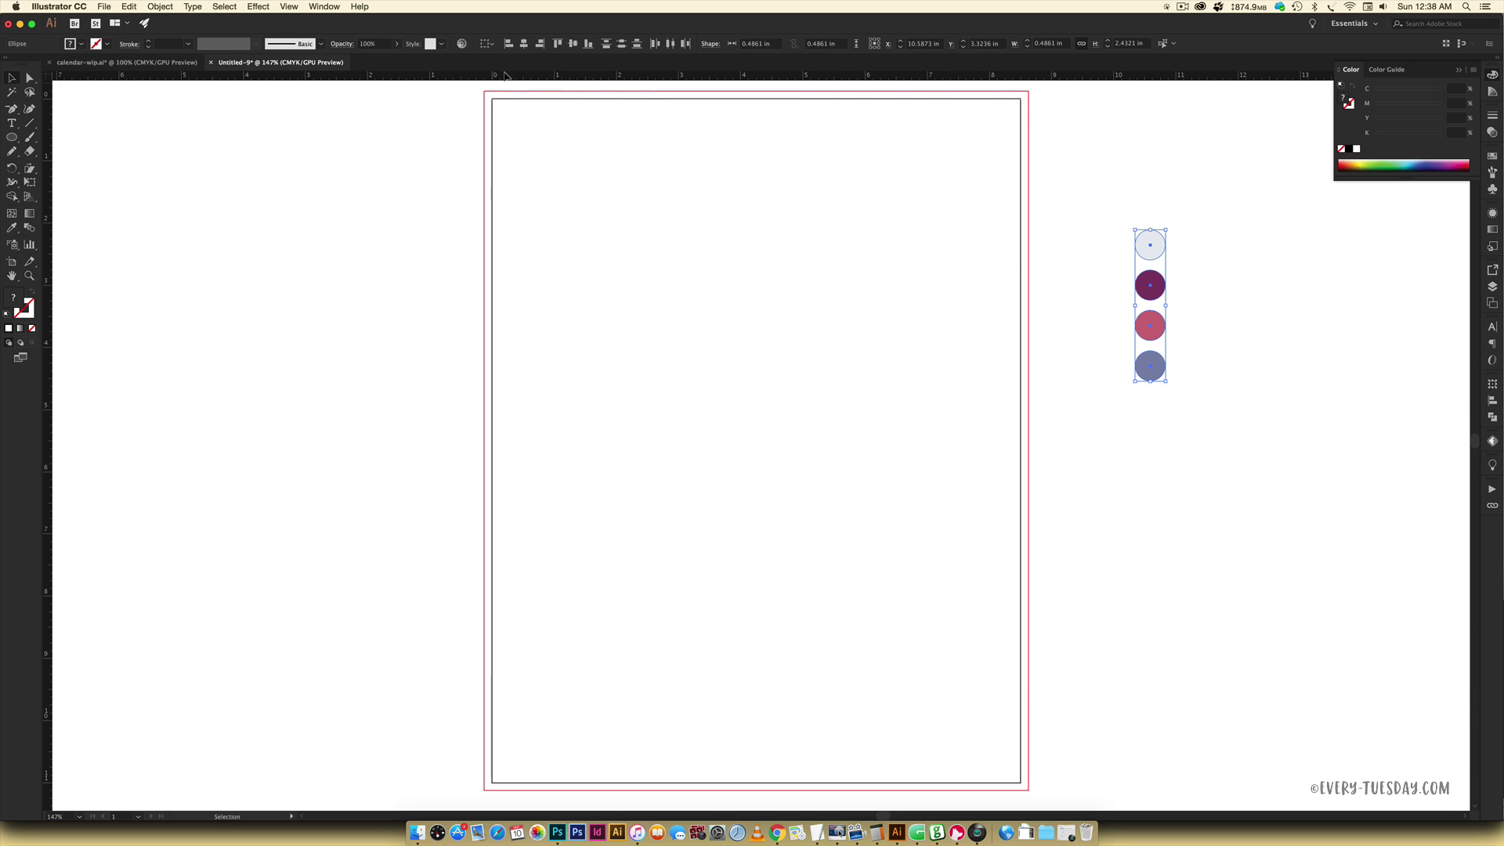
click(1010, 140)
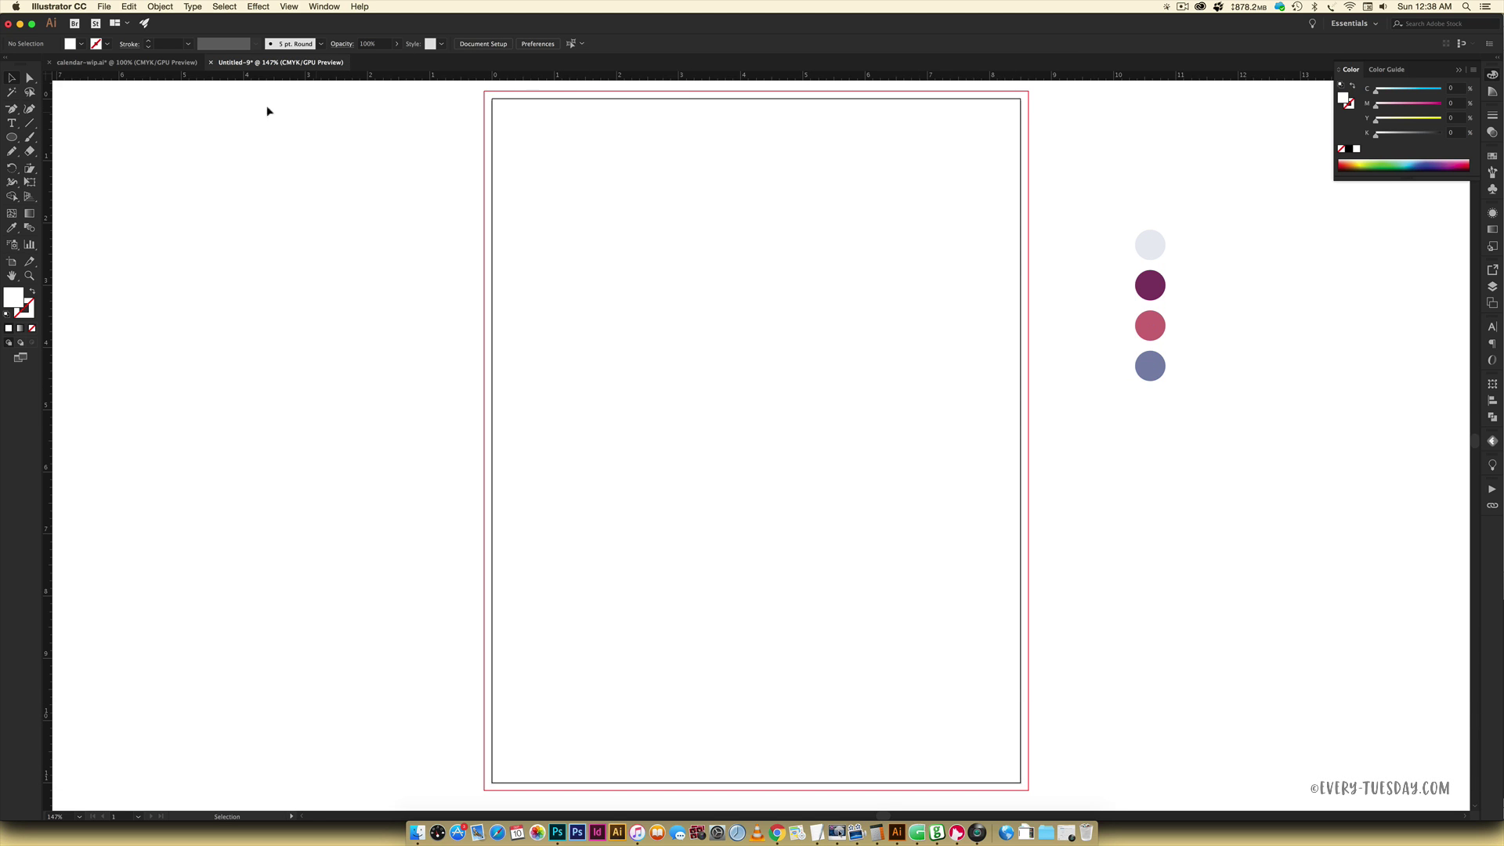
- Glance at the calendar-wip document for reference, and show the grid in the new letter-size document
click(129, 62)
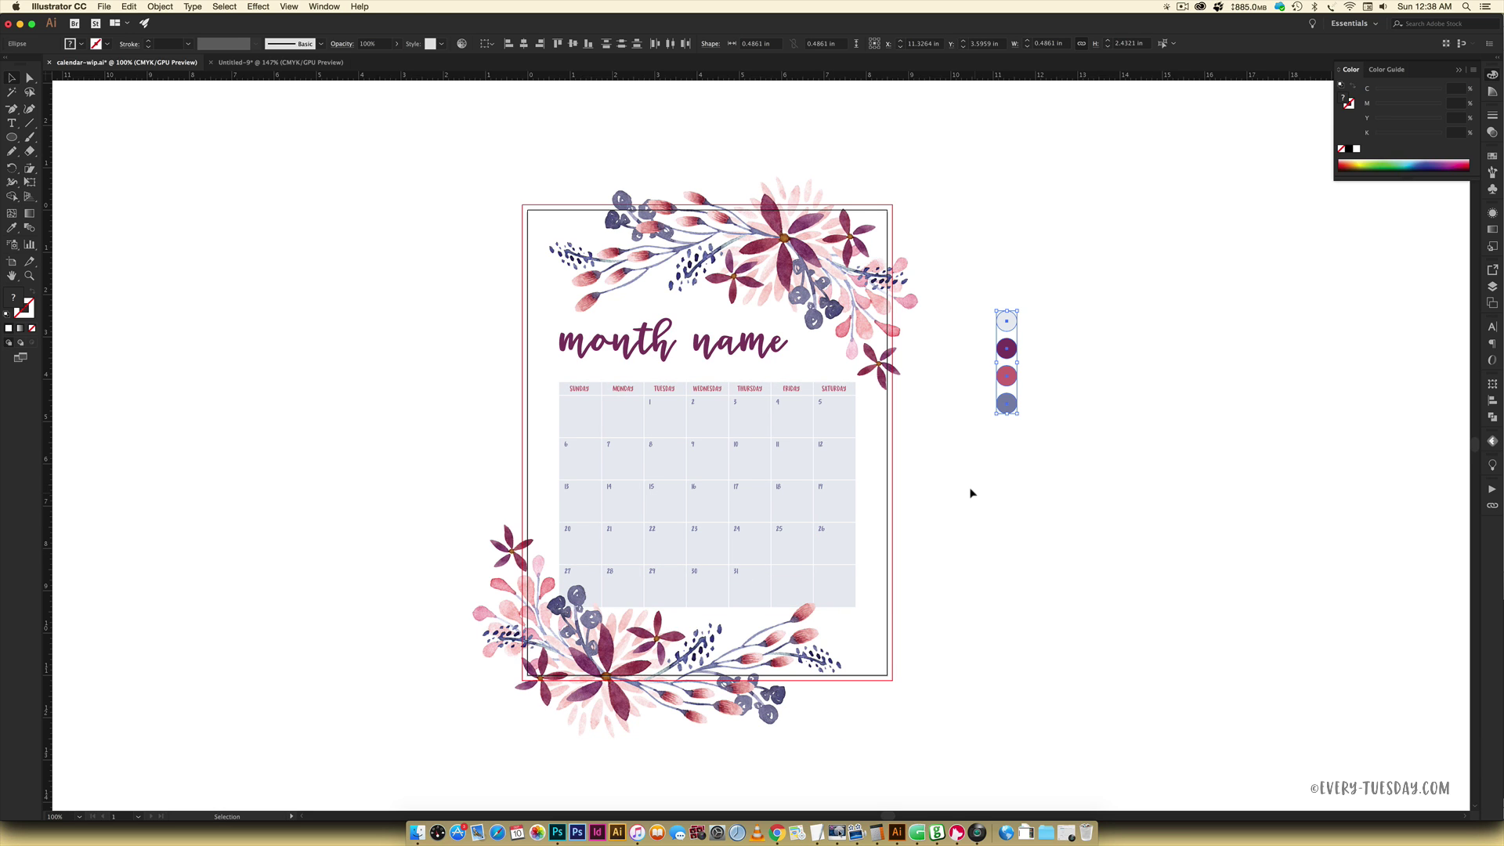
click(273, 66)
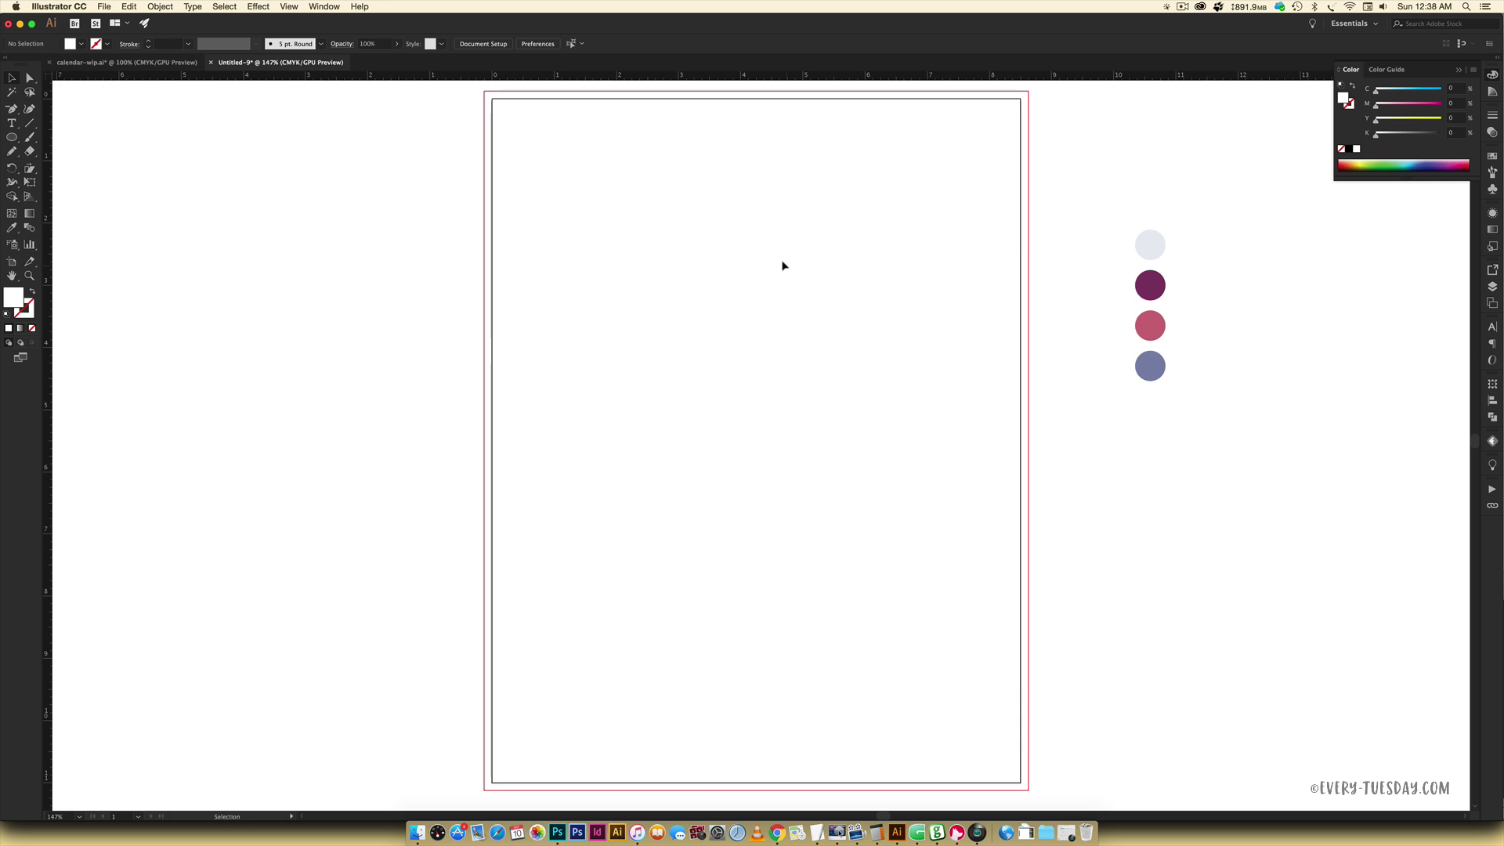
click(289, 7)
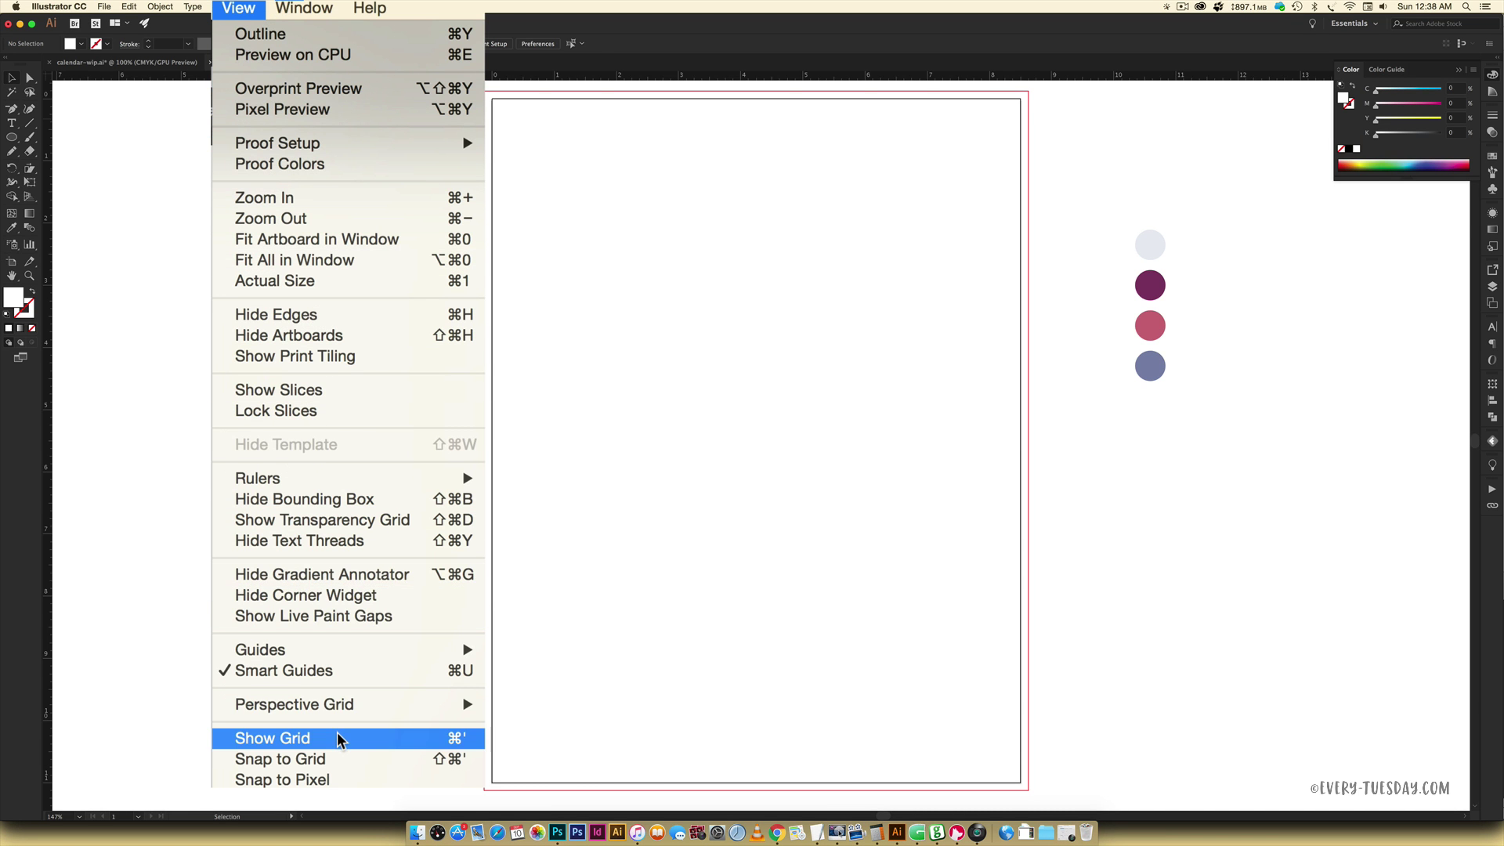
click(337, 738)
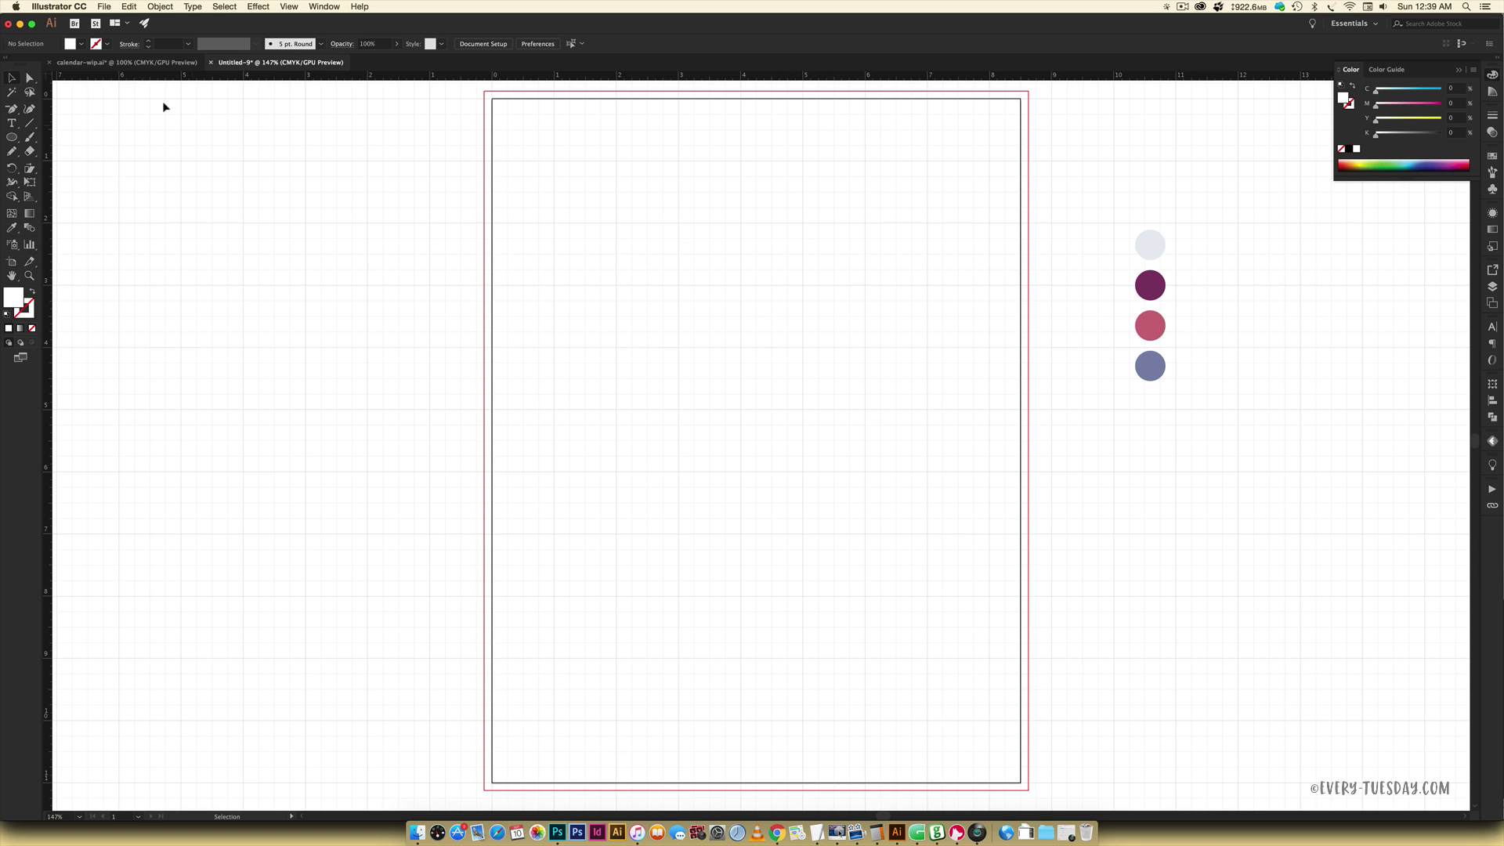
- Check the gridline spacing and subdivisions in the Guides & Grid preferences
click(49, 6)
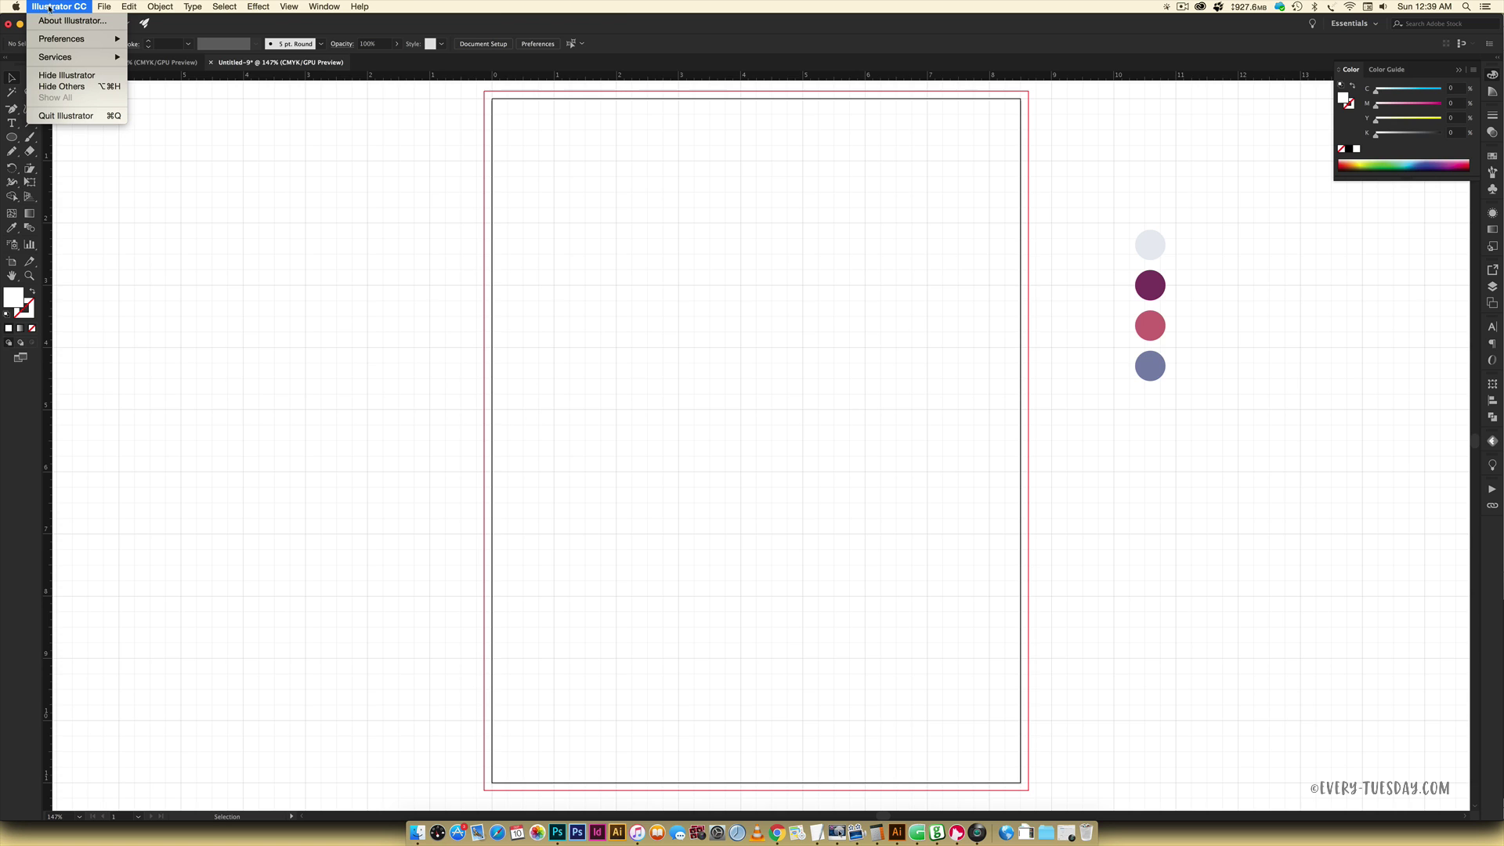
mouse_move(62, 38)
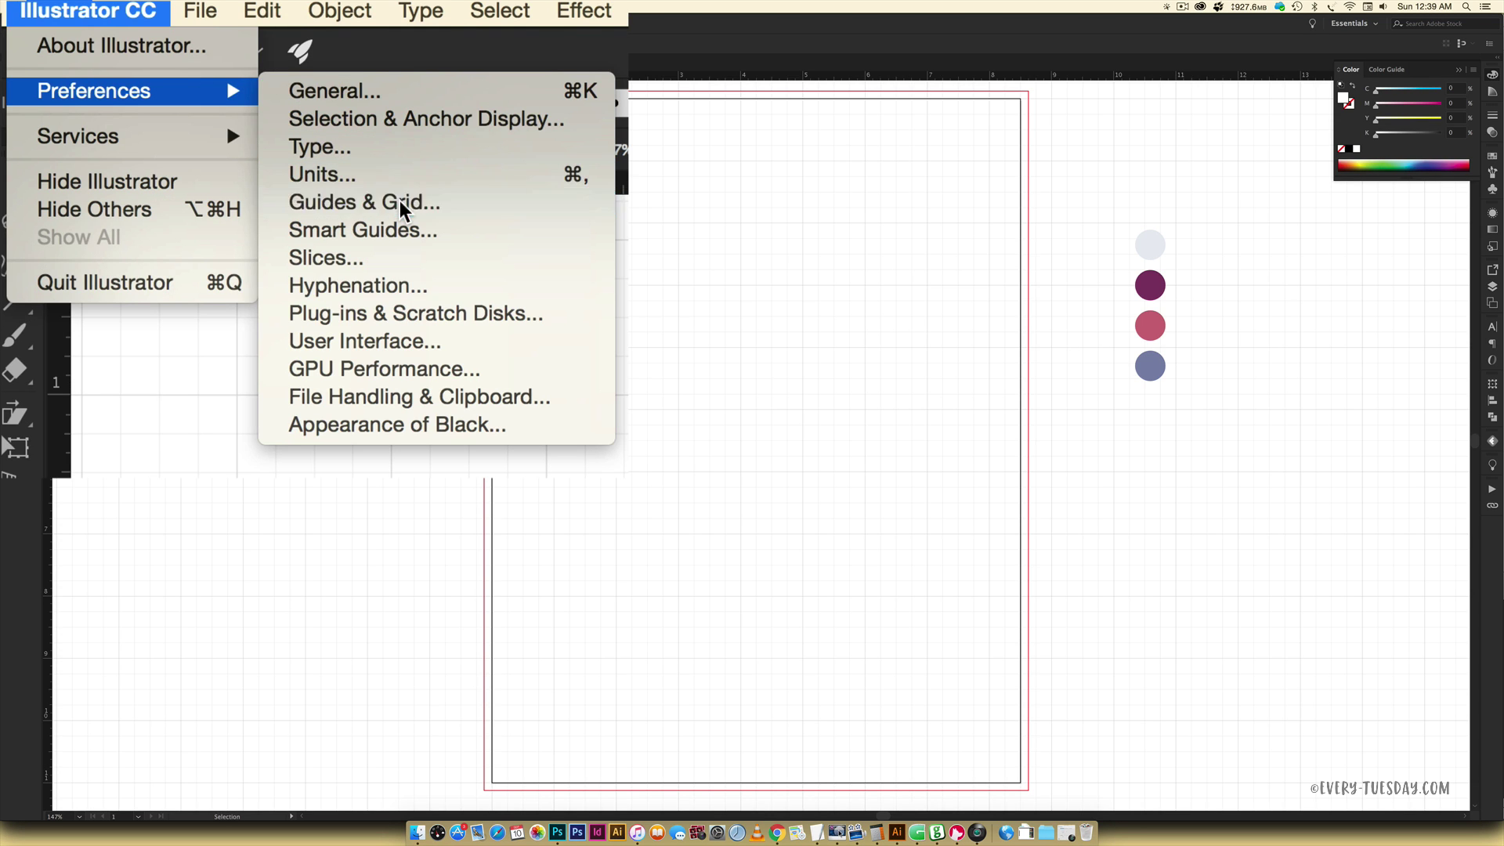
click(401, 205)
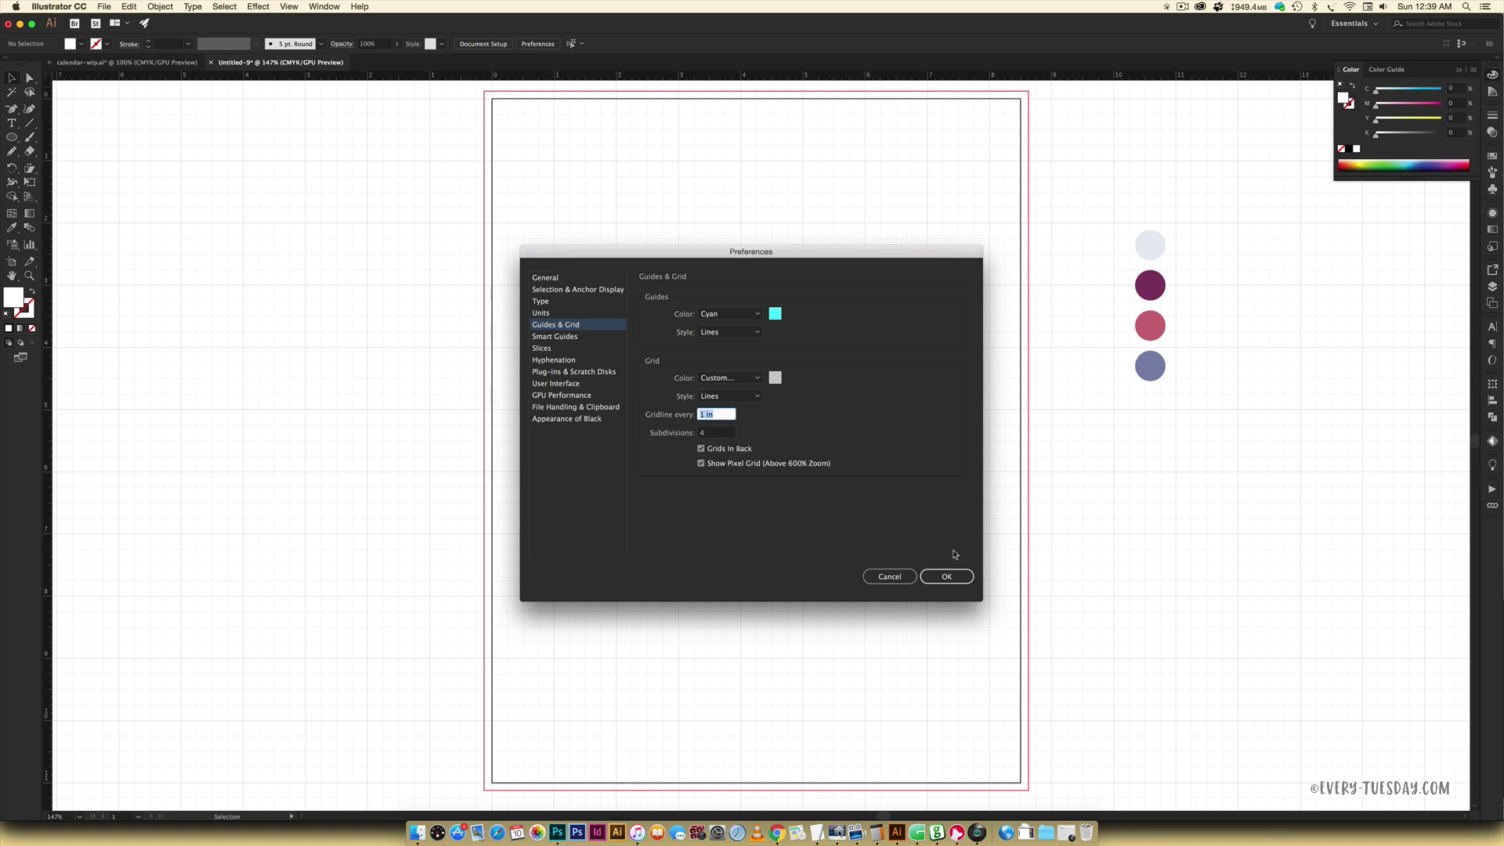
click(1197, 773)
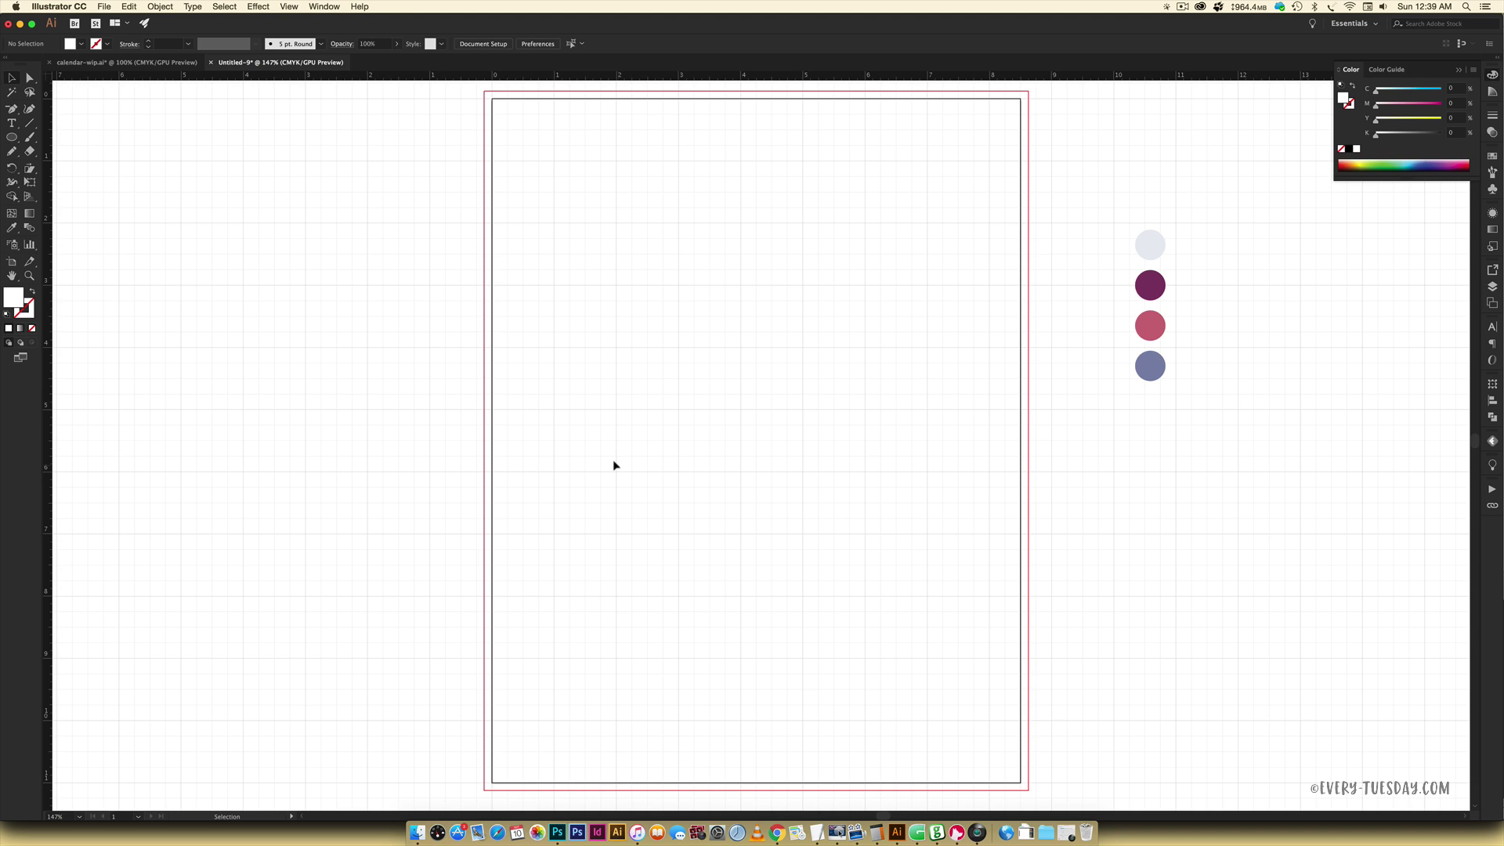
- Draw a rectangle about 7 x 5 in with no fill and a 1 pt black stroke, starting 1 in across and 4 in down the artboard
key(m)
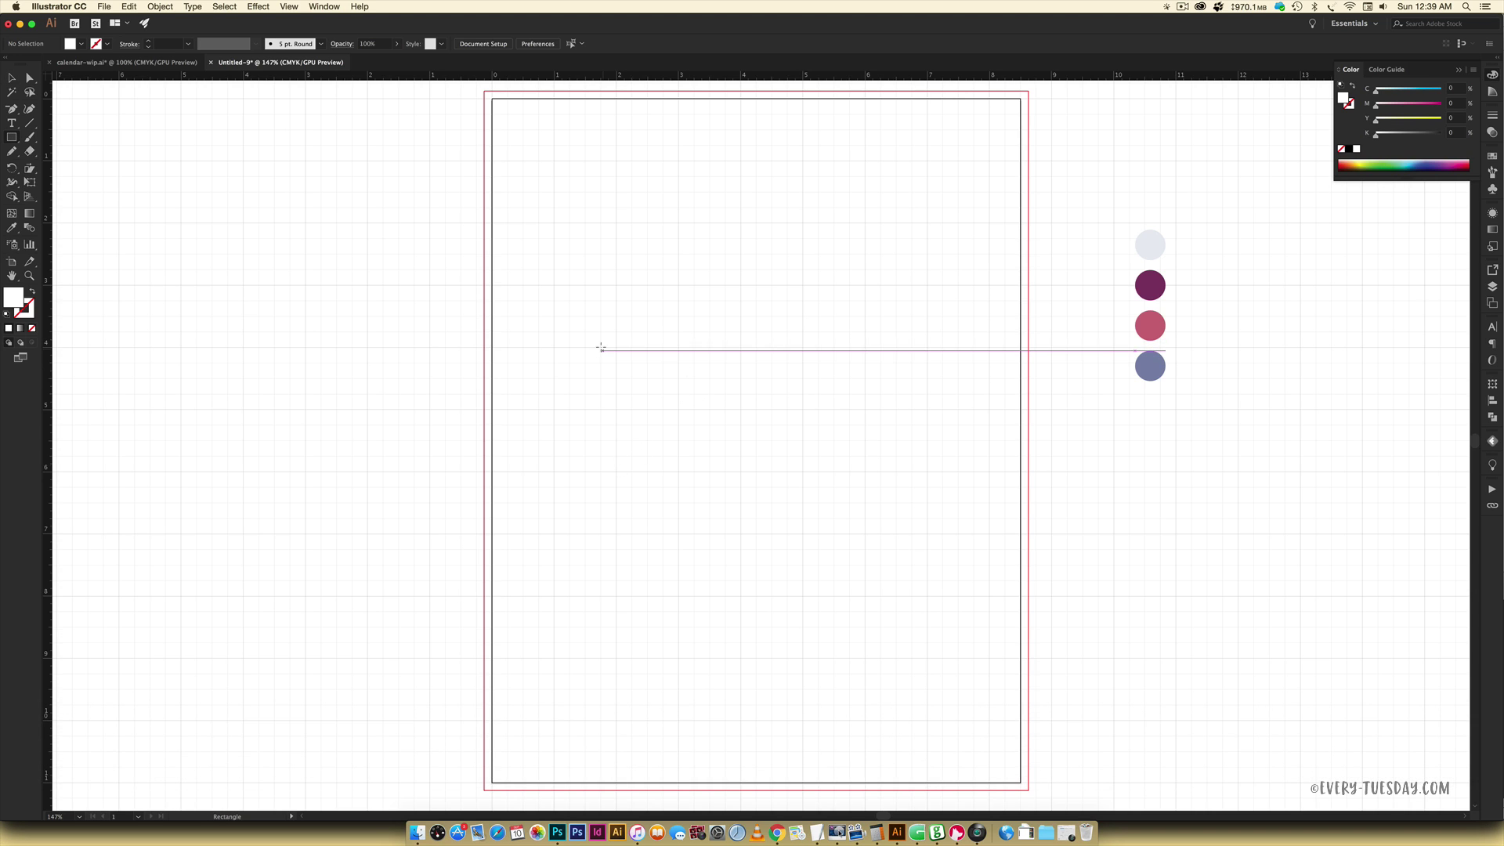
click(7, 314)
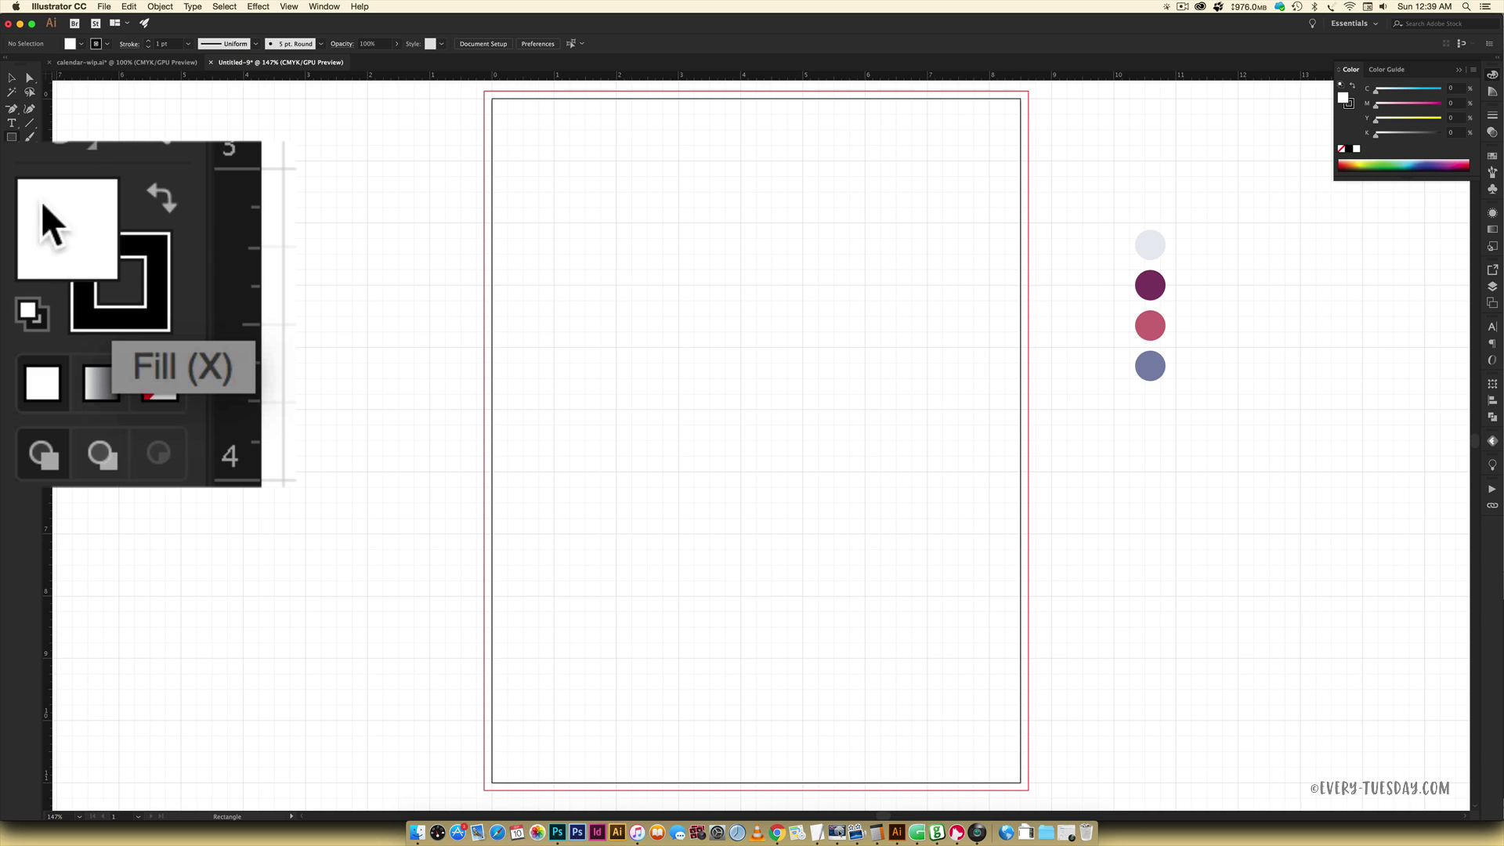
key(v)
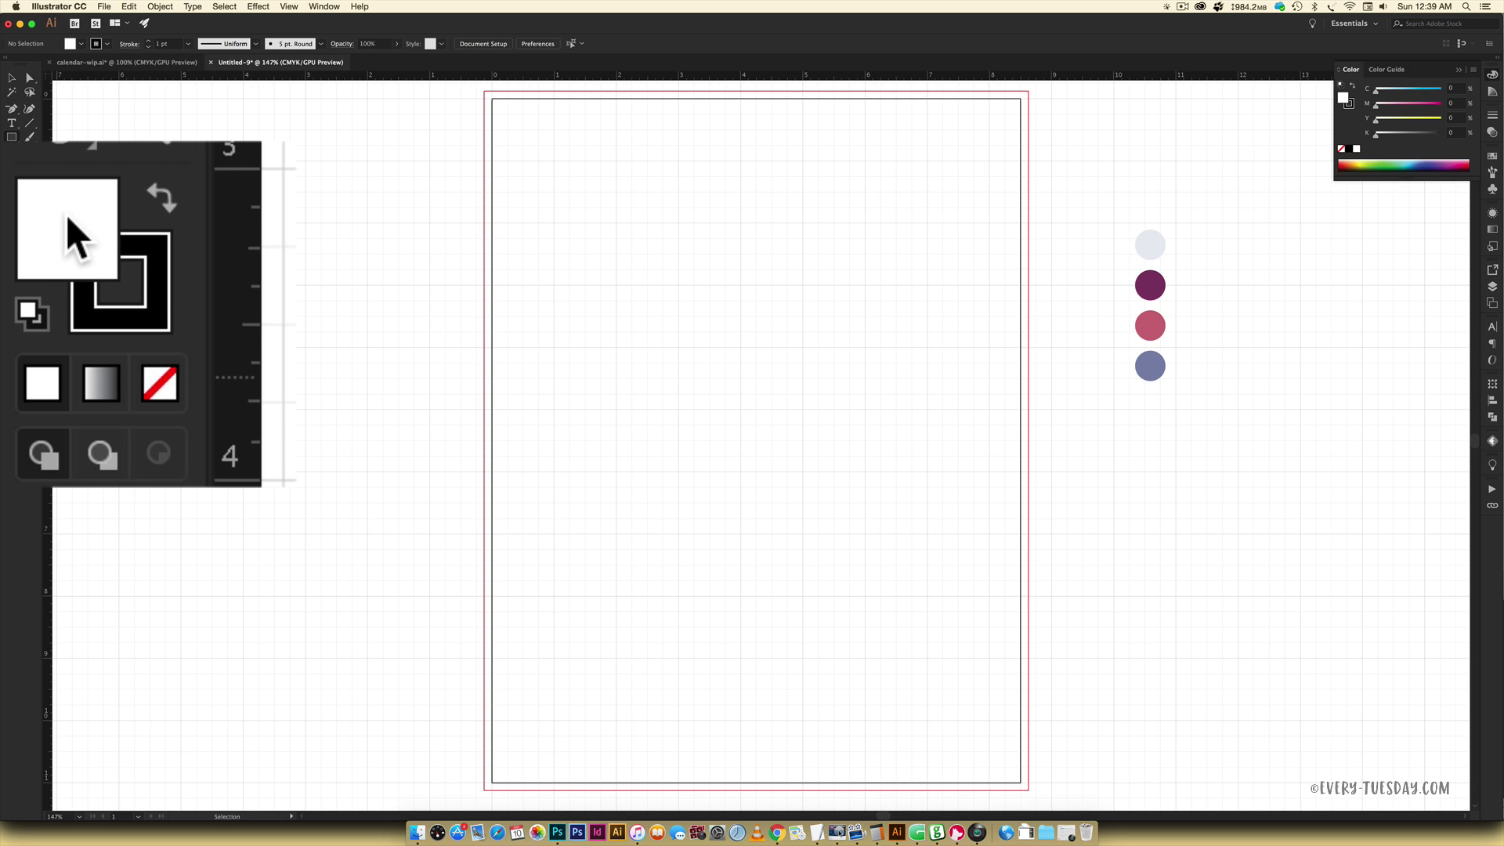
click(158, 381)
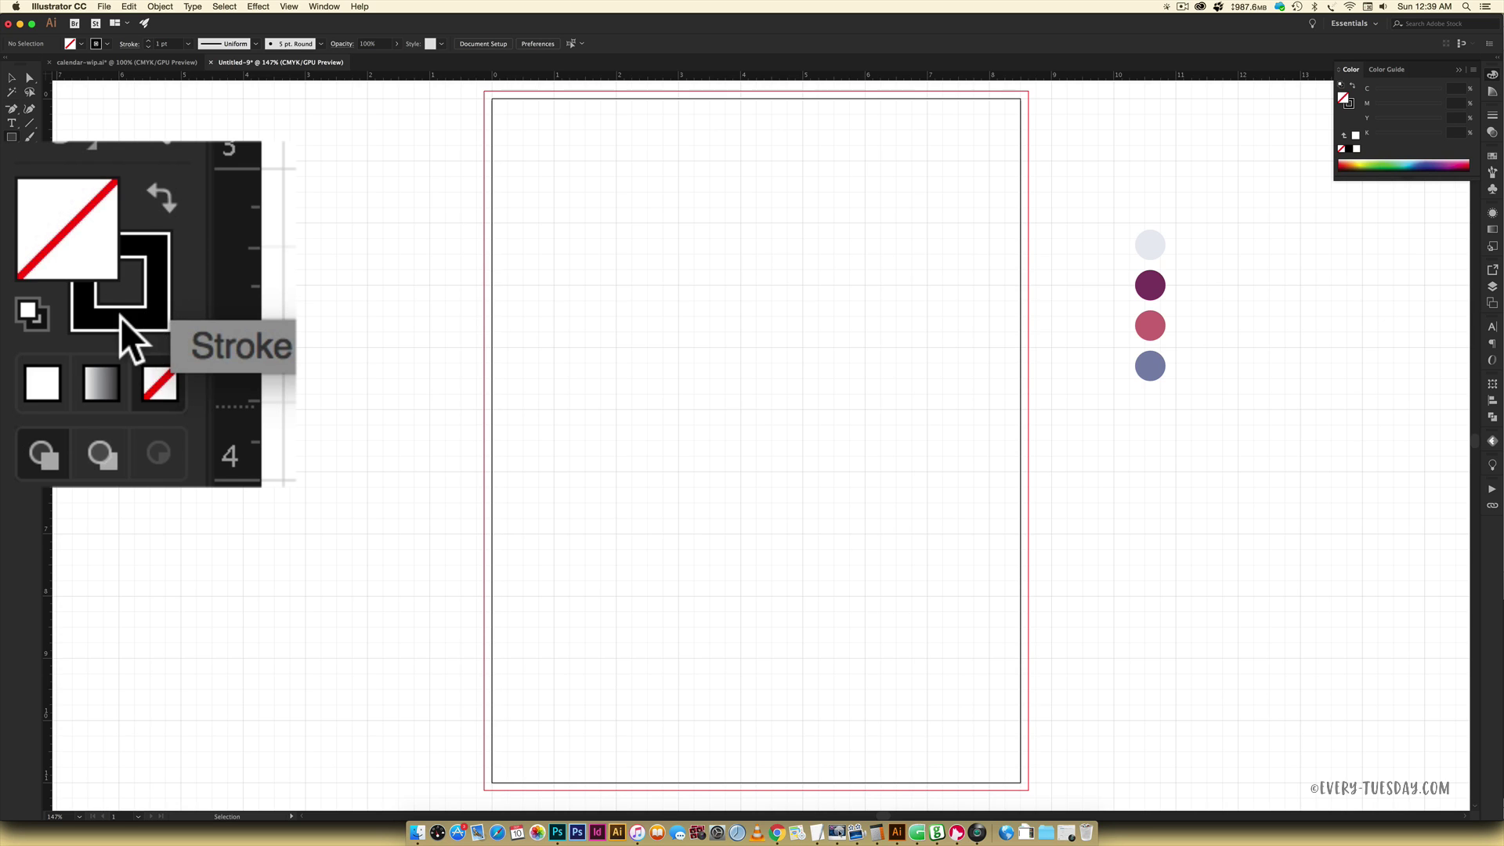
key(m)
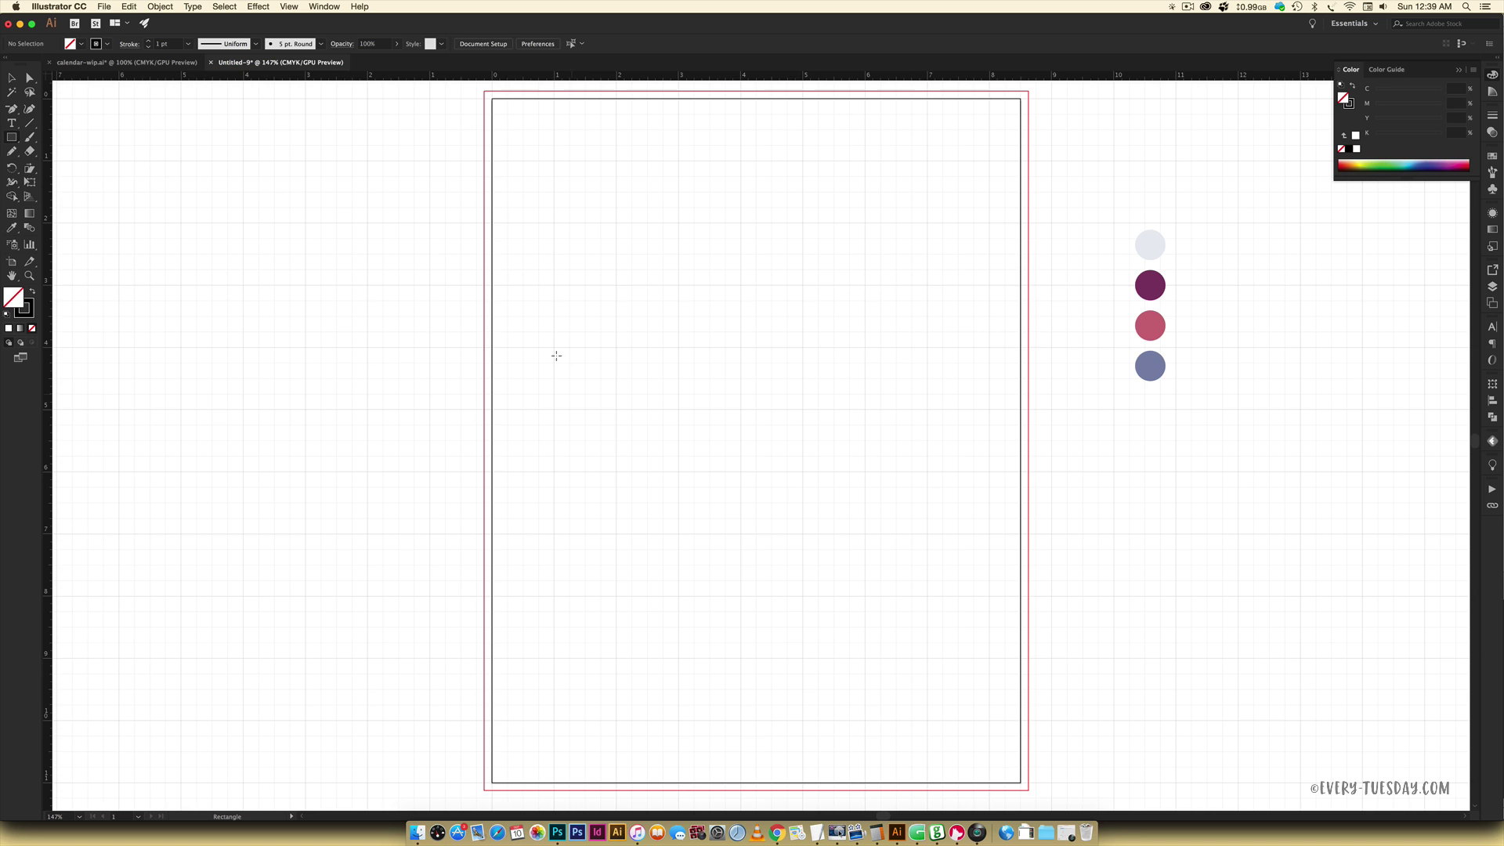
drag(552, 345, 864, 397)
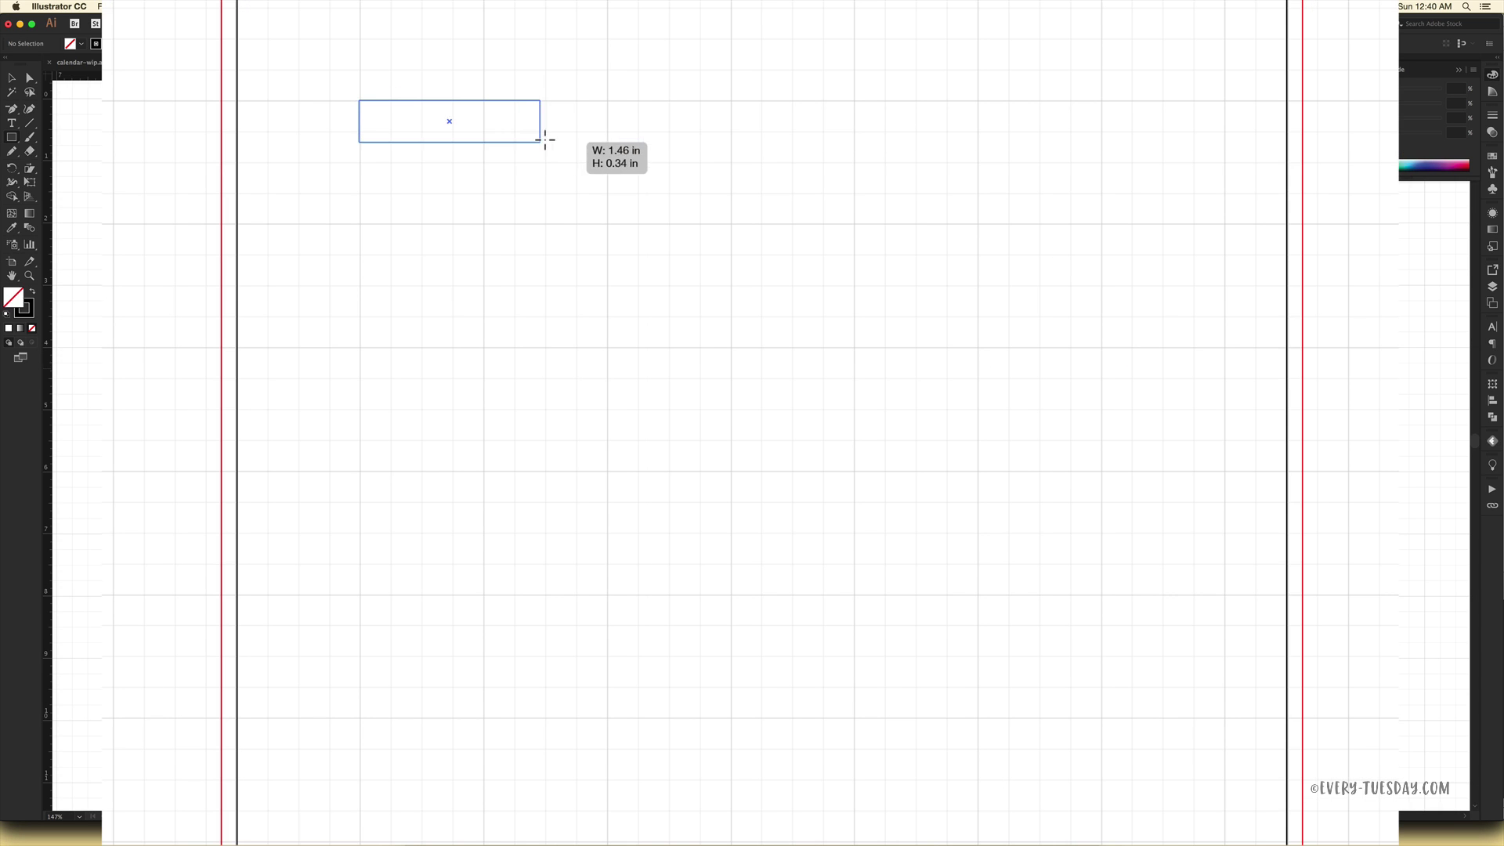
drag(978, 206, 1222, 713)
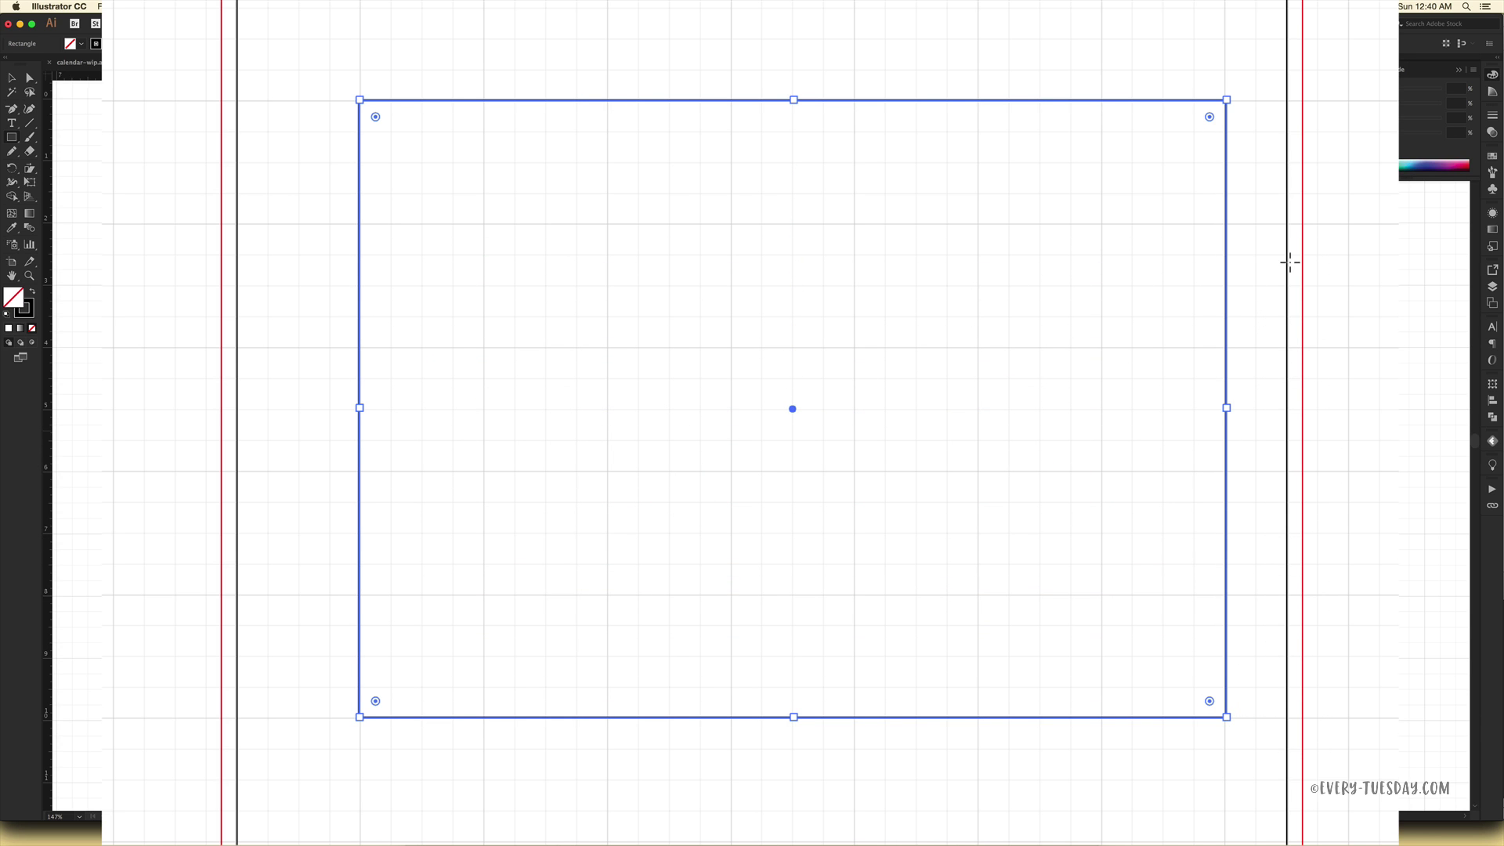
key(v)
click(1366, 269)
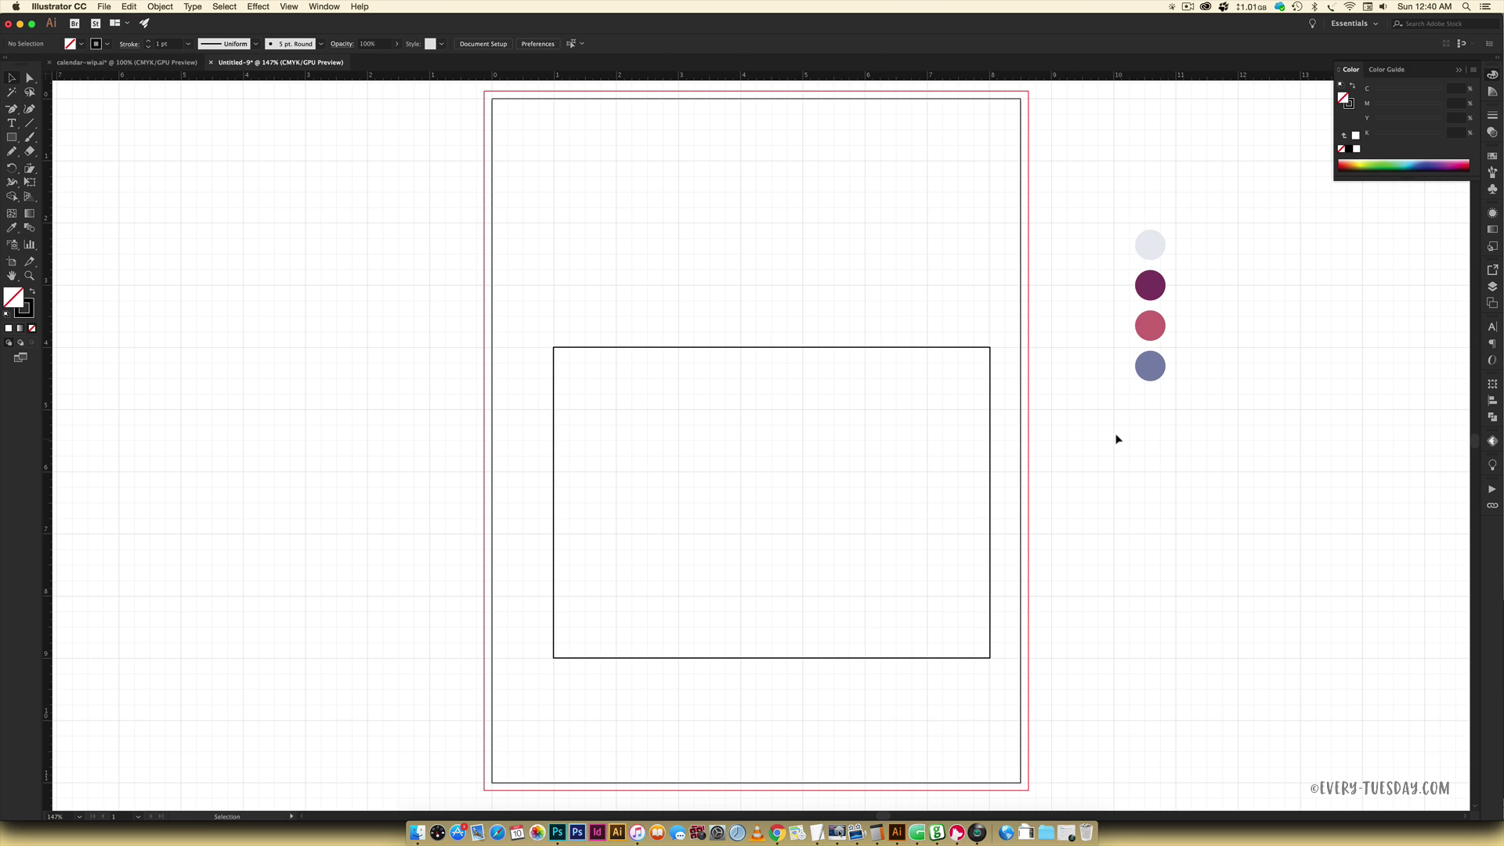
- Draw a vertical line about 5 in long from the rectangle's top edge to its bottom edge, 1 in from its left side
key(backslash)
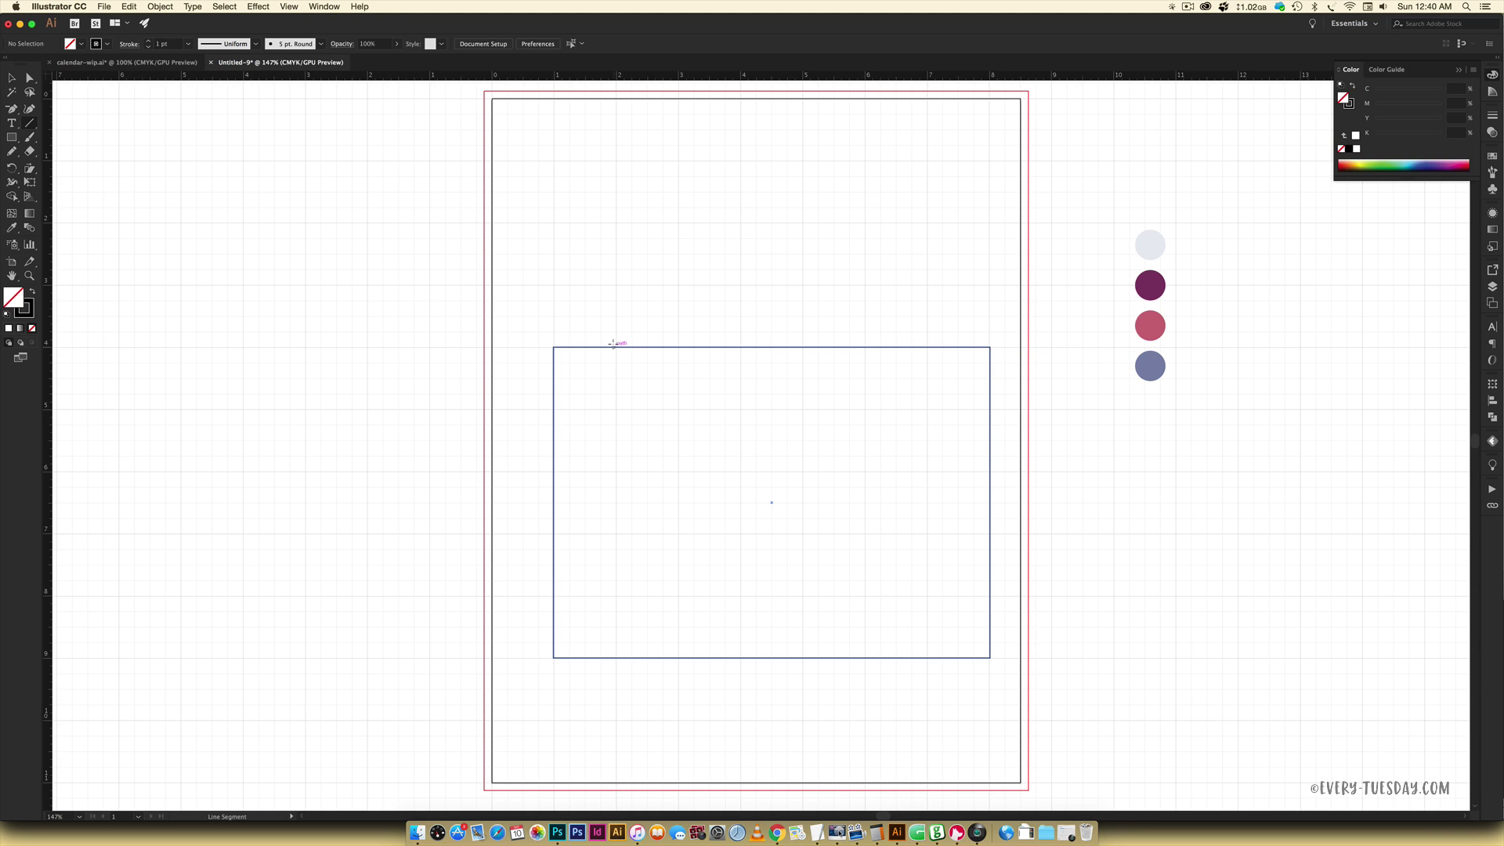
drag(614, 344, 616, 657)
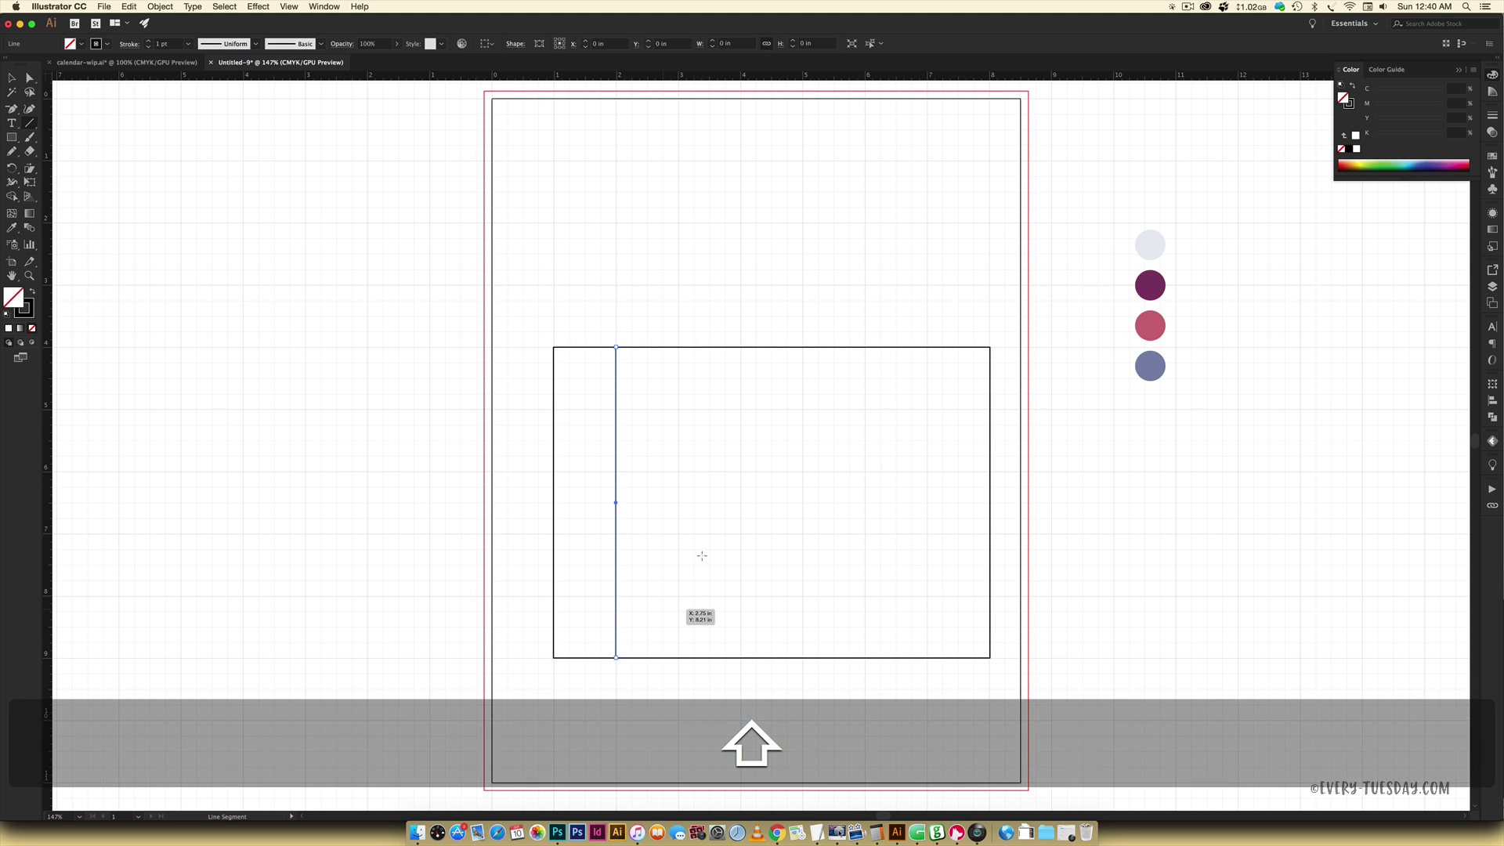
key(super+z)
key(super+equal)
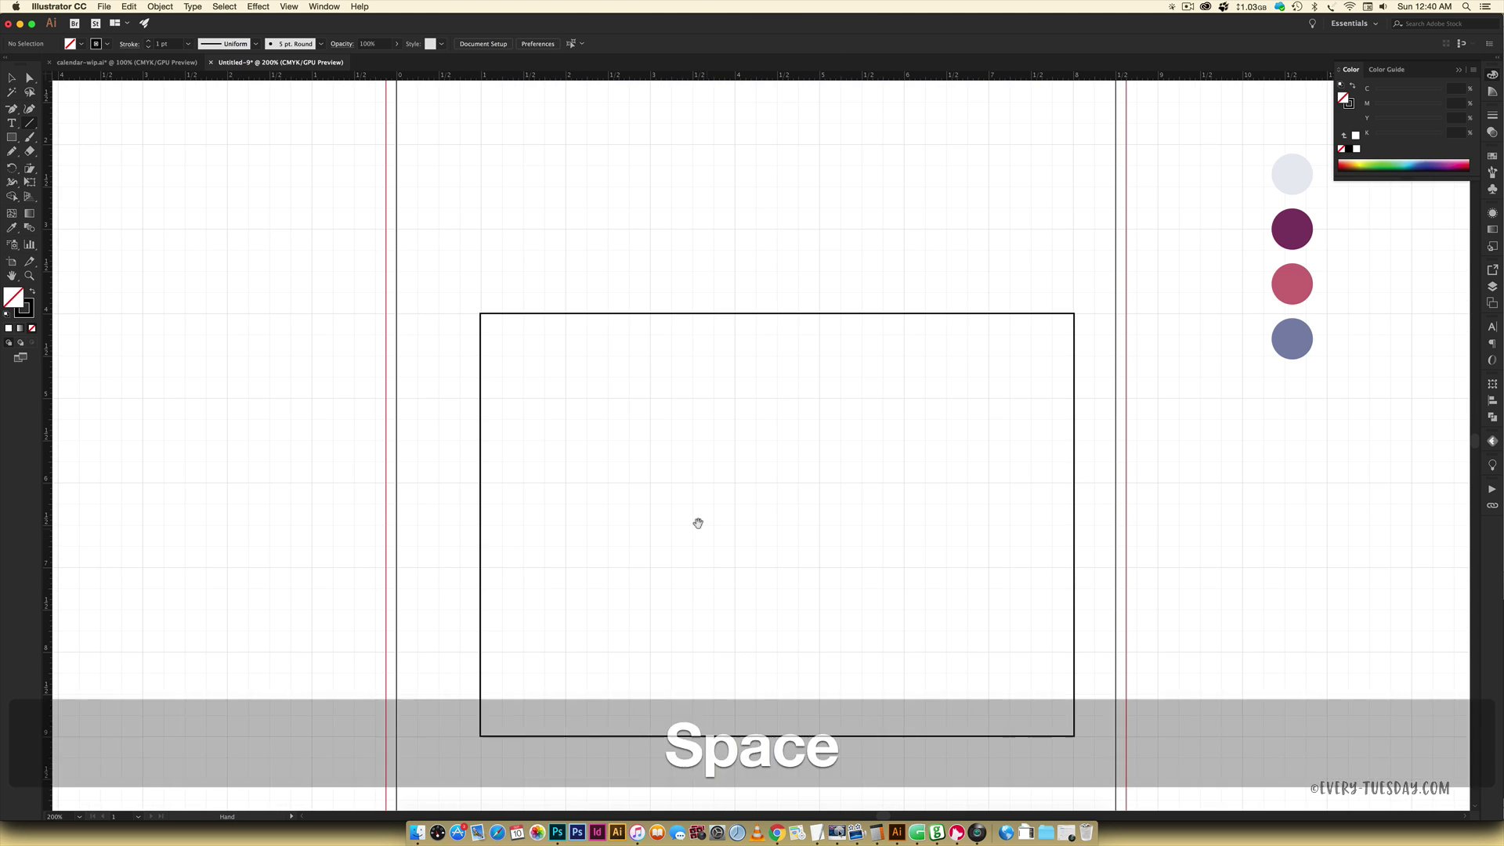
drag(698, 520, 705, 456)
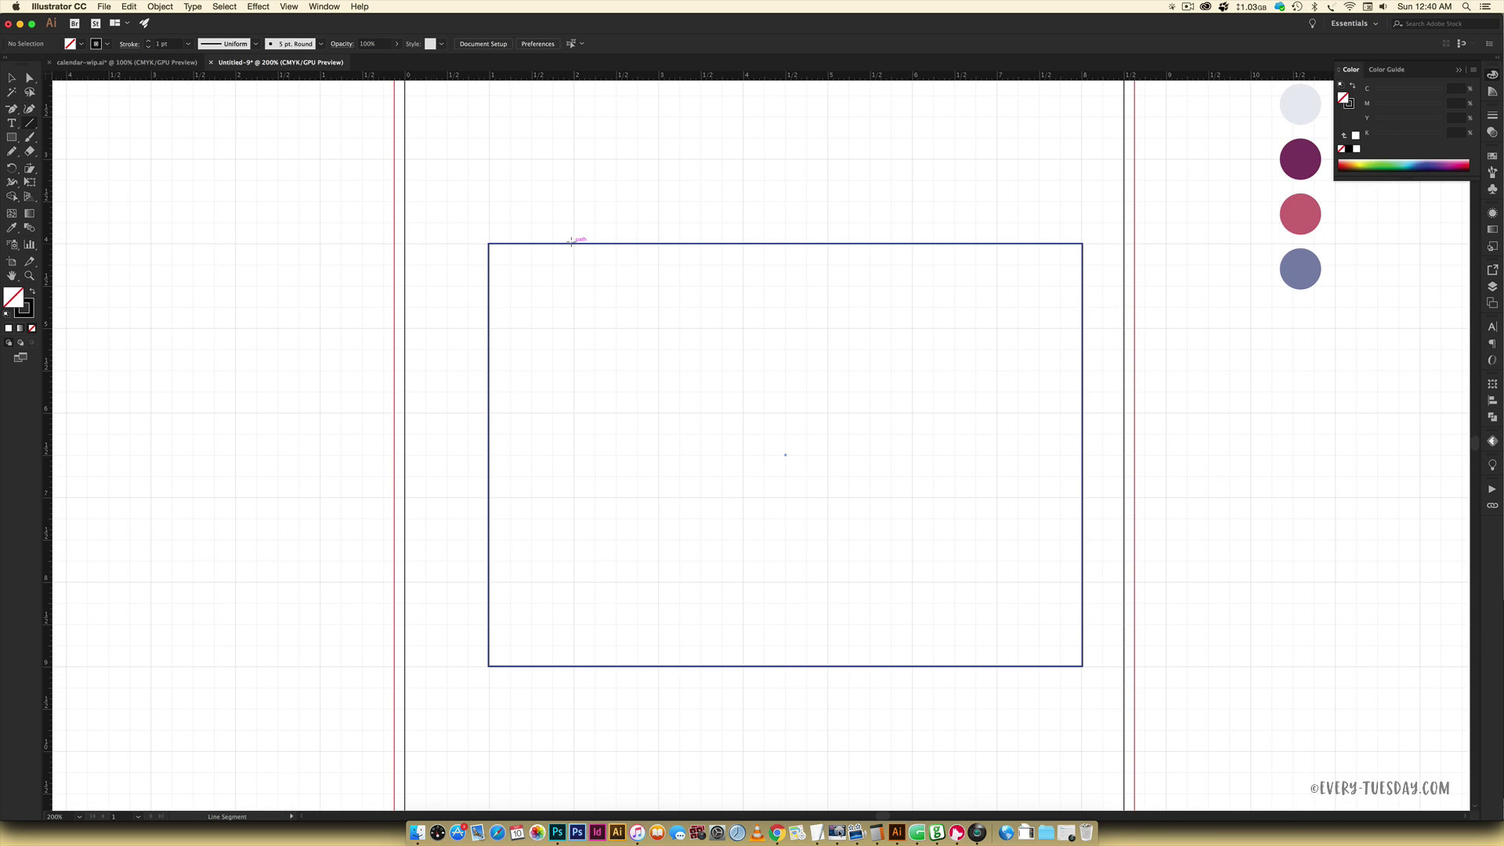
drag(572, 241, 574, 666)
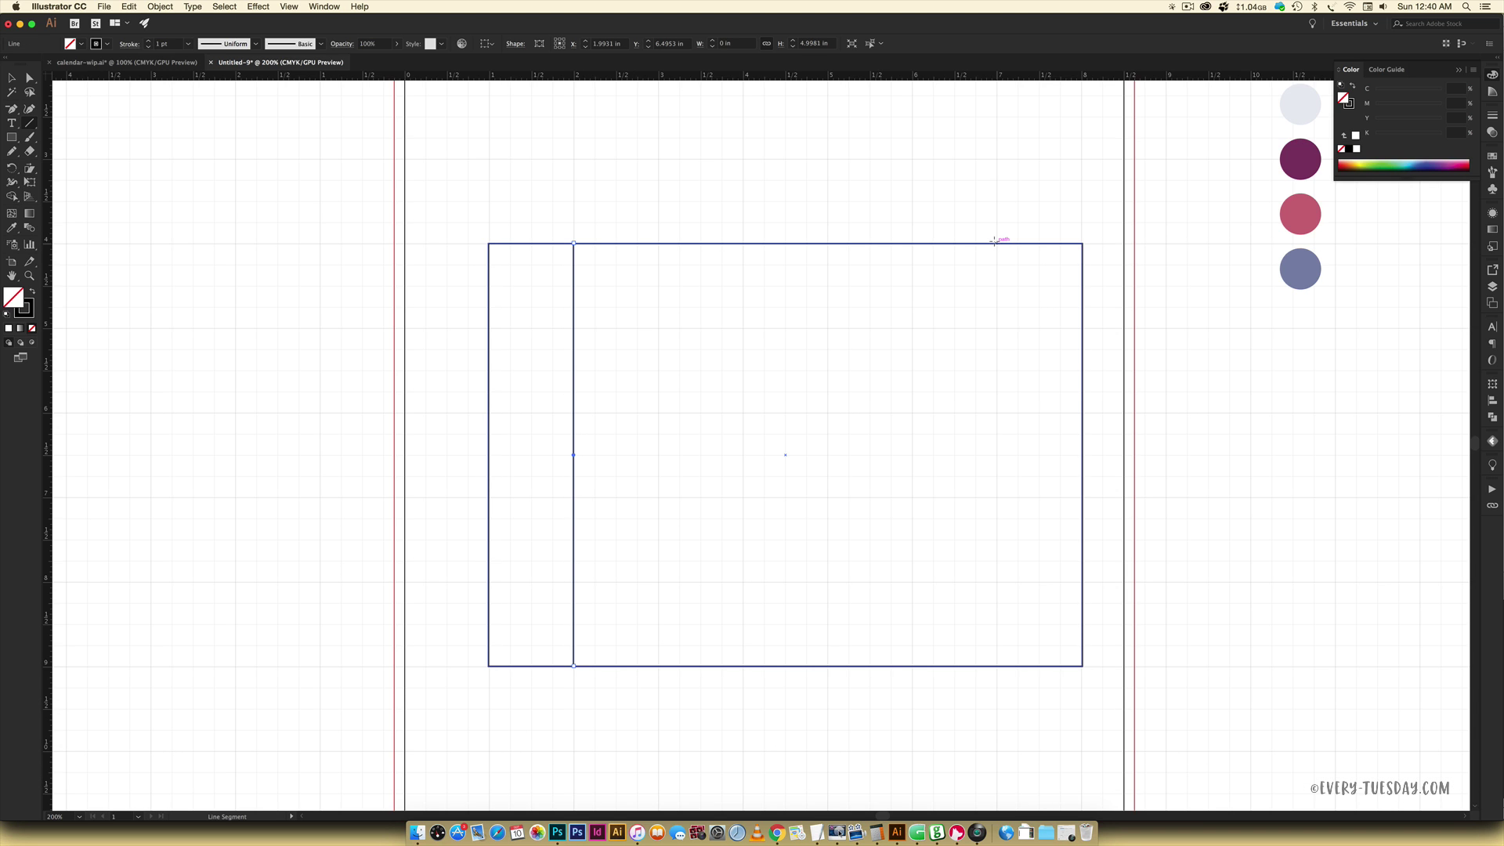
- Draw a second vertical line about 5 in long from the rectangle's top edge to its bottom edge, 1 in from its right side
drag(995, 241, 997, 666)
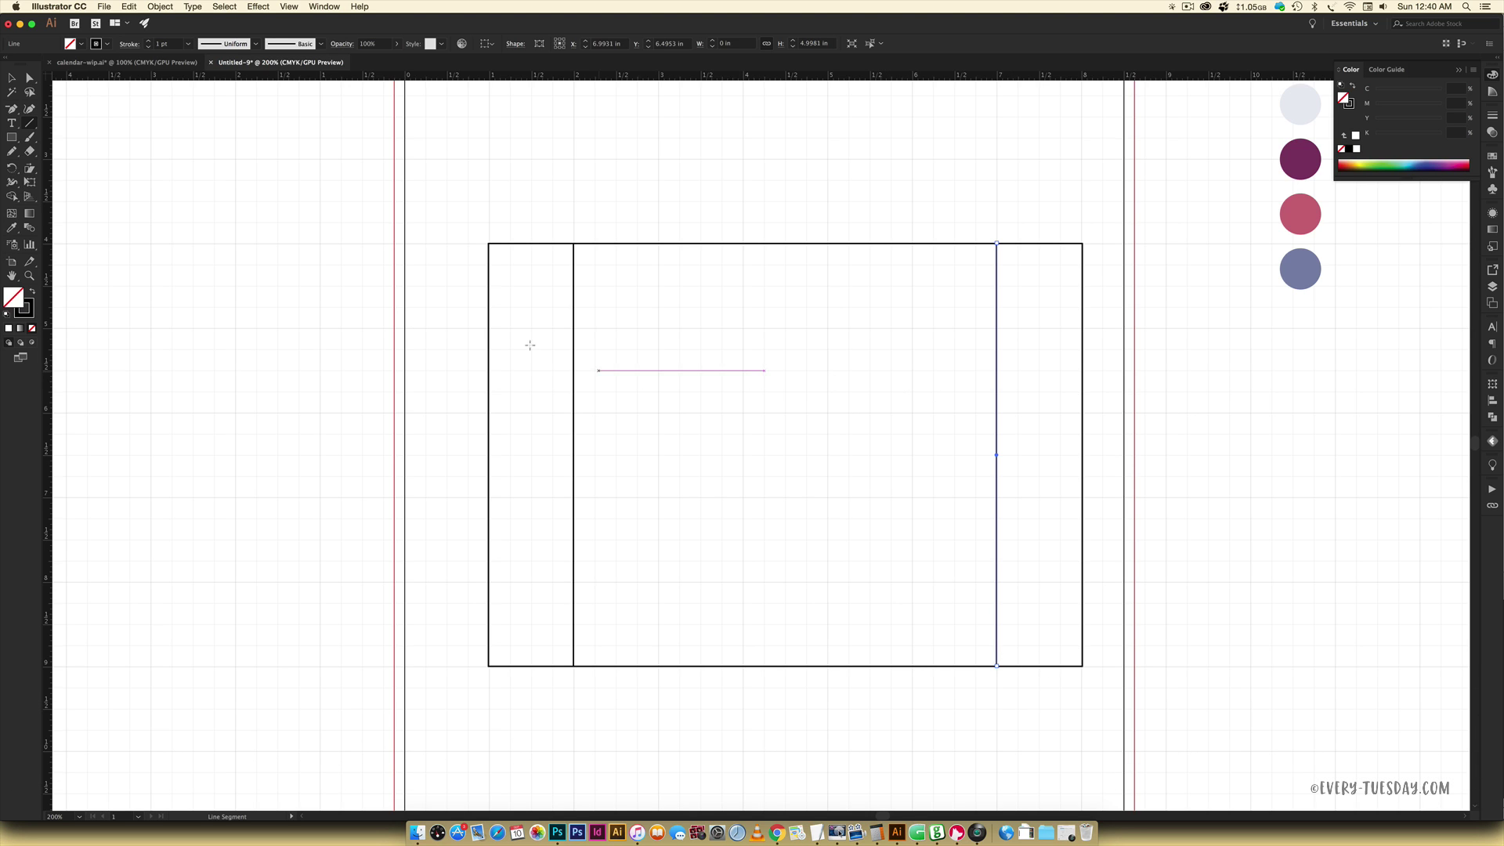
click(10, 77)
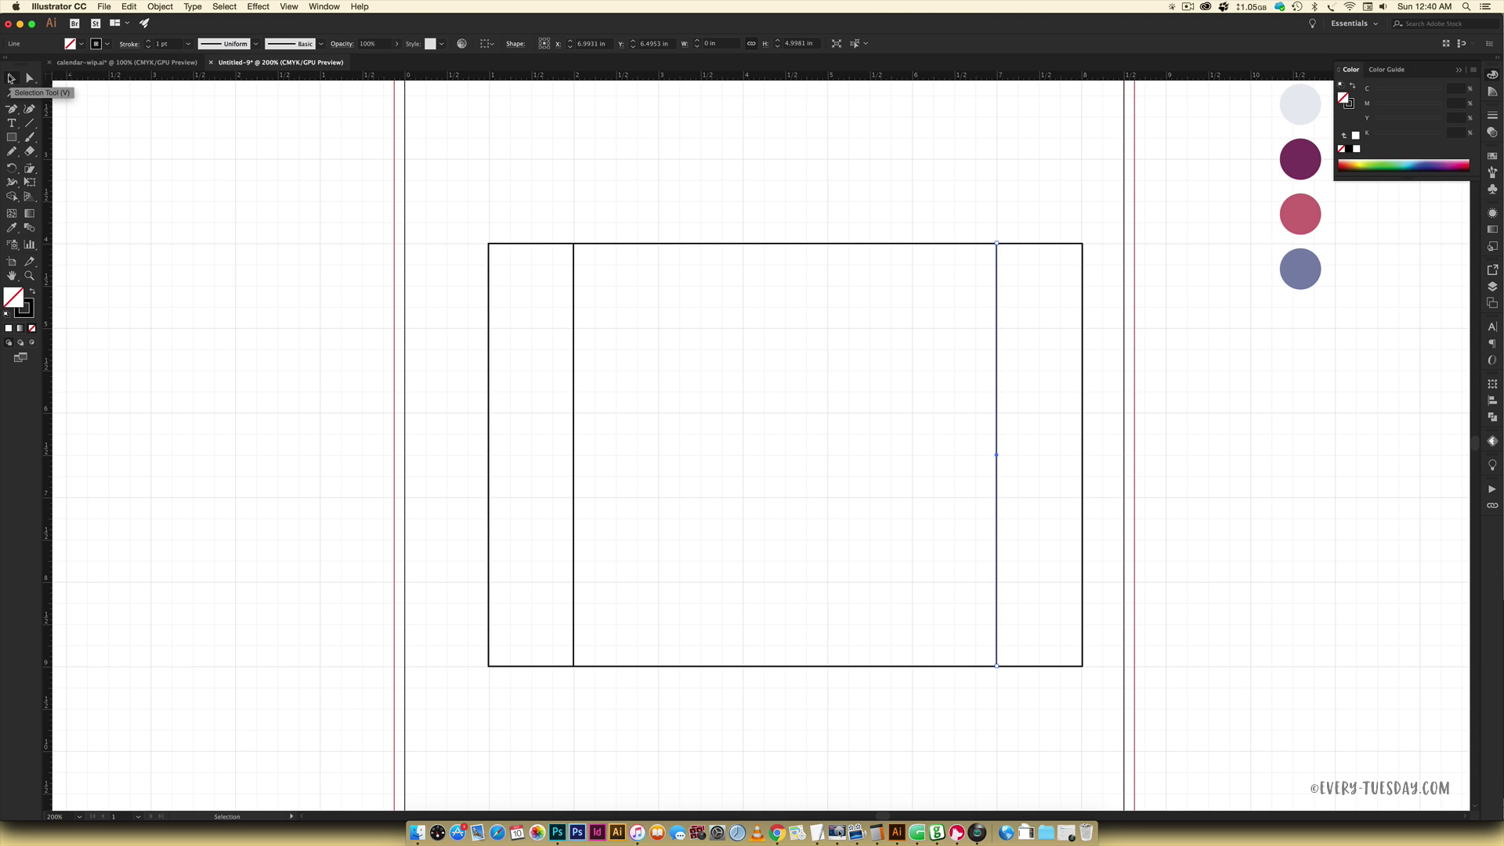
- Blend the two vertical lines using 4 specified steps to divide the rectangle into seven columns
double_click(29, 229)
click(290, 227)
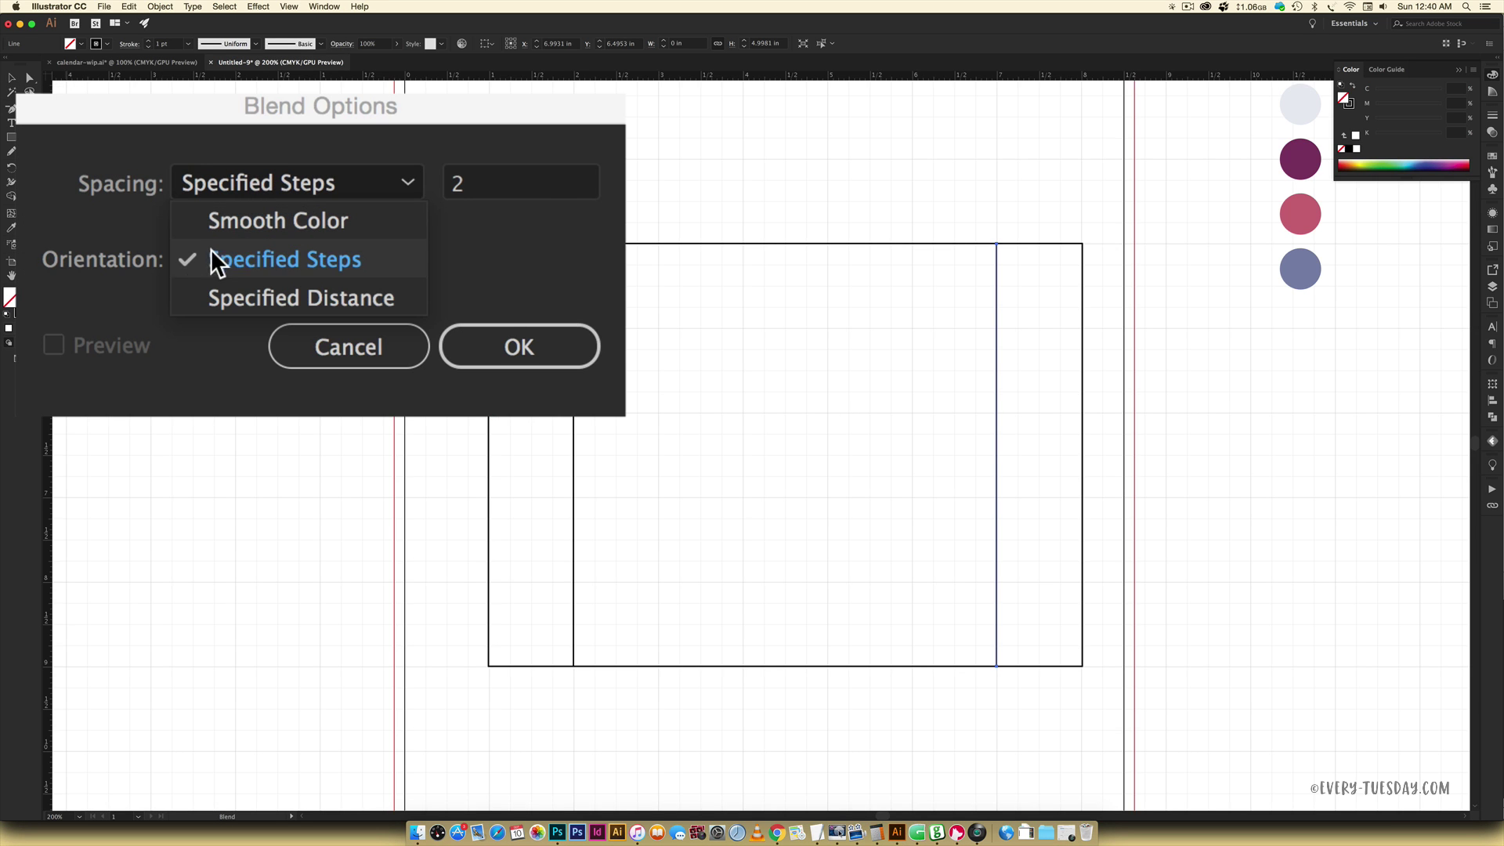
click(285, 263)
click(514, 191)
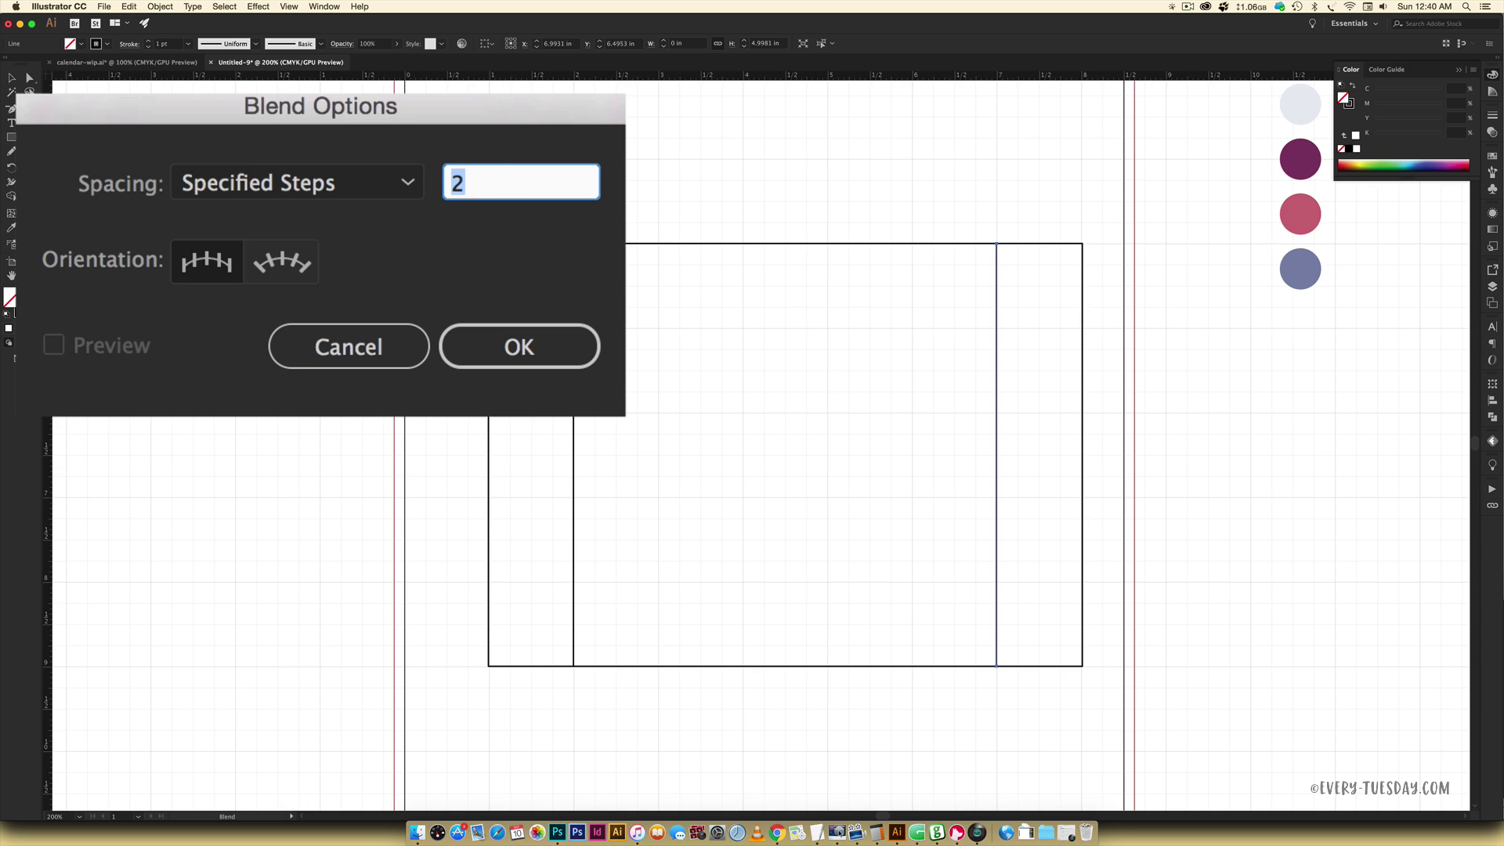
text(4)
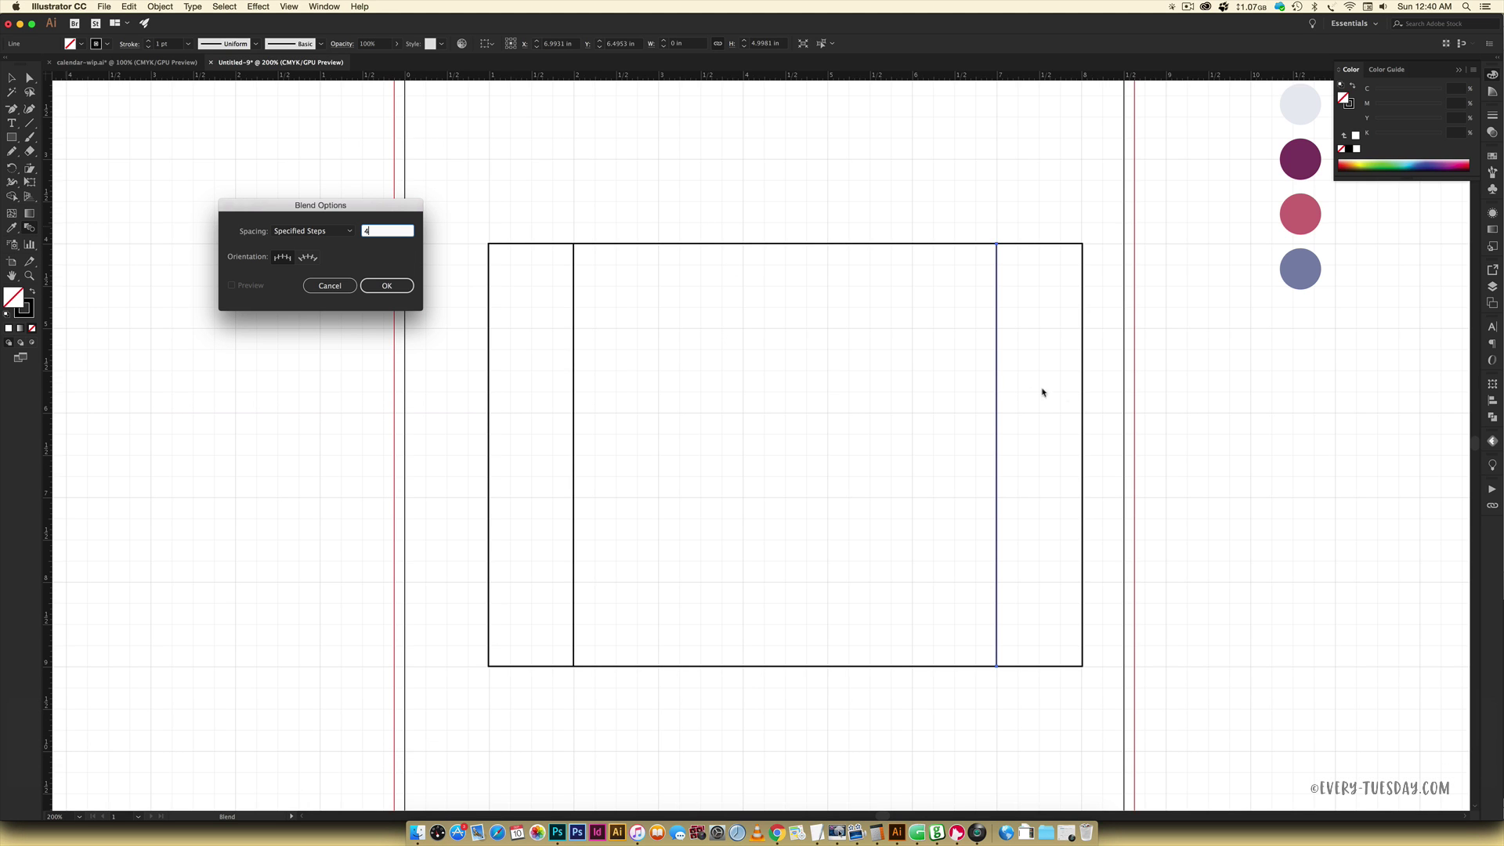
click(387, 285)
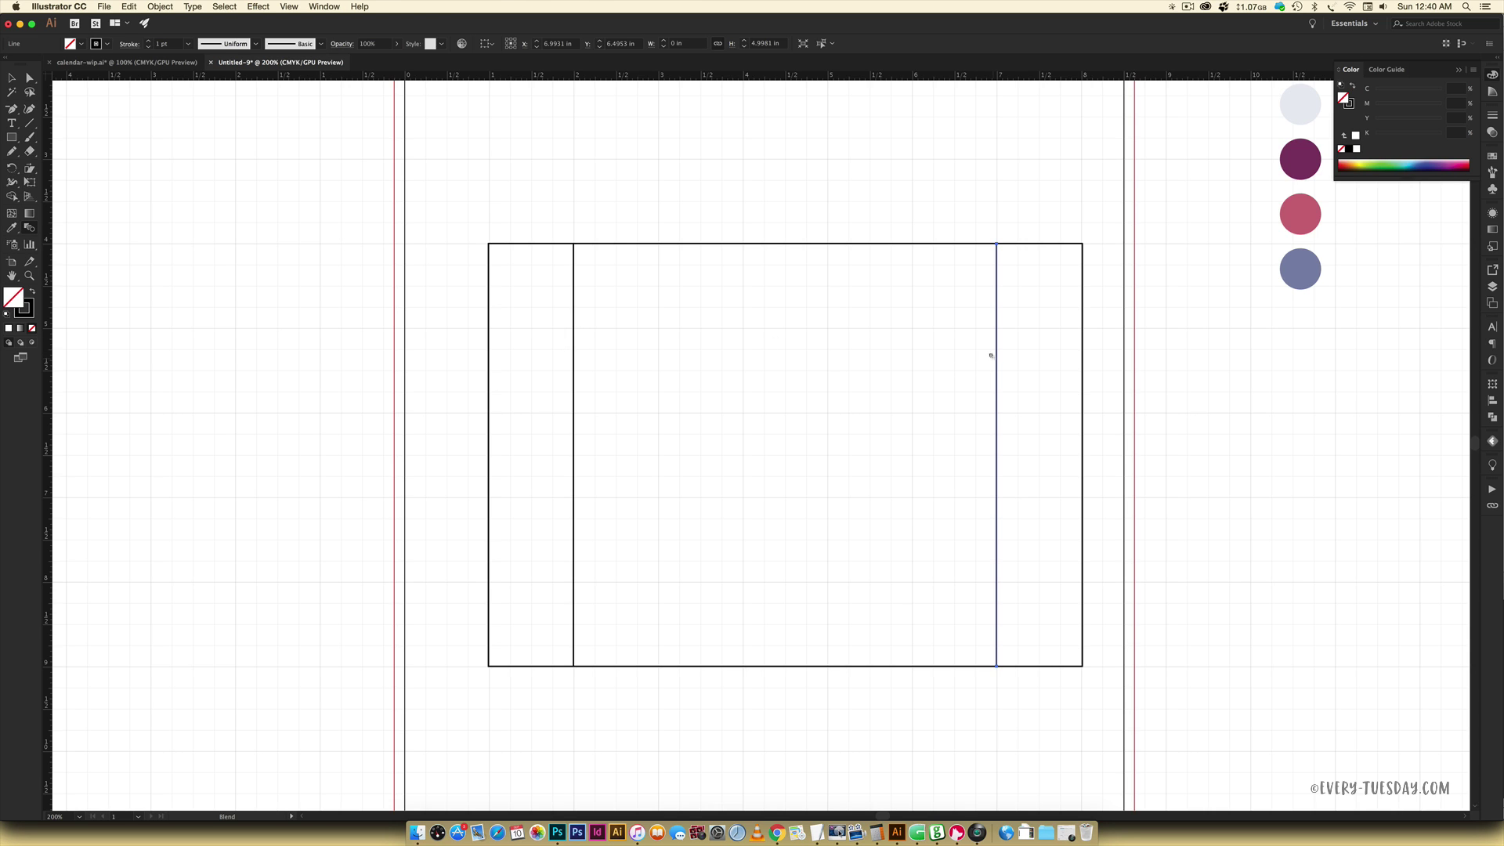
click(992, 354)
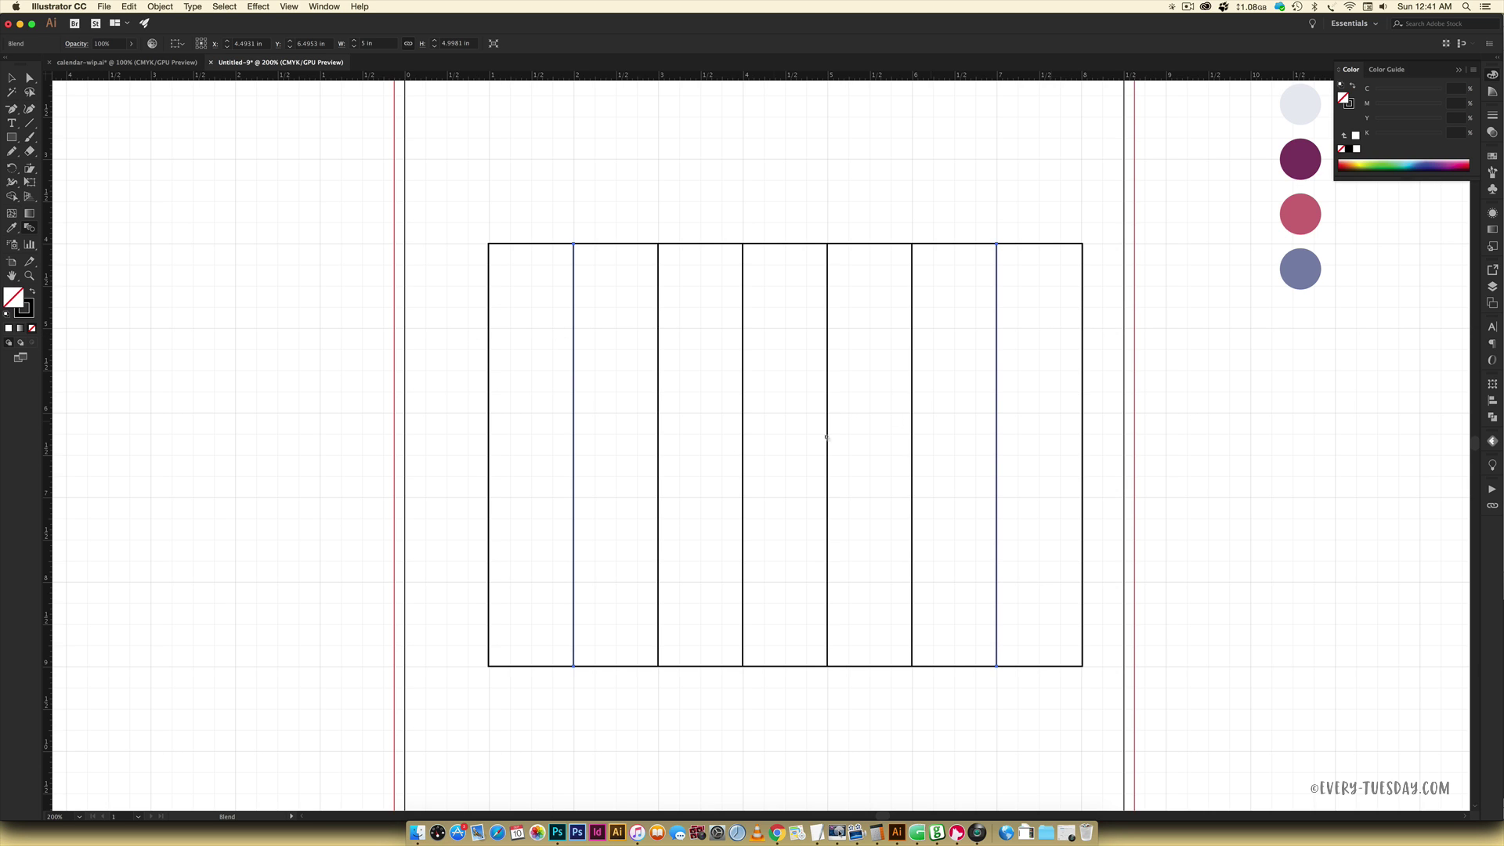
- Draw two horizontal lines about 7 in long across the rectangle, 1 in below its top edge and 1 in above its bottom edge
key(backslash)
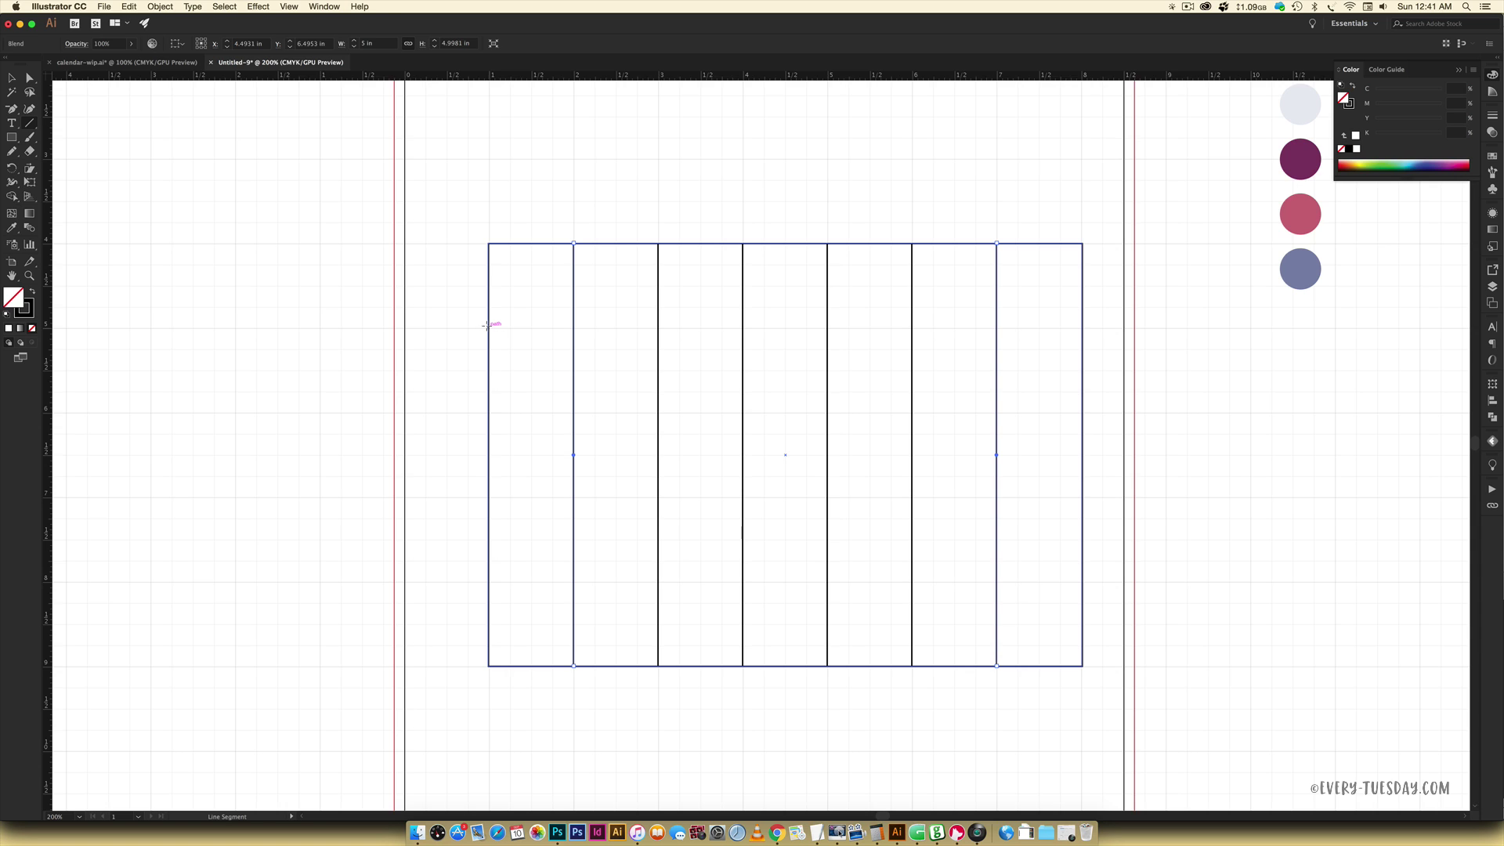
drag(486, 326, 1082, 328)
key(shift)
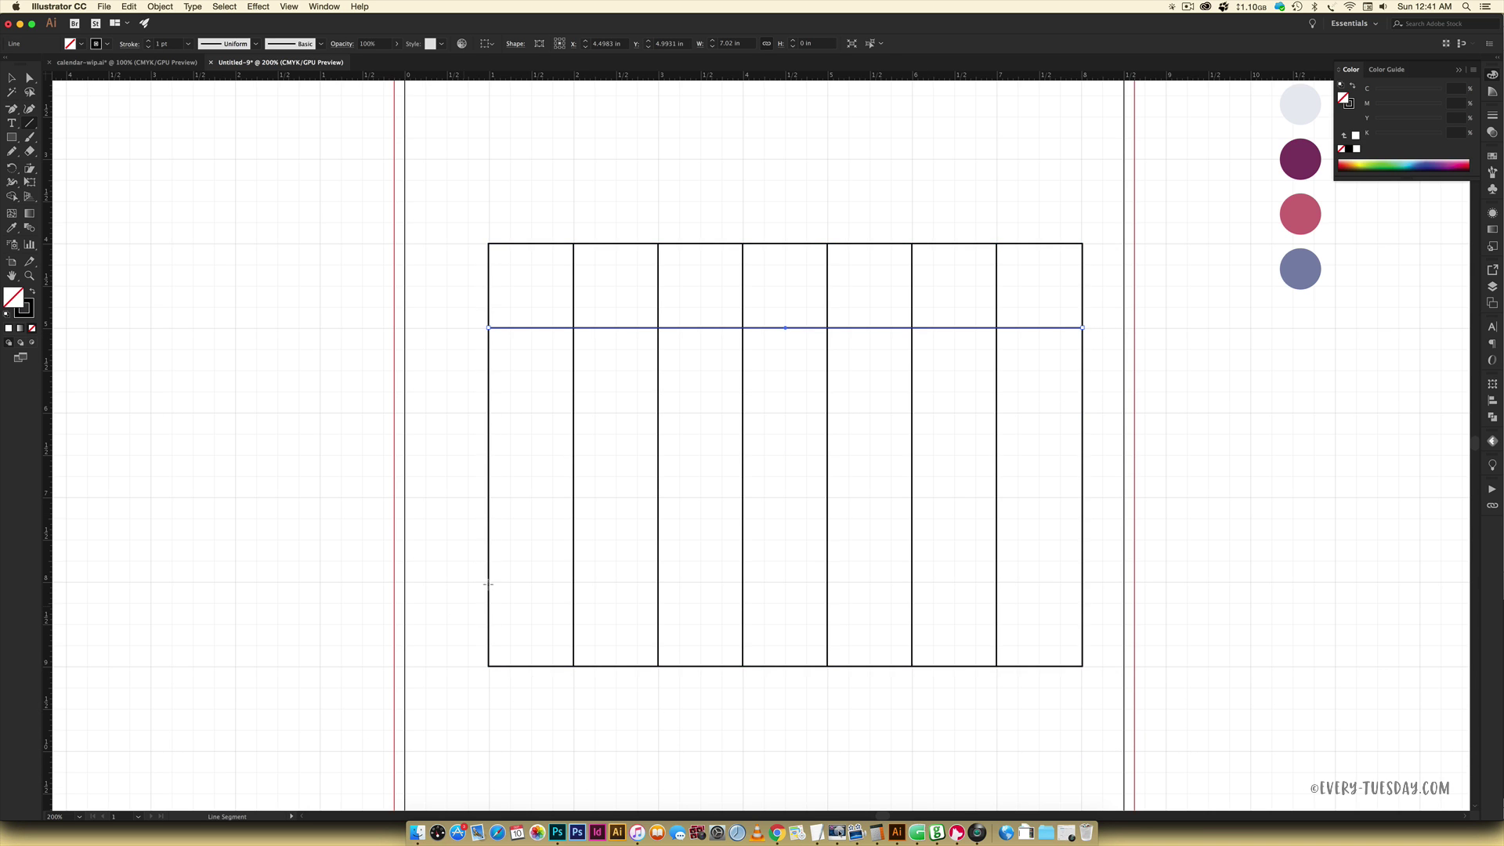
key(shift)
drag(486, 580, 1081, 581)
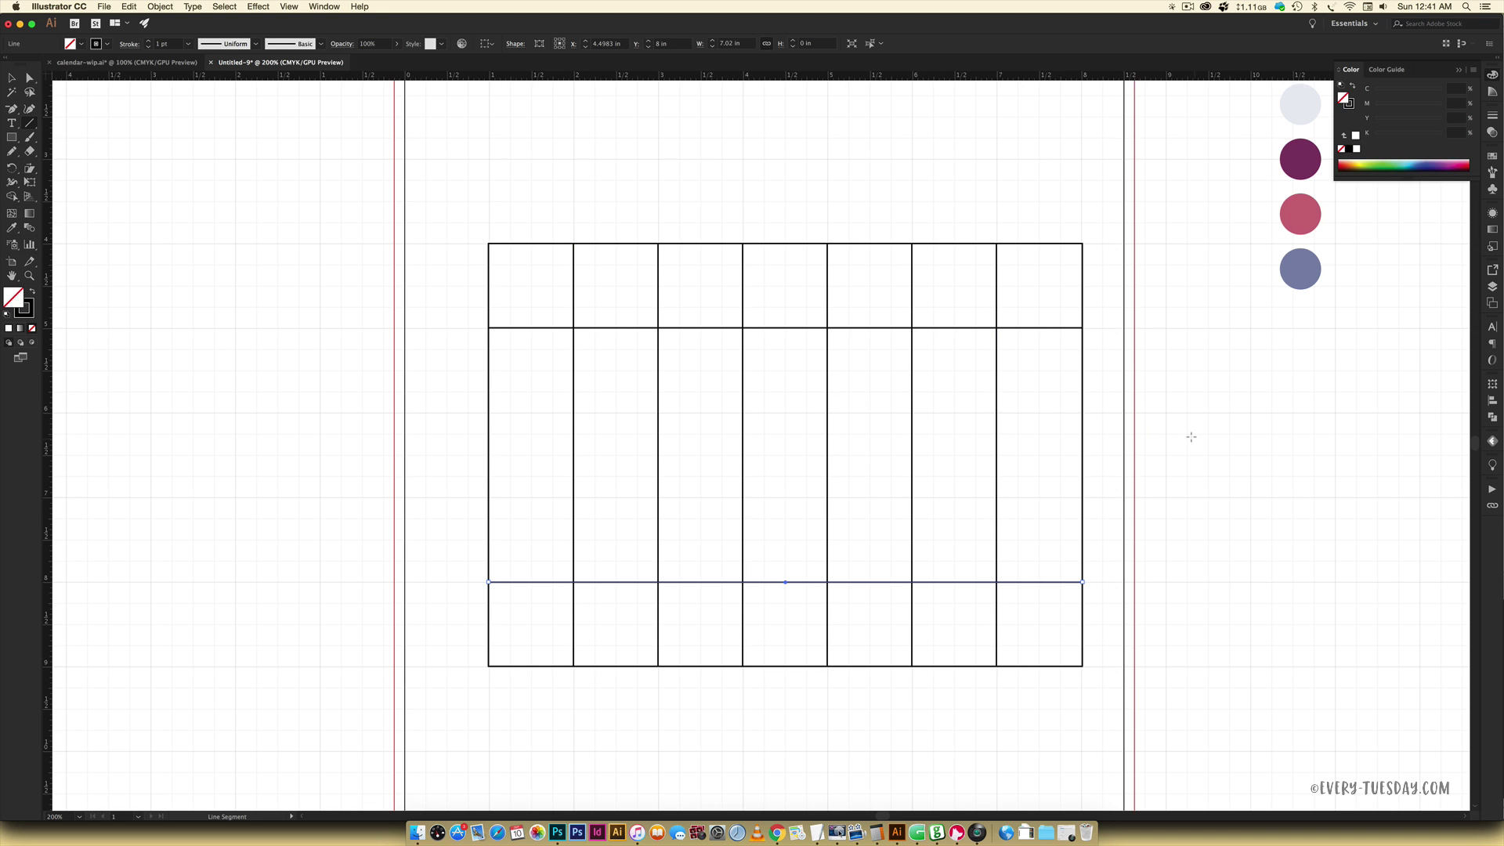
- Blend the two horizontal lines using 2 specified steps to form five rows, and deselect everything
key(v)
click(30, 228)
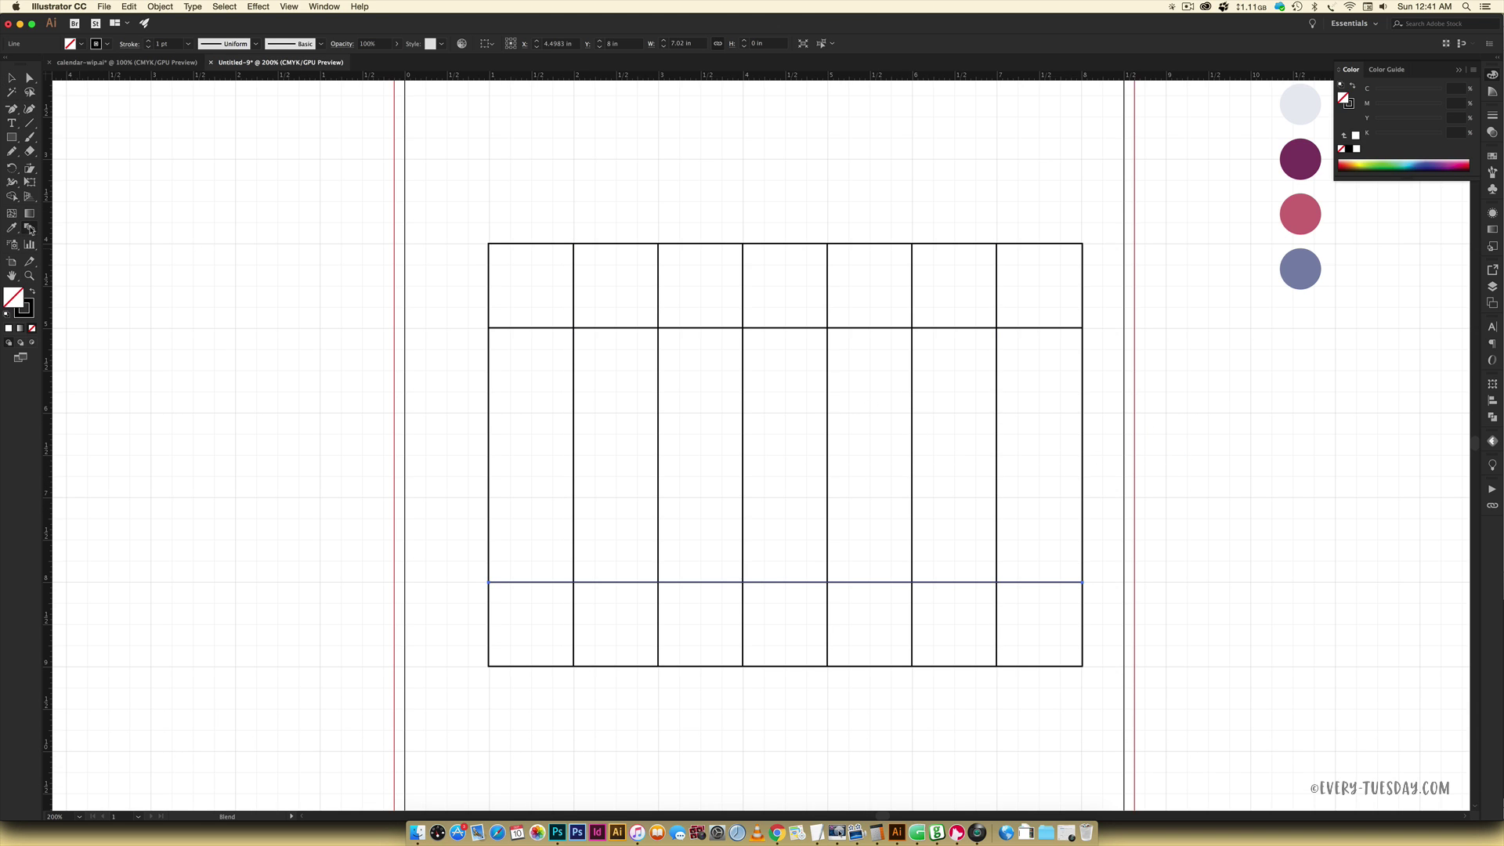
double_click(30, 228)
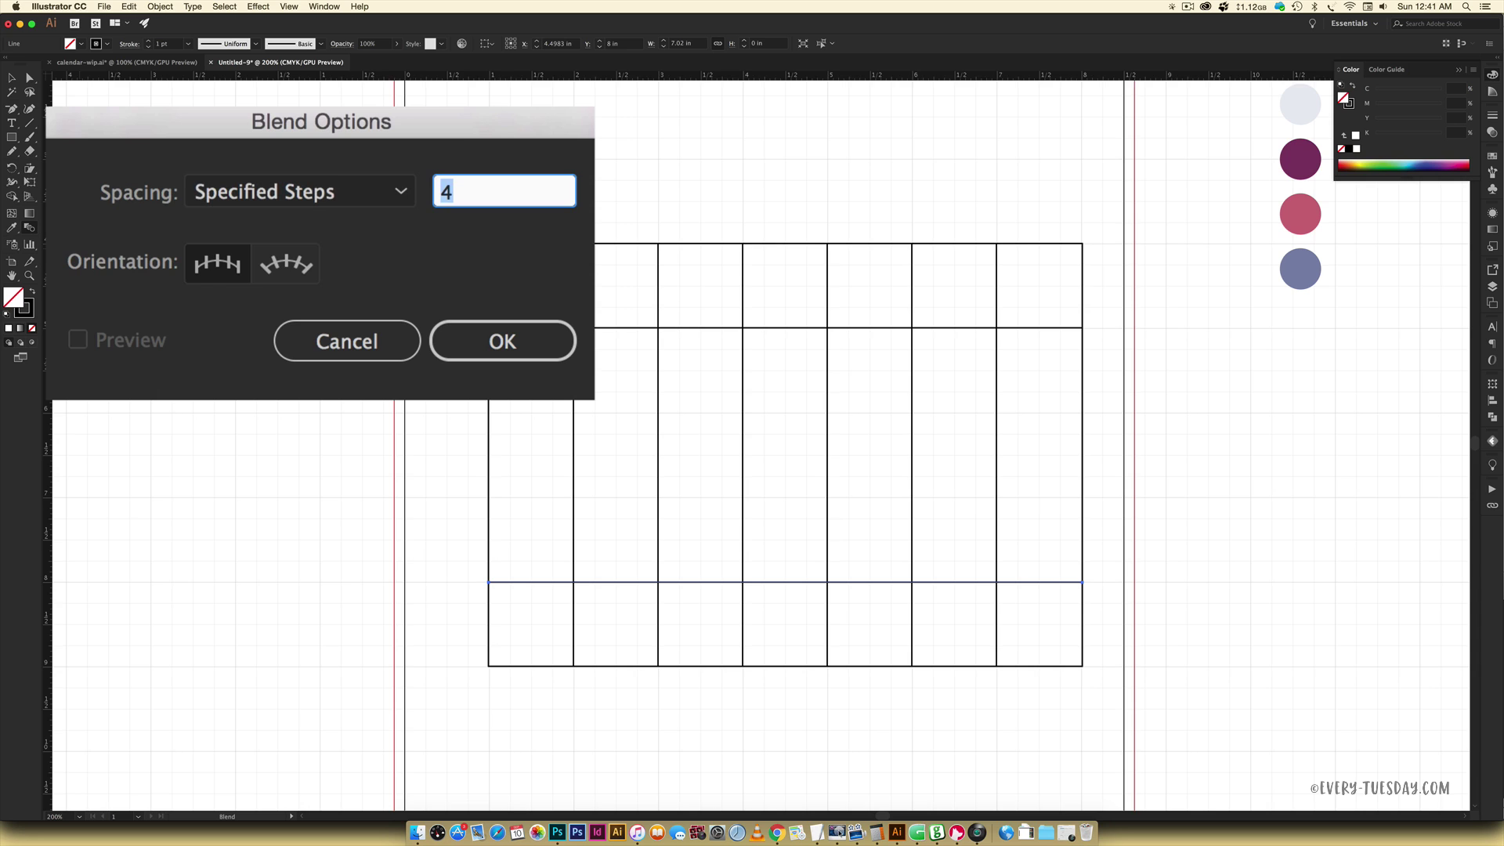
text(2)
key(Return)
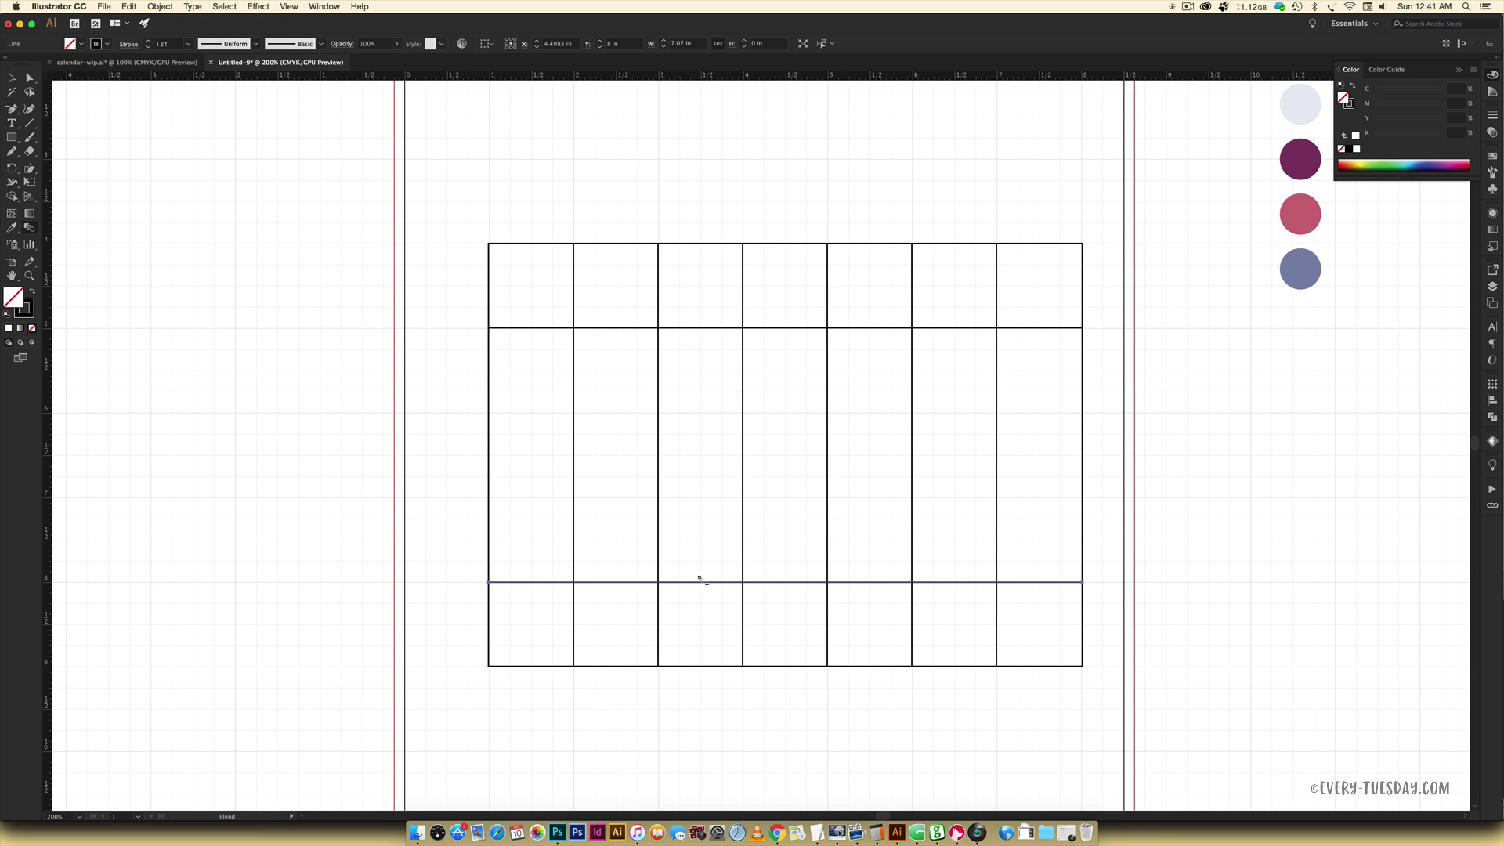
click(840, 584)
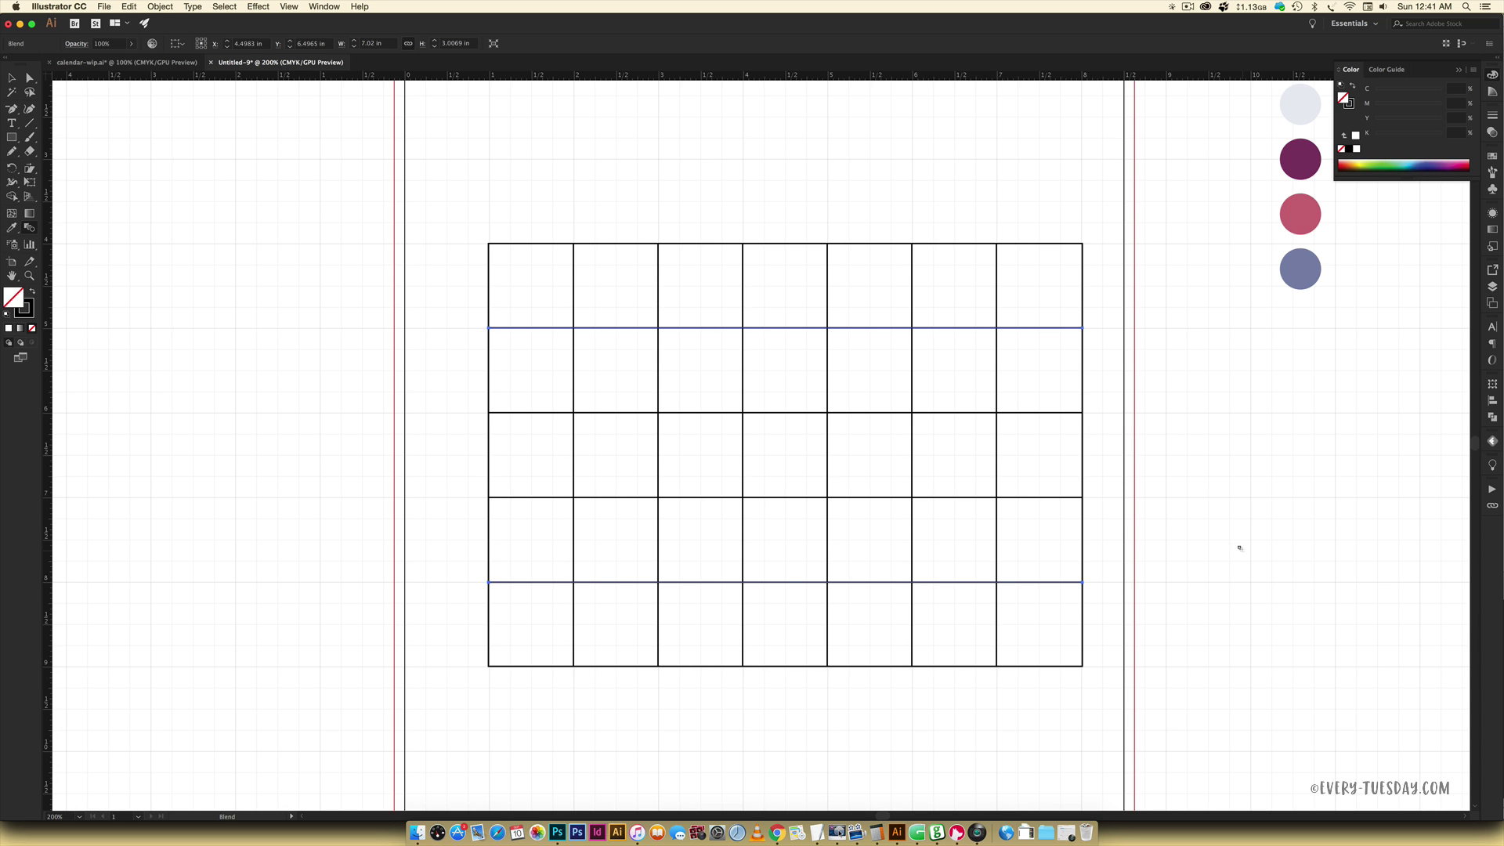
key(v)
click(1240, 517)
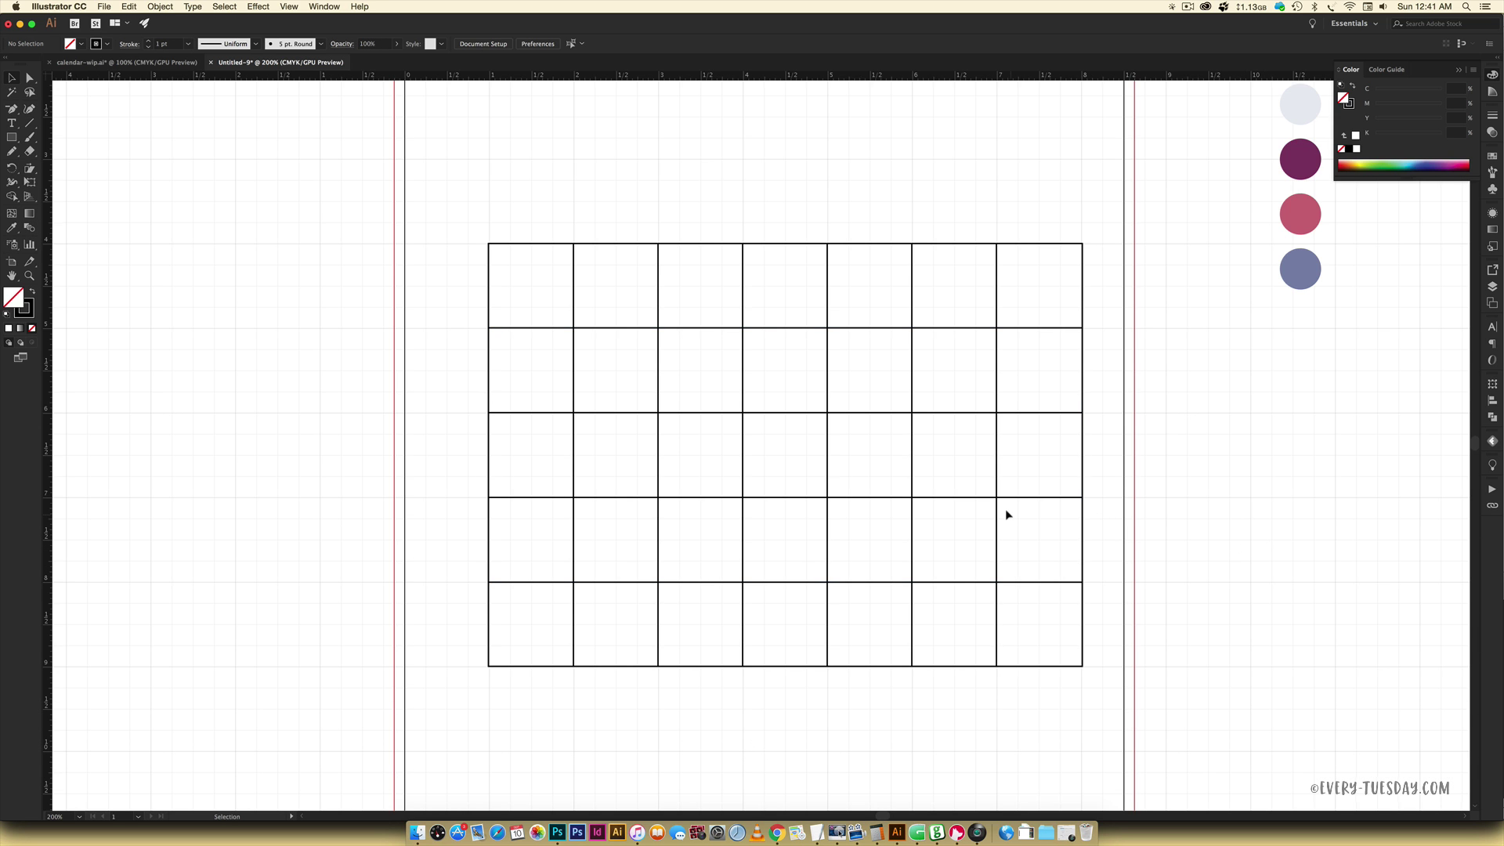
- Draw a horizontal line along the outer rectangle's top edge, spanning its full width
scroll(1007, 514, right, 3)
scroll(1013, 515, up, 3)
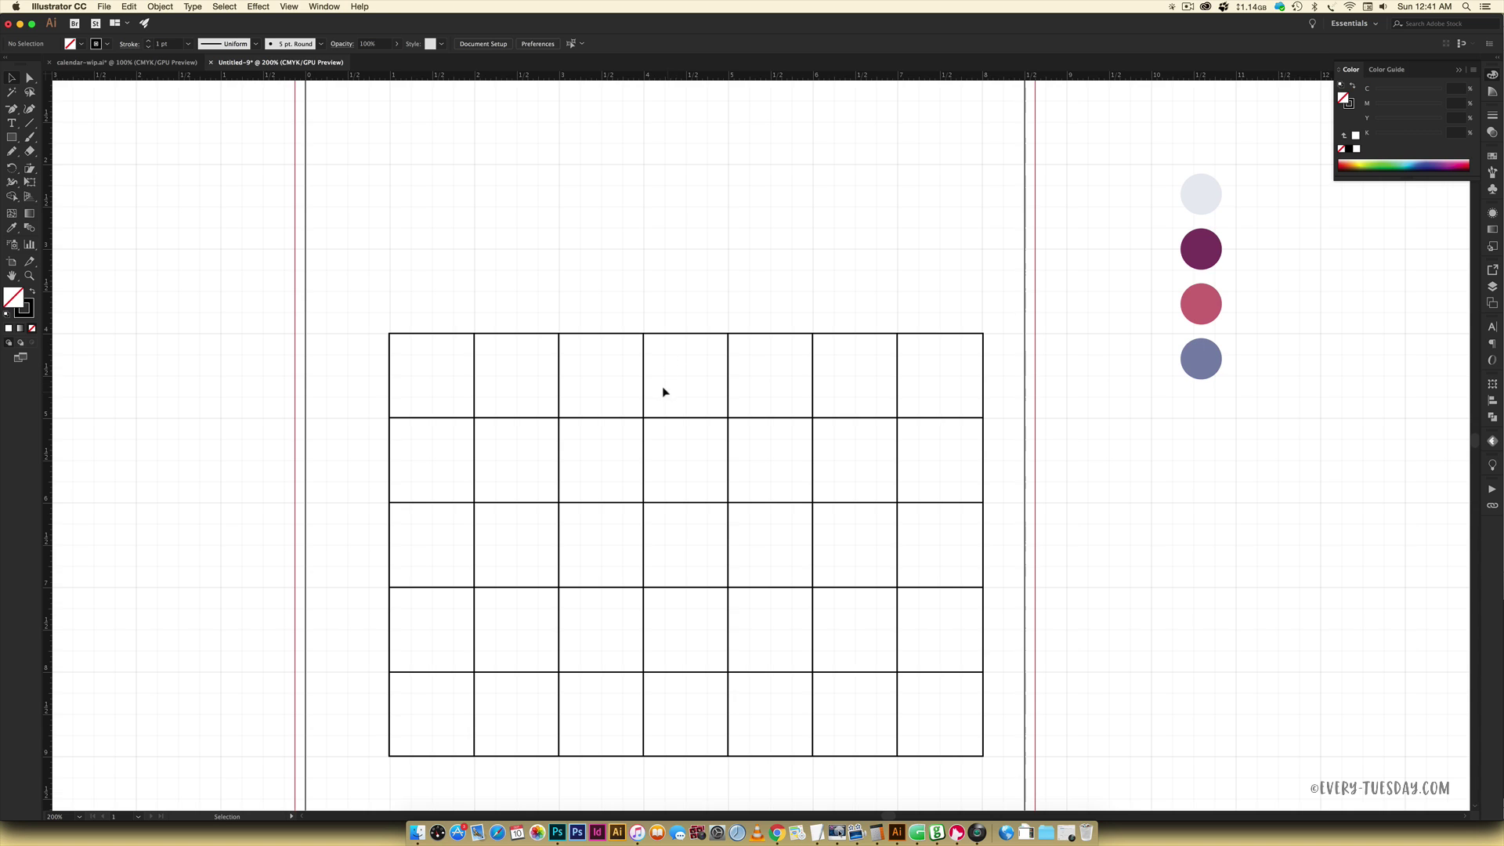
key(backslash)
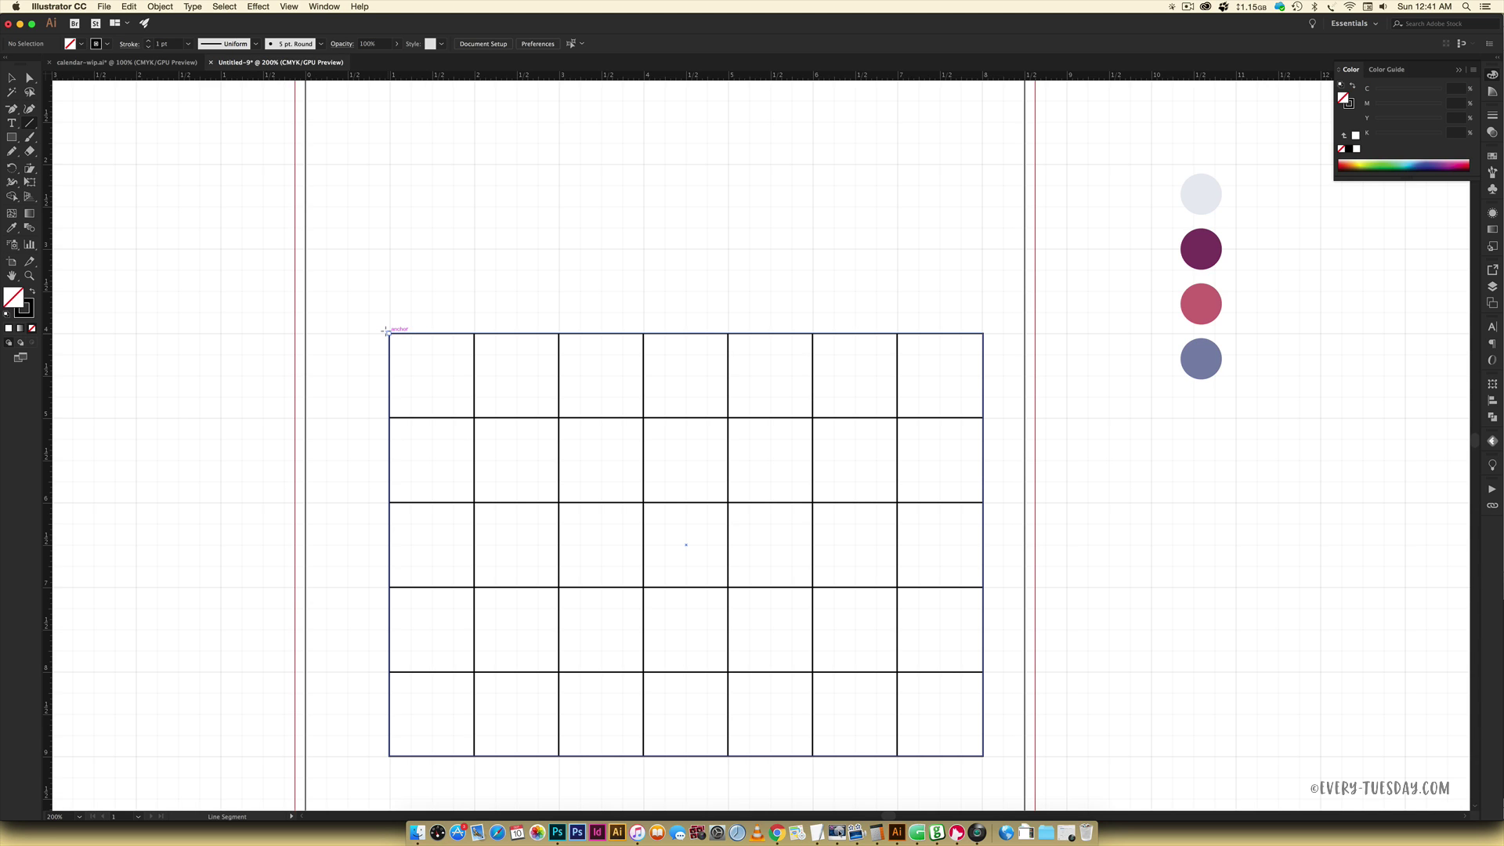
drag(386, 331, 981, 332)
key(v)
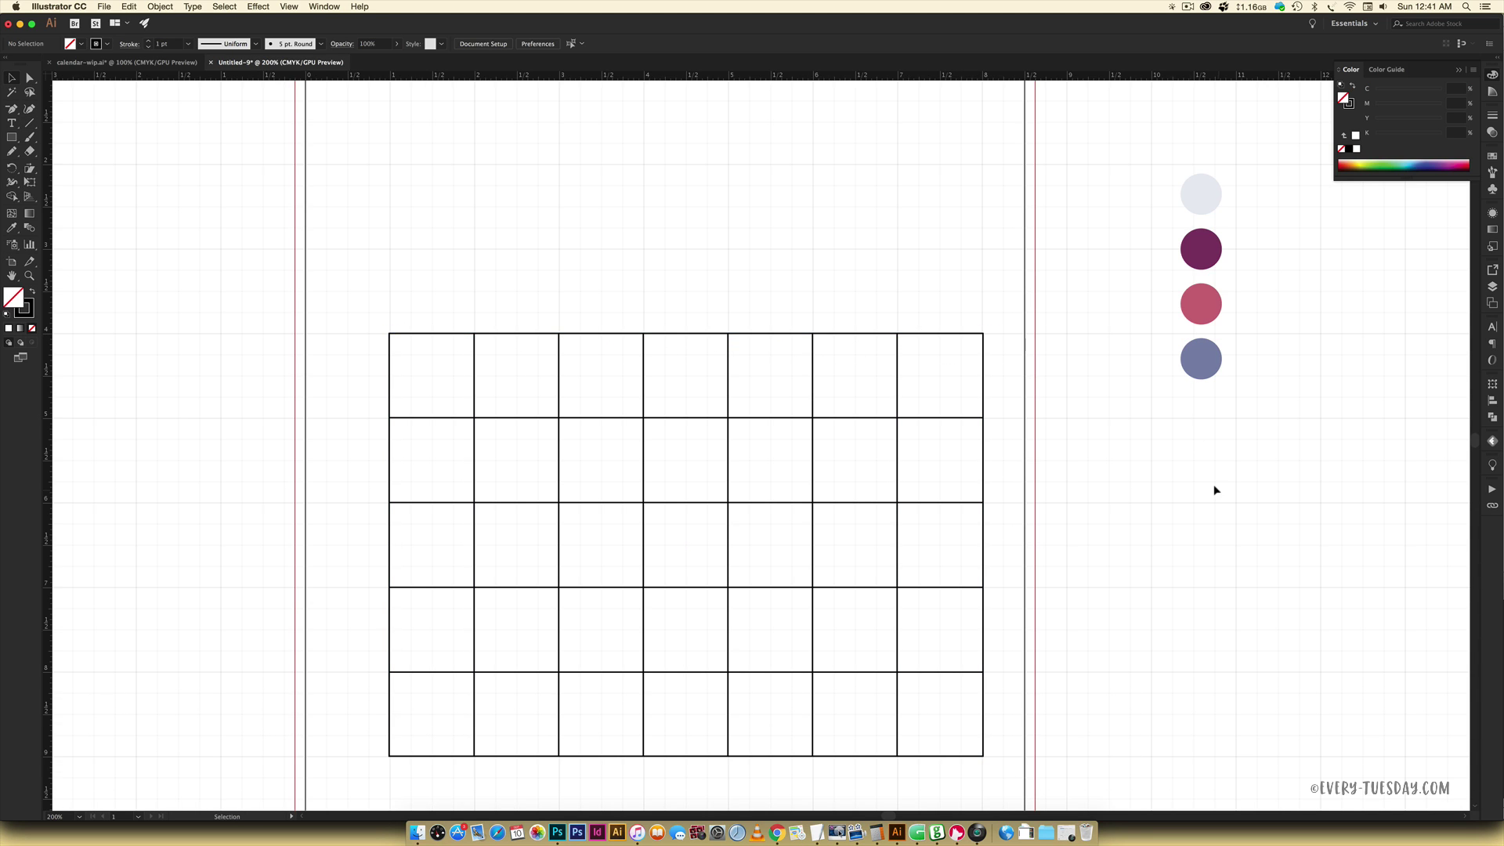
- Stretch the outer rectangle upward to about 5.35 in tall, adding a narrow header row above the day cells
click(982, 388)
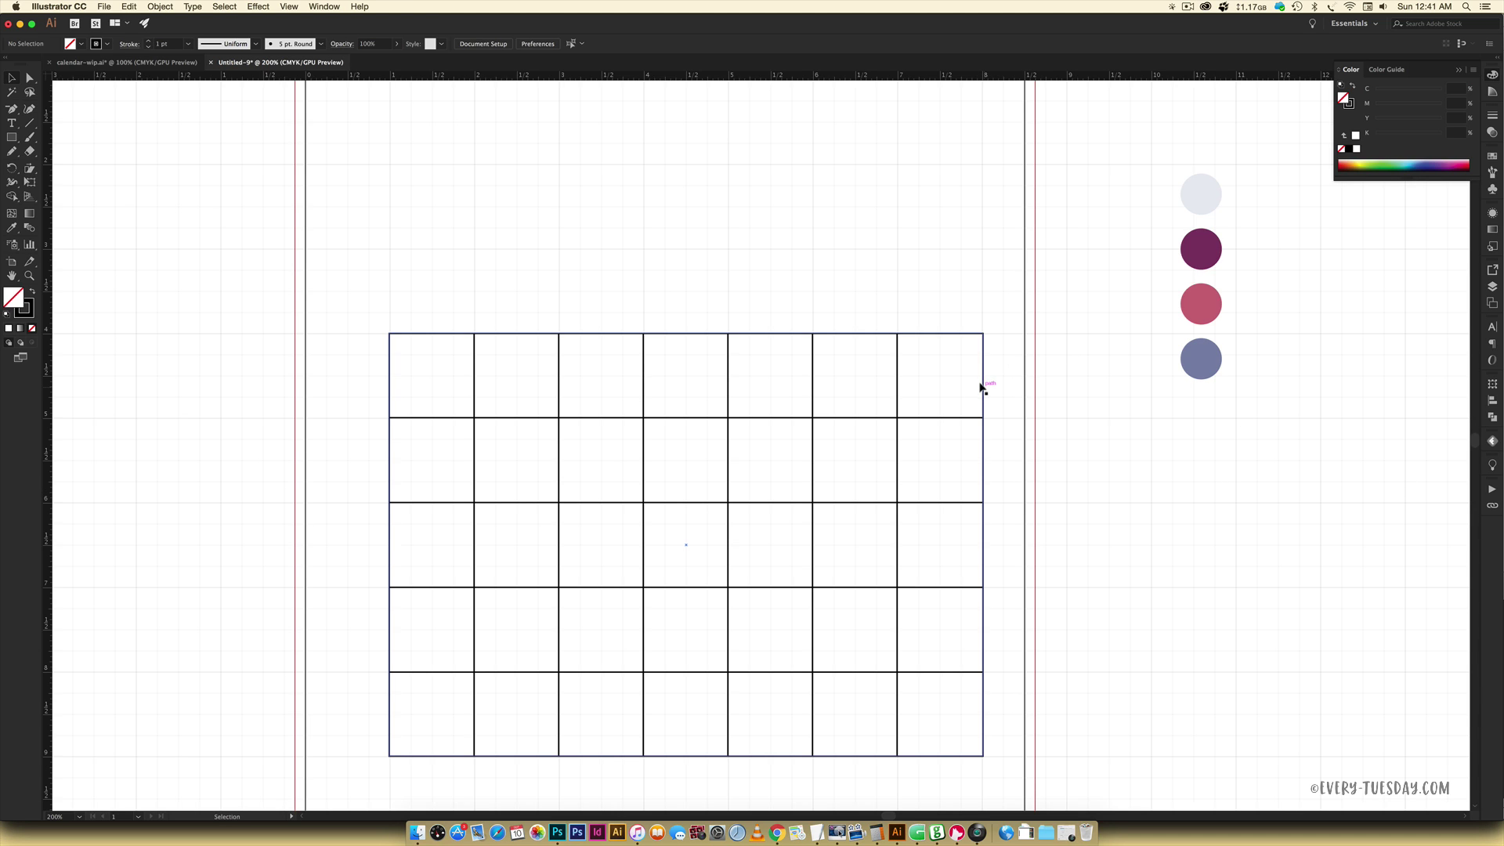
click(981, 388)
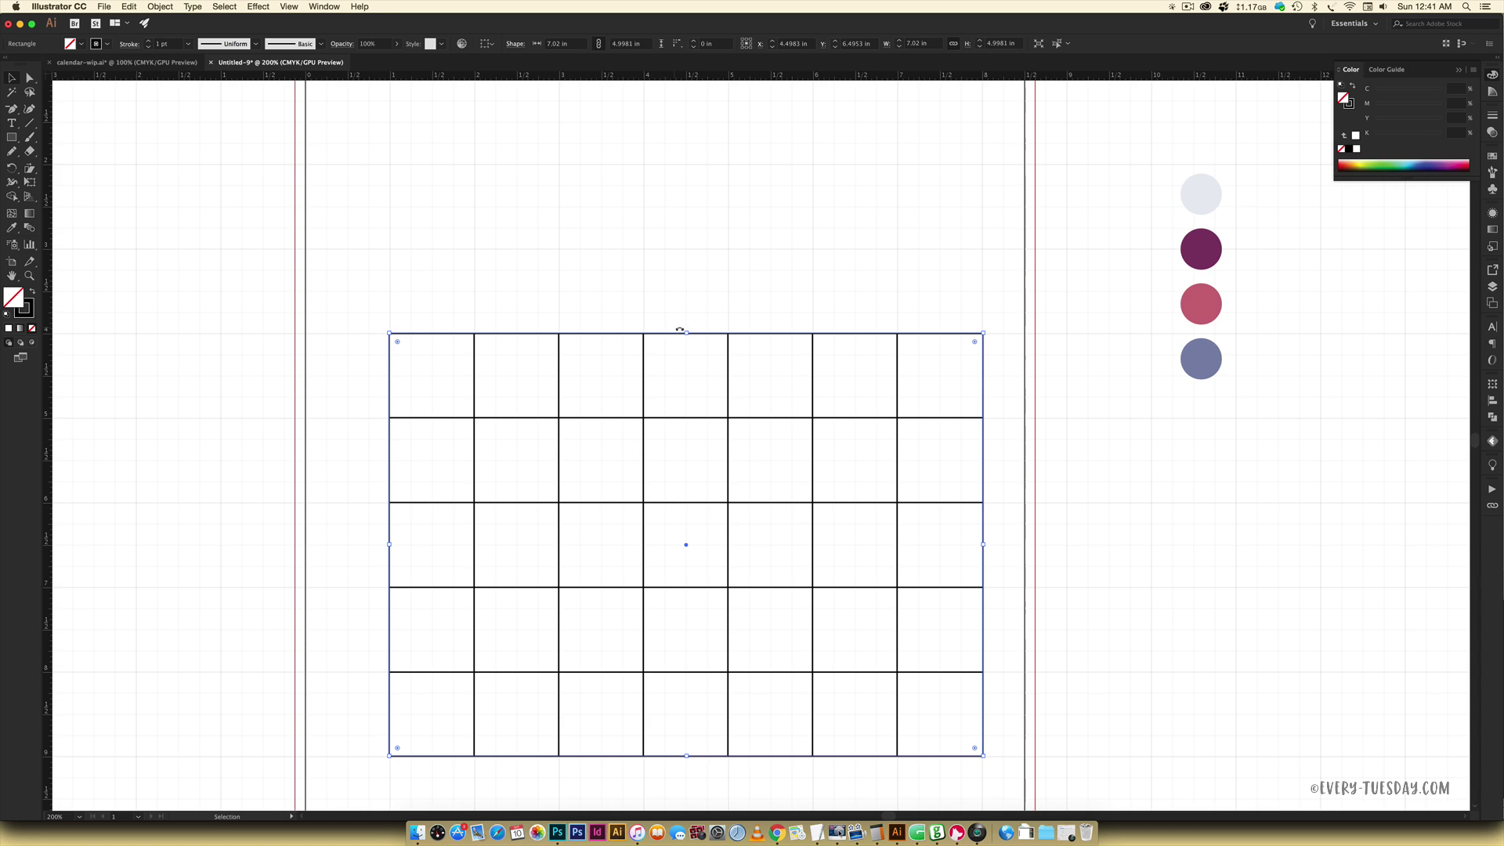
drag(685, 330, 686, 303)
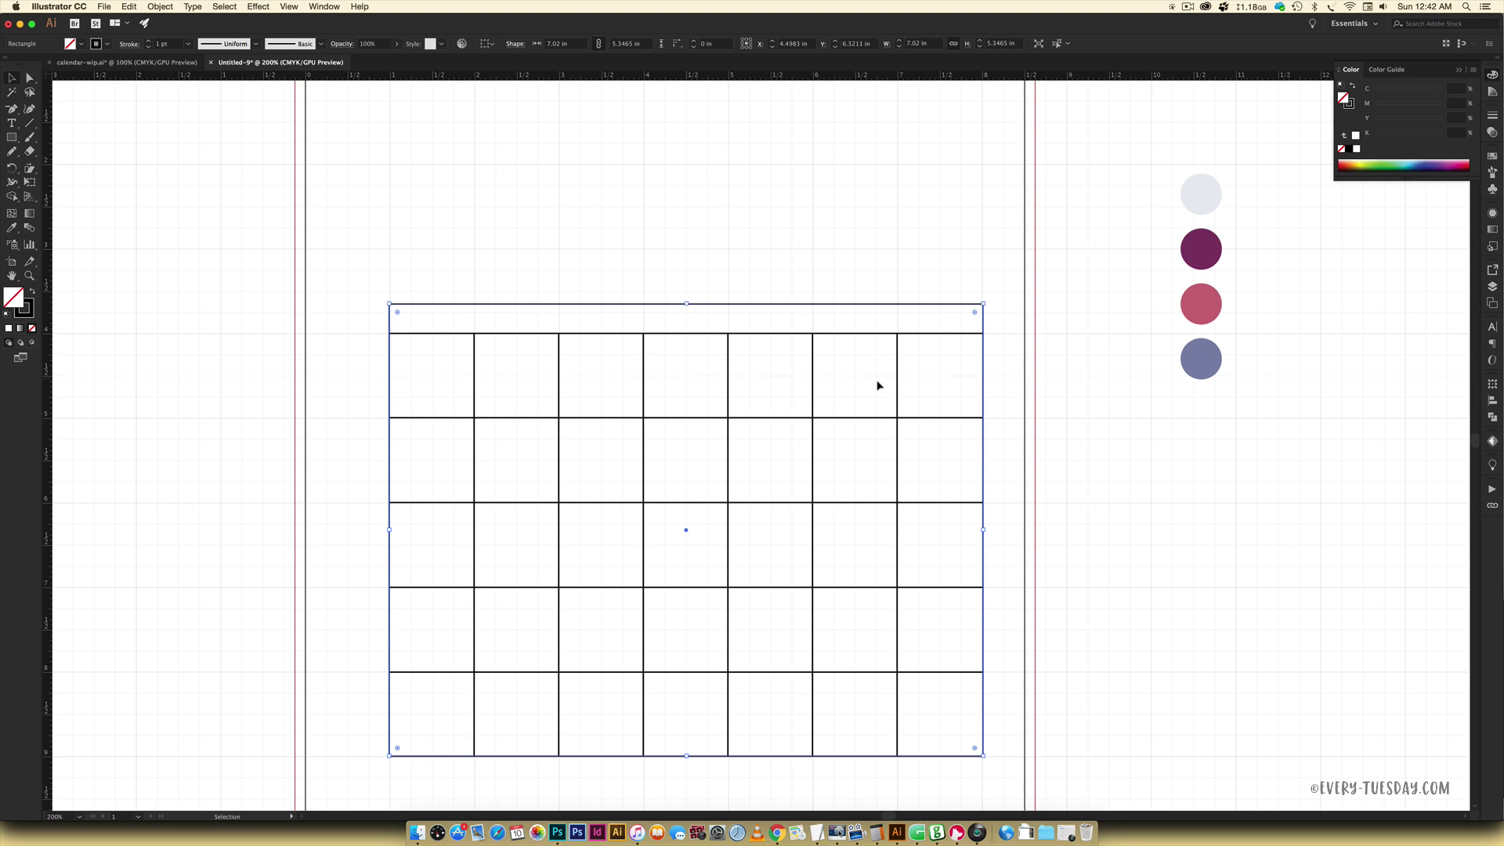
key(v)
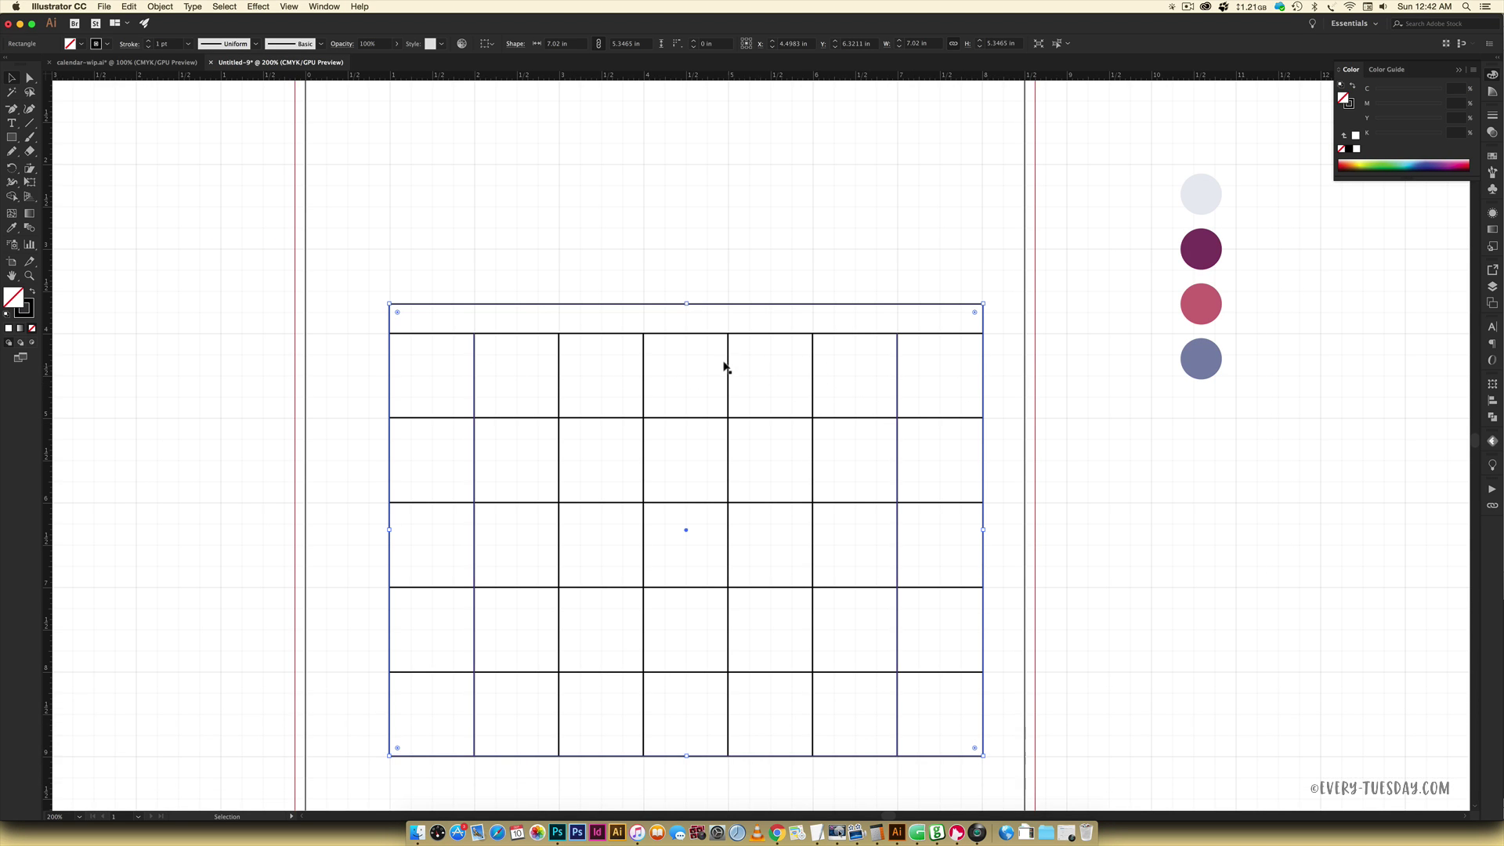
- Extend the blended vertical lines up to the outer rectangle's new top edge so they divide the header row
click(726, 366)
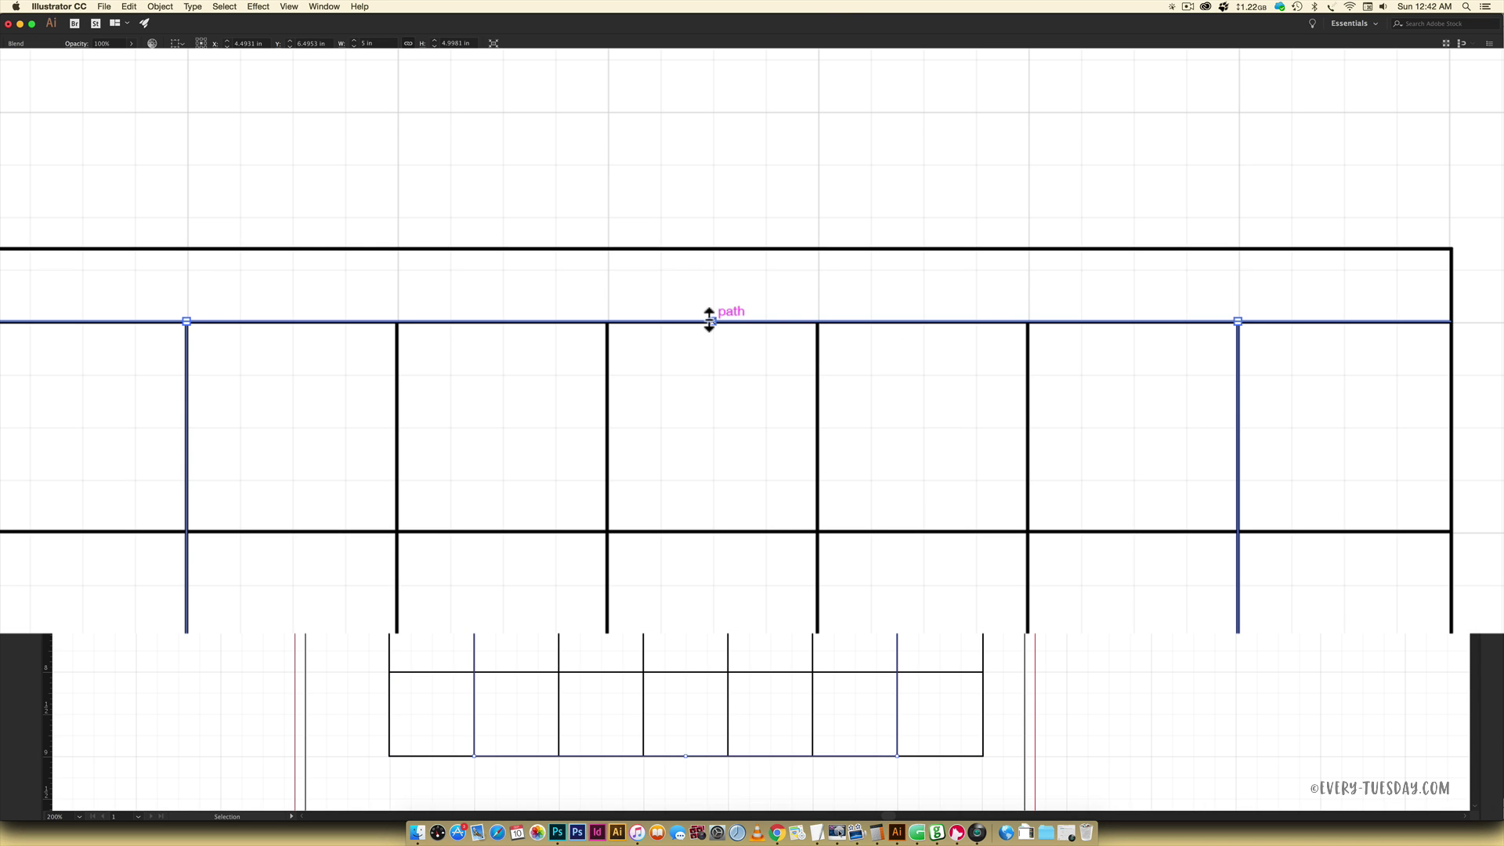
drag(684, 332, 687, 307)
drag(717, 256, 718, 247)
click(1129, 536)
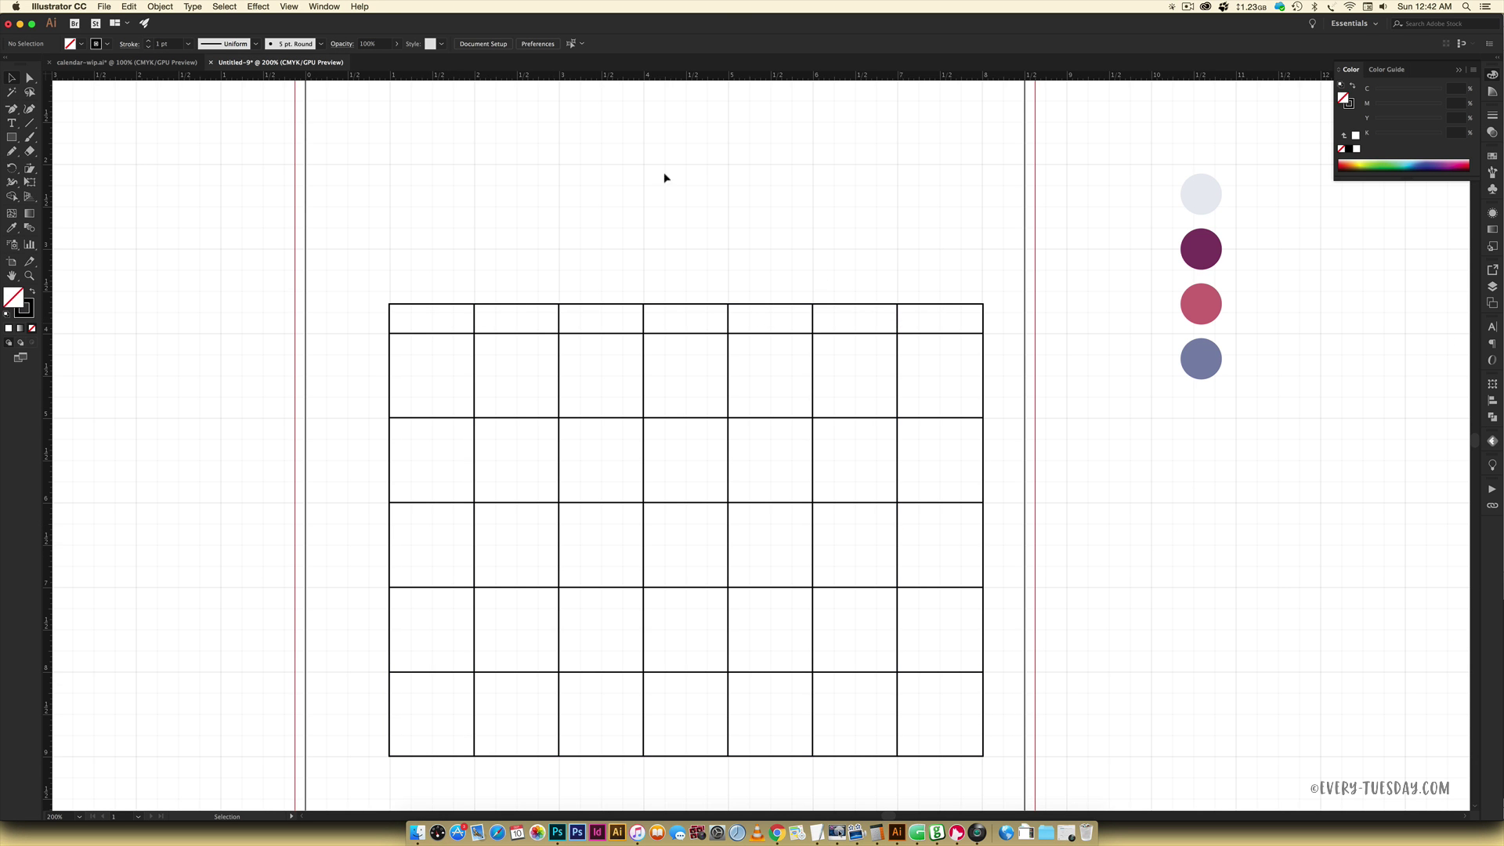
- Examine the weekday headings and day grid in the calendar-wip document, and return to the new calendar document
click(131, 65)
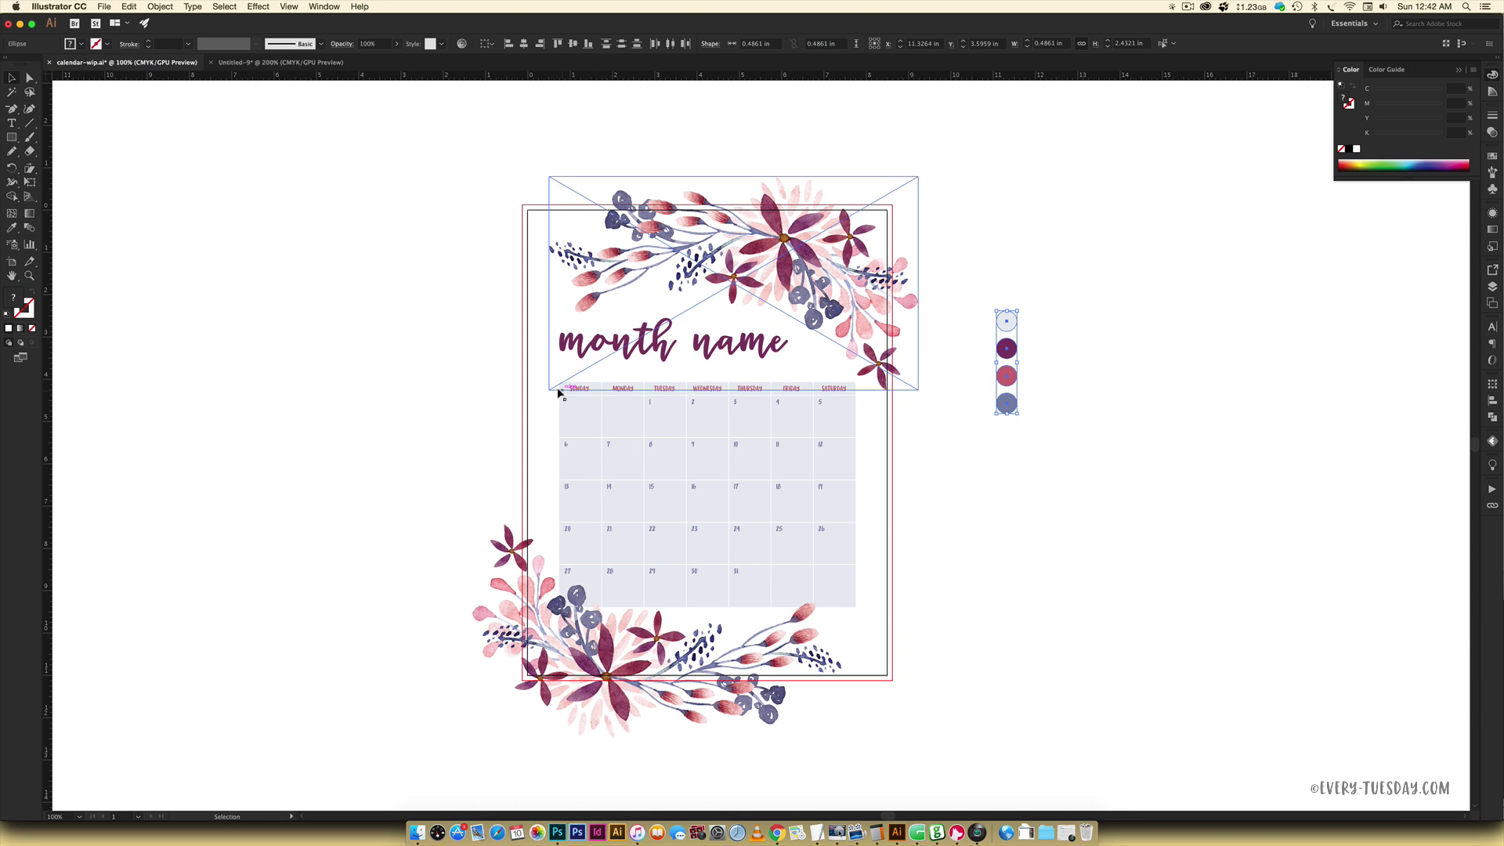
key(super+equal)
key(super+equal)
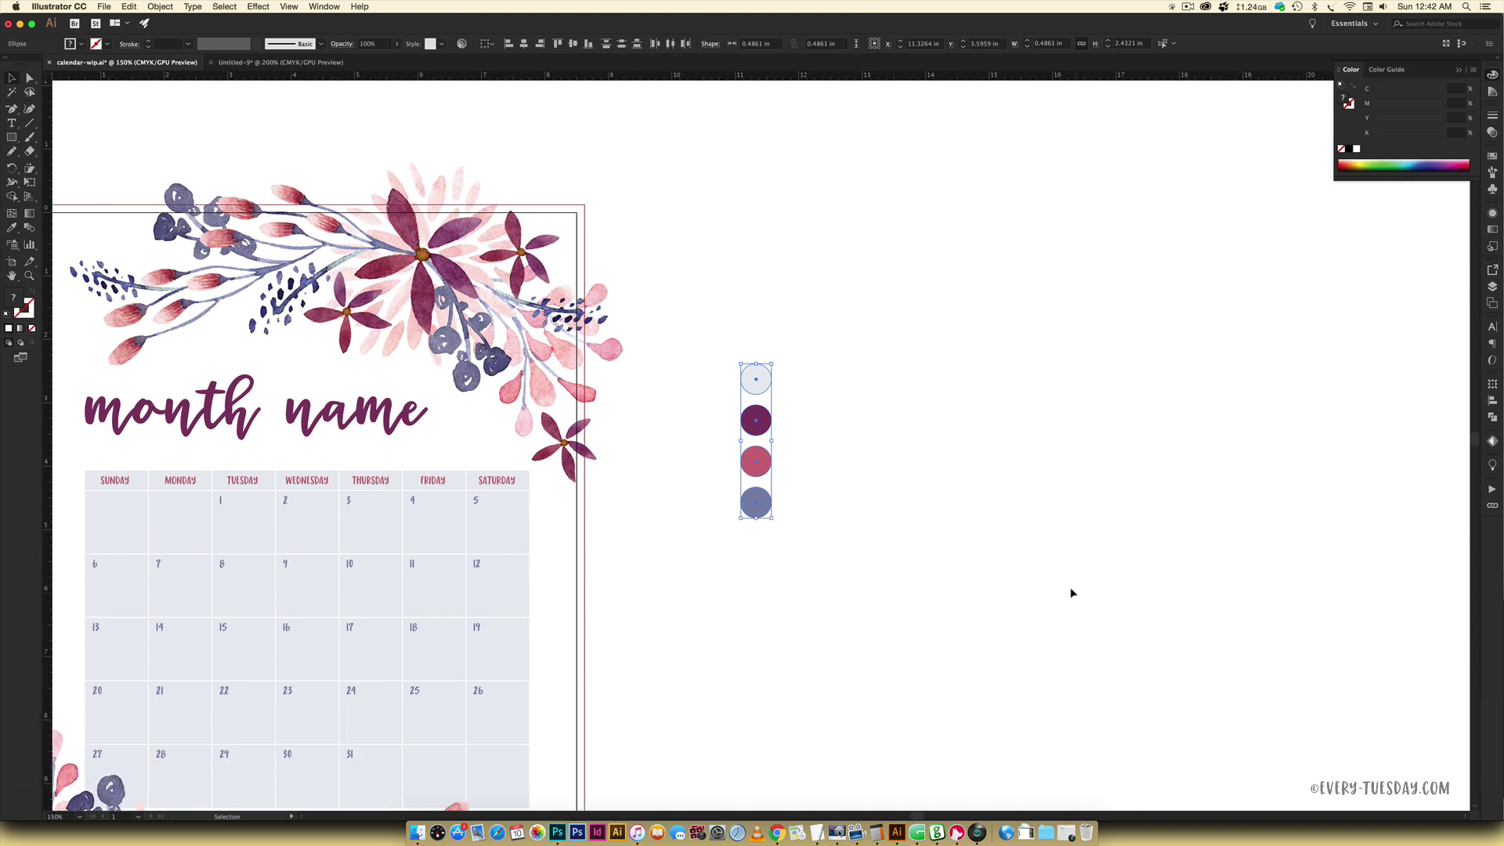
scroll(662, 587, left, 10)
scroll(663, 586, down, 5)
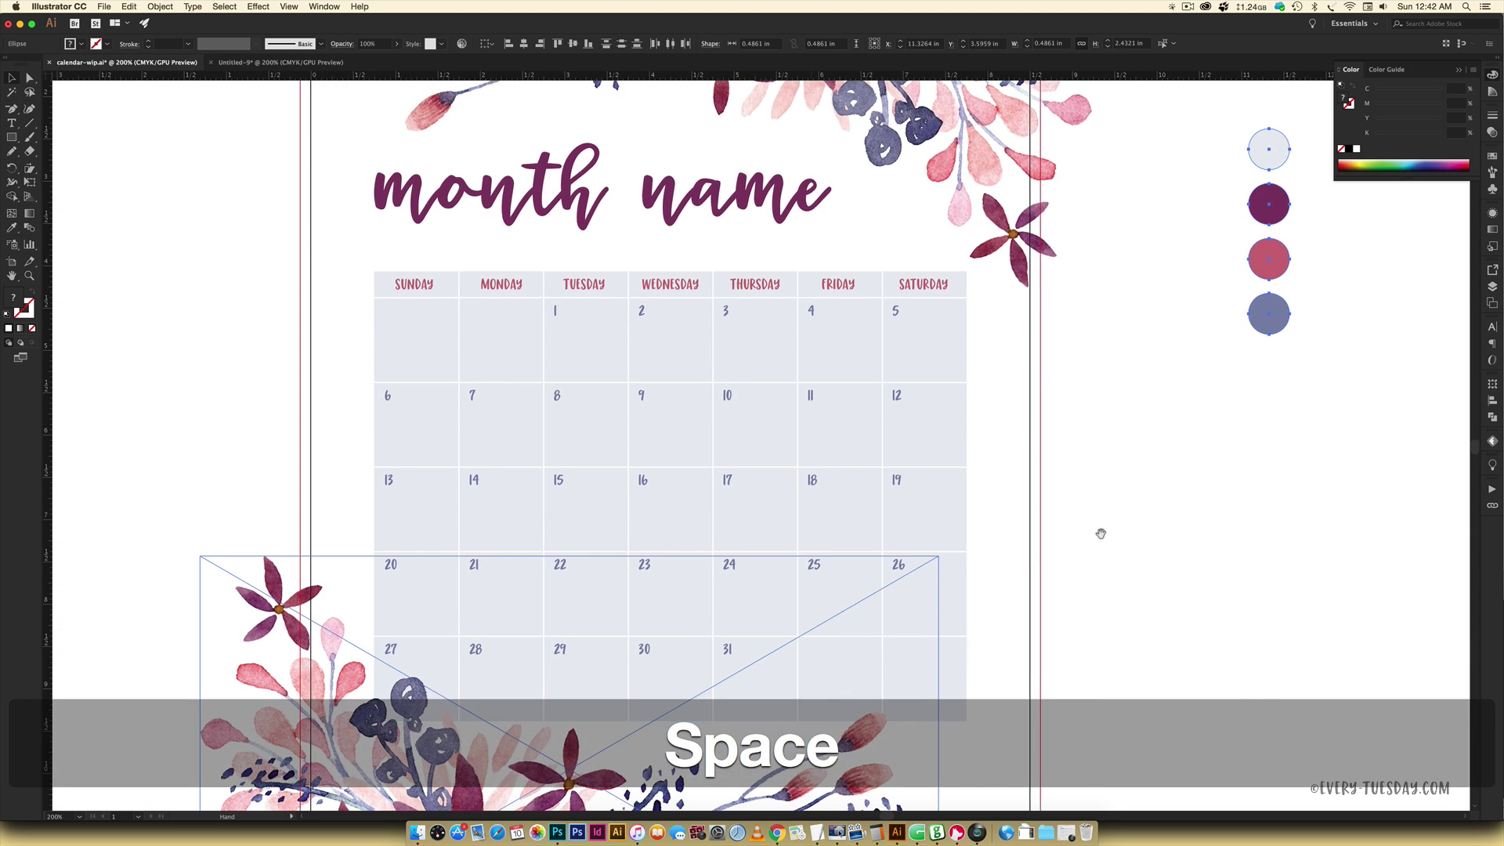
click(1152, 548)
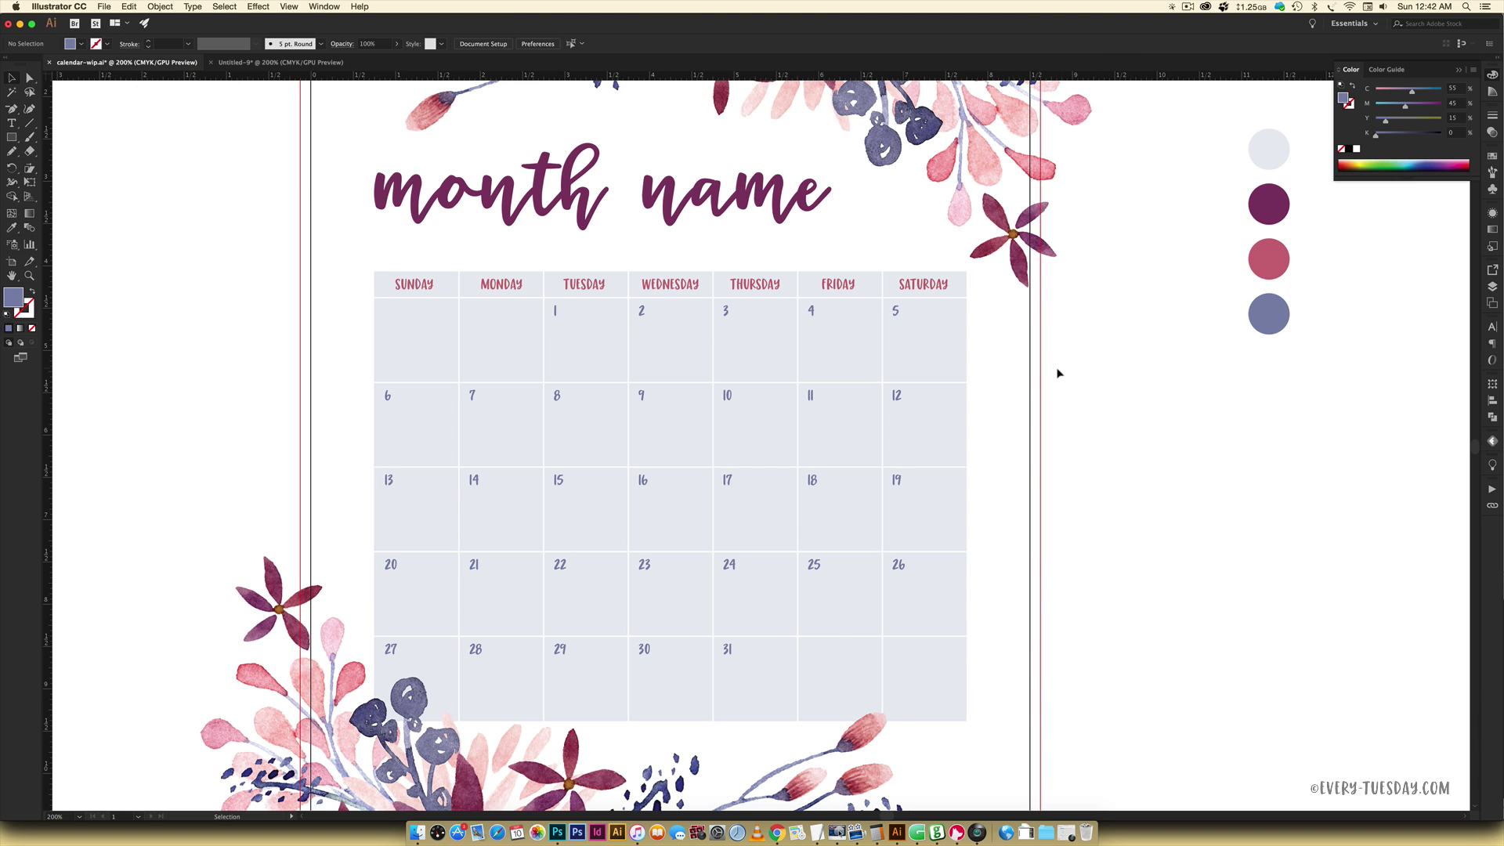
click(267, 66)
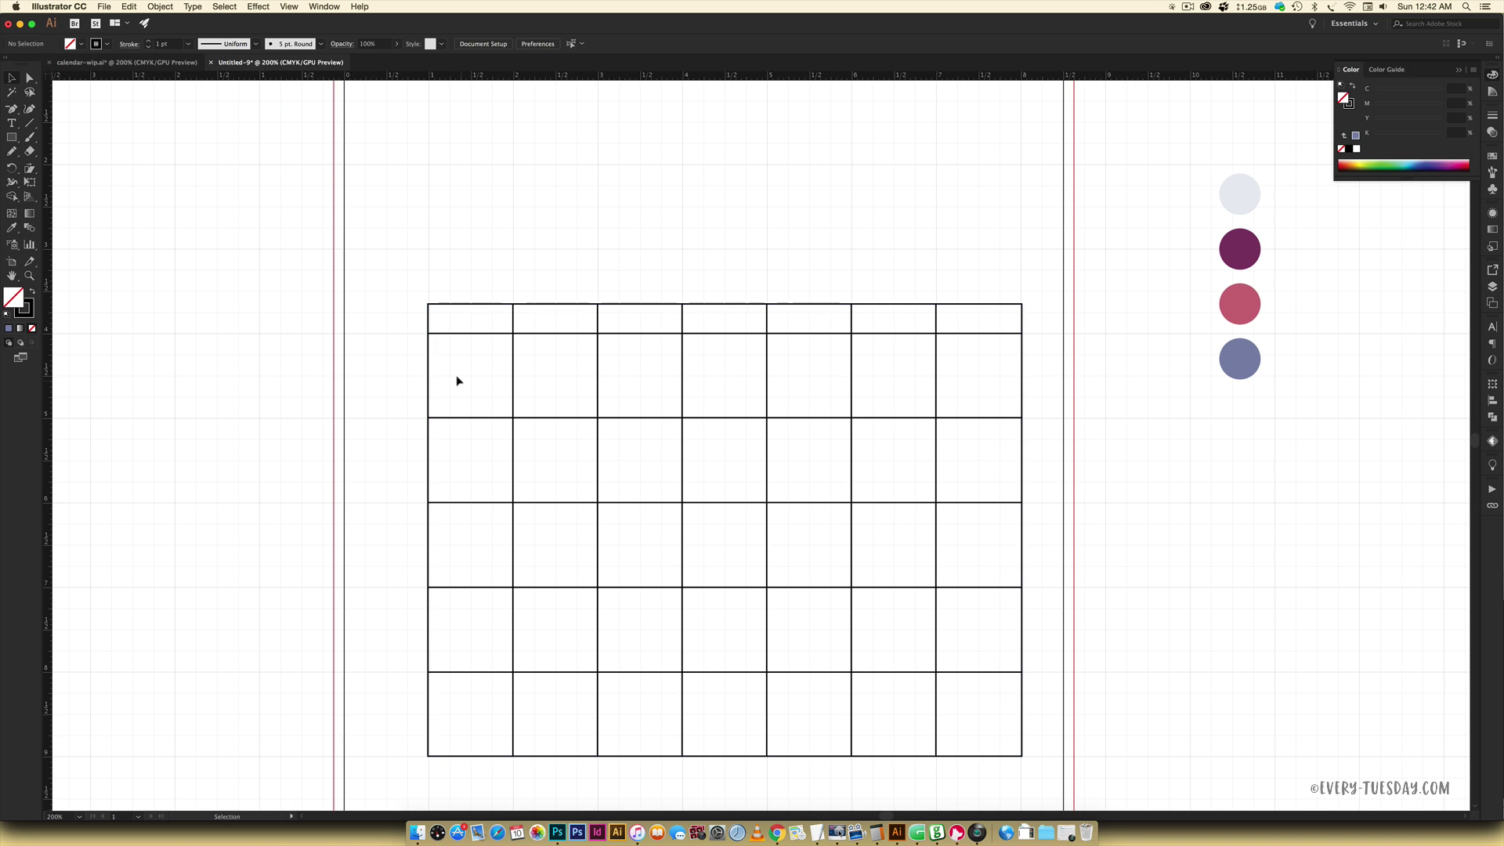
- Add the point text SUNDAY above the grid's first column
key(t)
click(408, 264)
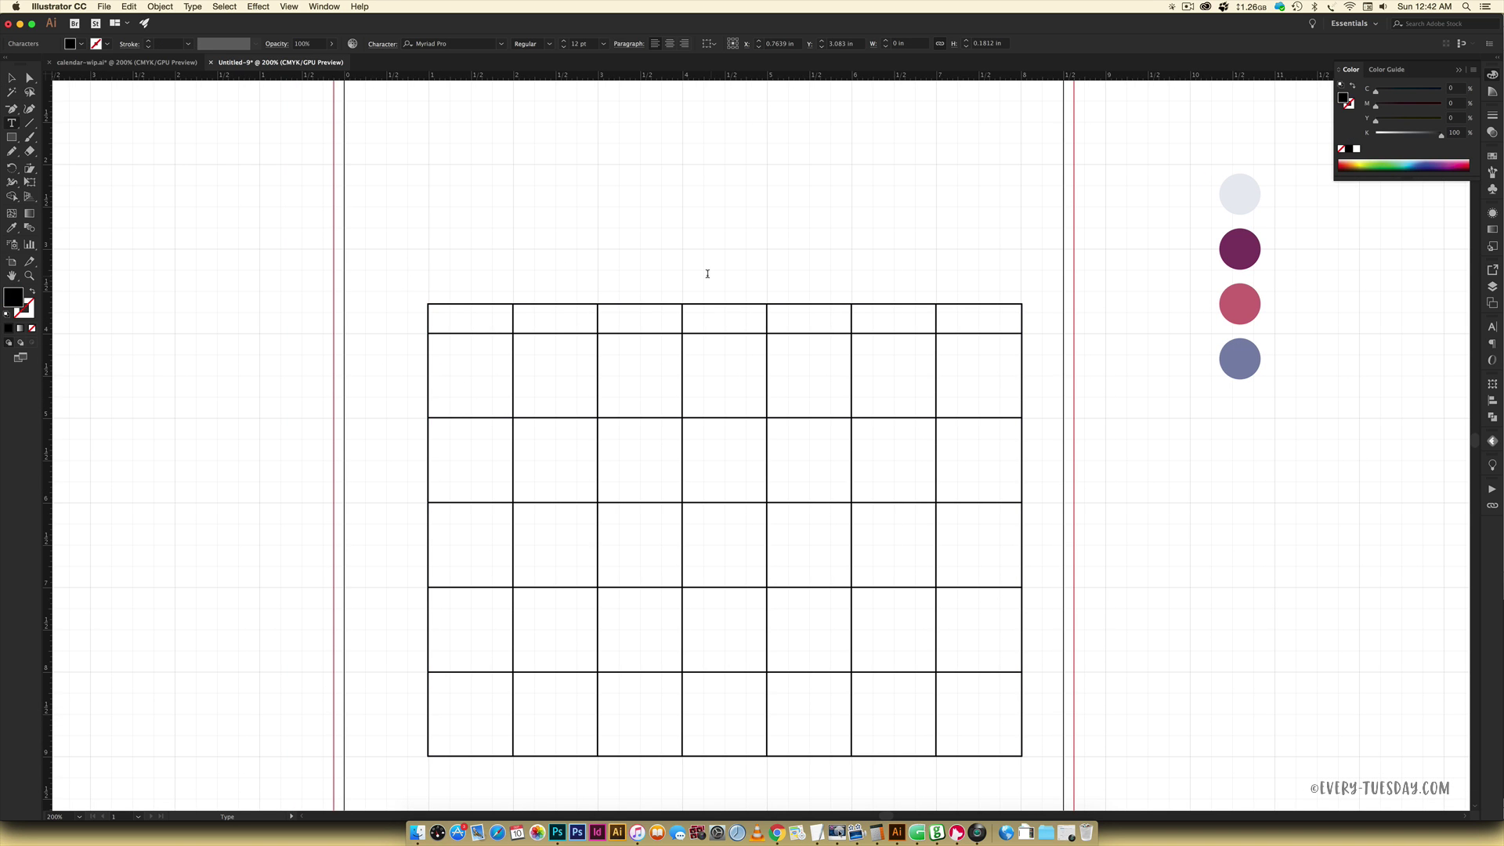
text(SUNDAY)
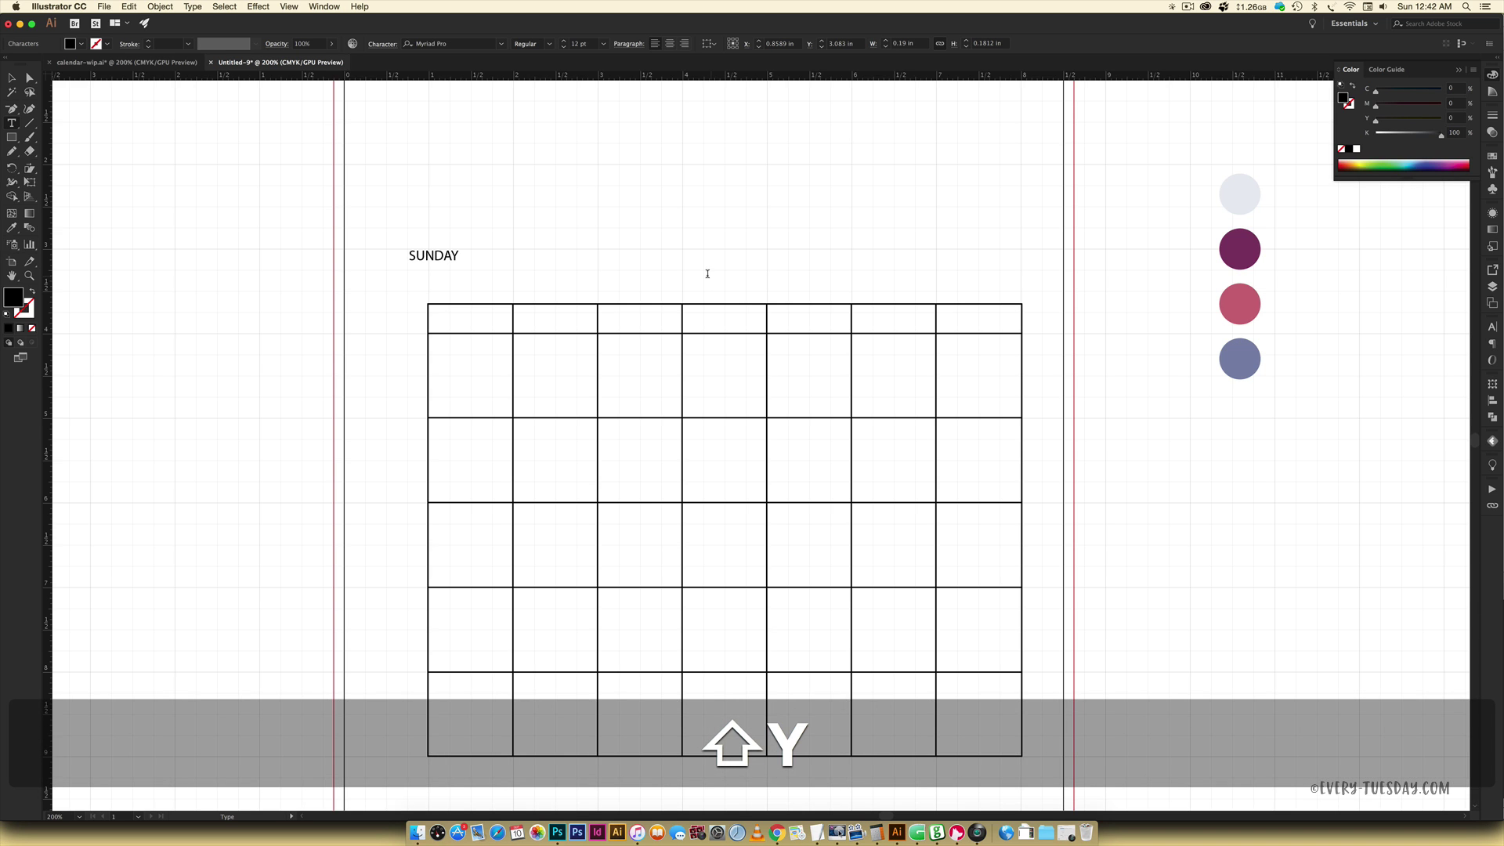
- Change the SUNDAY text's font to Miss Magnolia and move it into the first header cell
click(15, 80)
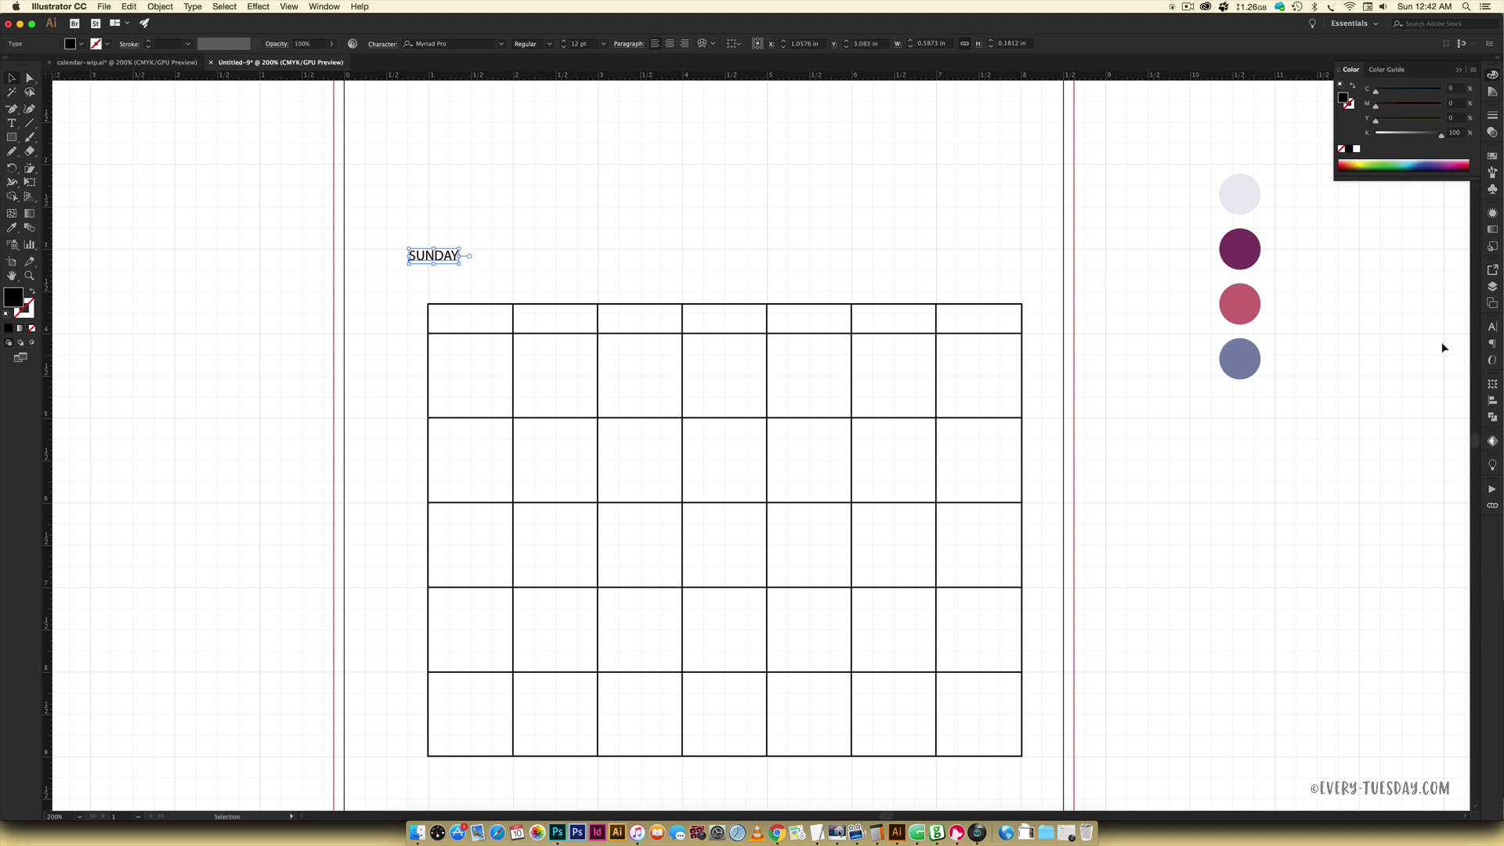
click(1493, 329)
click(1342, 355)
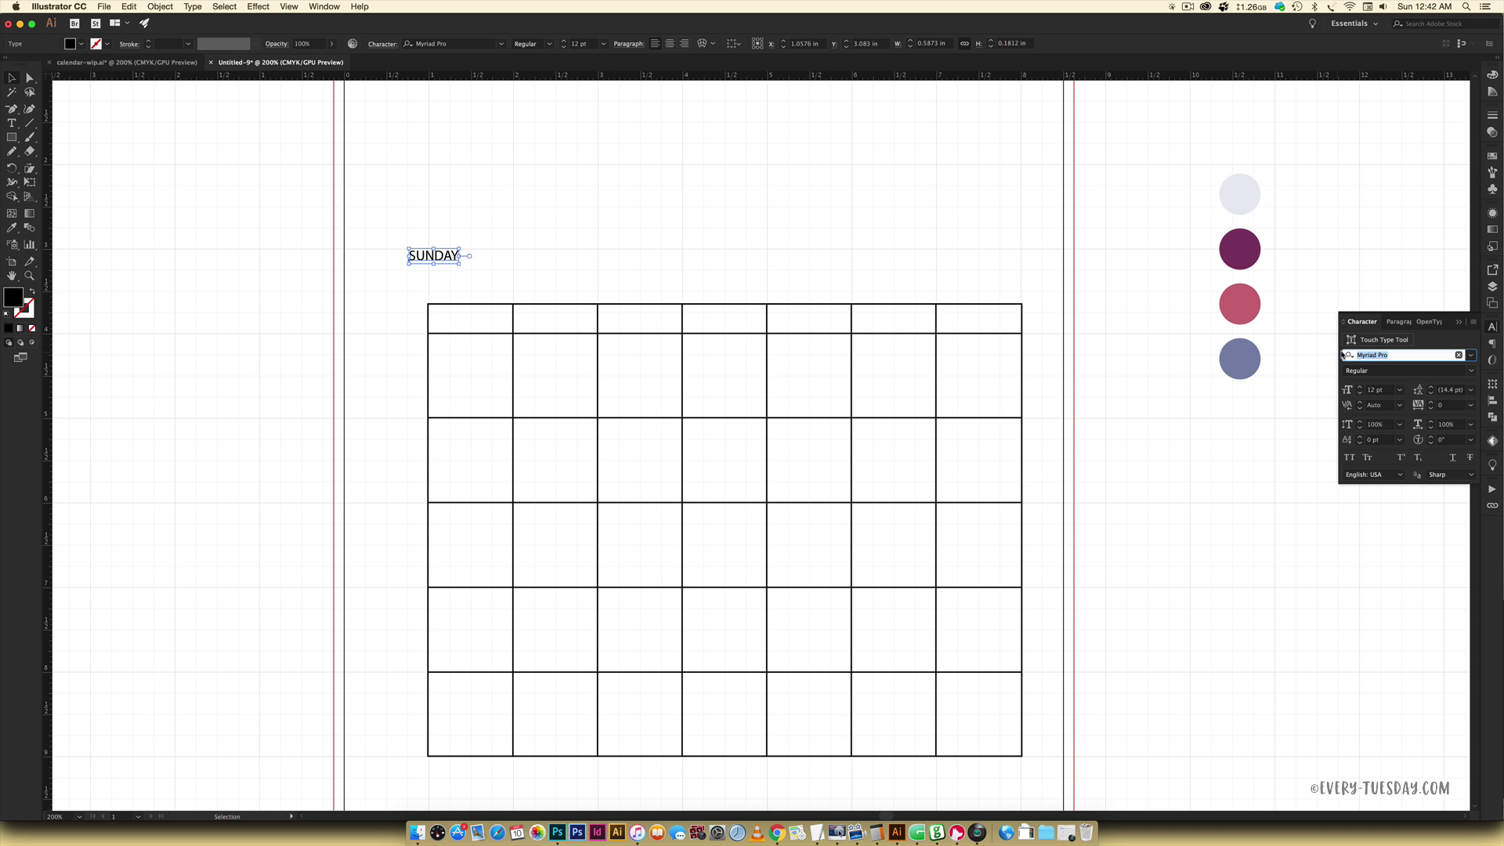
text(Miss)
key(Return)
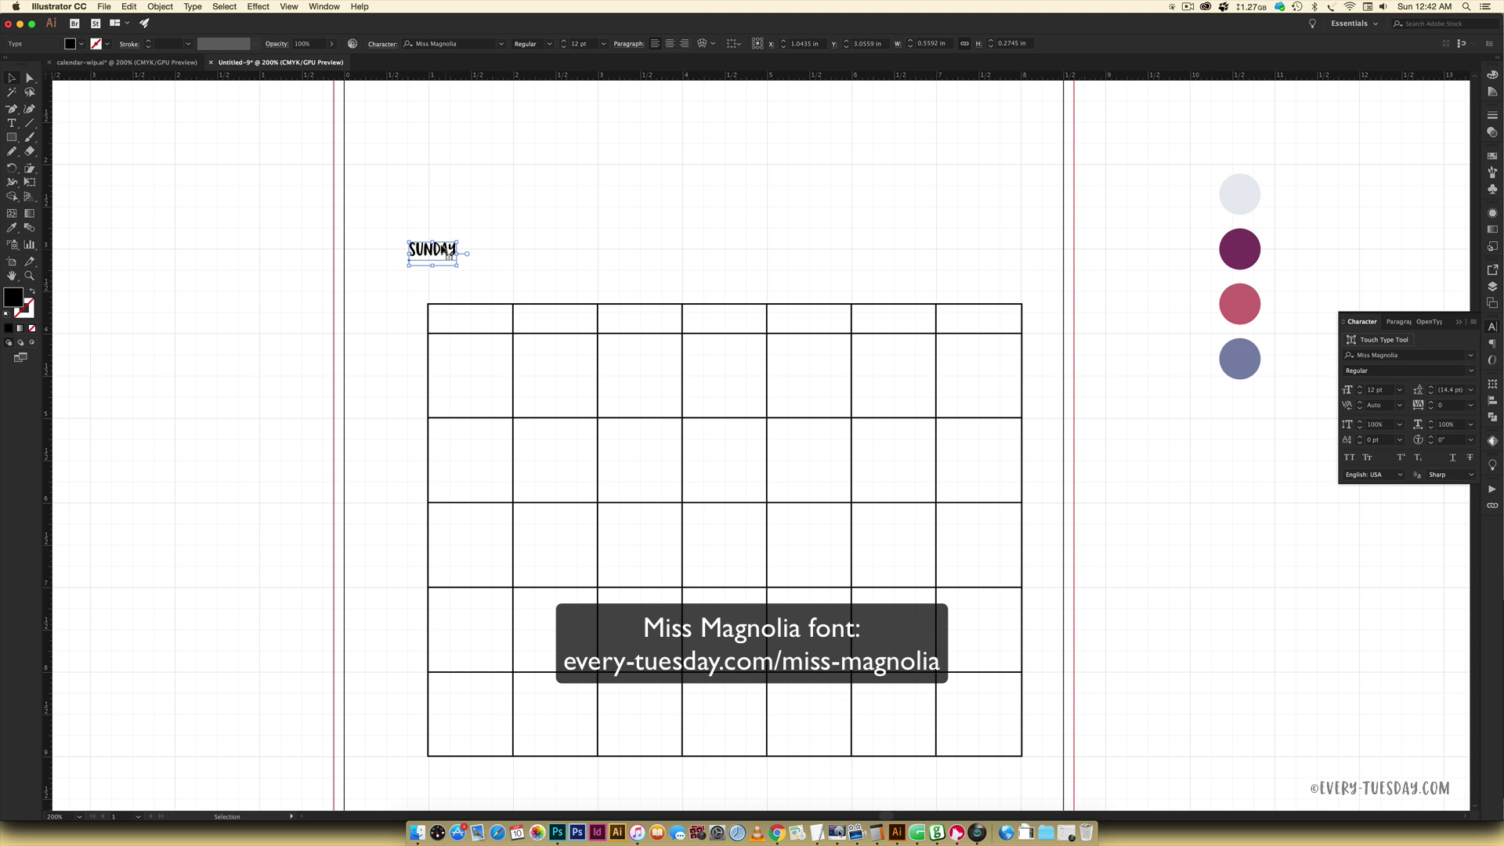
drag(443, 248, 480, 317)
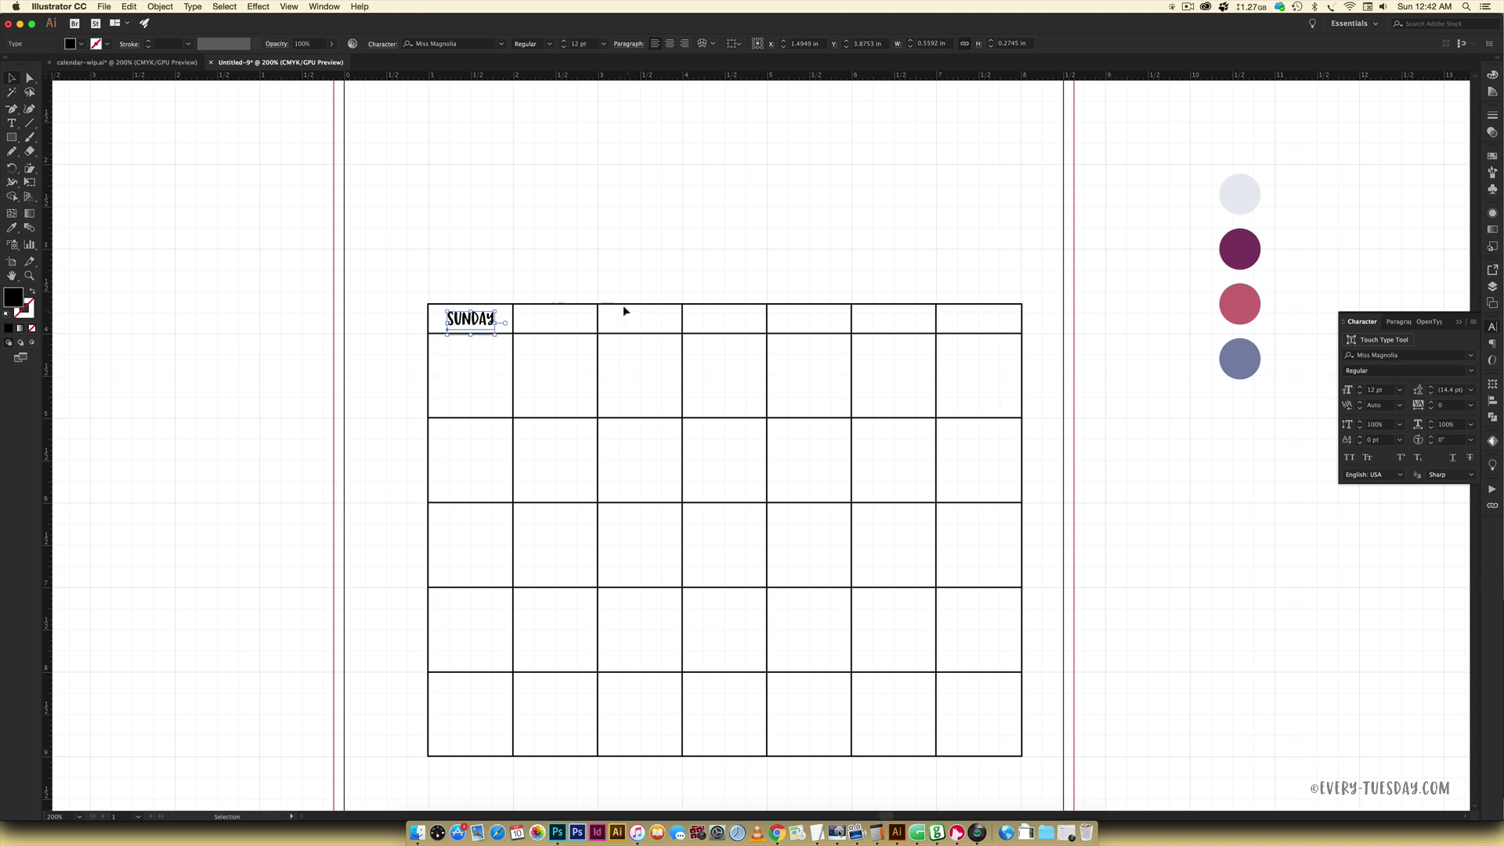
- Center-align the SUNDAY text's paragraph and move it back to the middle of the first header cell
click(686, 81)
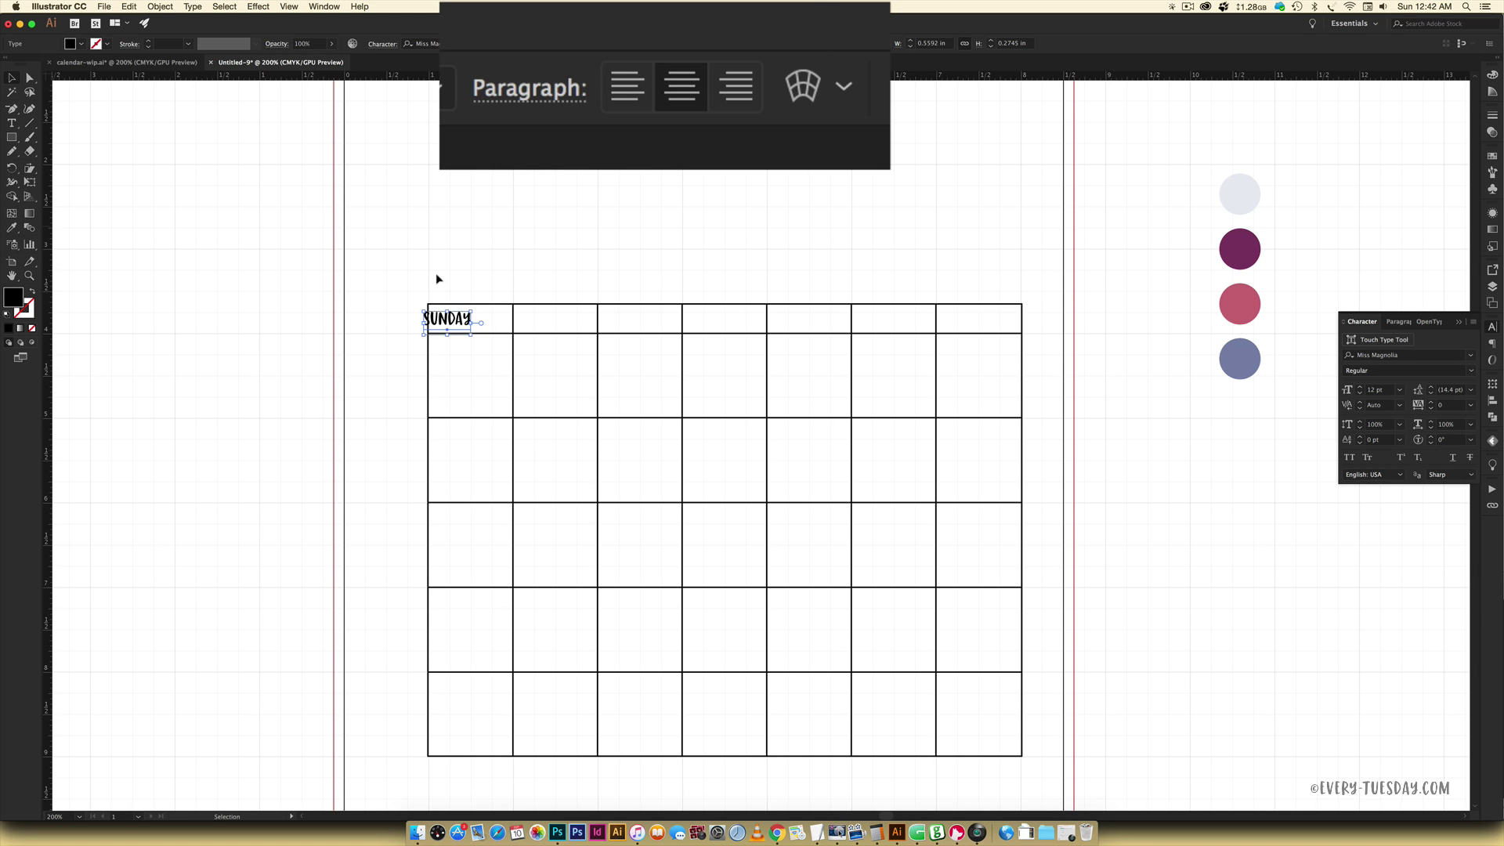
drag(463, 322, 487, 321)
click(520, 286)
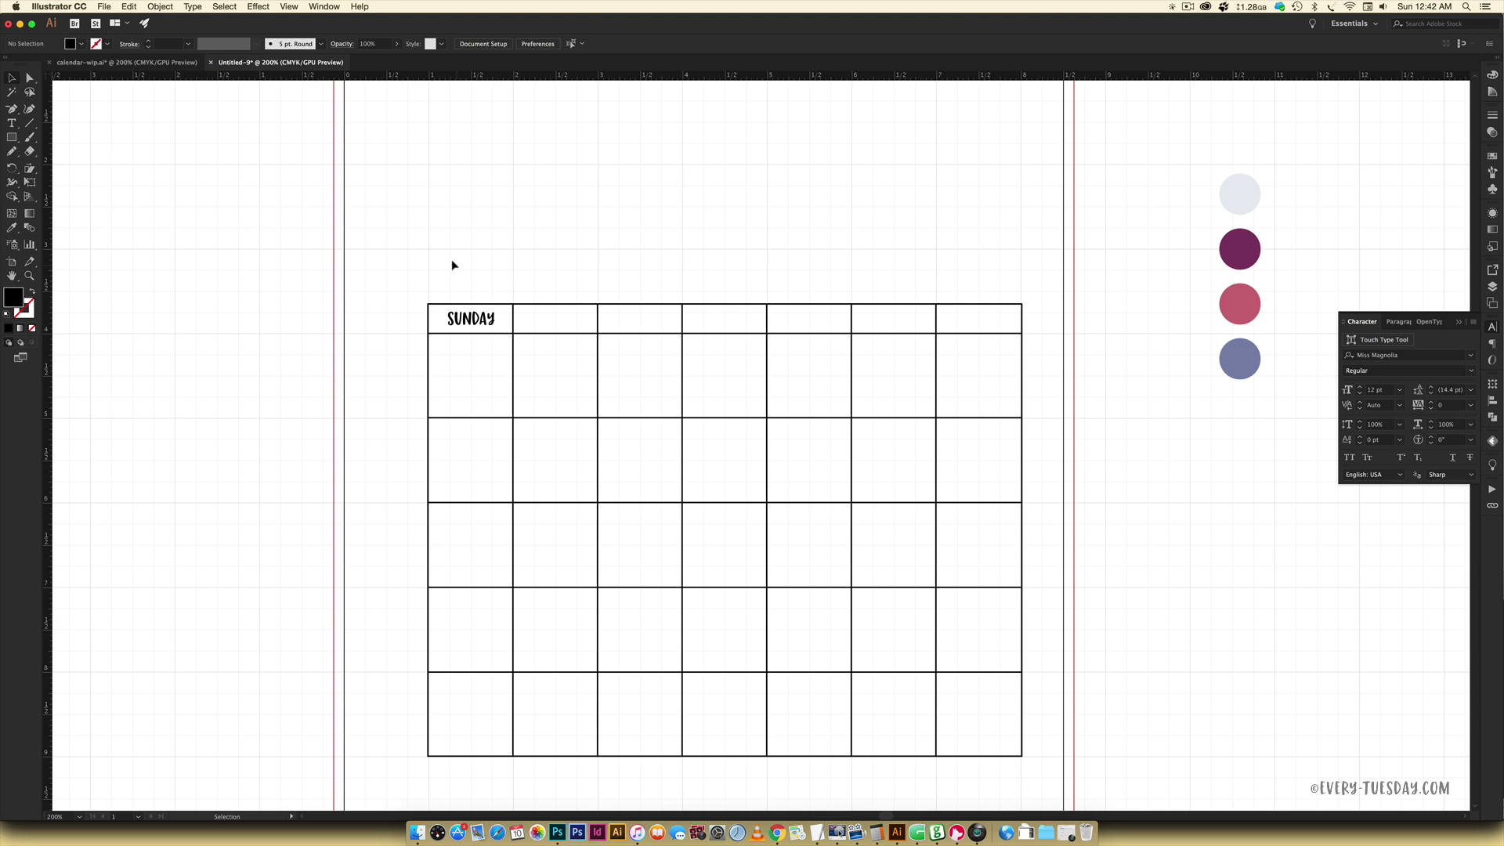
- Draw a helper rectangle about 1 in by 0.24 in above the SUNDAY cell, matching the first column's width
key(m)
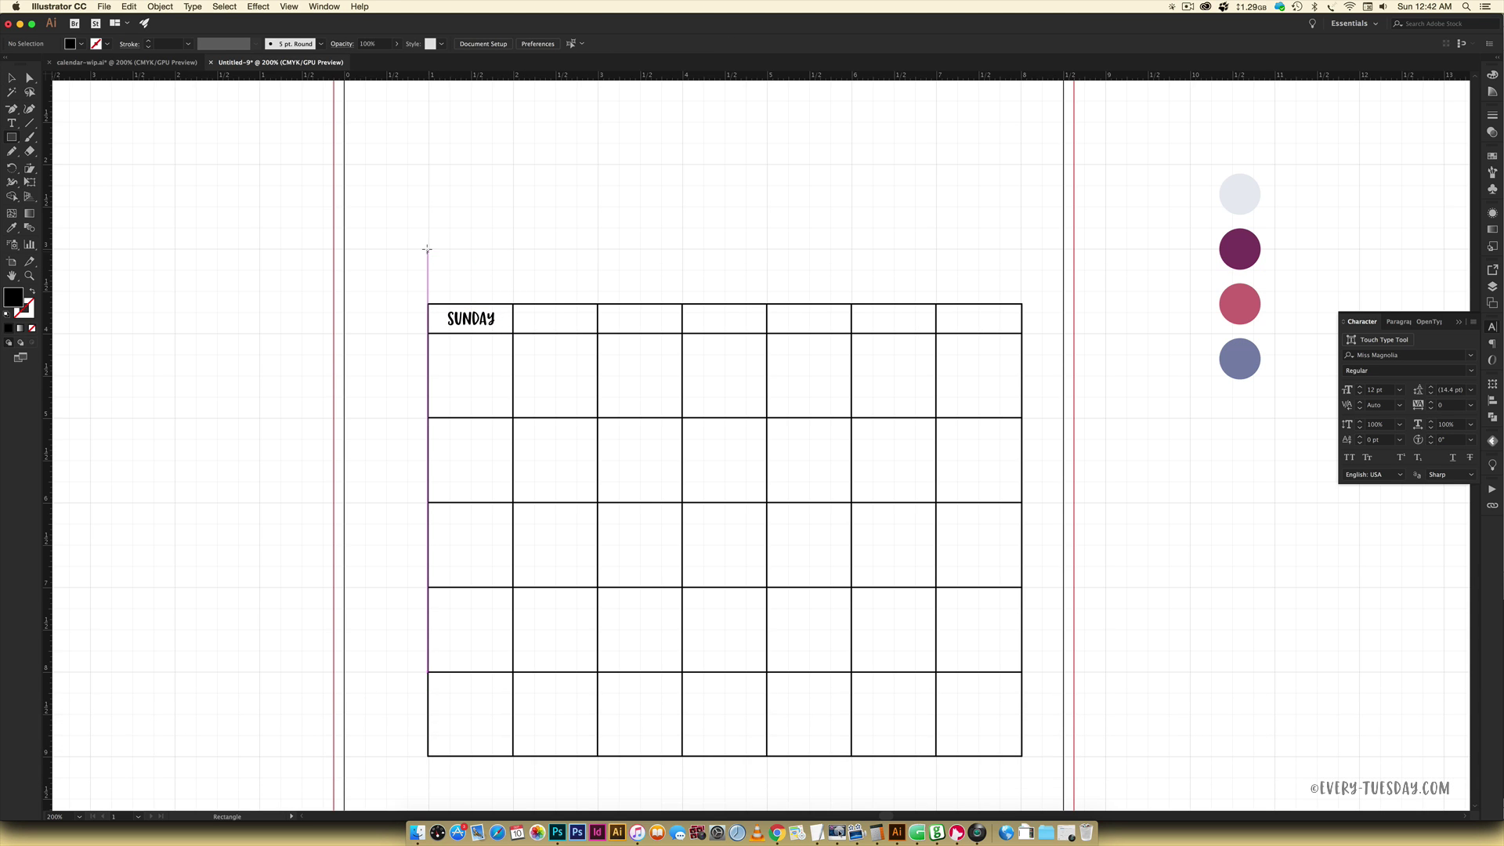
drag(427, 249, 513, 269)
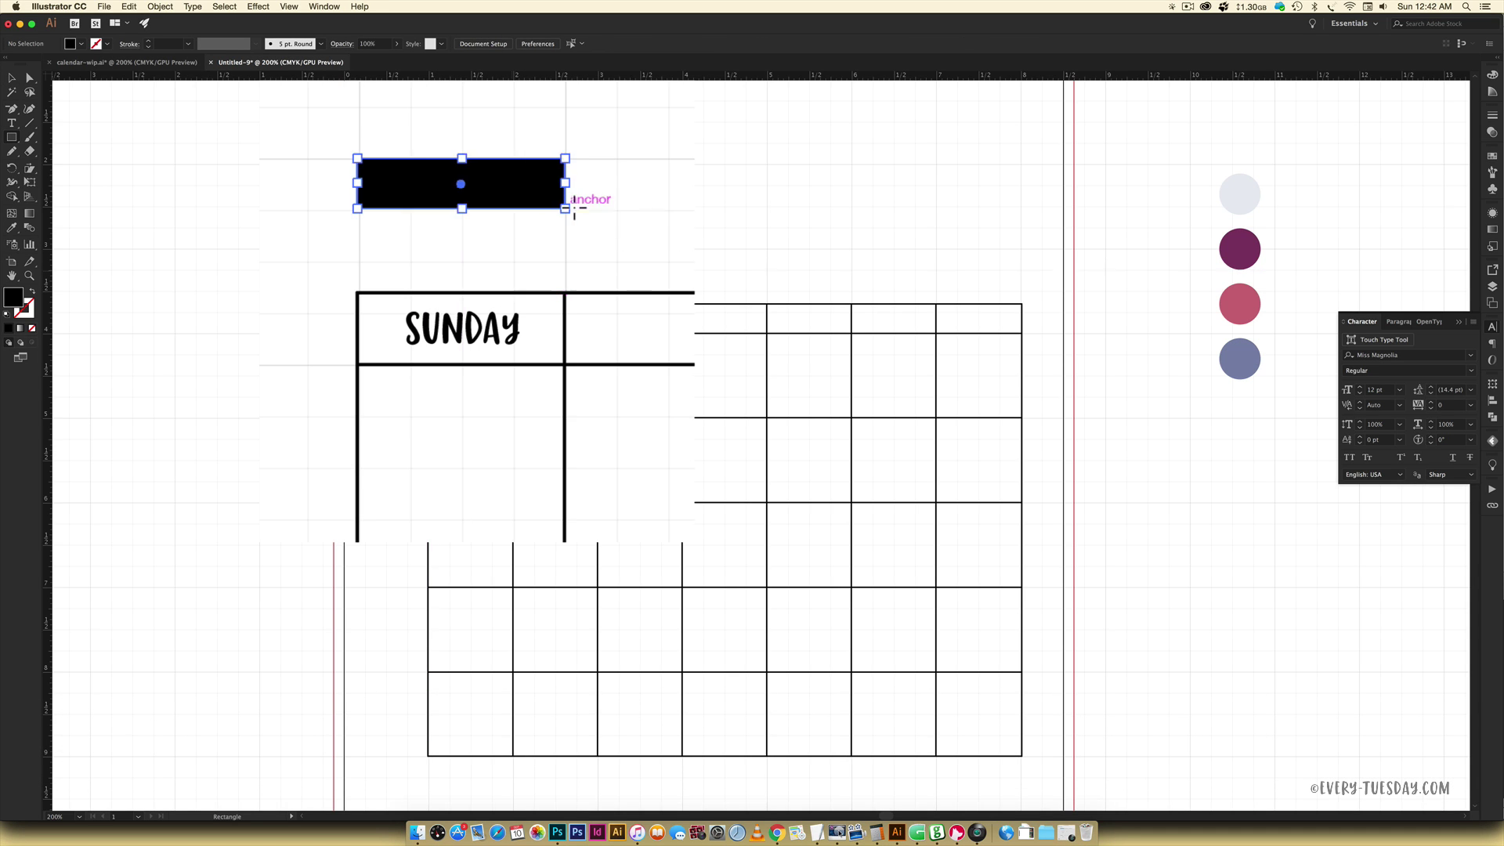
key(v)
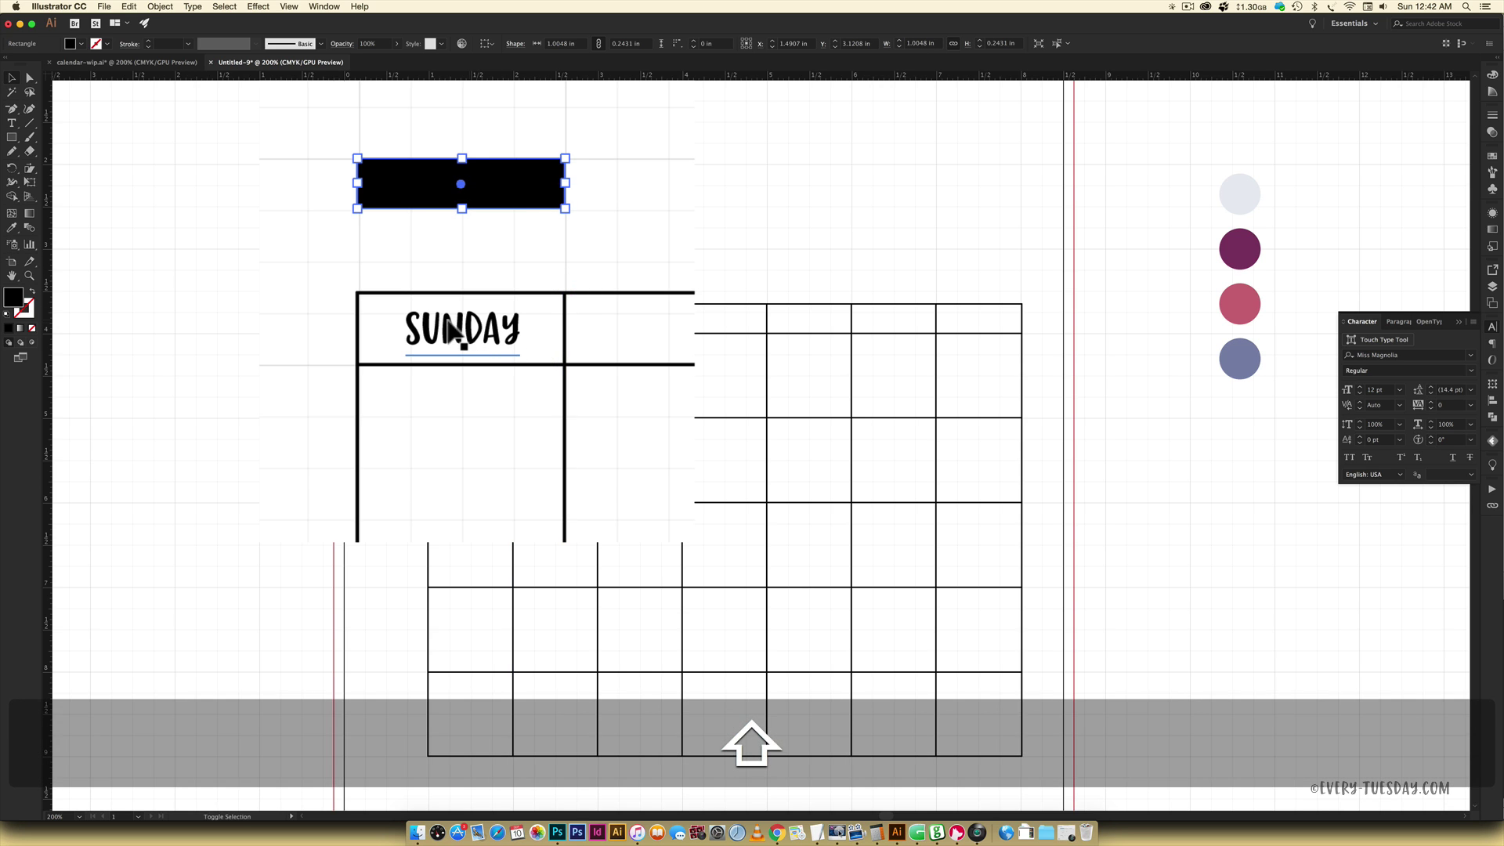
- Align the horizontal centers of the SUNDAY text and the helper rectangle, and delete the rectangle
shift+click(450, 322)
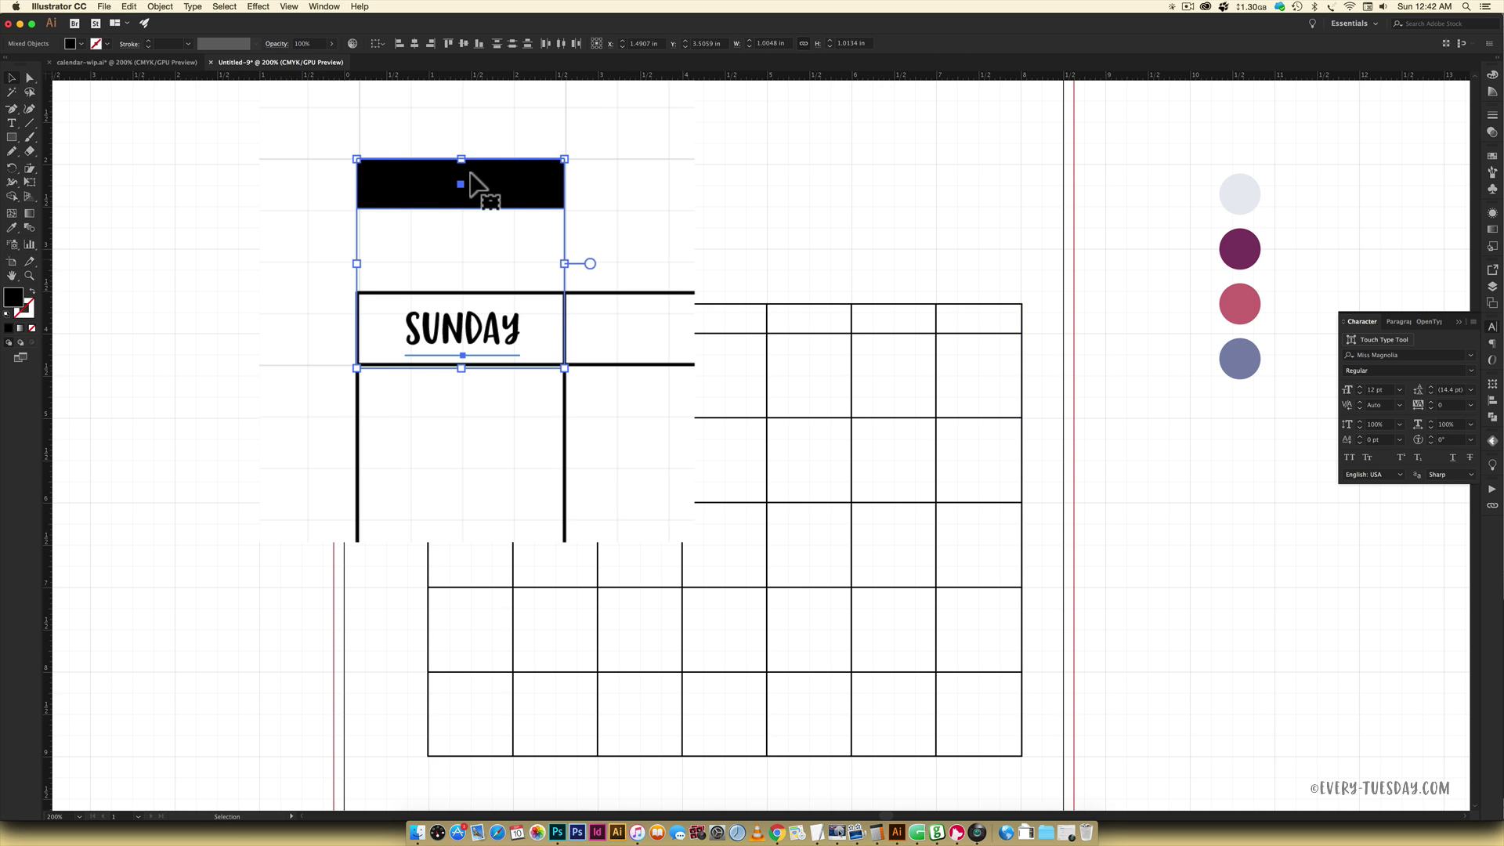
click(484, 259)
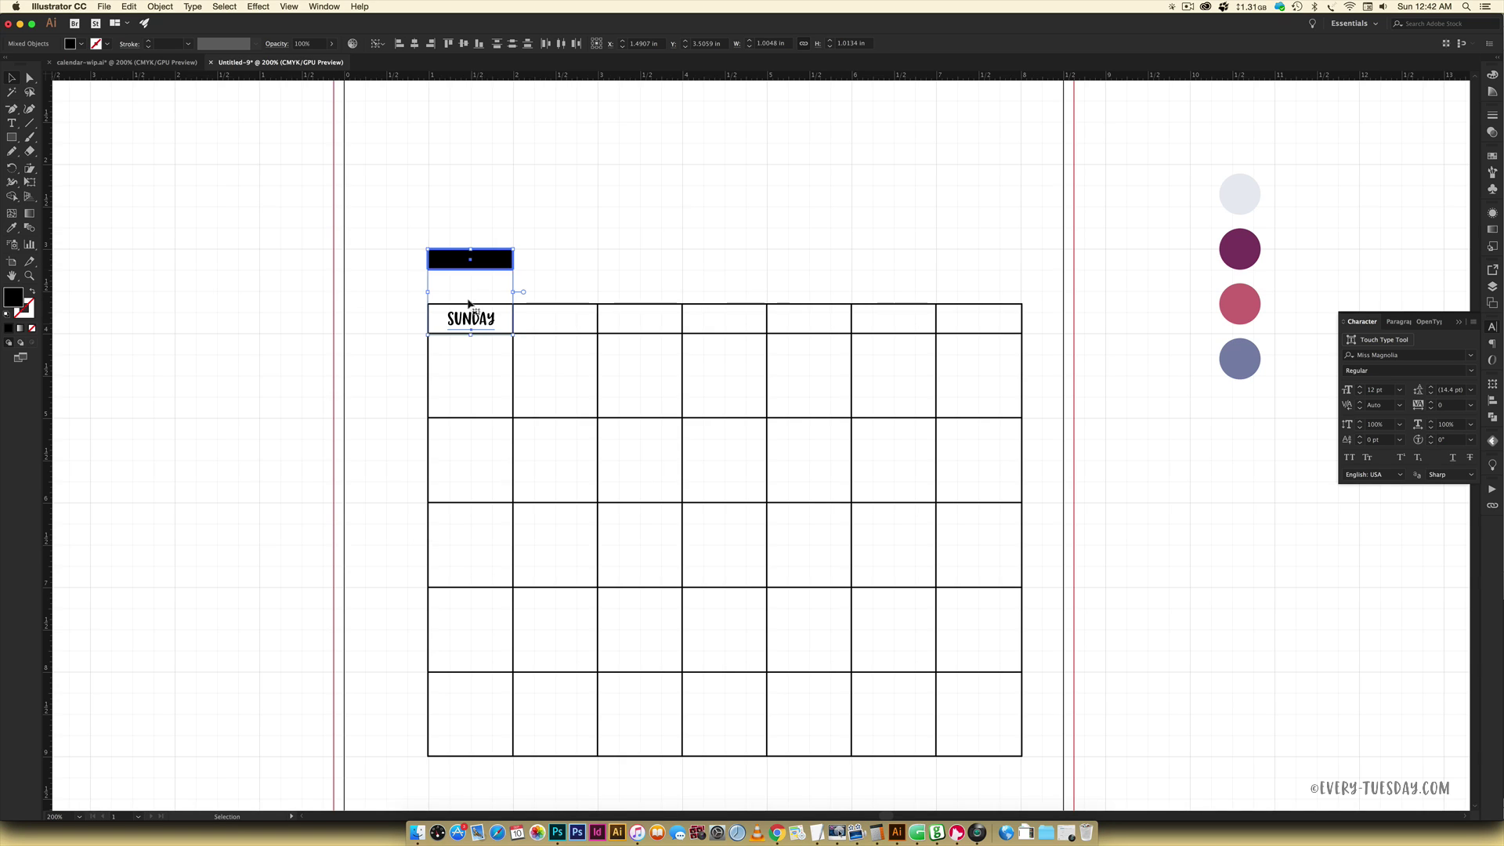
click(415, 44)
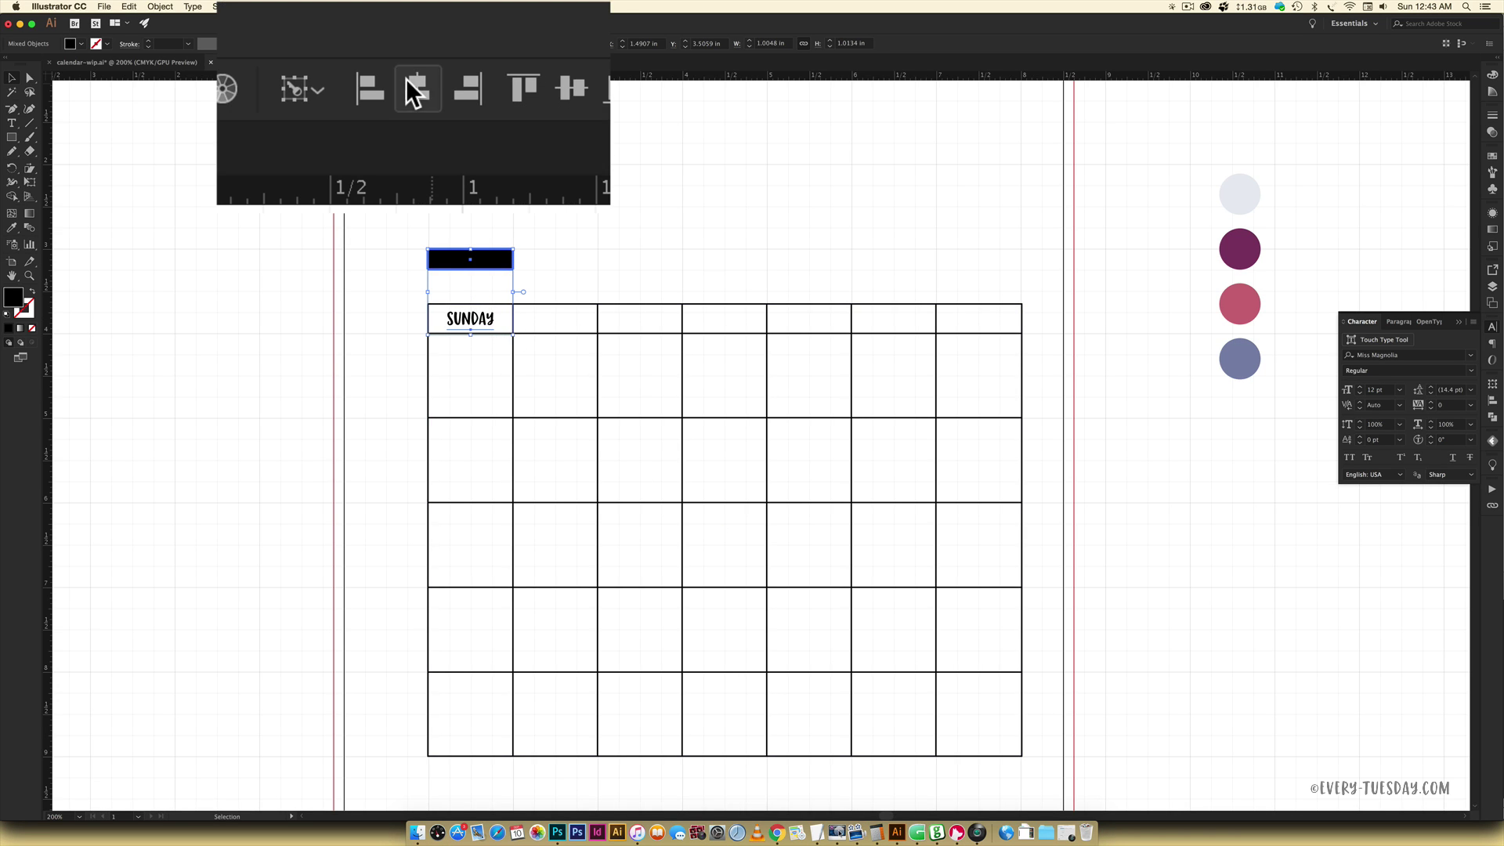
click(477, 256)
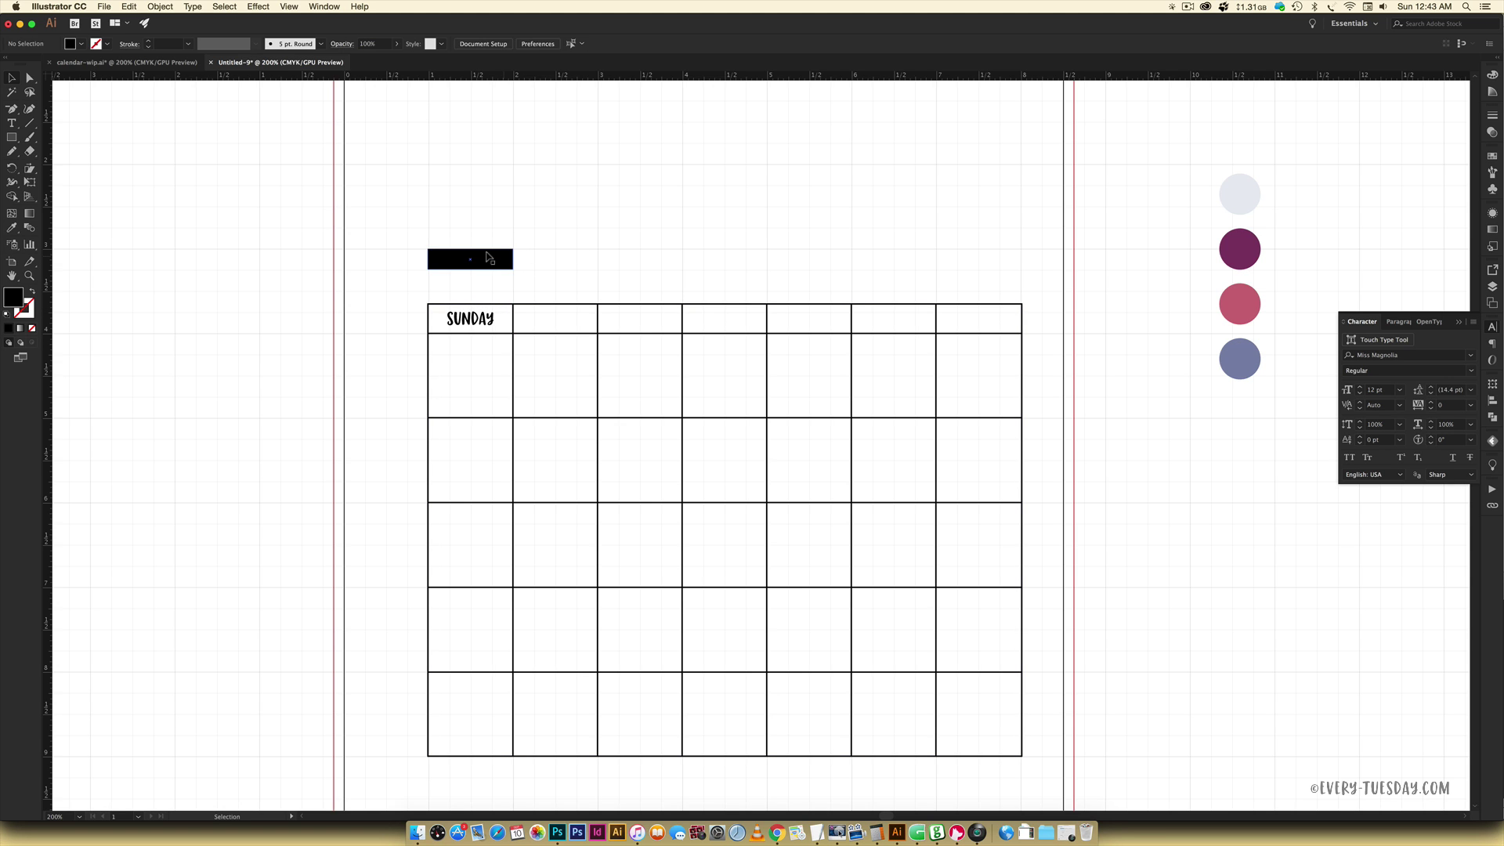
key(BackSpace)
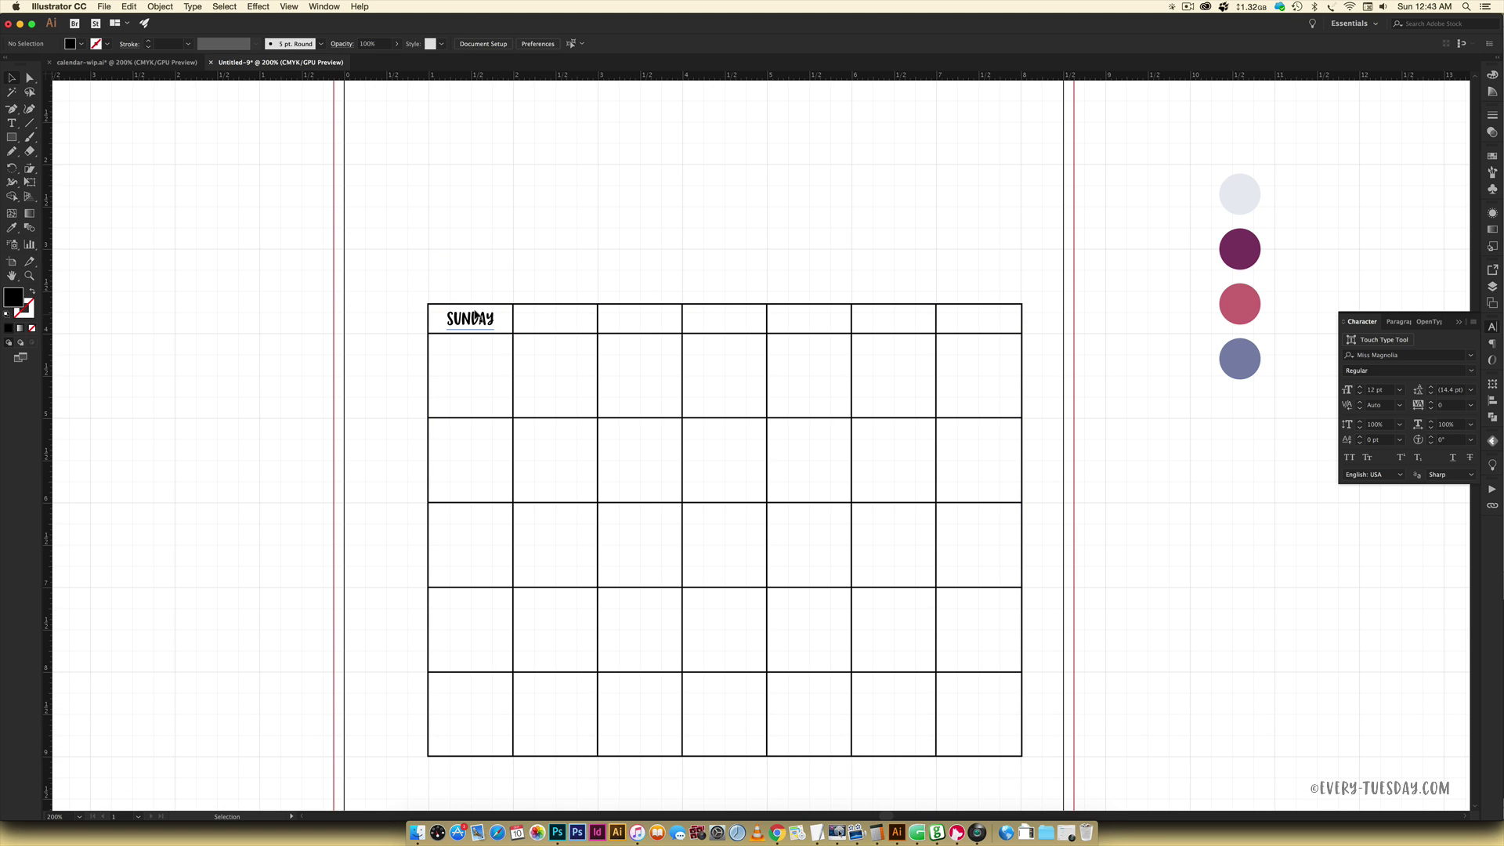
- Copy the SUNDAY text into the second header cell with a Move of 1 in horizontally and 0 in vertically
click(475, 318)
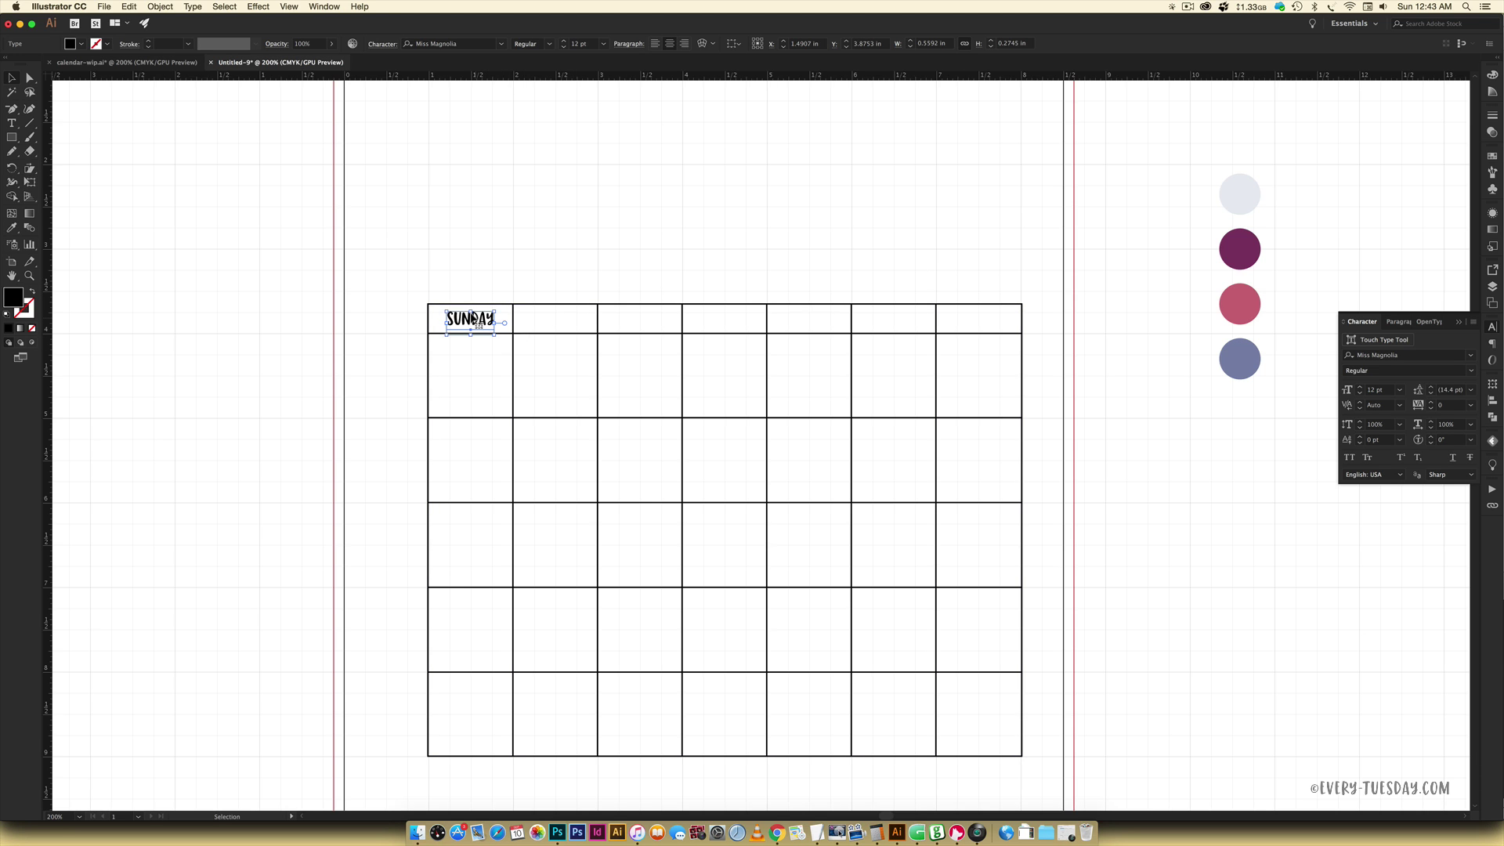
right_click(474, 321)
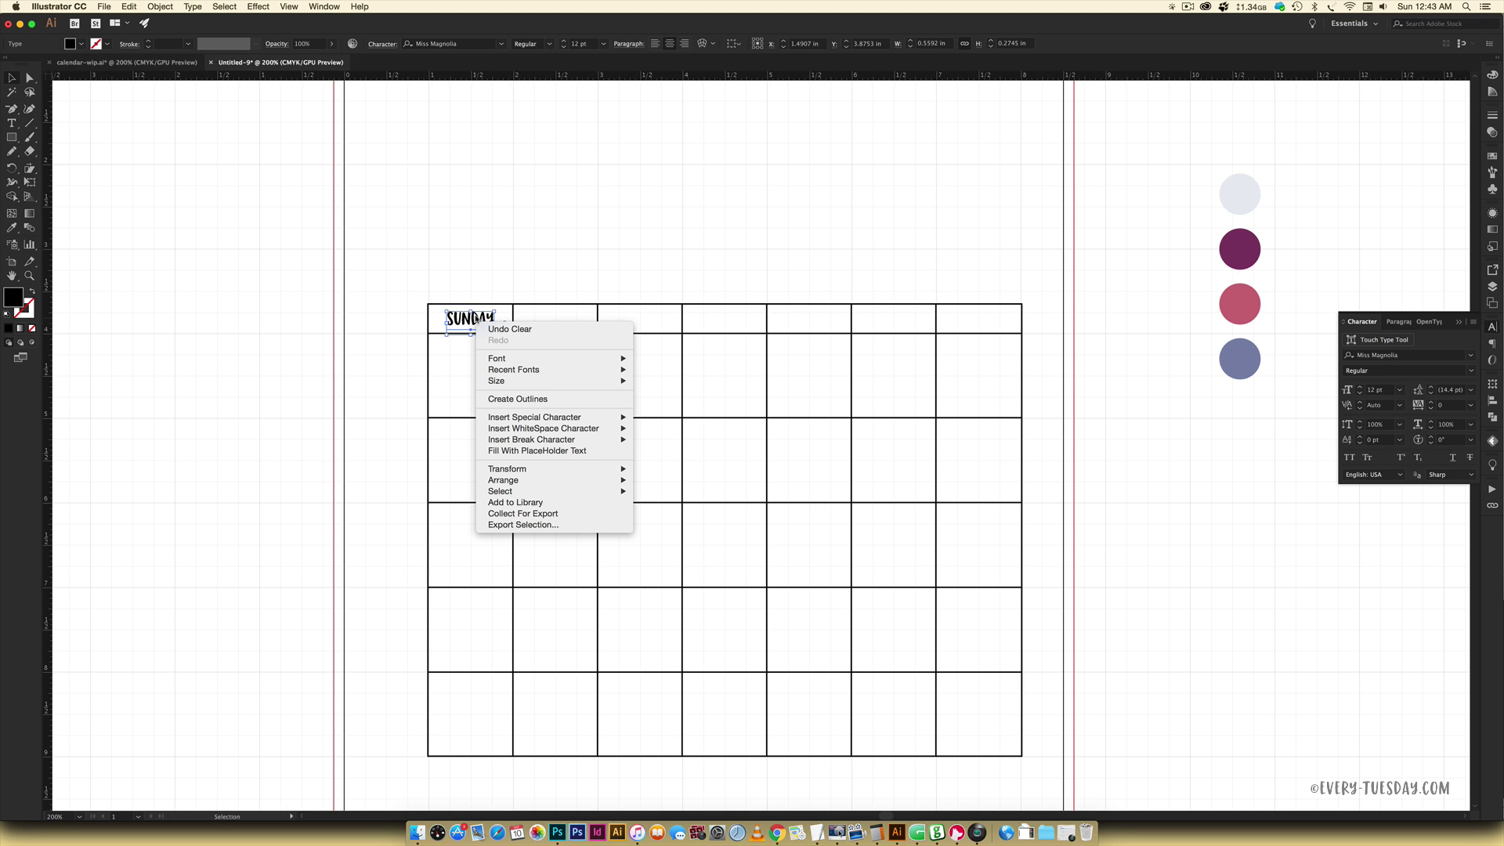
mouse_move(536, 470)
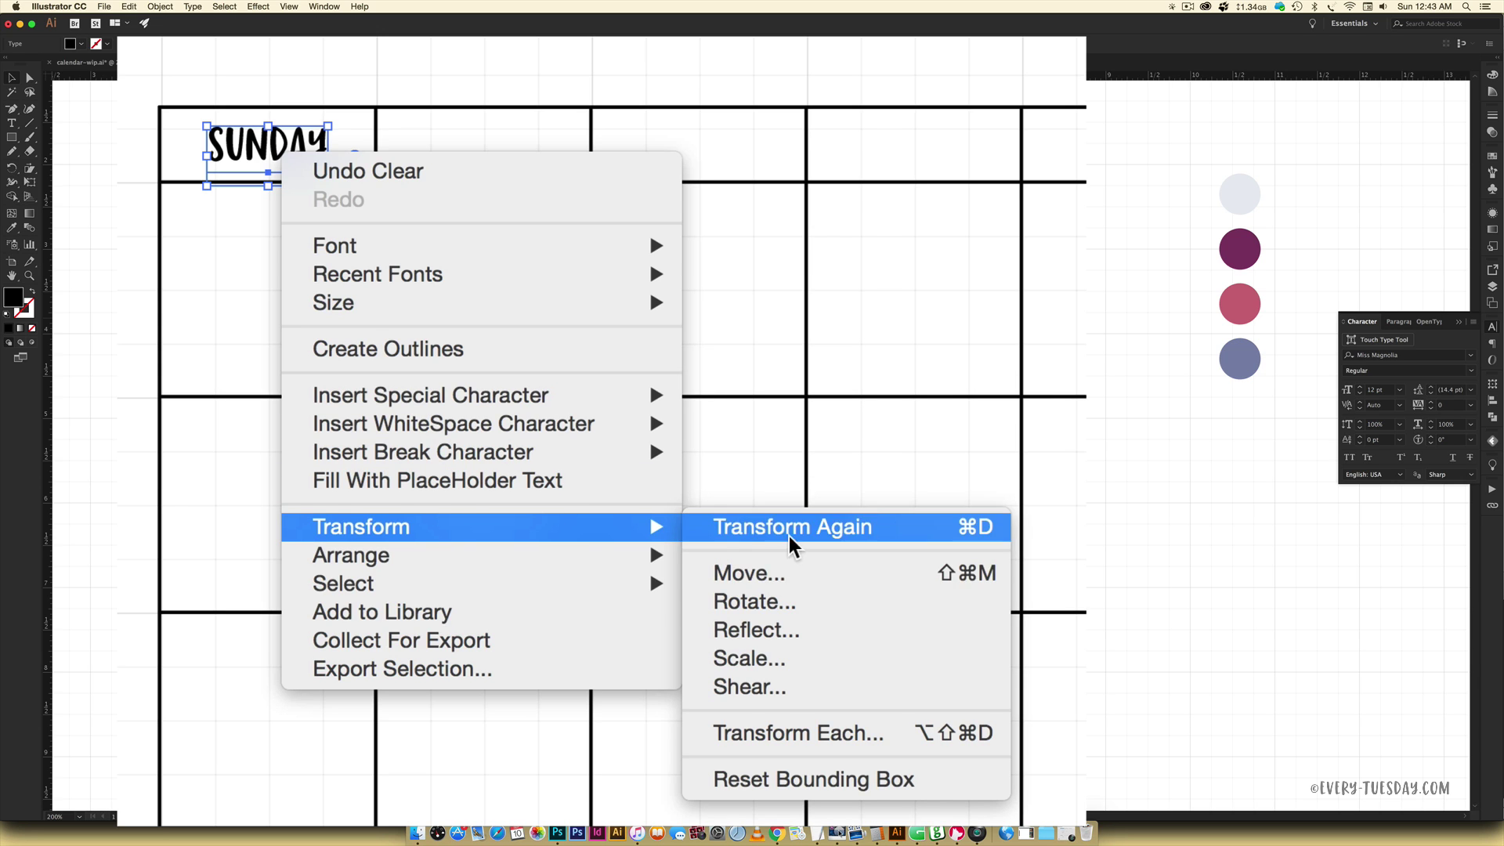
click(796, 576)
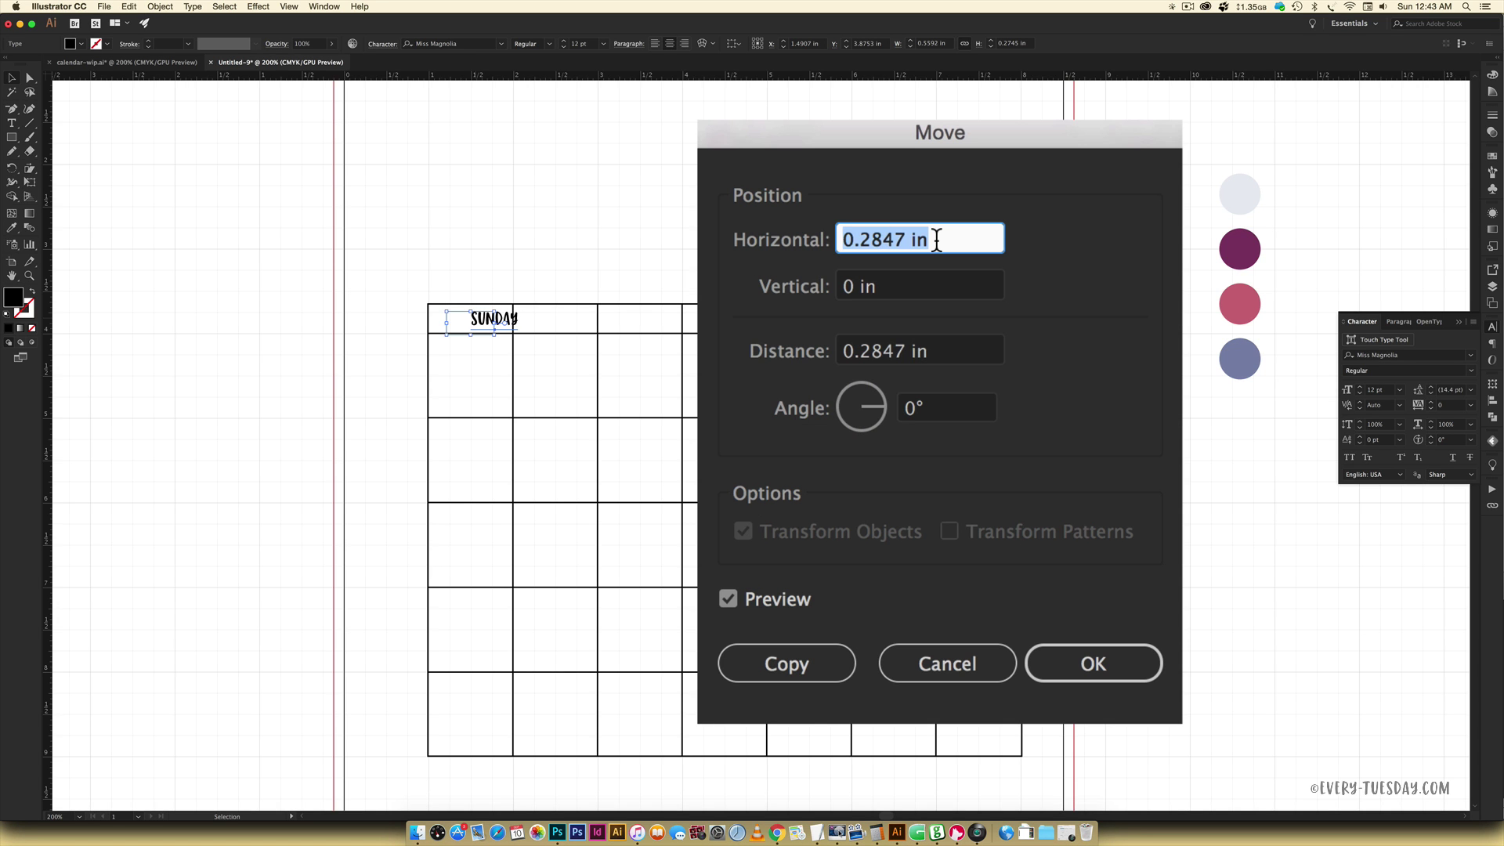
text(1)
click(888, 283)
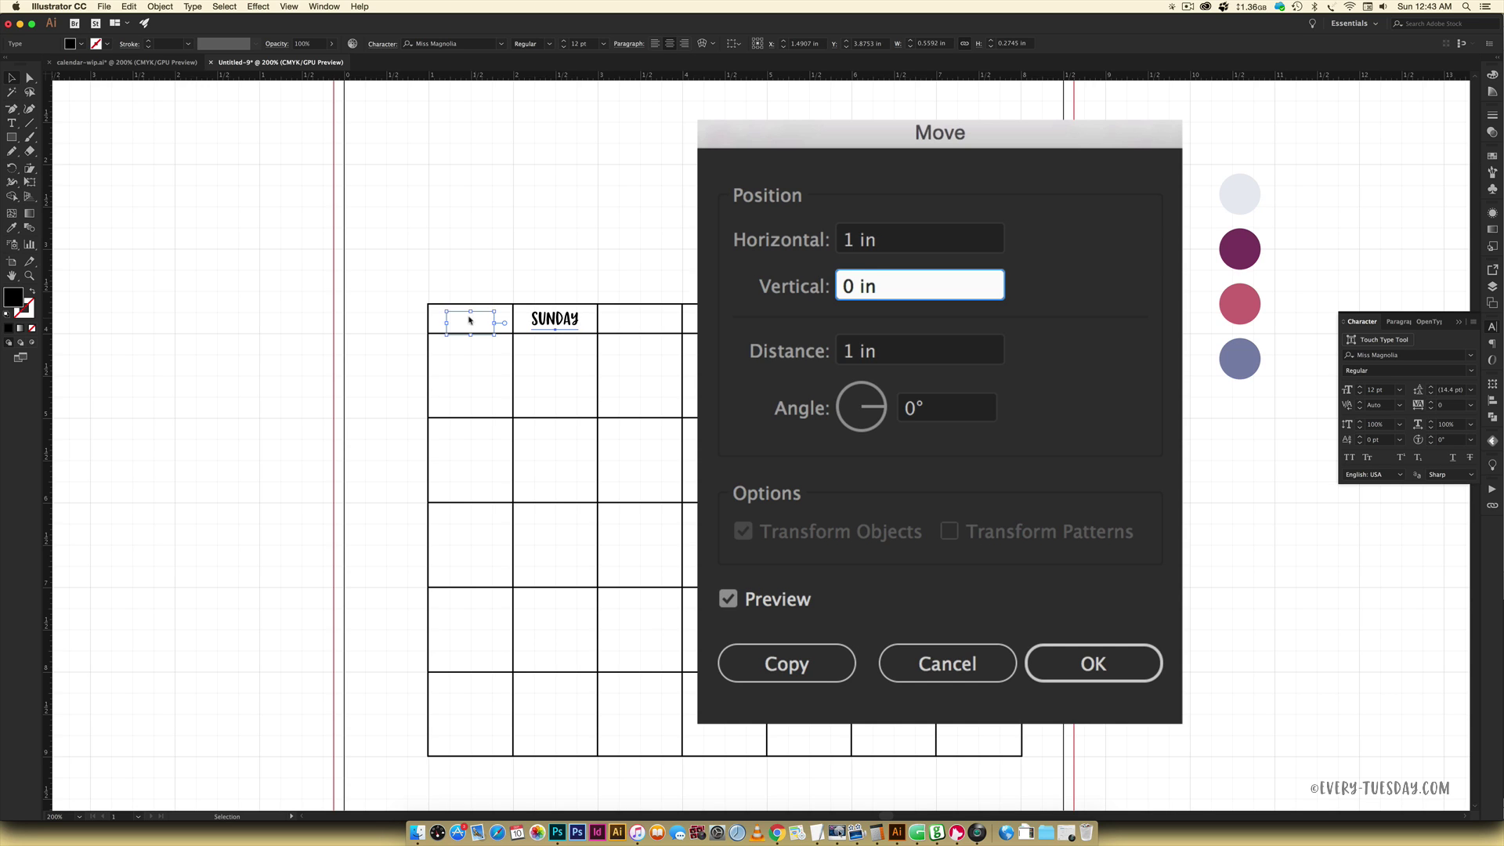
click(769, 661)
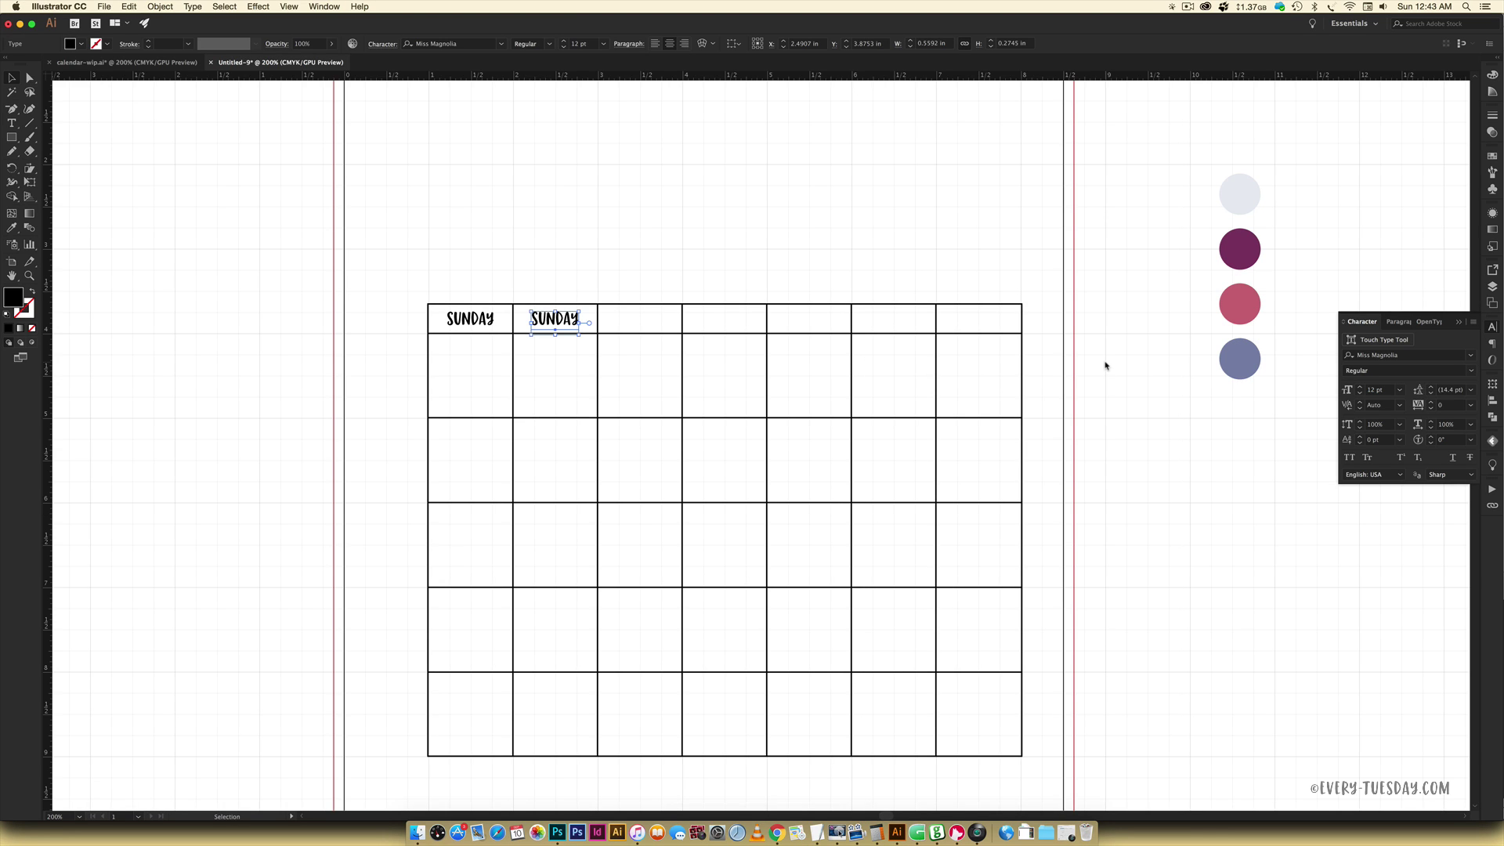
- Repeat the copy transformation five times to fill the remaining header cells with SUNDAY text
key(super+d)
key(super+d)
key(super+d)
key(super+d)
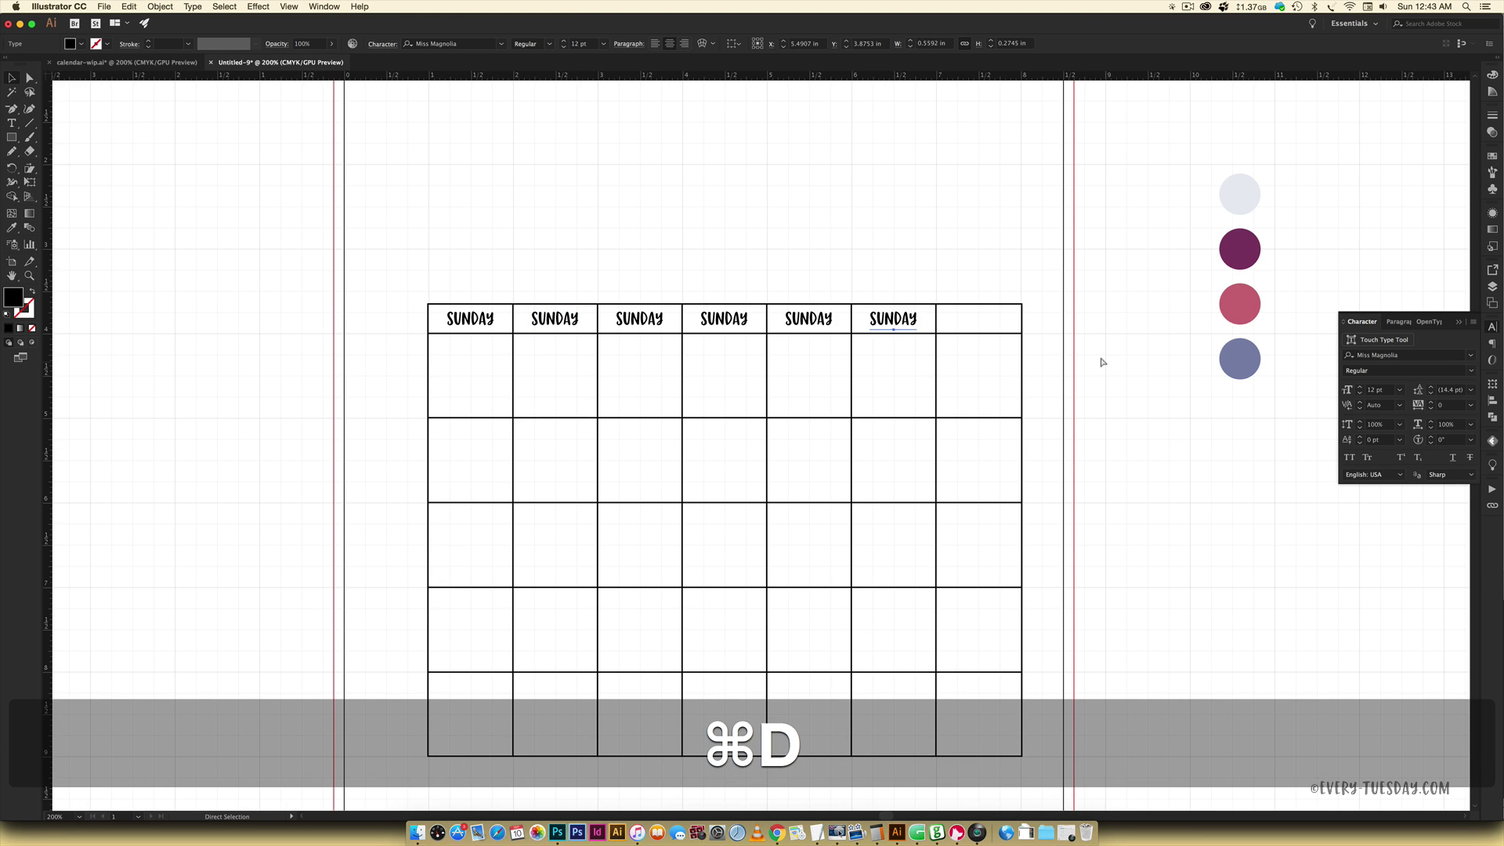
key(super+d)
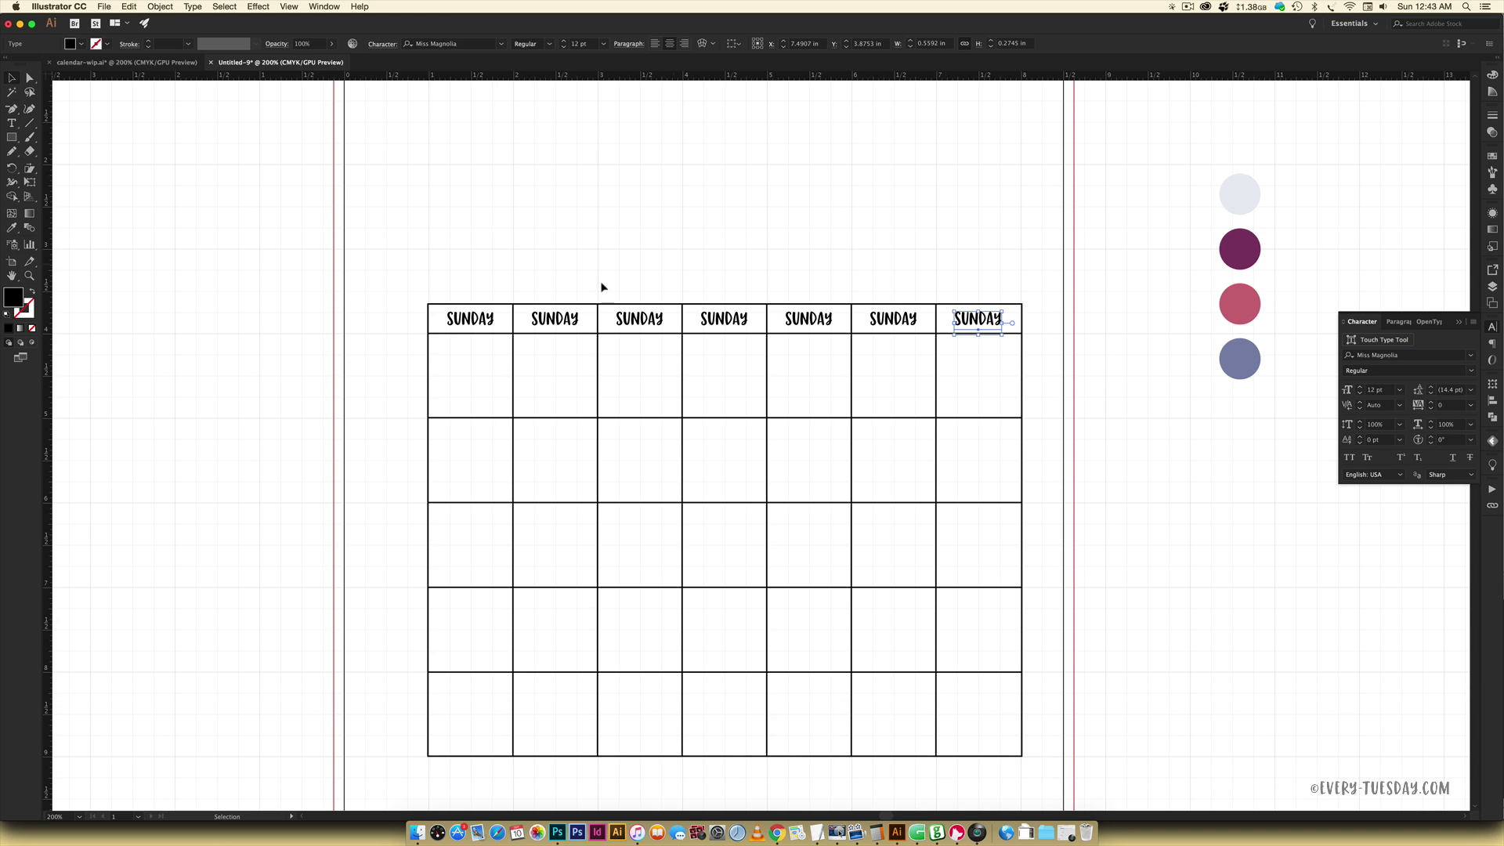
- Replace the second header cell's text with MONDAY, keeping it center-aligned
click(555, 313)
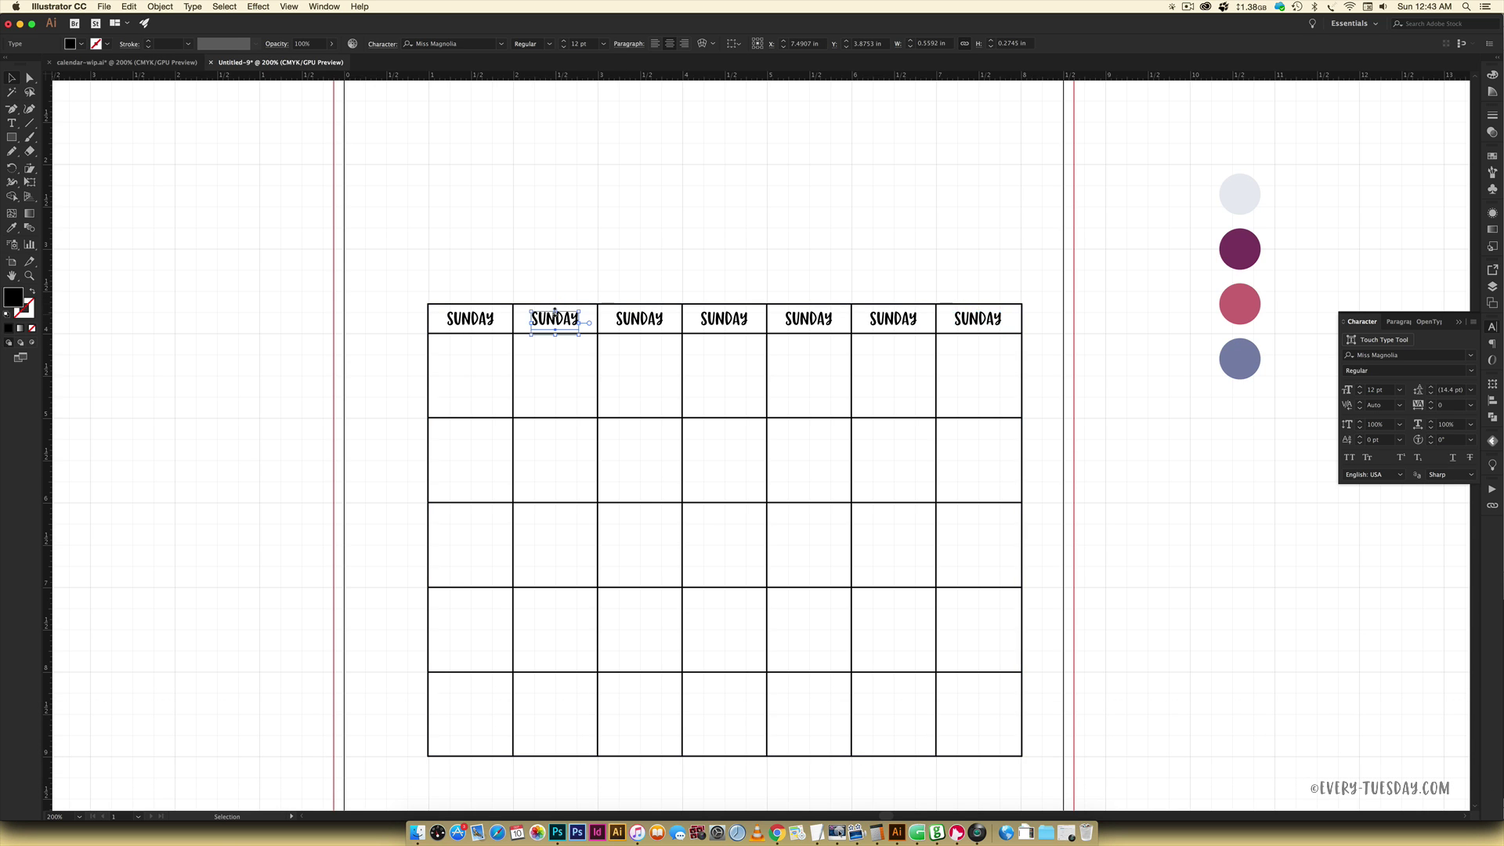
click(669, 44)
double_click(555, 315)
double_click(555, 314)
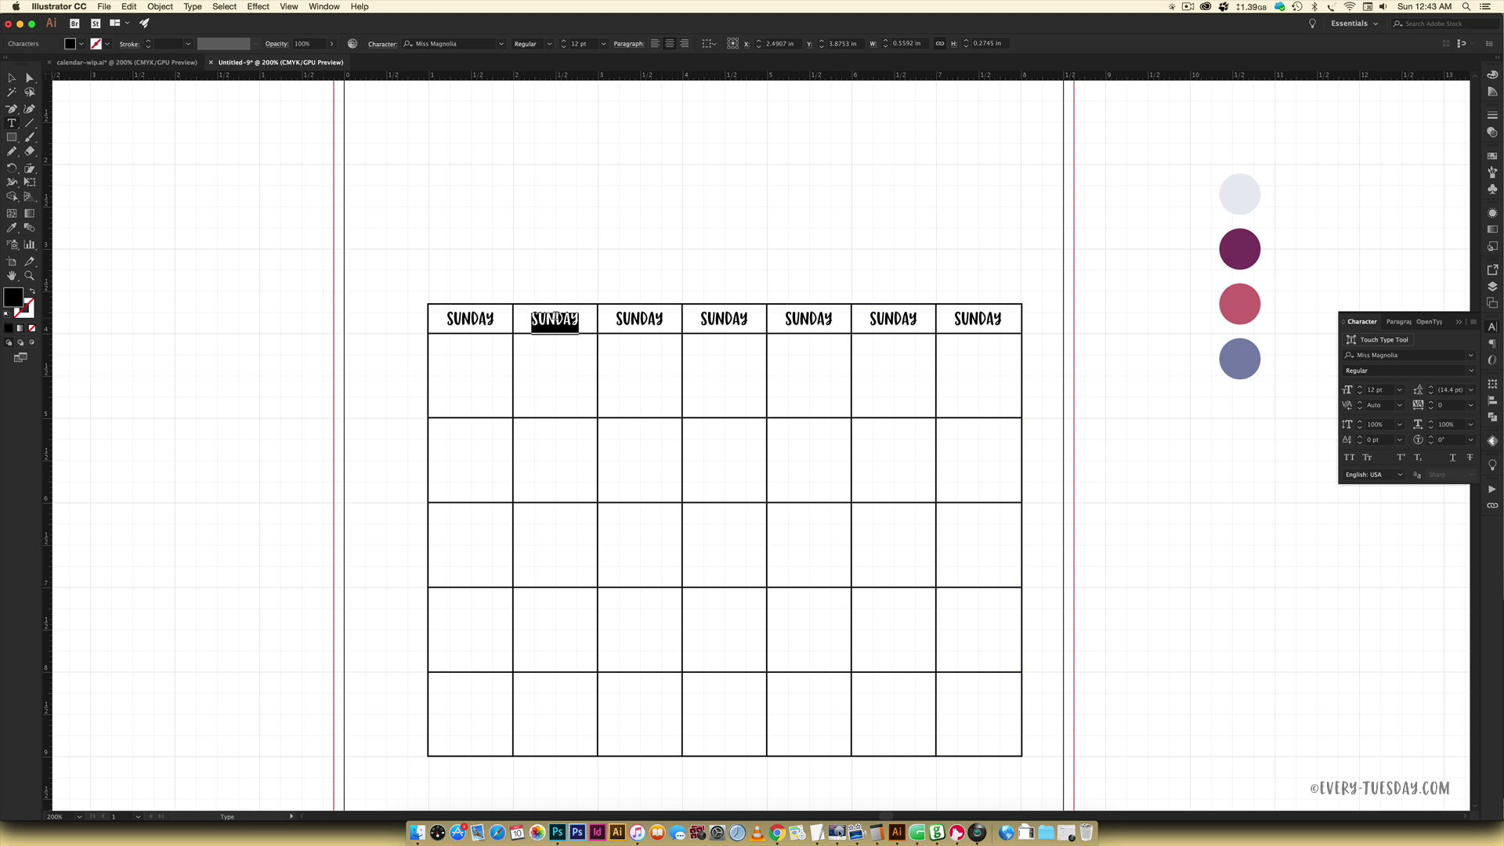
text(M)
key(BackSpace)
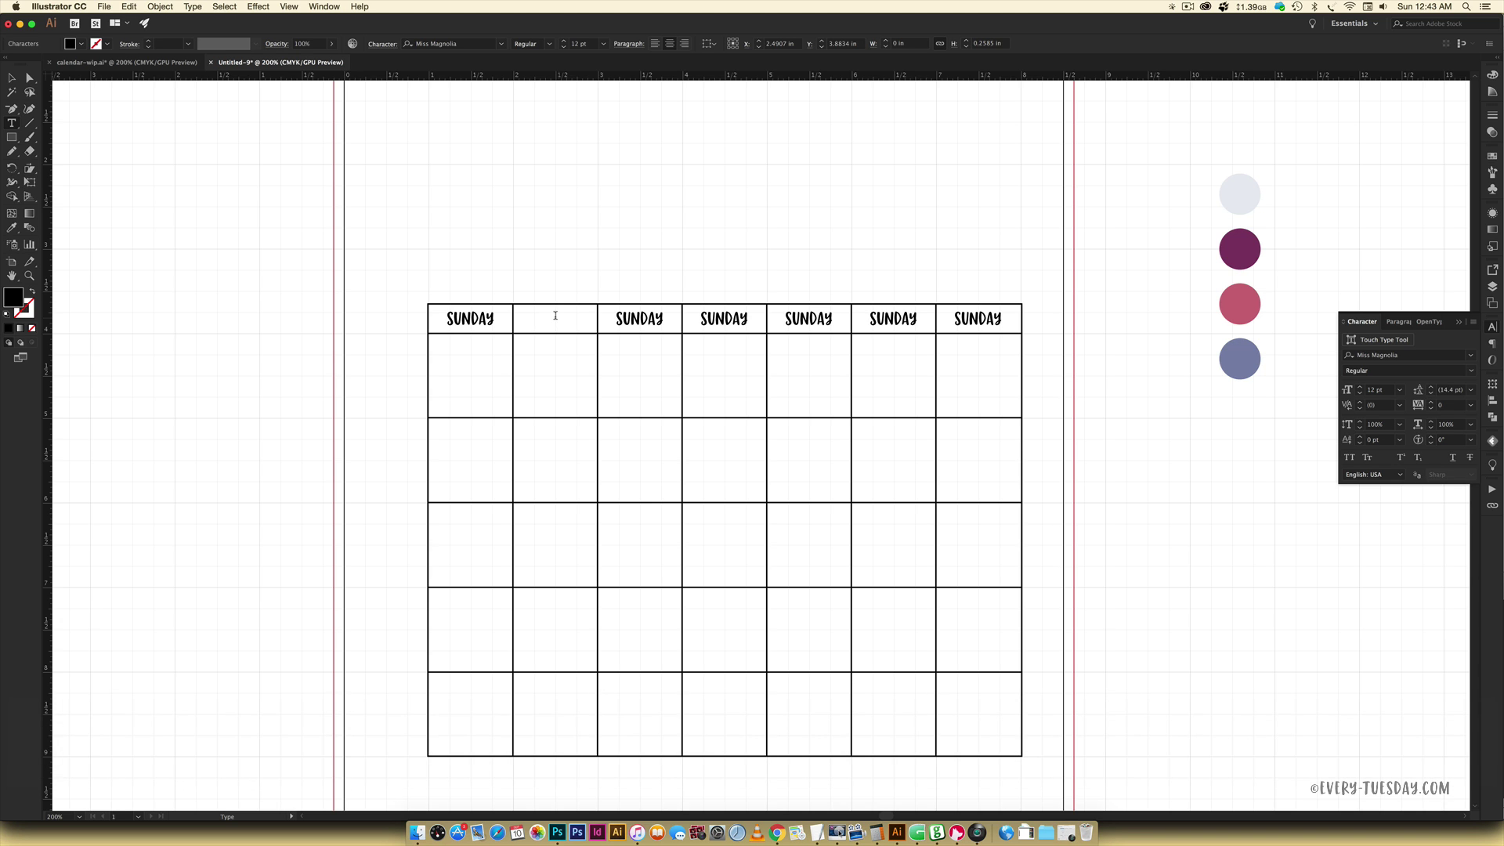
text(MONDAY)
- Replace the remaining five header texts with TUESDAY, WEDNESDAY, THURSDAY, FRIDAY and SATURDAY in order
double_click(640, 318)
text(TUESDAY)
double_click(724, 318)
text(WEDNESDAY)
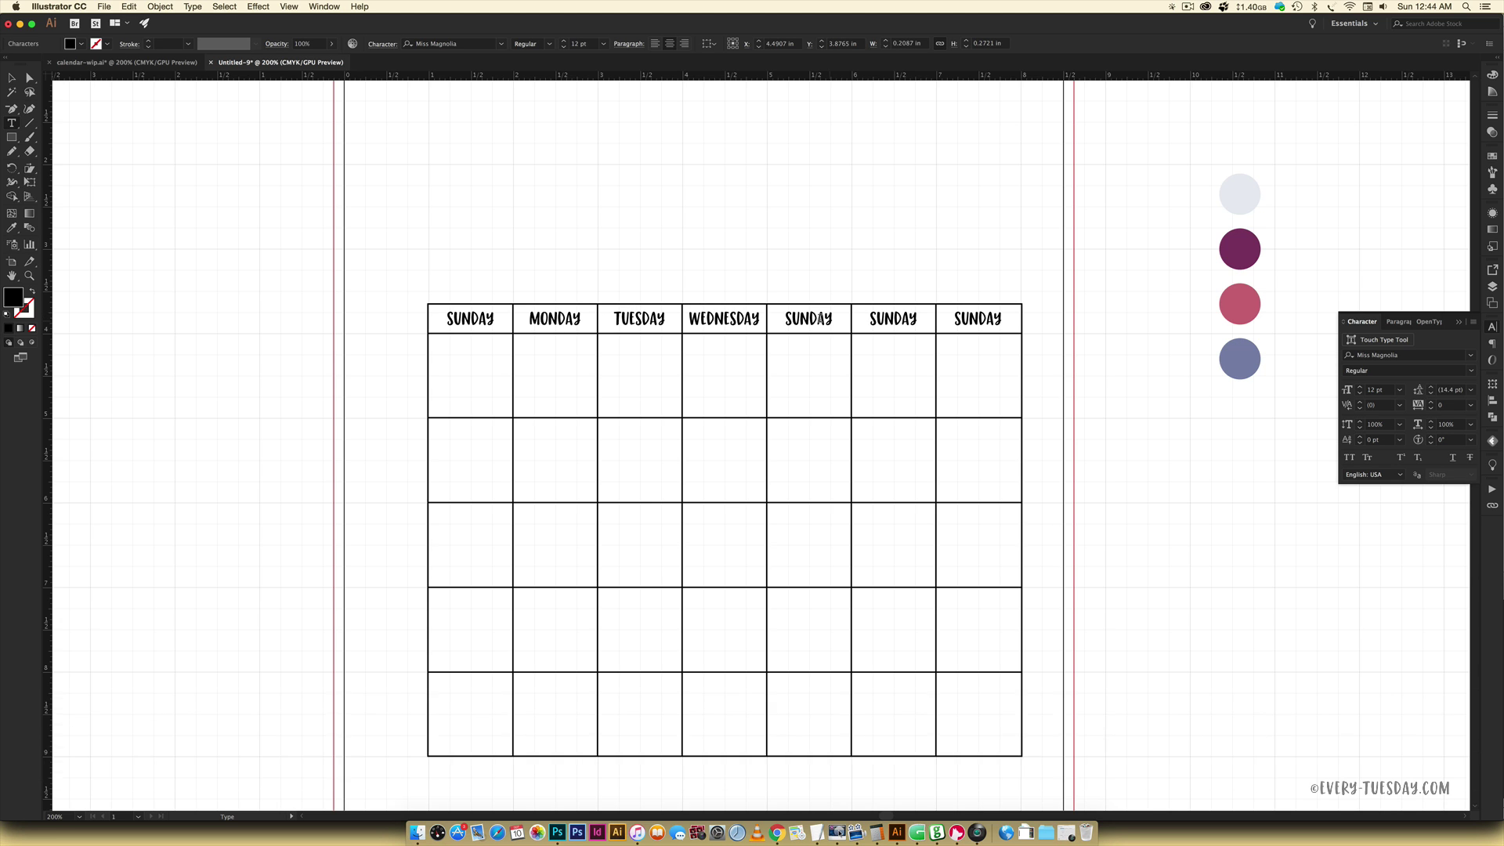
double_click(809, 318)
text(THURSDAY)
double_click(890, 315)
text(FRIDAY)
double_click(977, 318)
text(SATURDAY)
key(Escape)
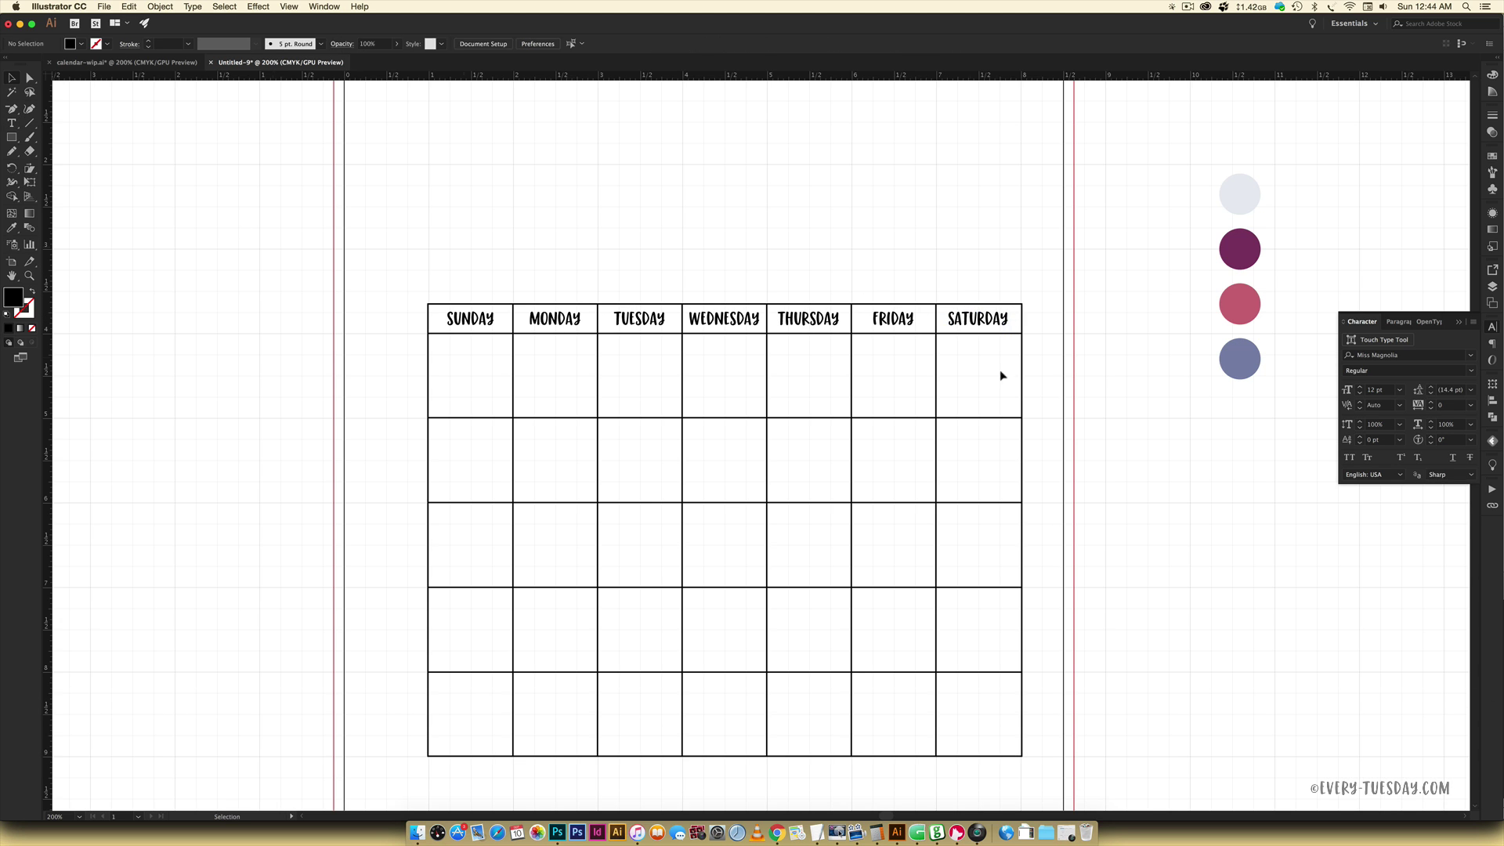
- Select all seven weekday headings from SATURDAY back to SUNDAY and group them
click(1045, 435)
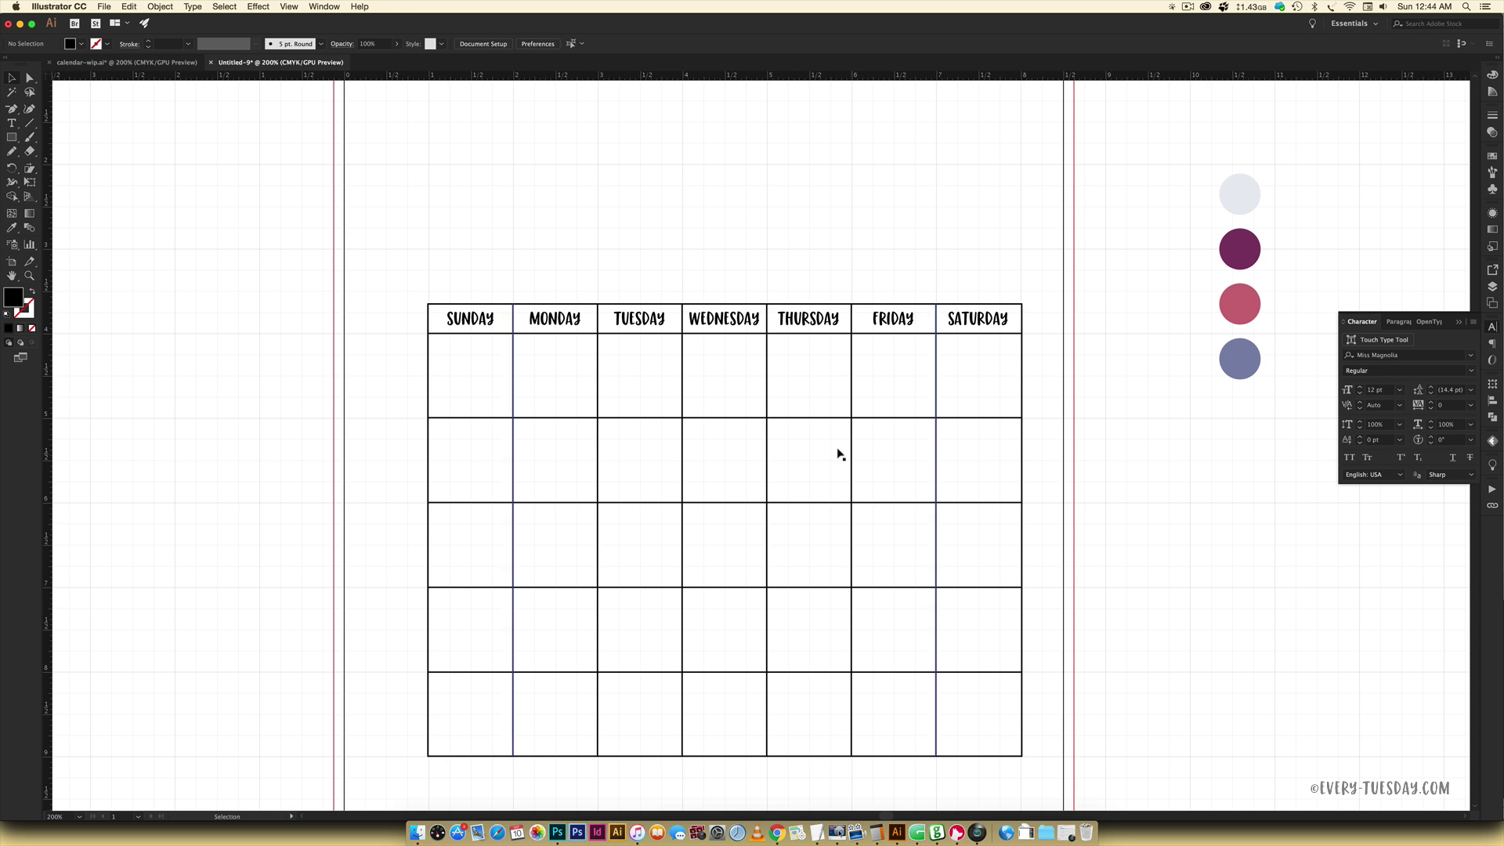
shift+click(893, 318)
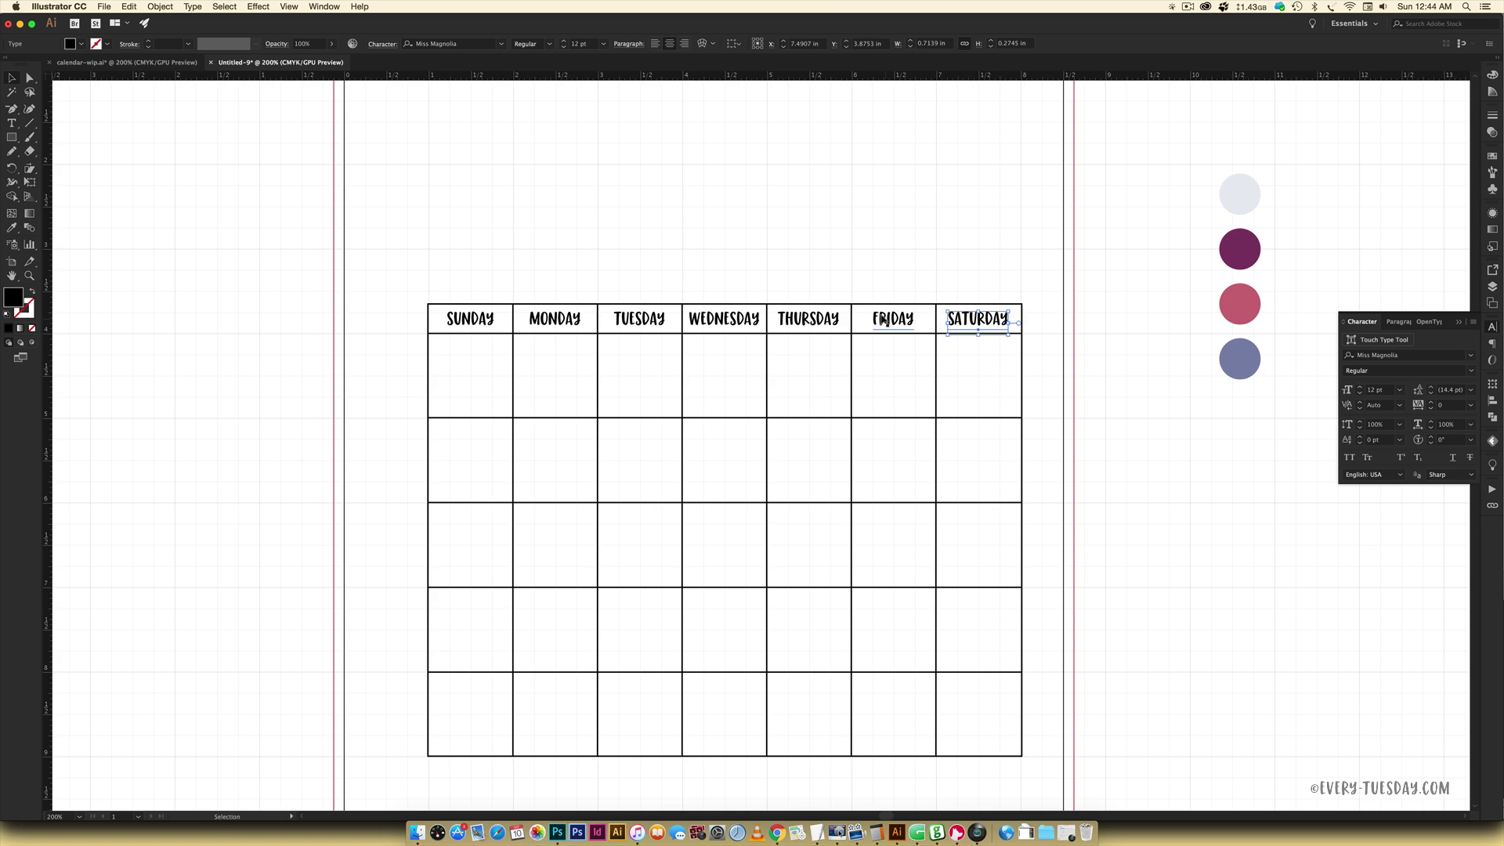
shift+click(809, 319)
shift+click(724, 319)
shift+click(640, 319)
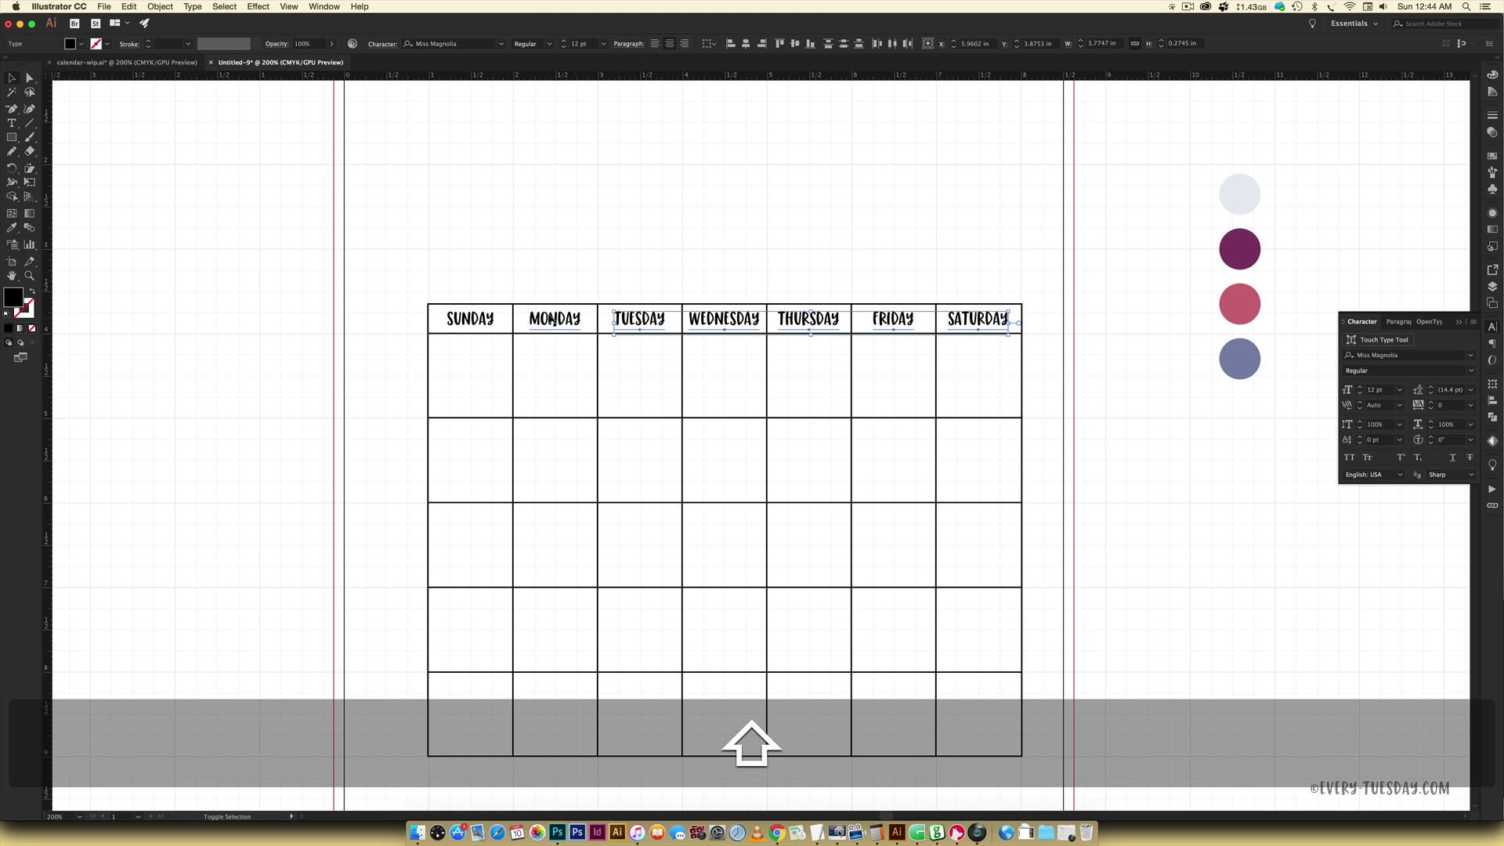
shift+click(555, 319)
shift+click(470, 319)
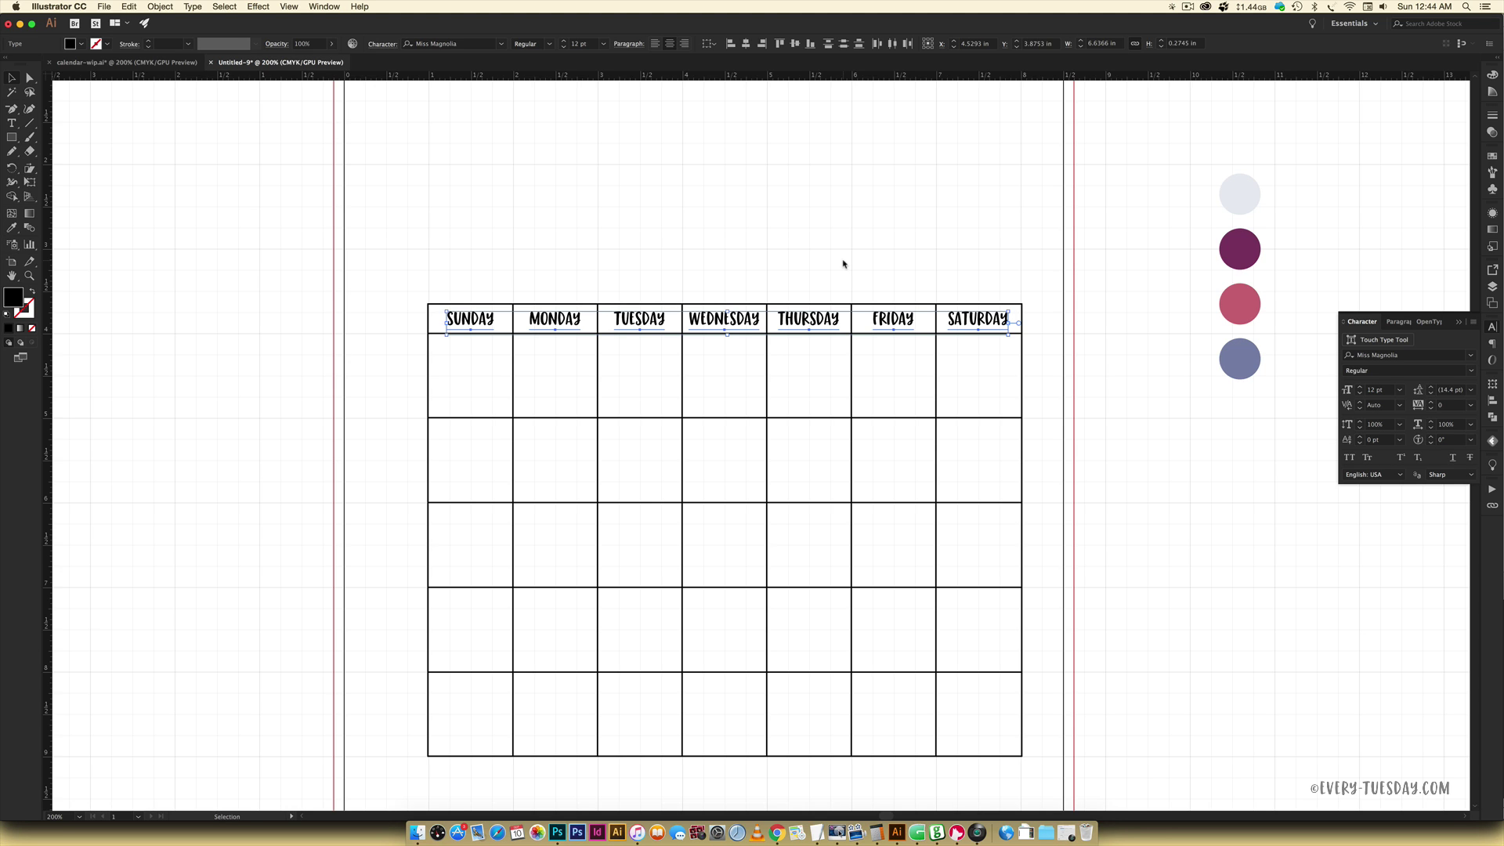
key(cmd+g)
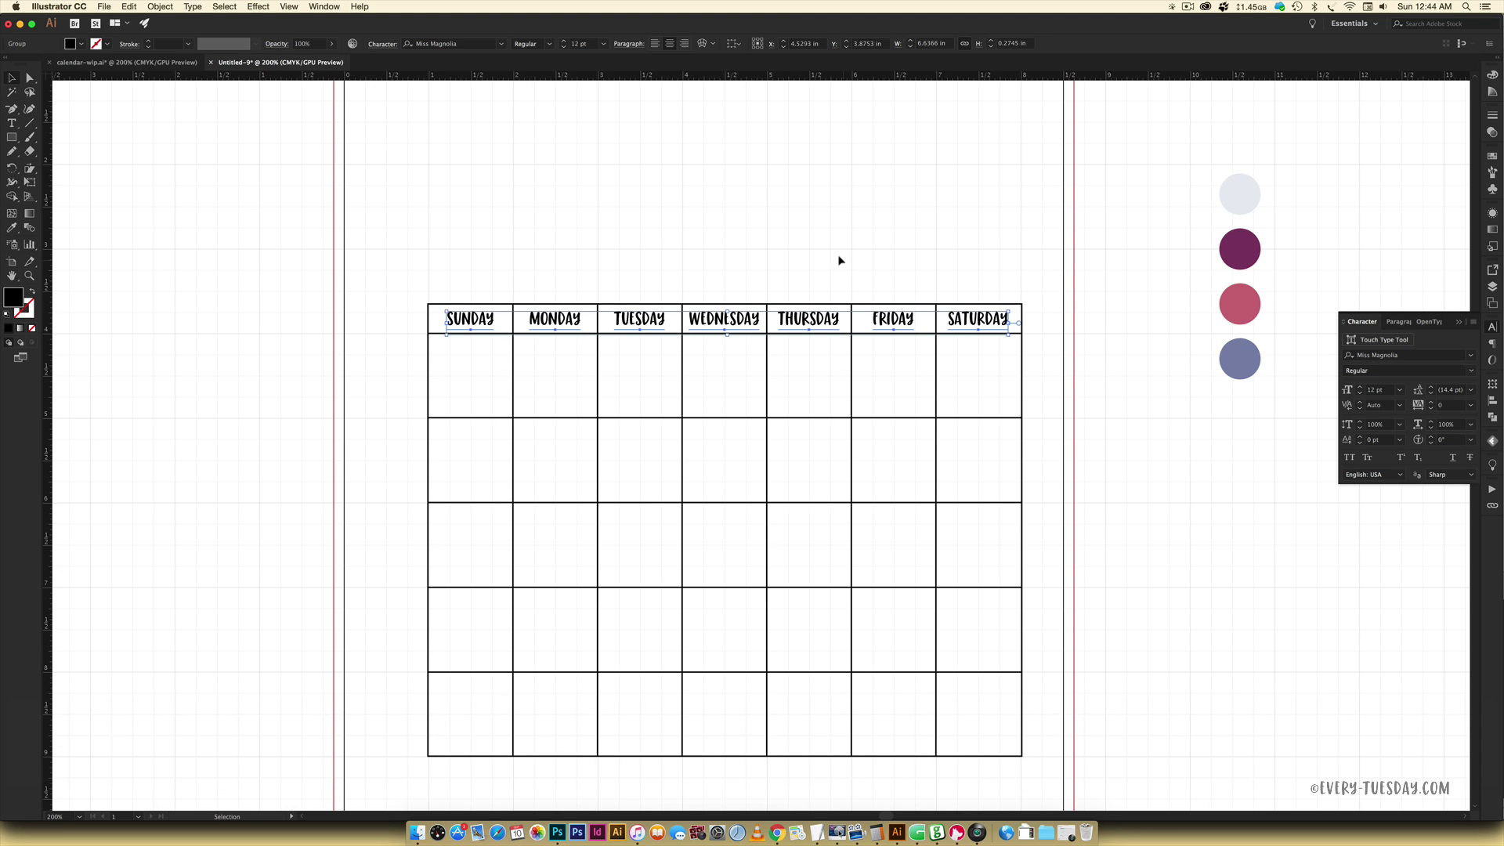
- Check the heading color in the calendar-wip document and recolor the grouped weekday headings with the palette's pink circle using the Eyedropper
click(131, 63)
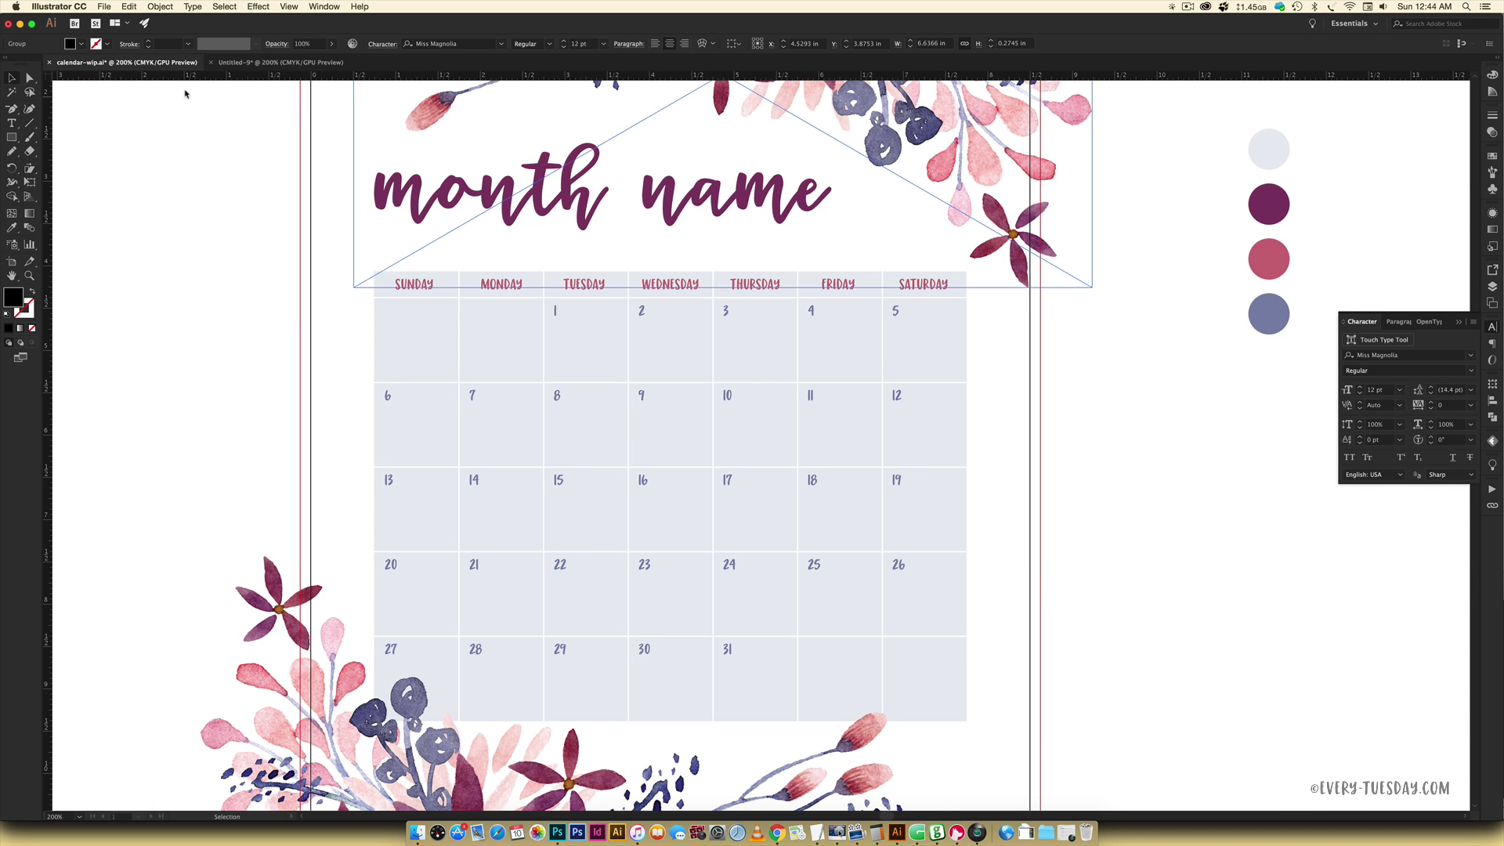
click(287, 62)
key(i)
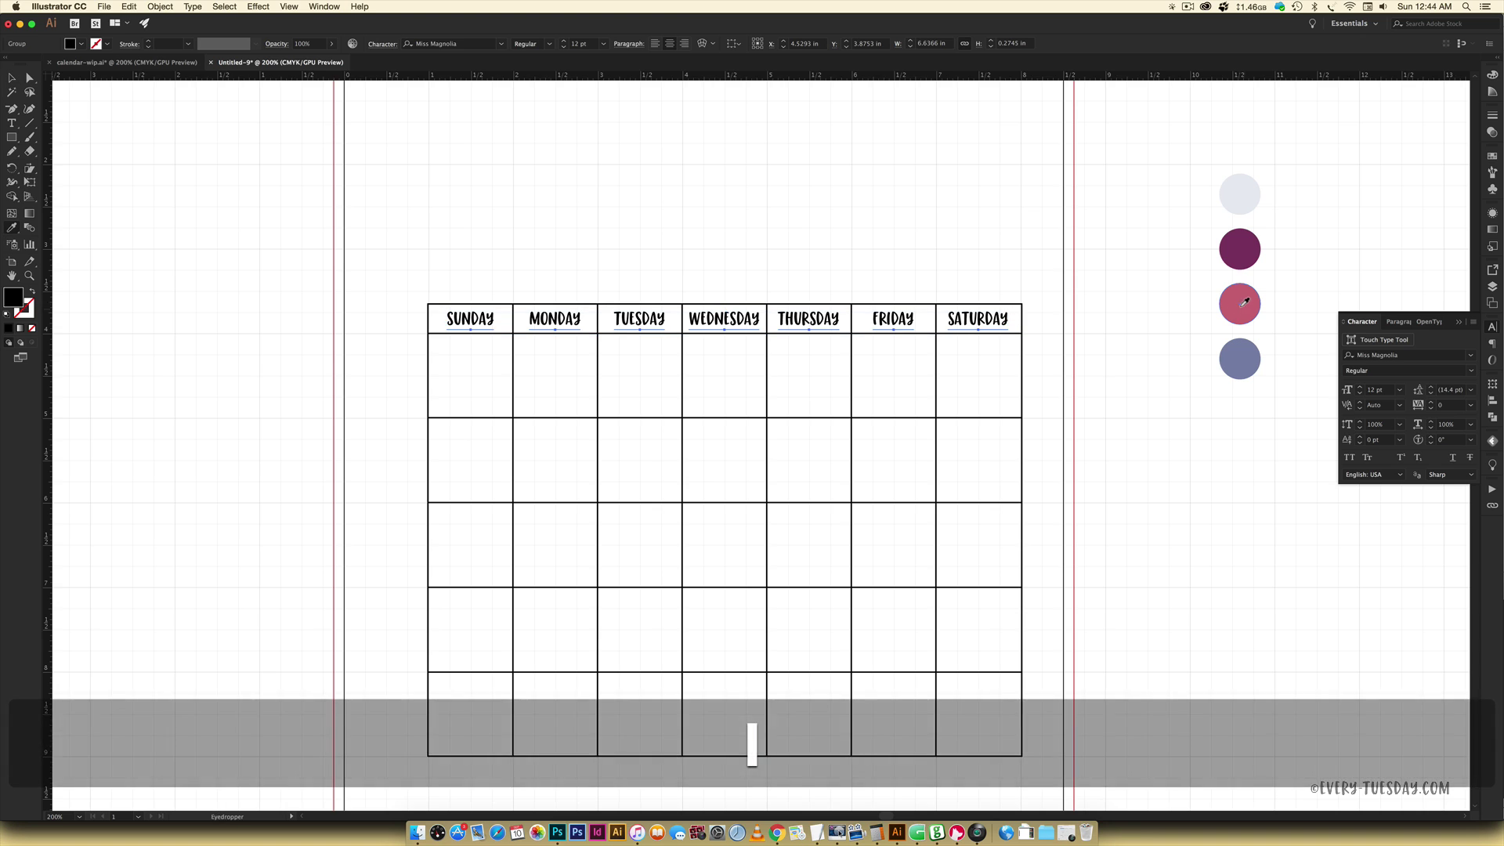
click(1236, 305)
key(v)
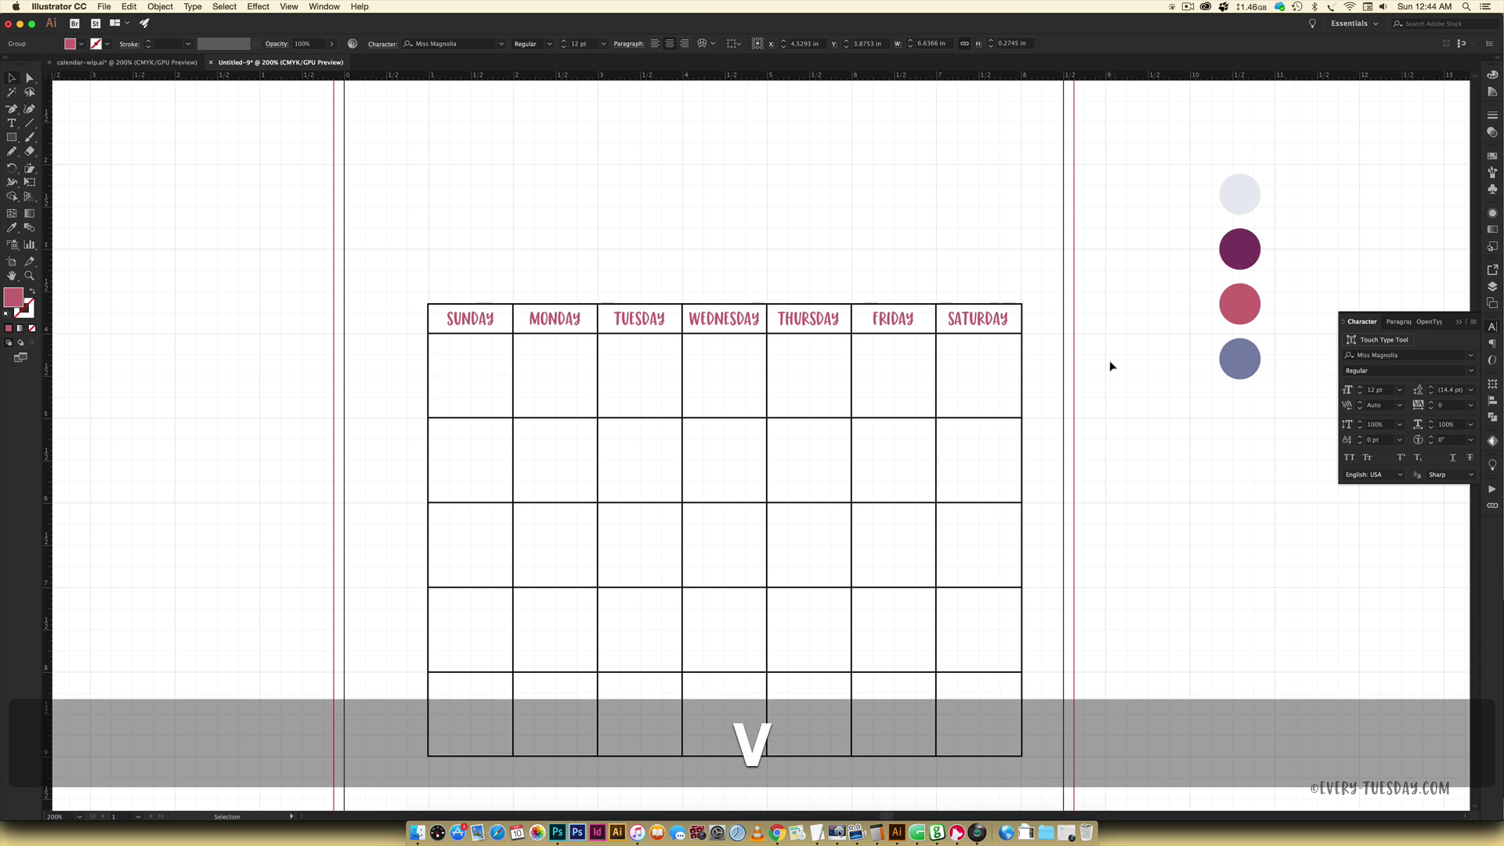
click(1108, 363)
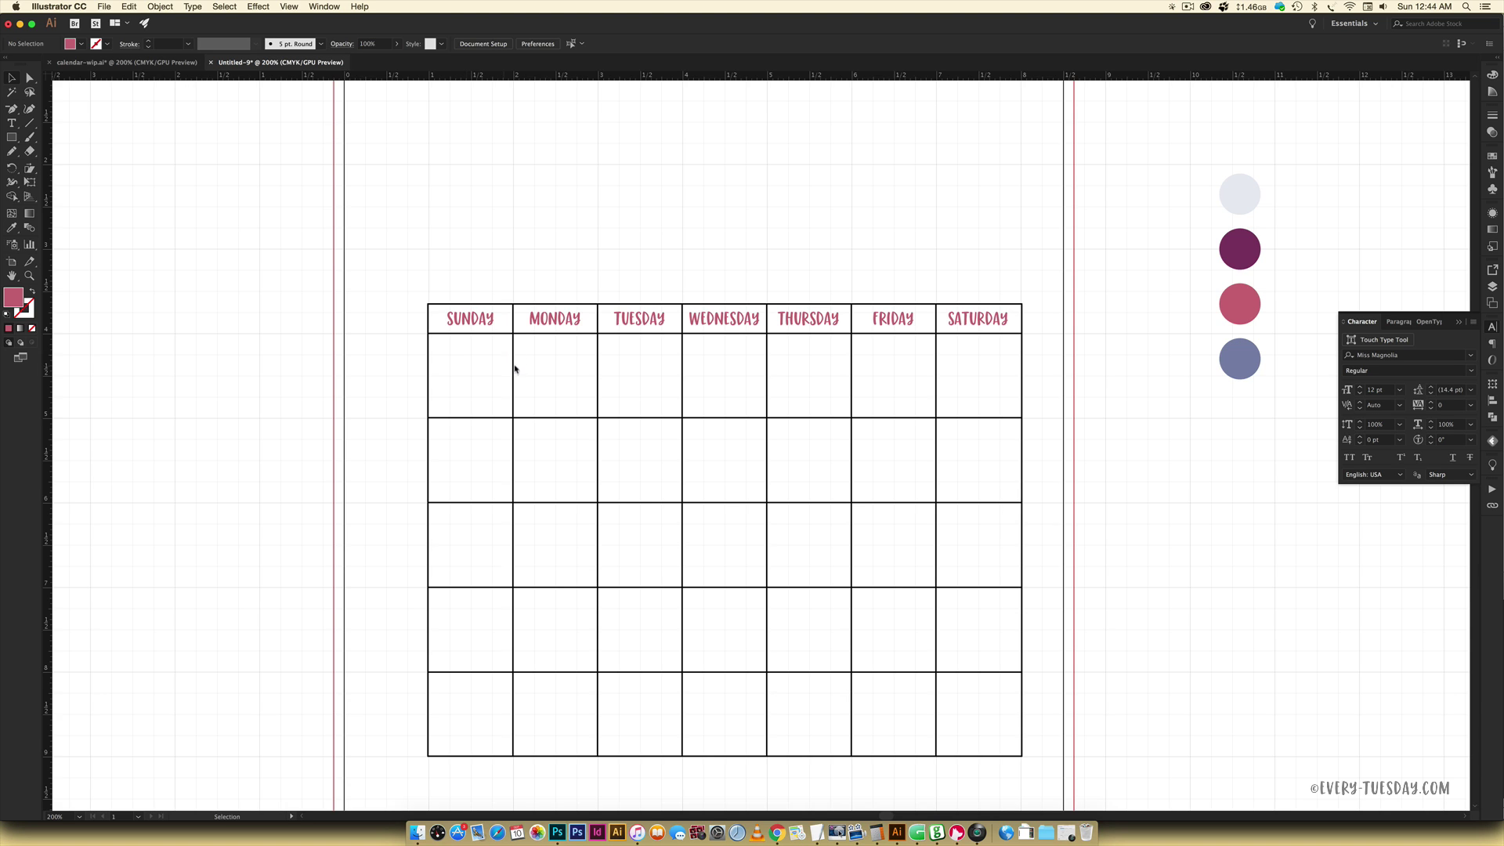
- Add the point text 1 inside the first day cell below SUNDAY
key(1)
key(t)
click(465, 376)
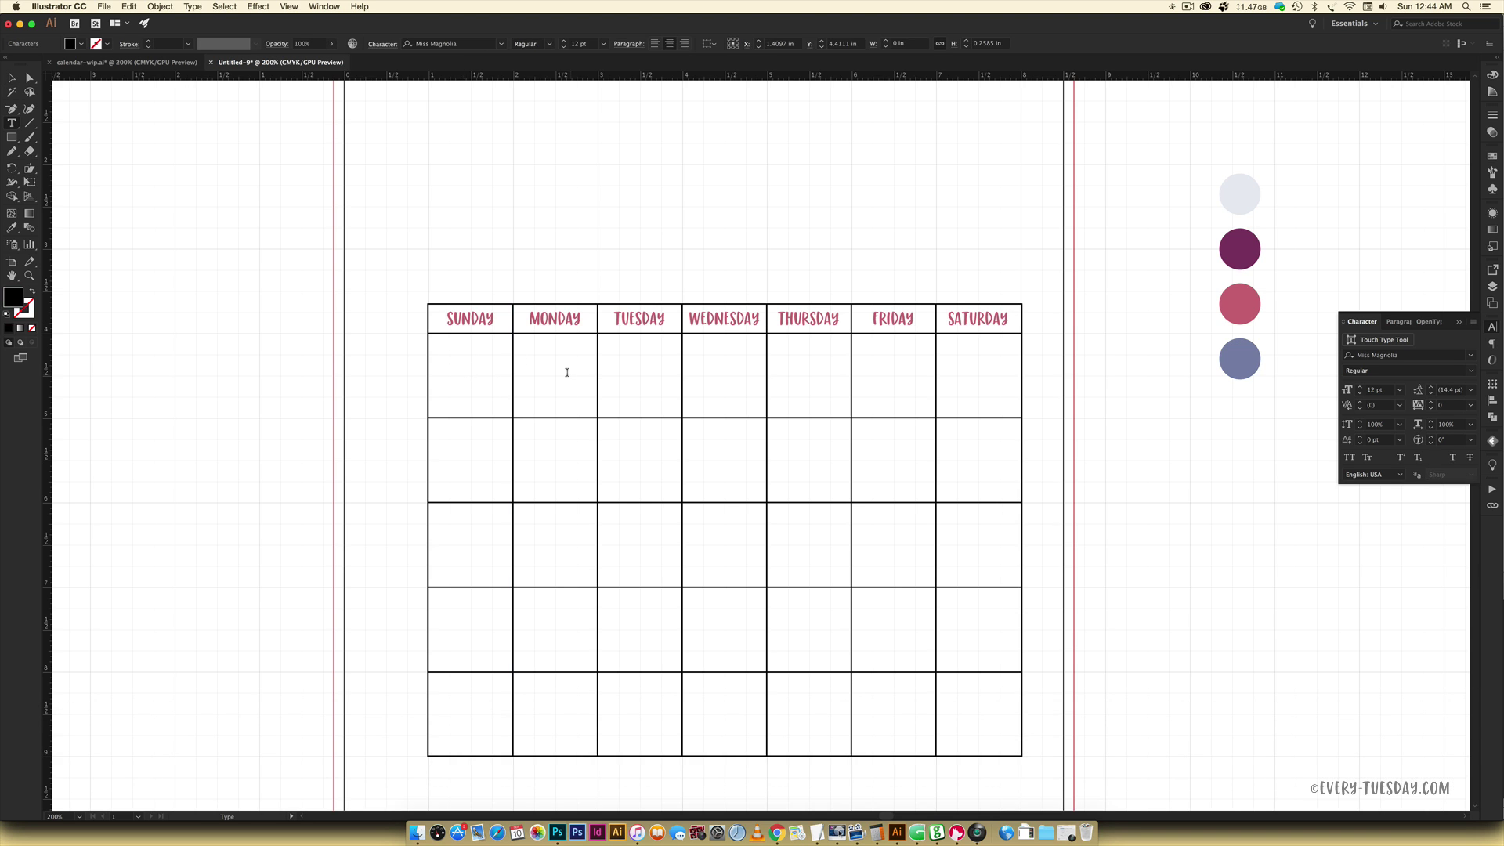
text(1)
click(24, 75)
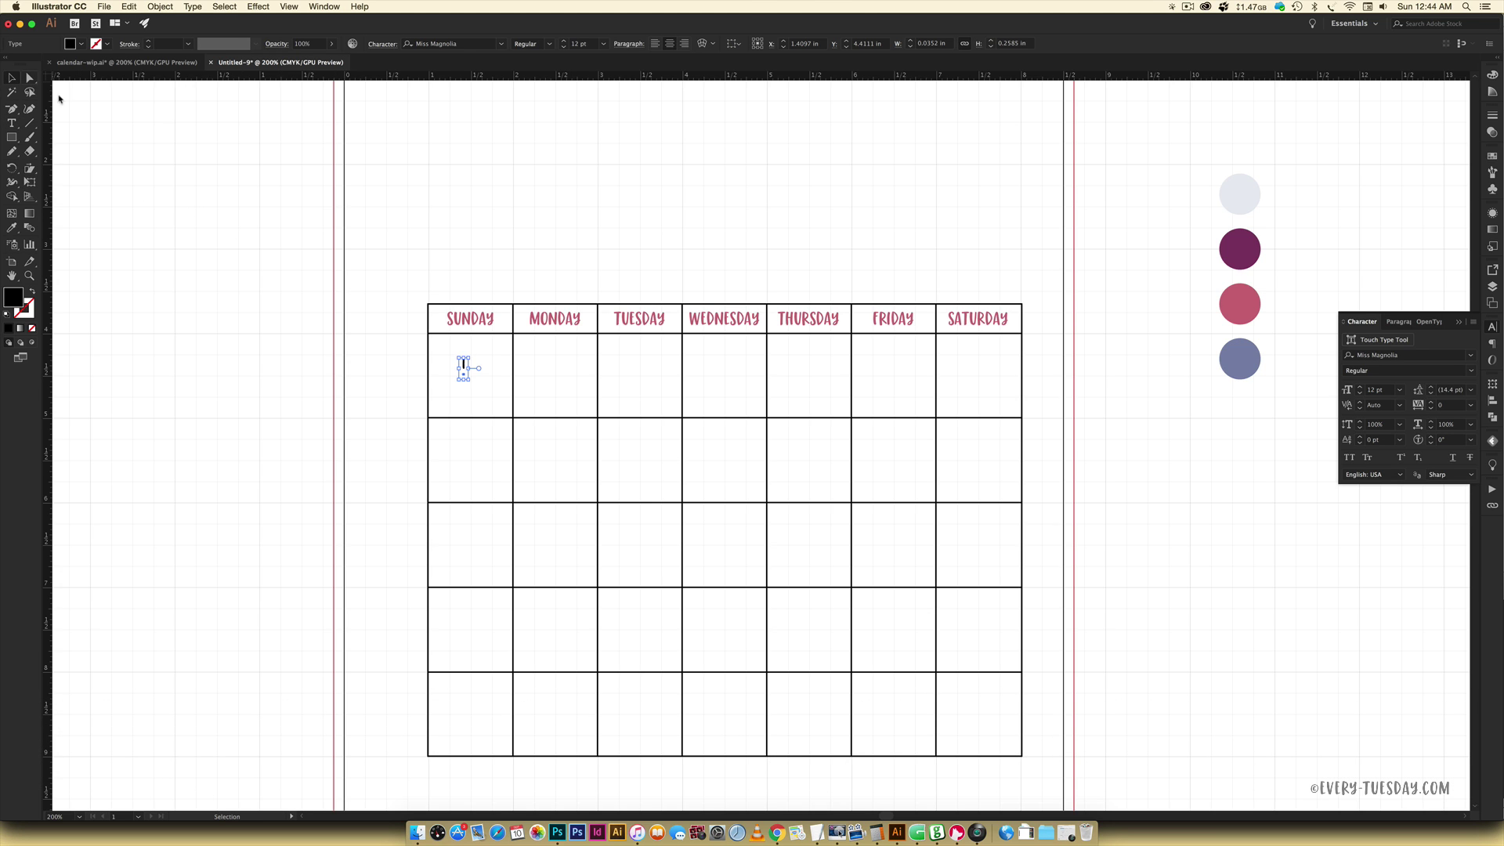
key(super+equal)
key(super+equal)
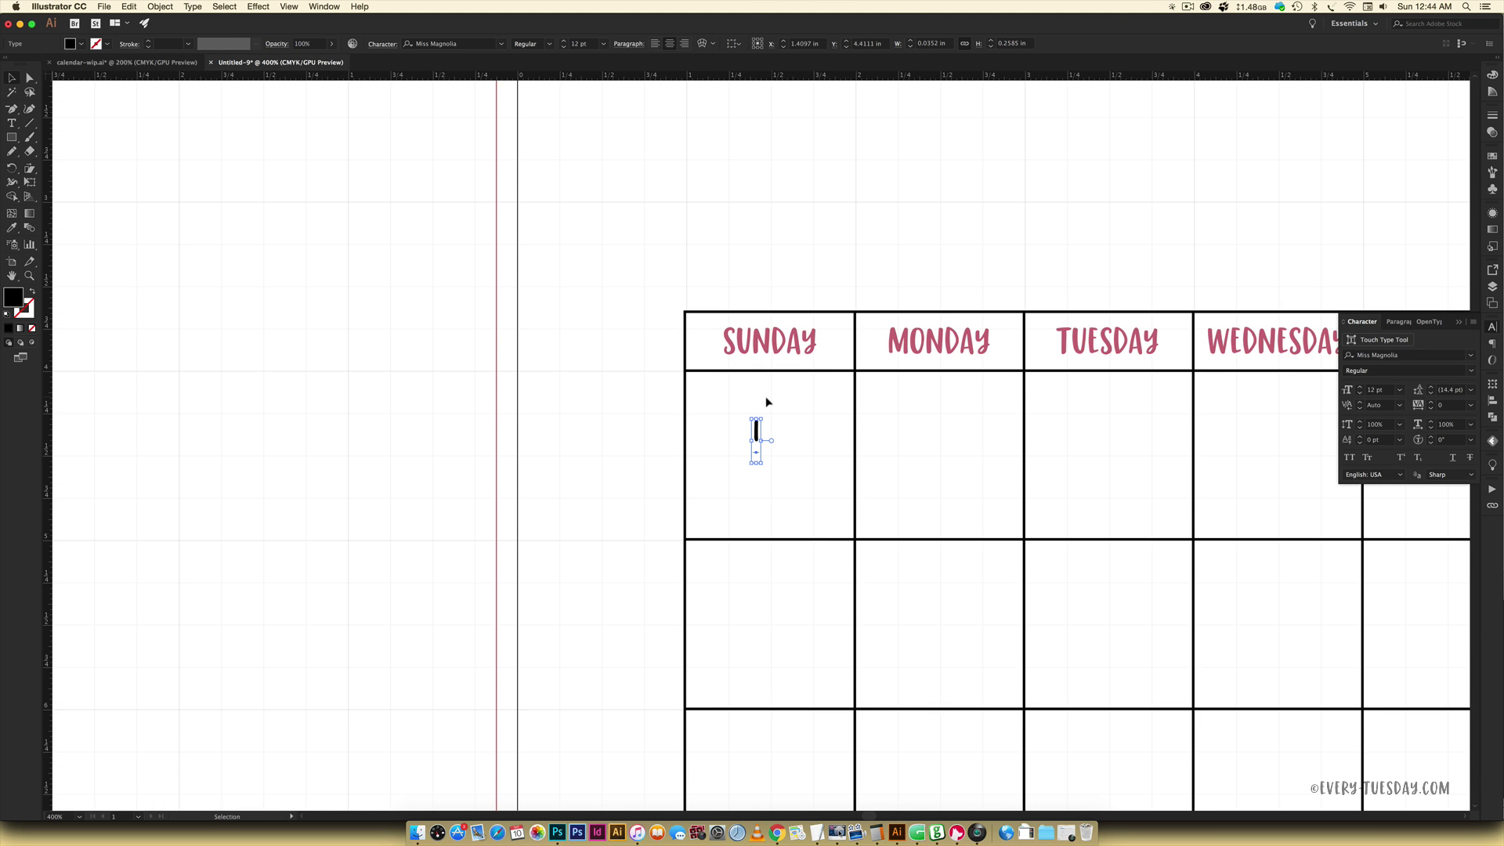
- Move the number 1 to the upper-left corner of the first Sunday cell and recolor it with the palette's slate-blue circle using the Eyedropper
drag(752, 427, 705, 389)
key(super+minus)
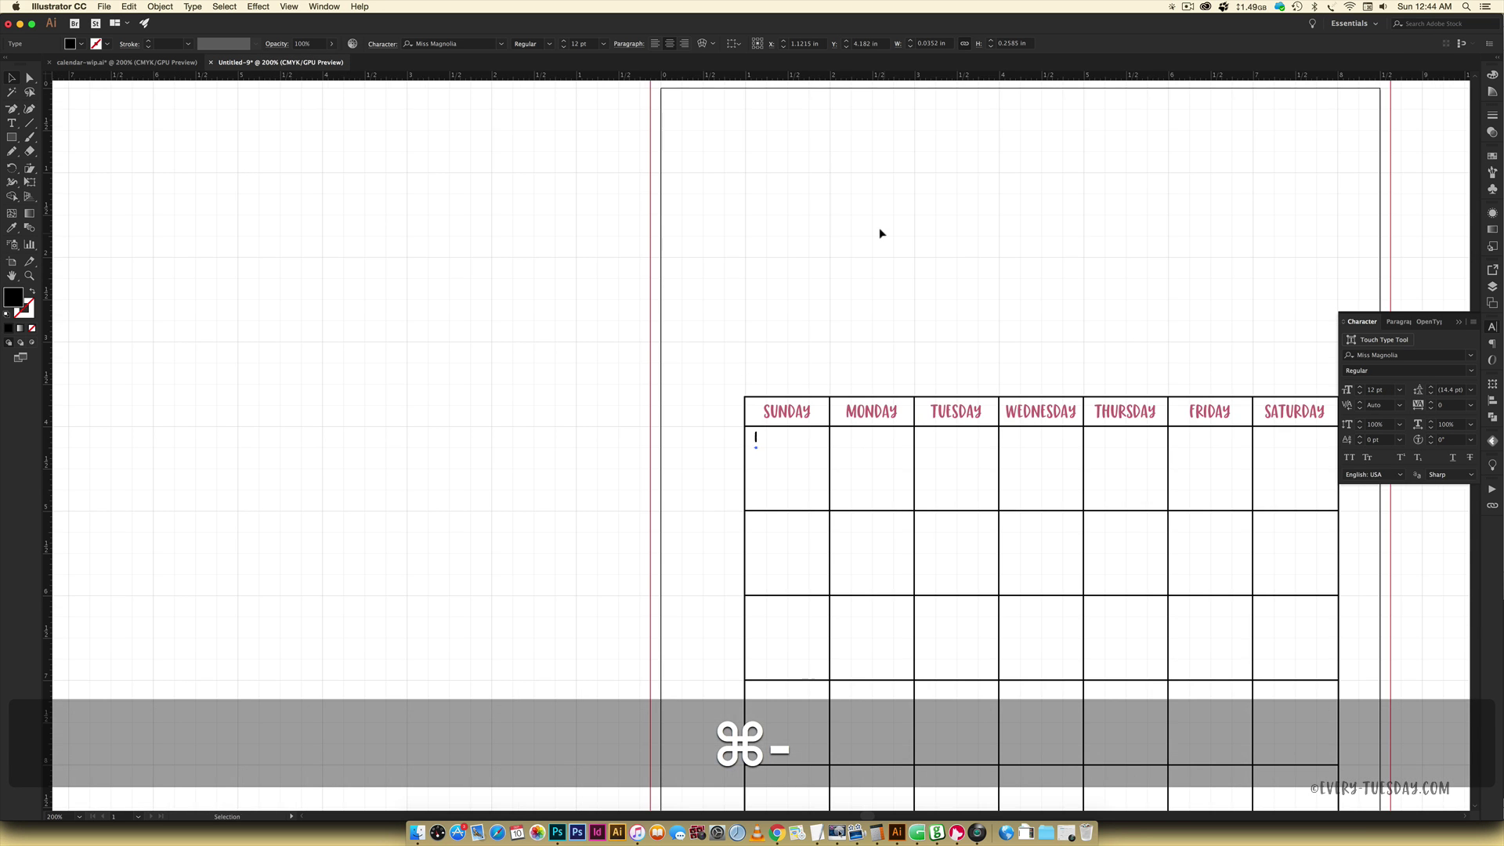
key(space)
drag(990, 255, 488, 196)
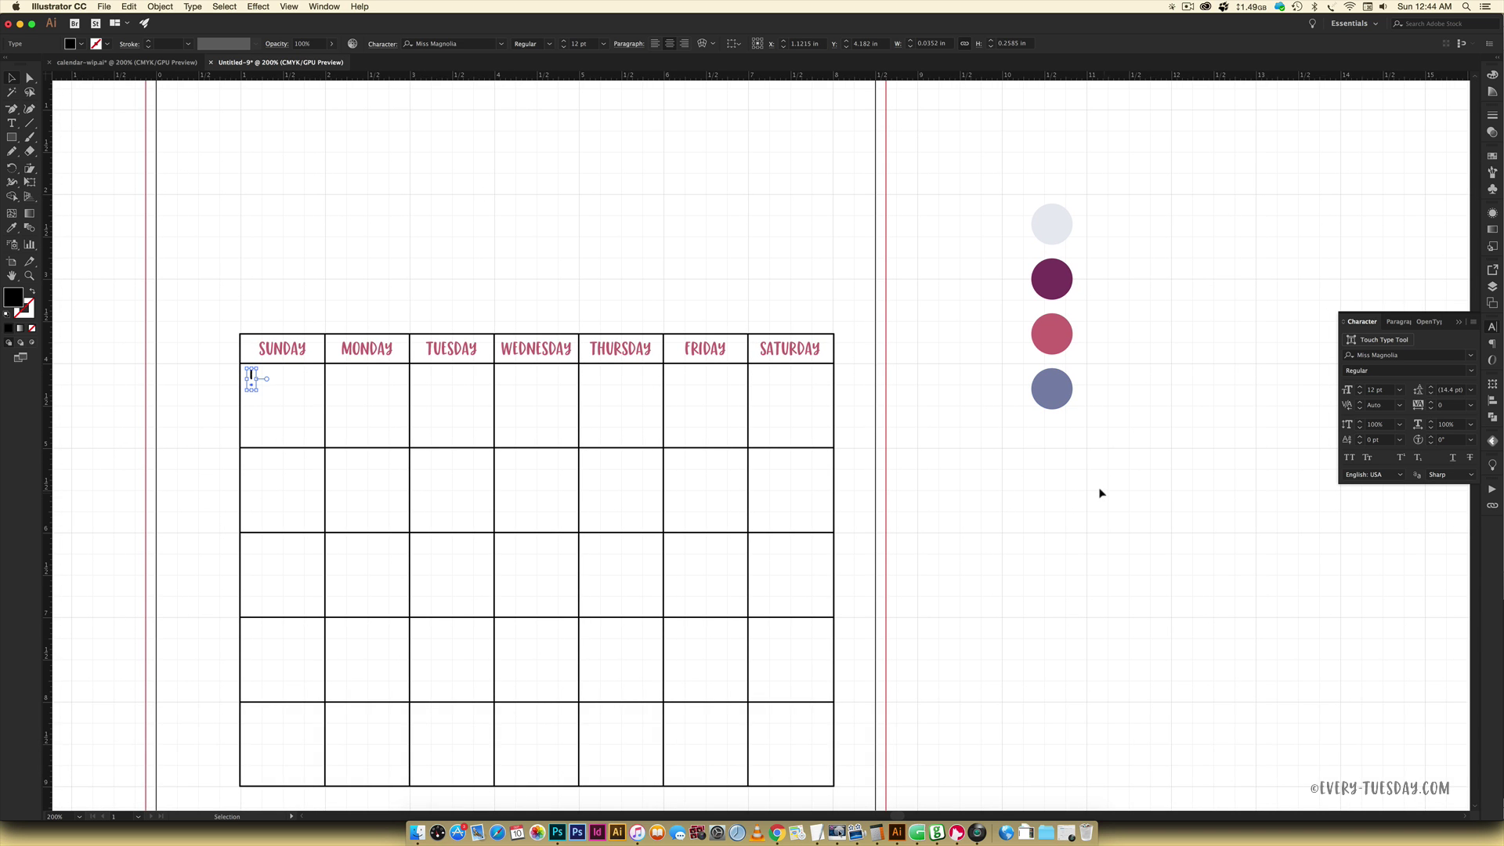
key(i)
click(1044, 387)
key(space)
drag(298, 399, 751, 406)
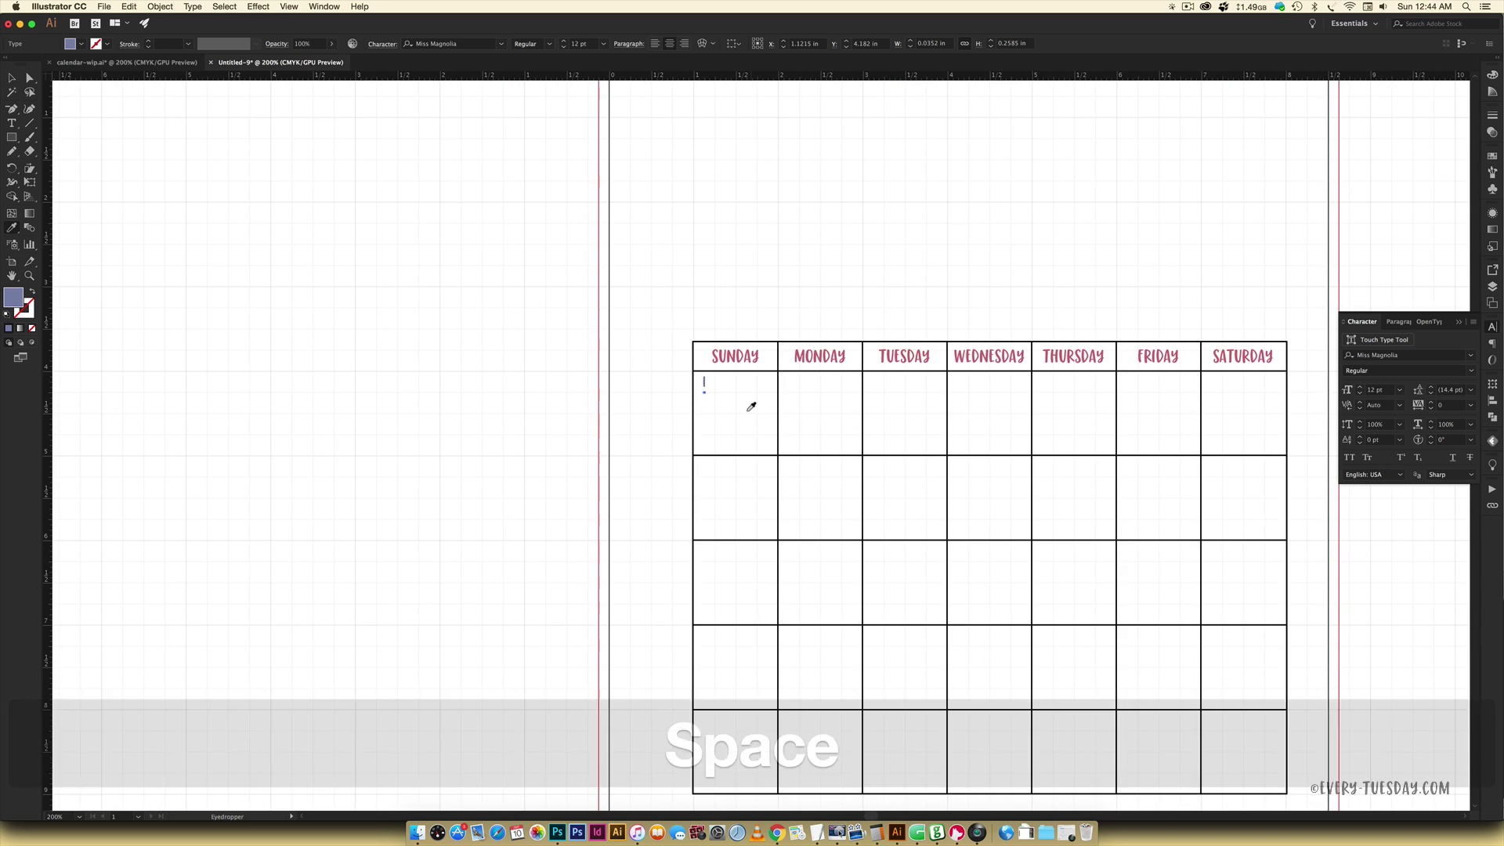
key(super+equal)
key(super+equal)
key(super+equal)
key(super+equal)
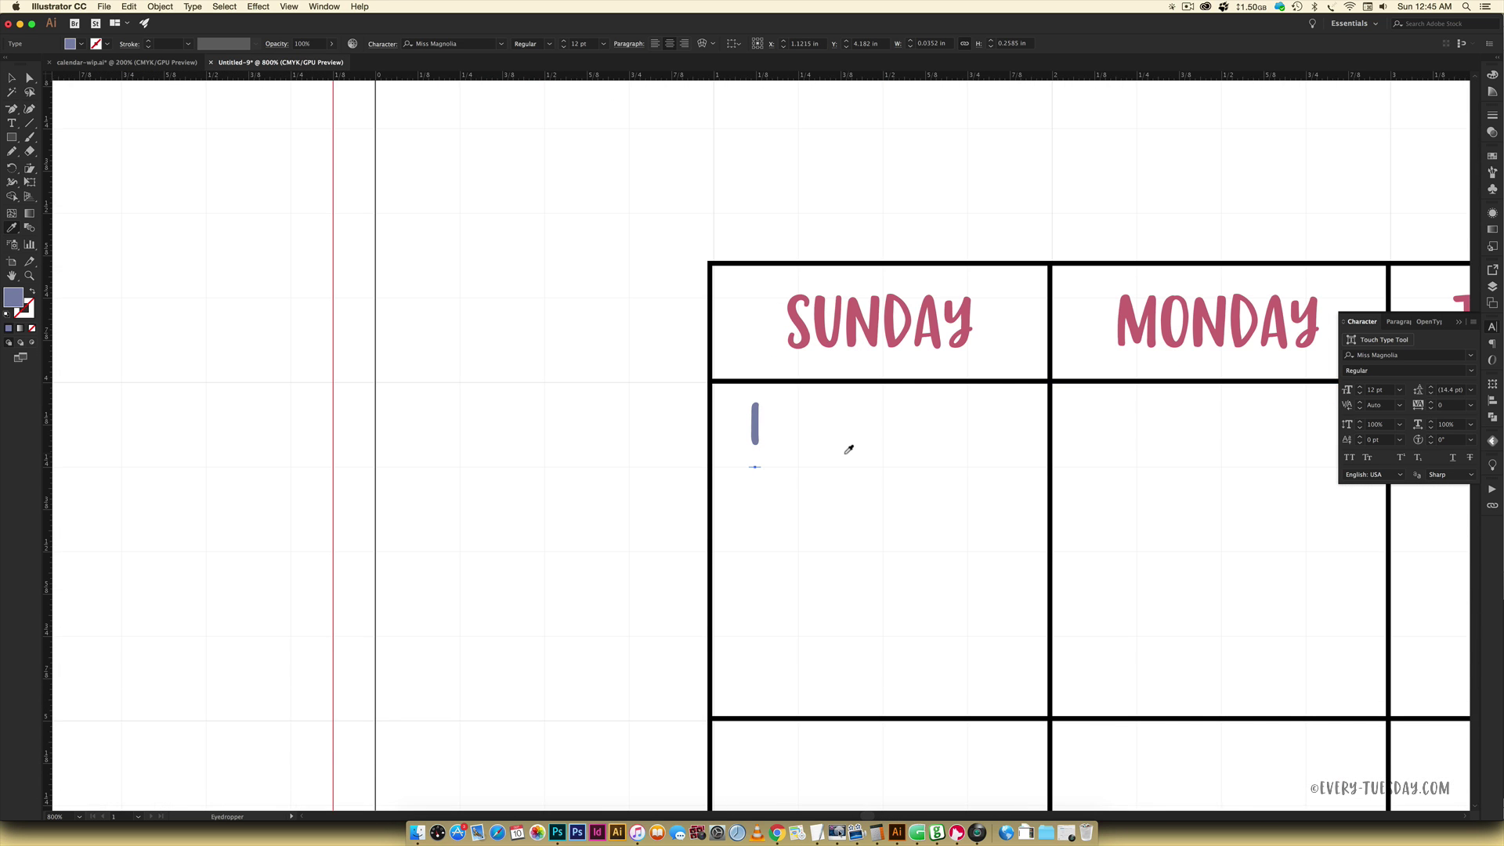
key(v)
click(849, 492)
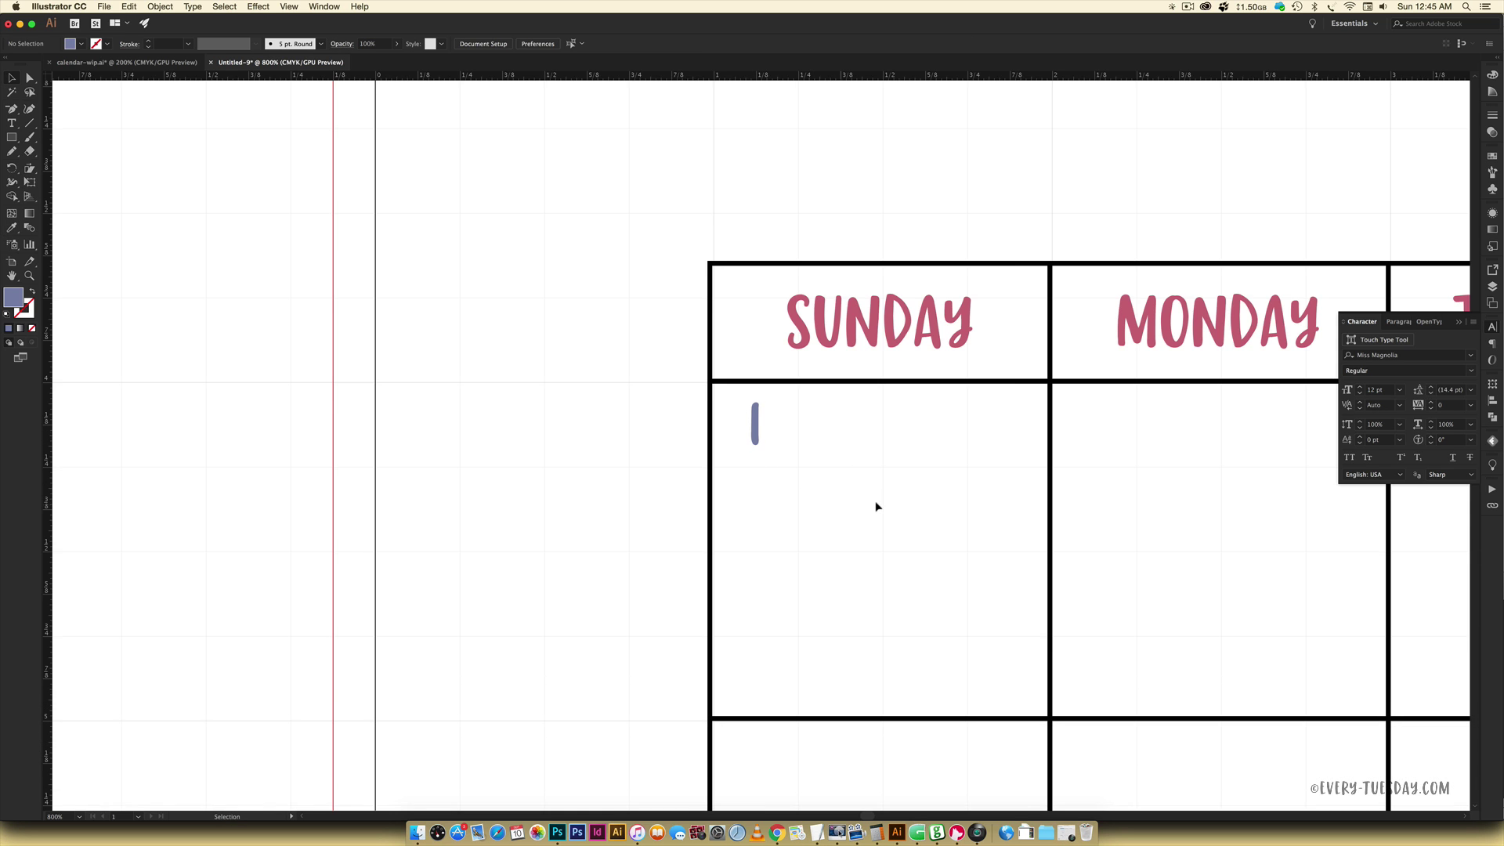
- Copy the number 1 by 1 in horizontally and 0 in vertically, repeating the transform until every first-row cell through SATURDAY has one
key(space)
drag(1064, 516, 789, 467)
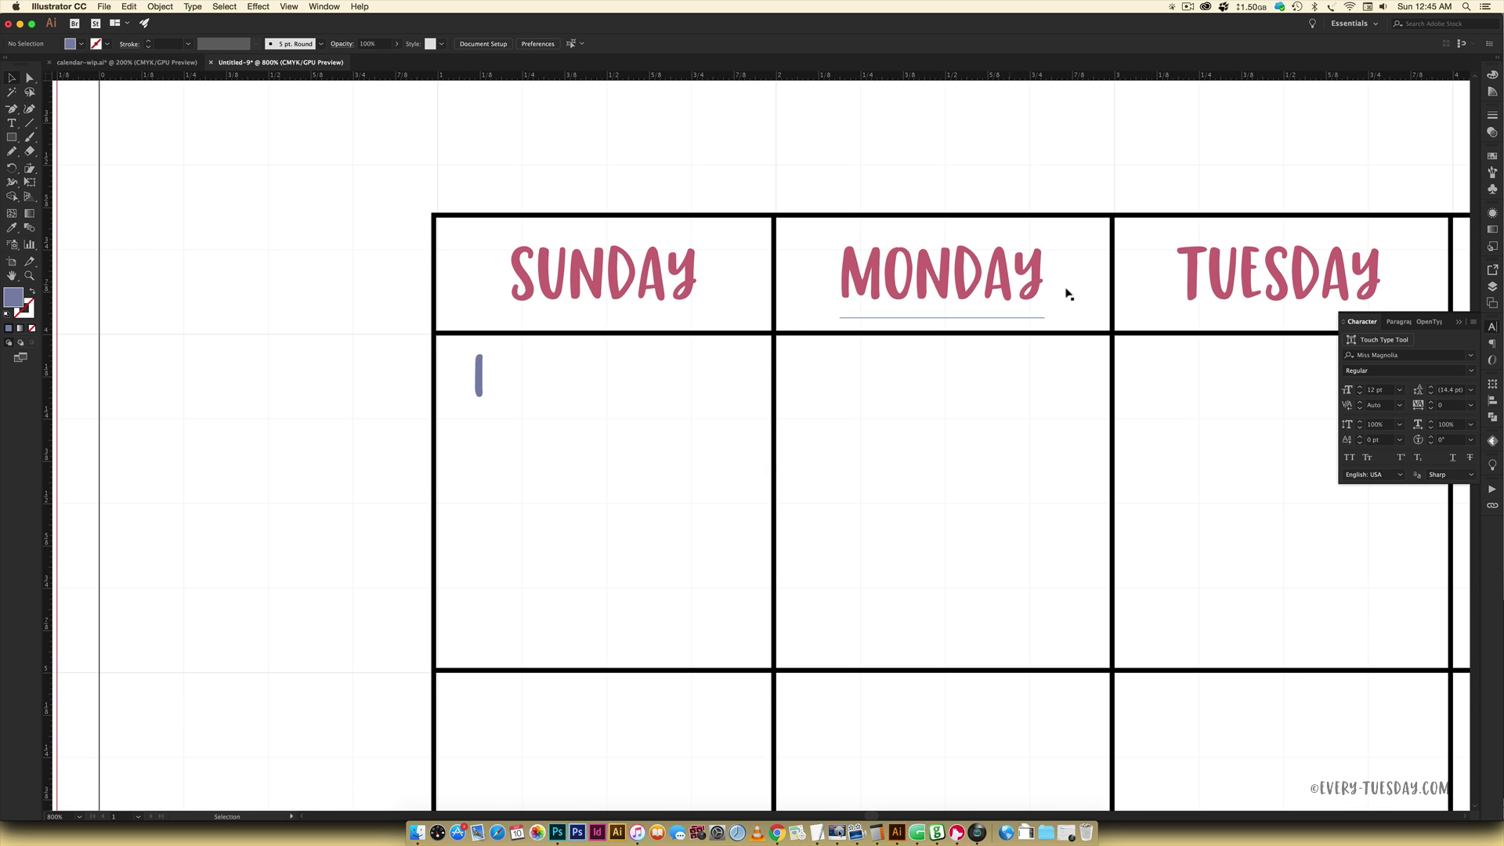
key(super+minus)
key(super+minus)
key(super+minus)
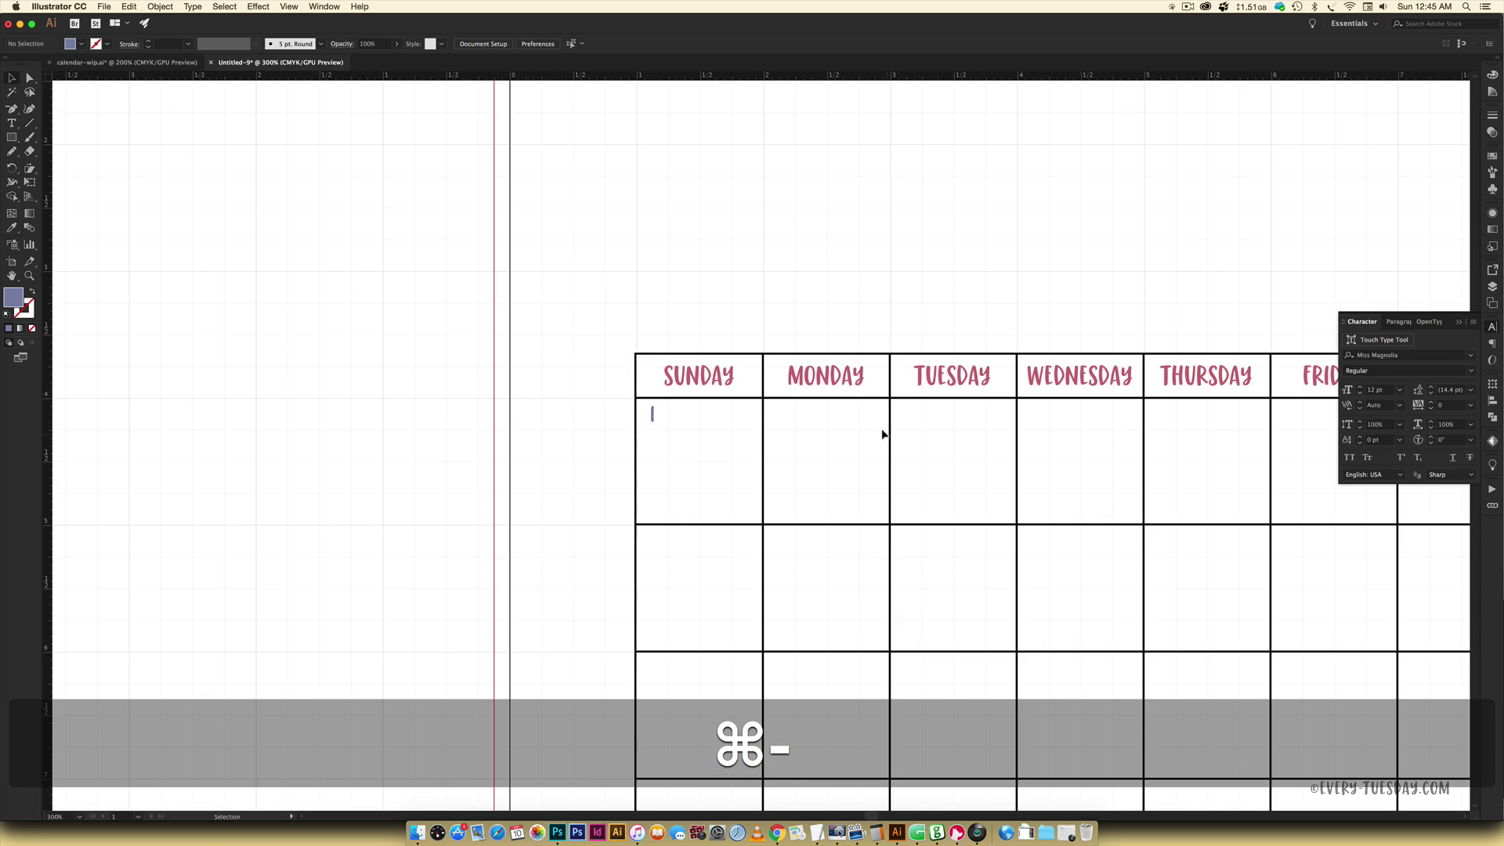
key(space)
drag(883, 430, 519, 232)
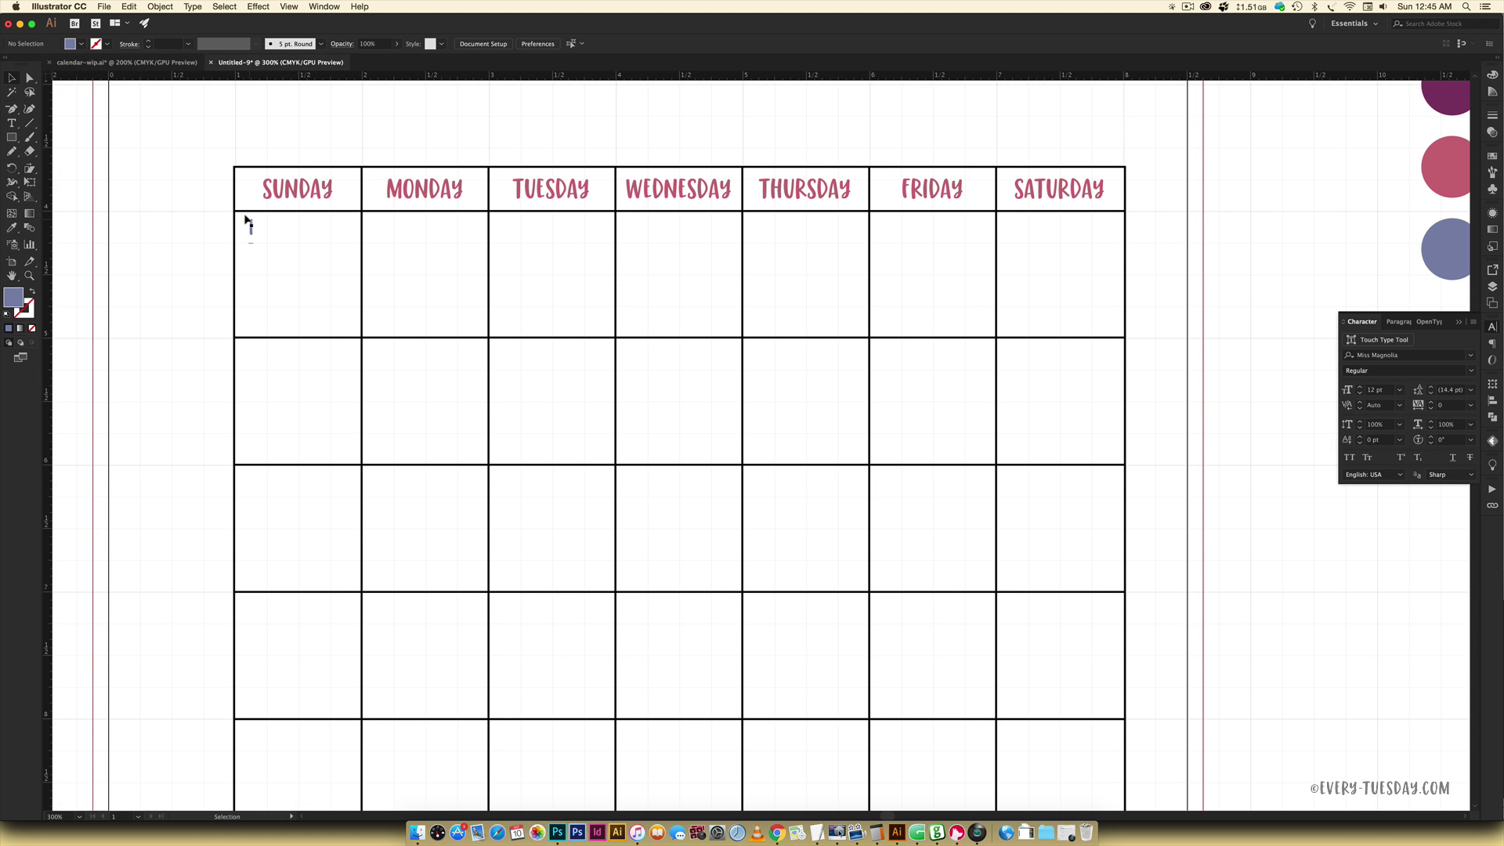
click(246, 222)
right_click(247, 222)
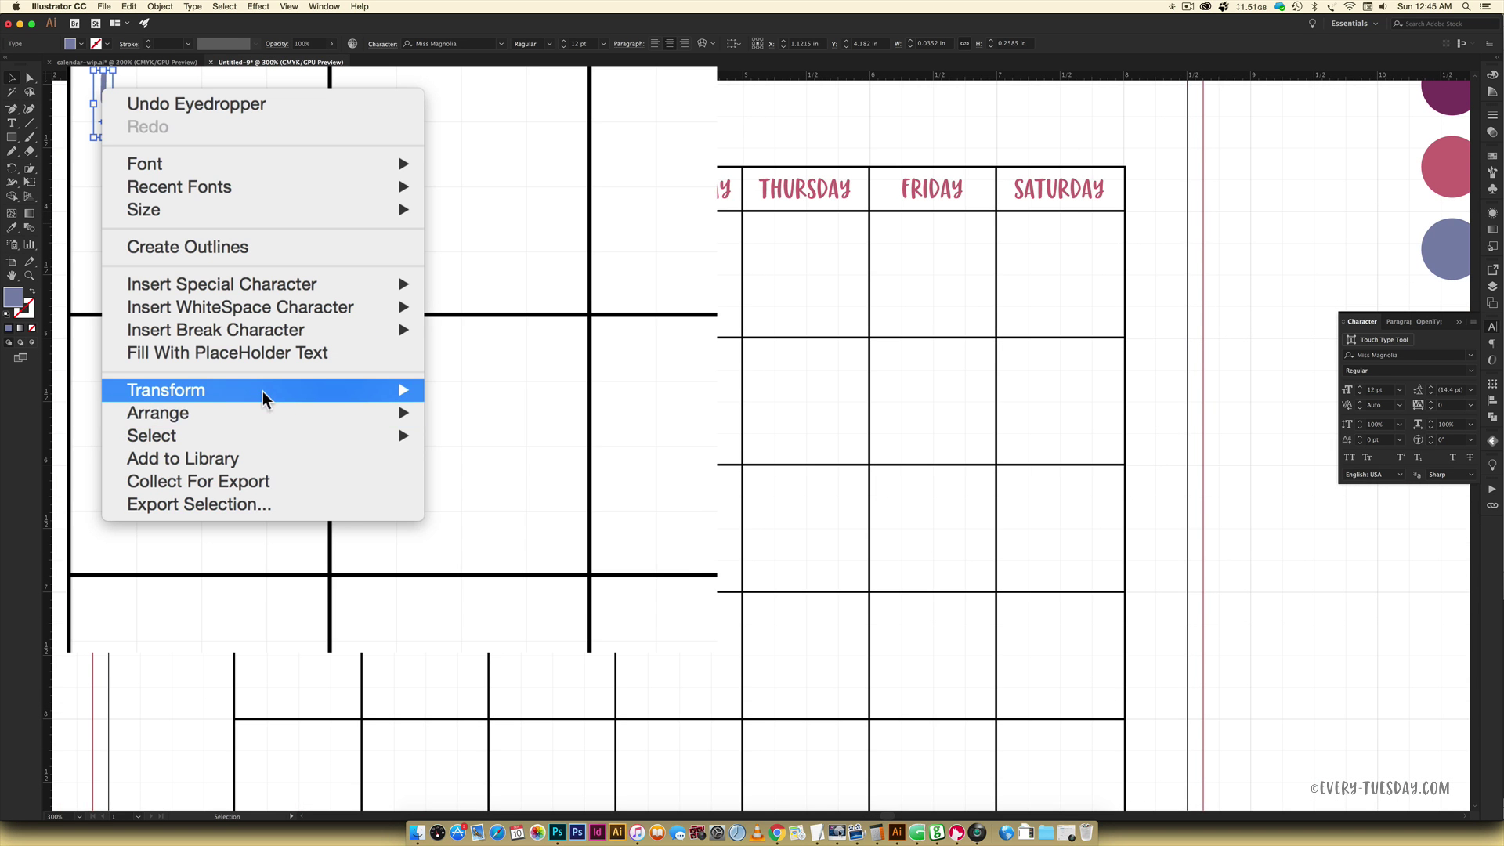
mouse_move(266, 392)
click(501, 427)
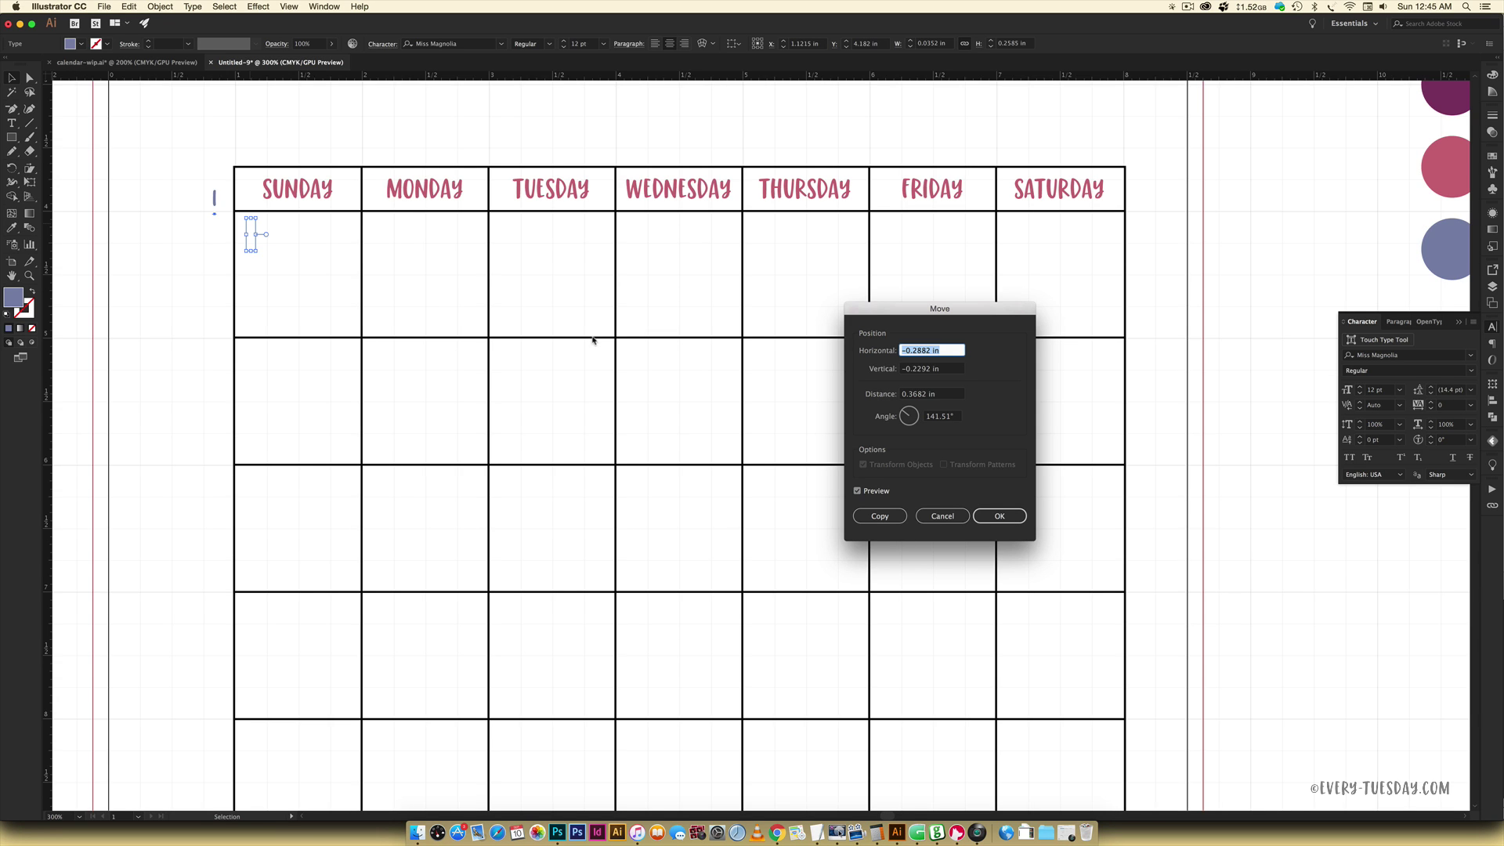
text(1)
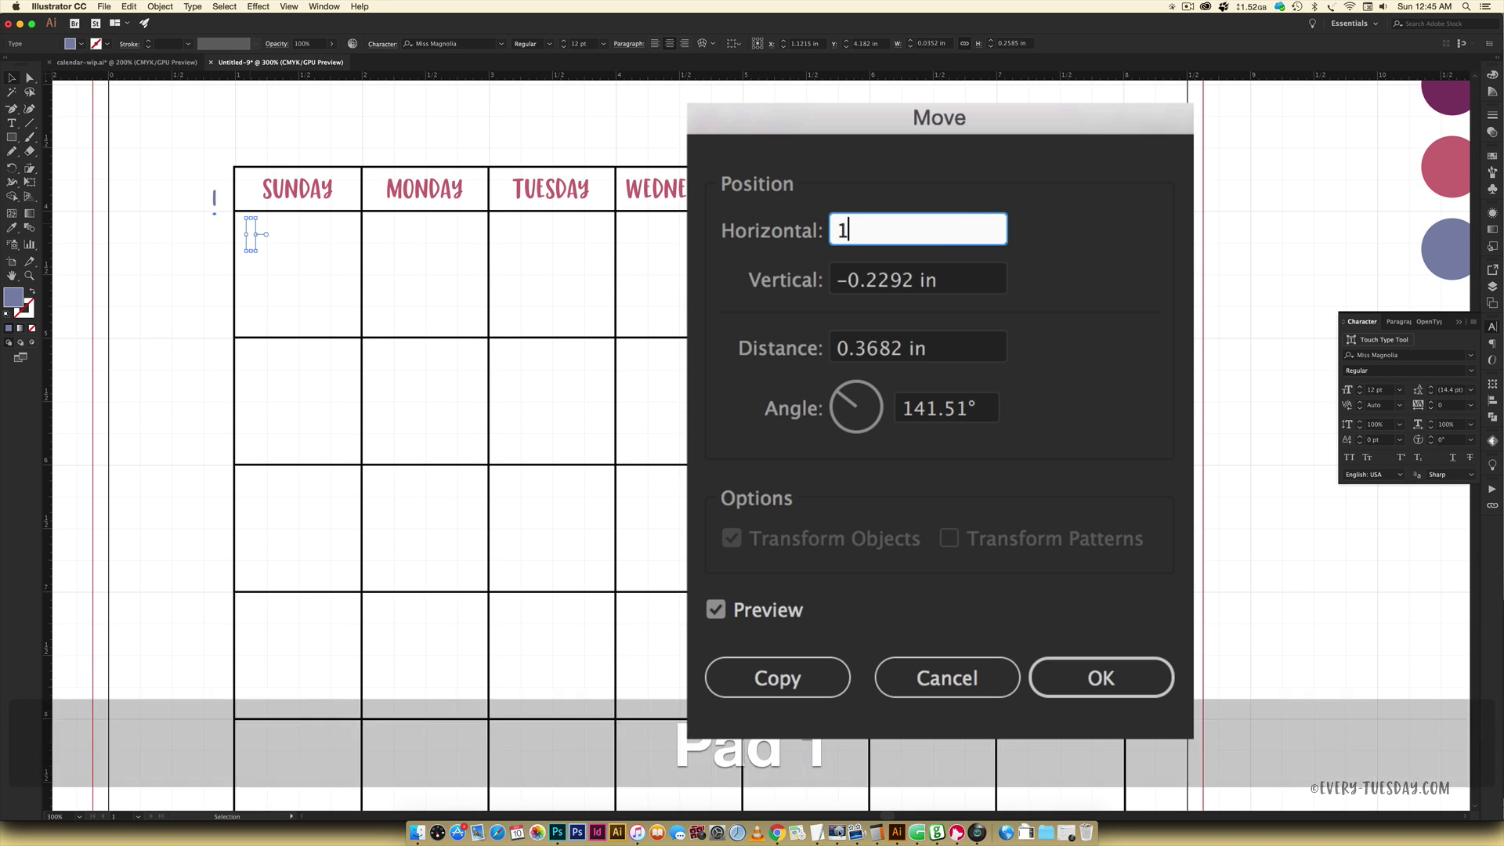
key(Tab)
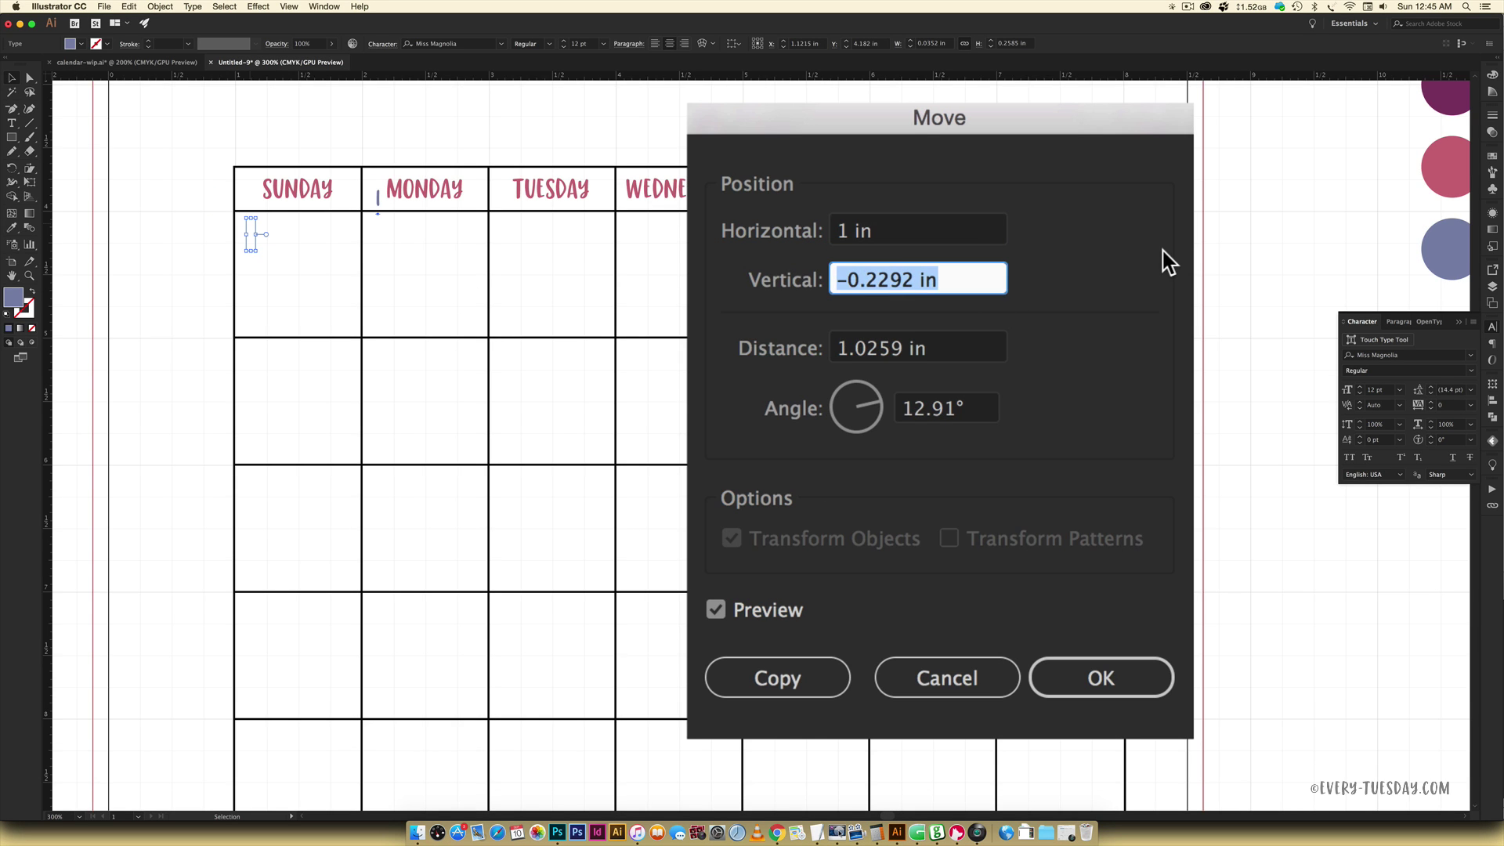
text(0)
click(774, 689)
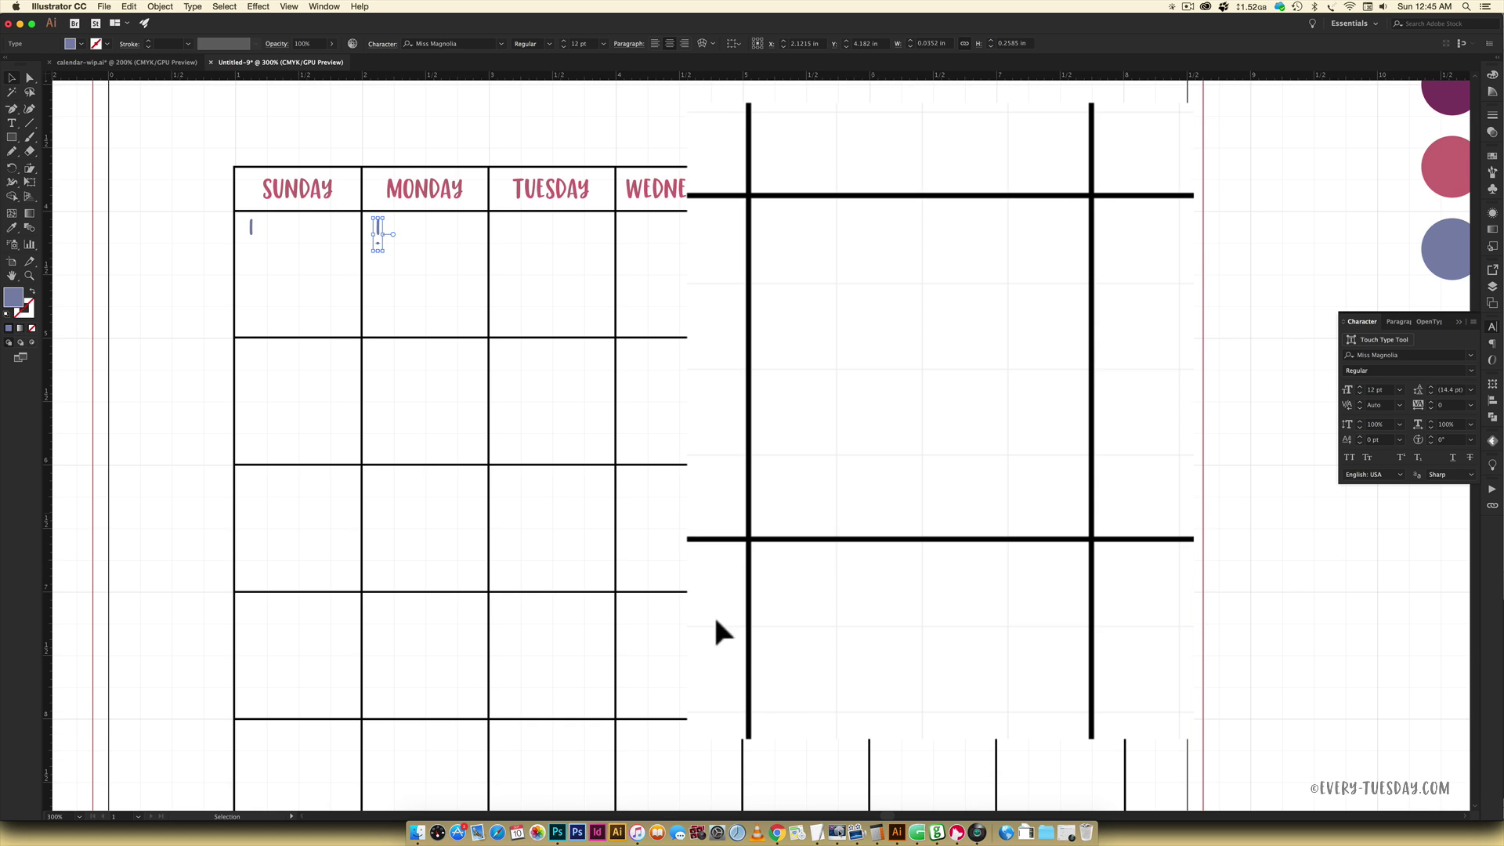
key(super+d)
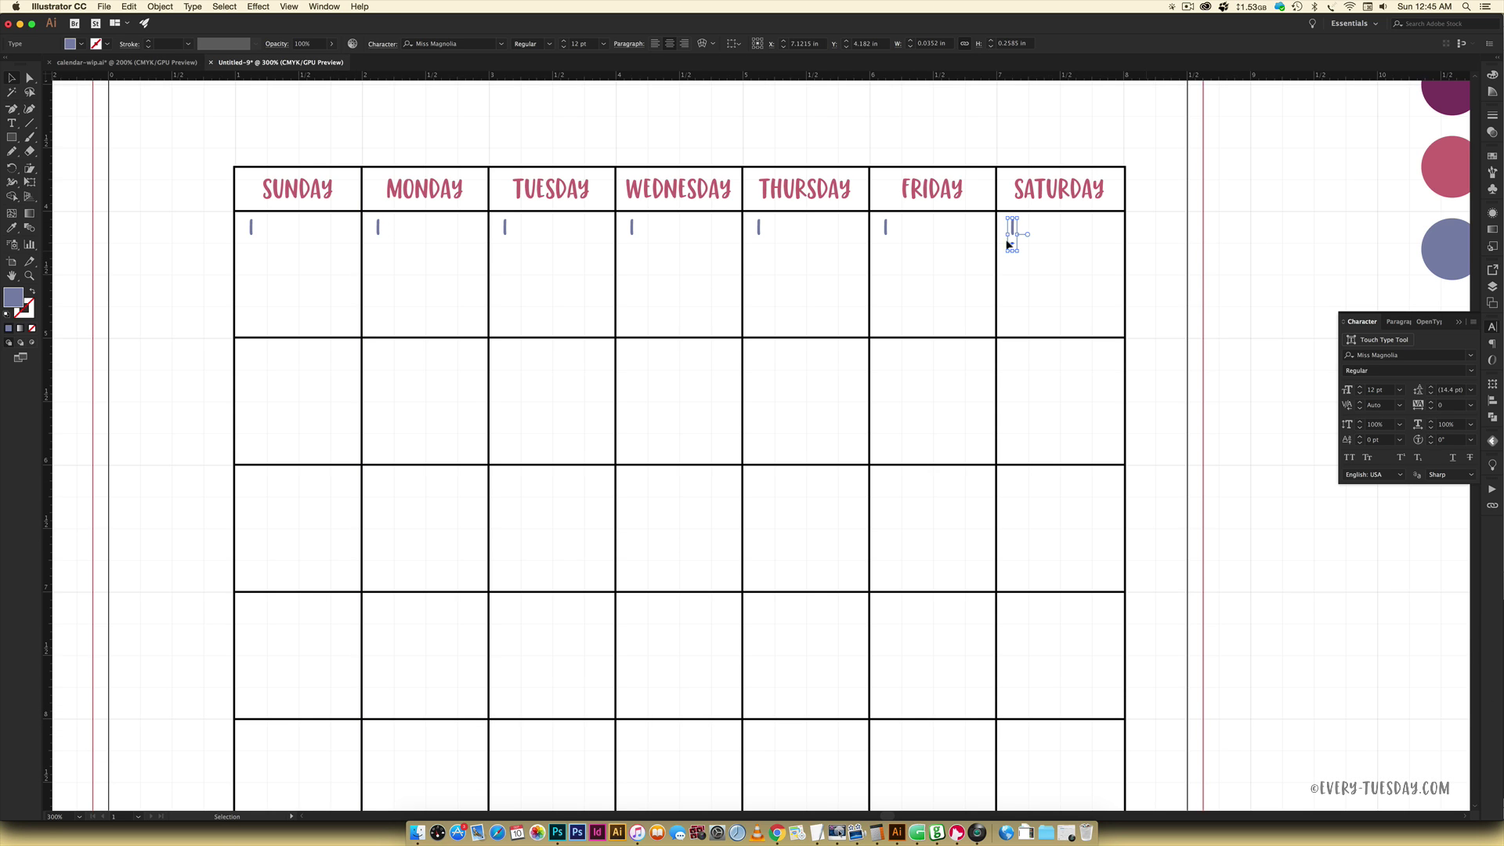
- Select all seven first-row numbers and copy them 0 in horizontally and 1 in vertically into the second week row
scroll(310, 400, down, 3)
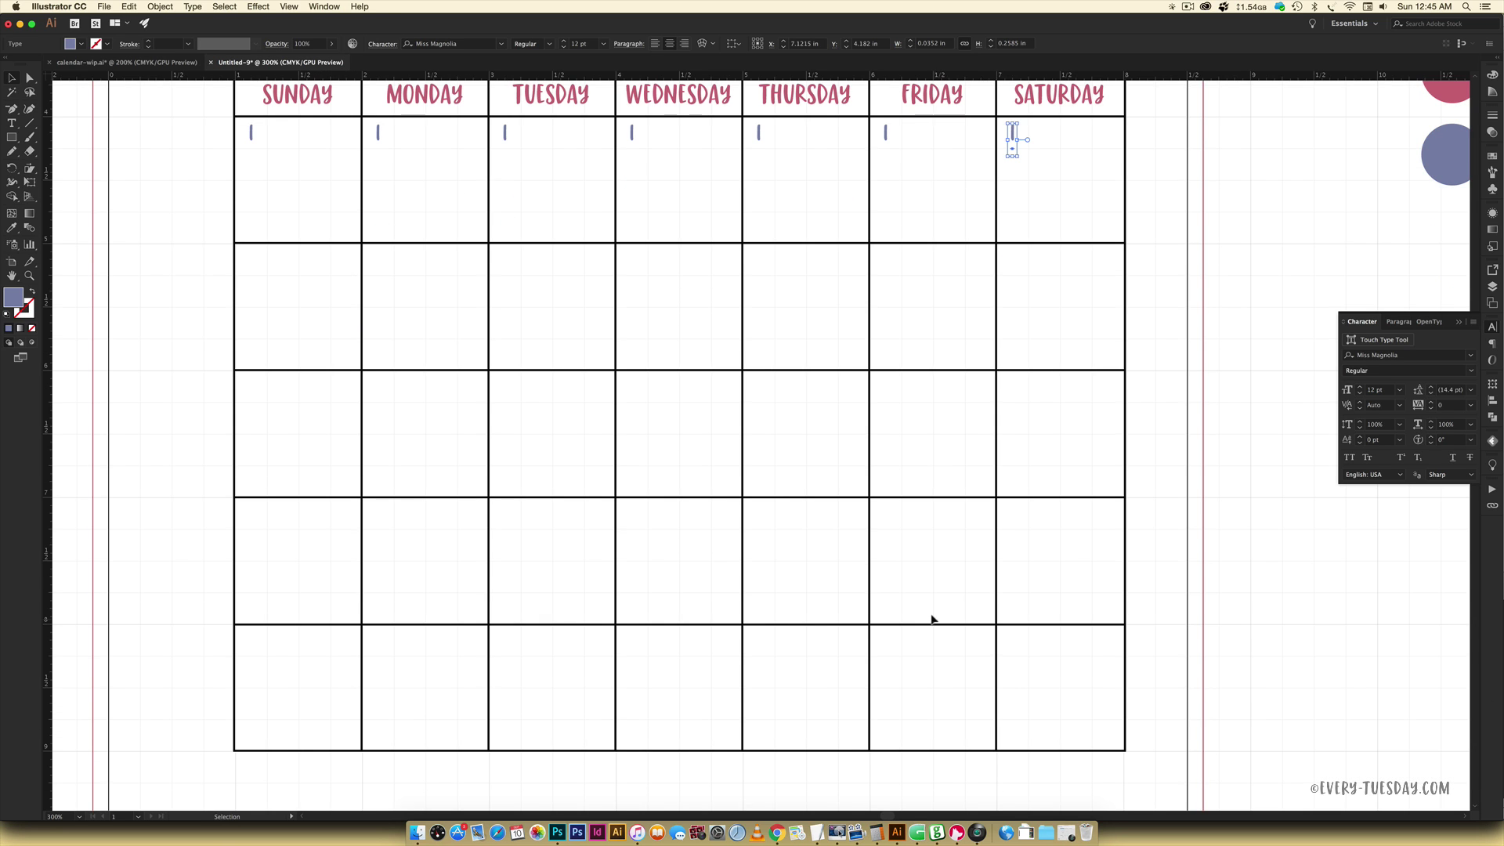
click(250, 133)
shift+click(379, 133)
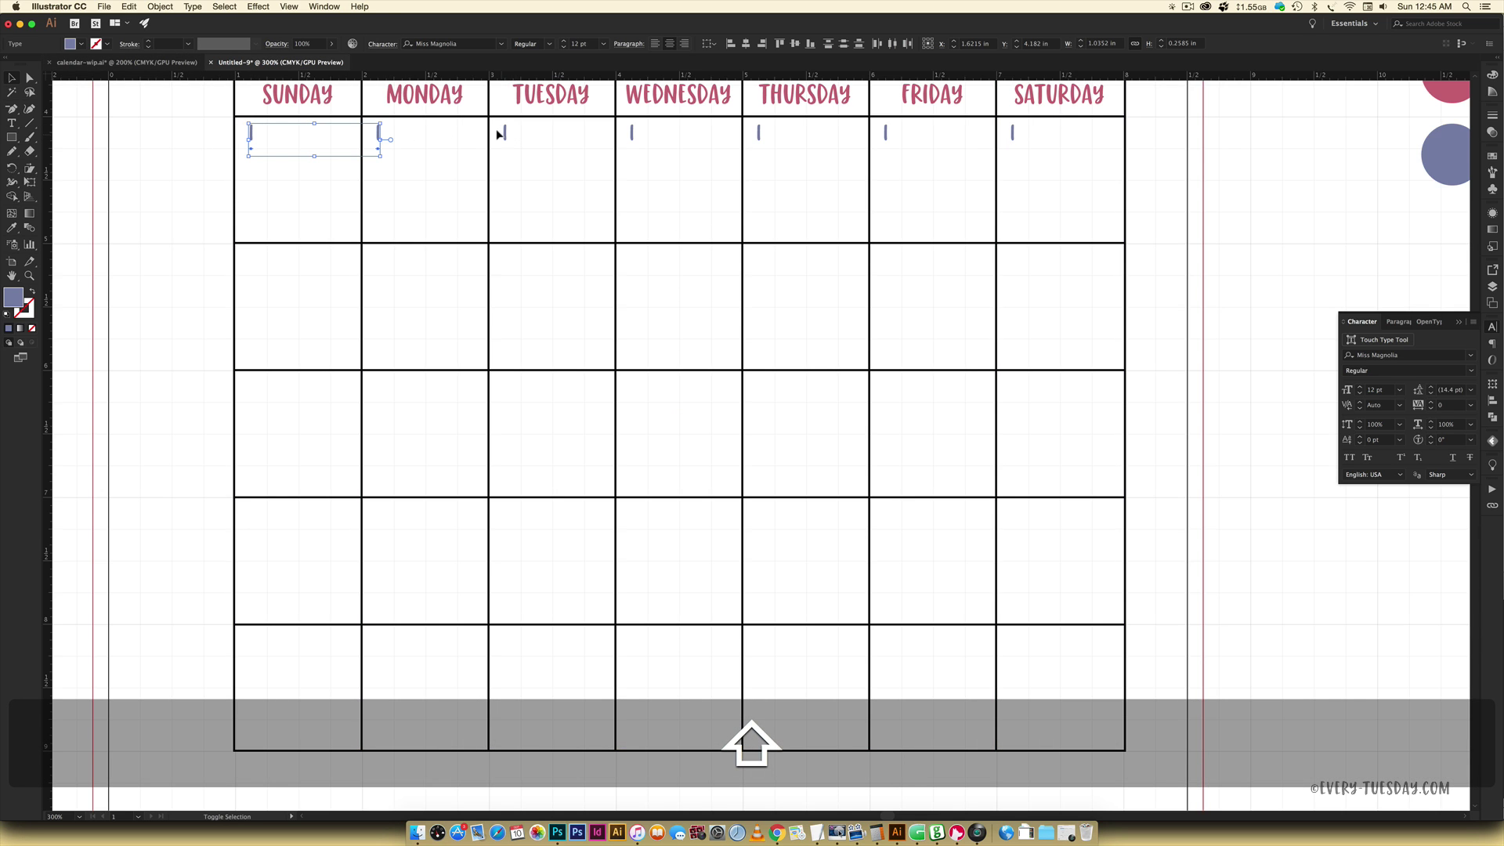
shift+click(502, 134)
shift+click(632, 131)
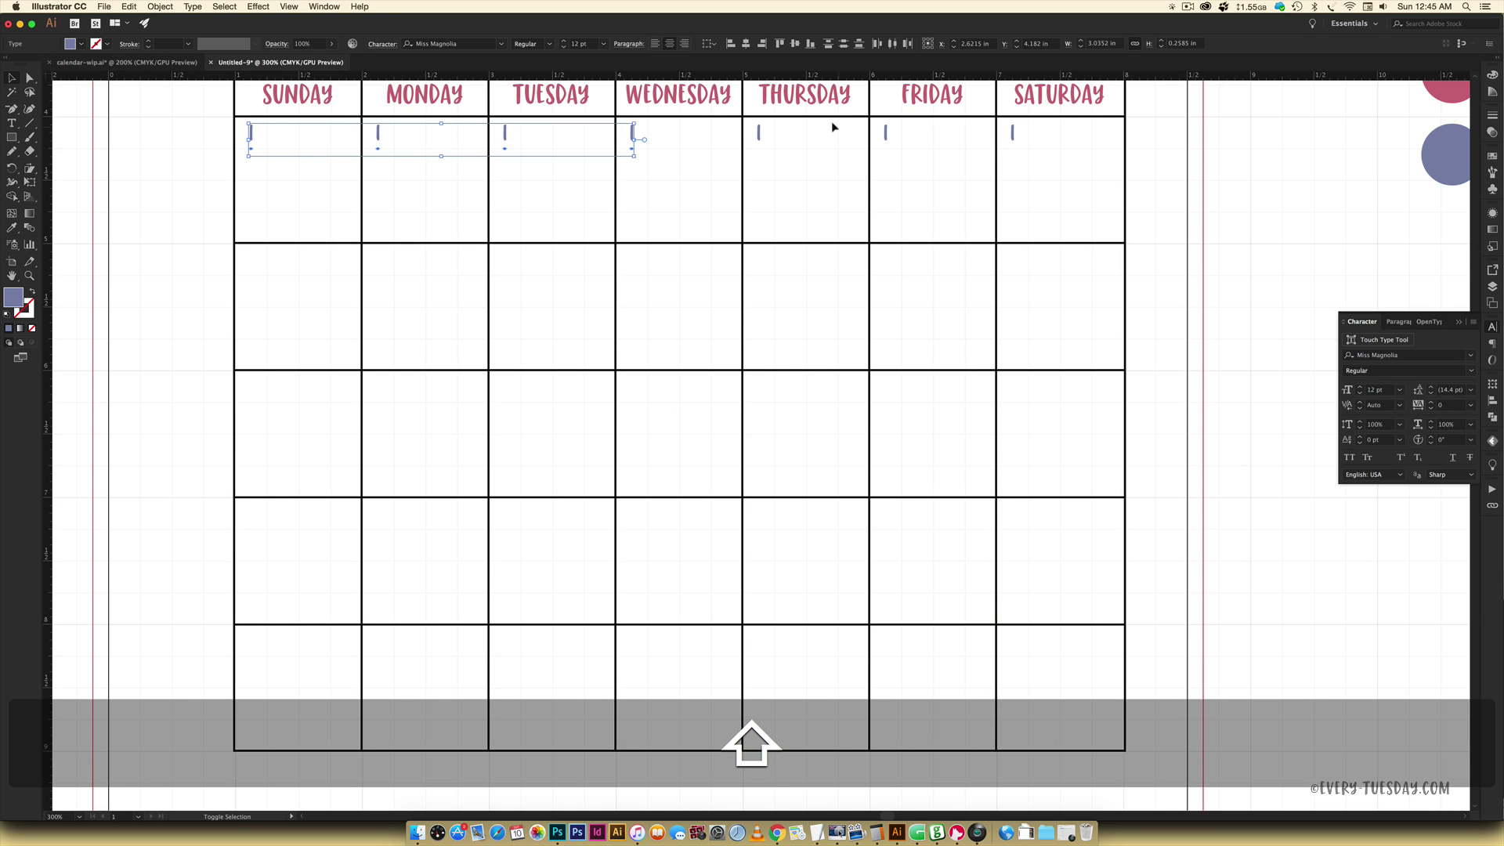
shift+click(758, 133)
shift+click(884, 133)
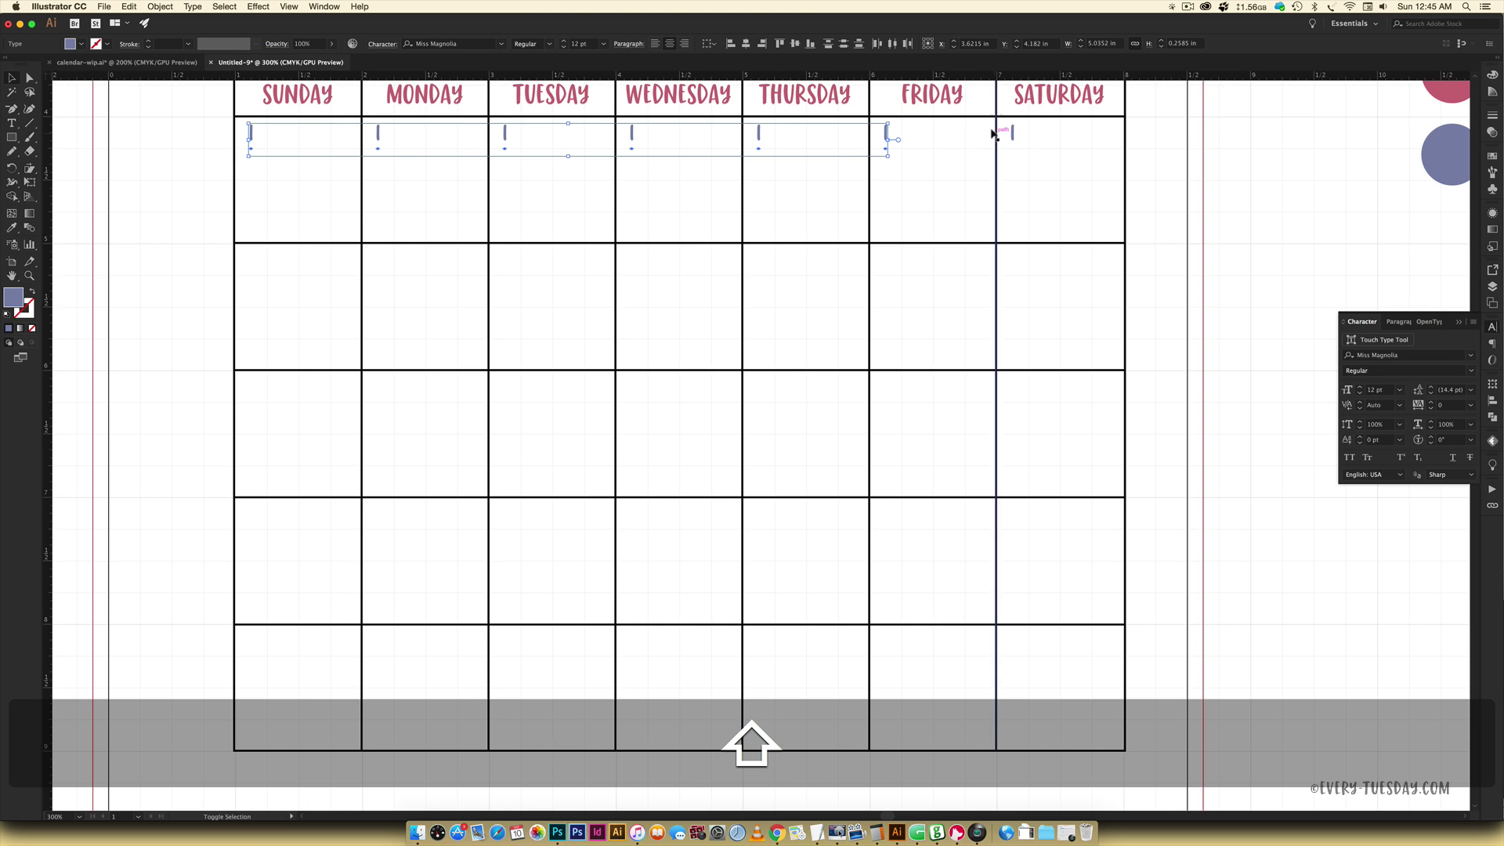
shift+click(1011, 135)
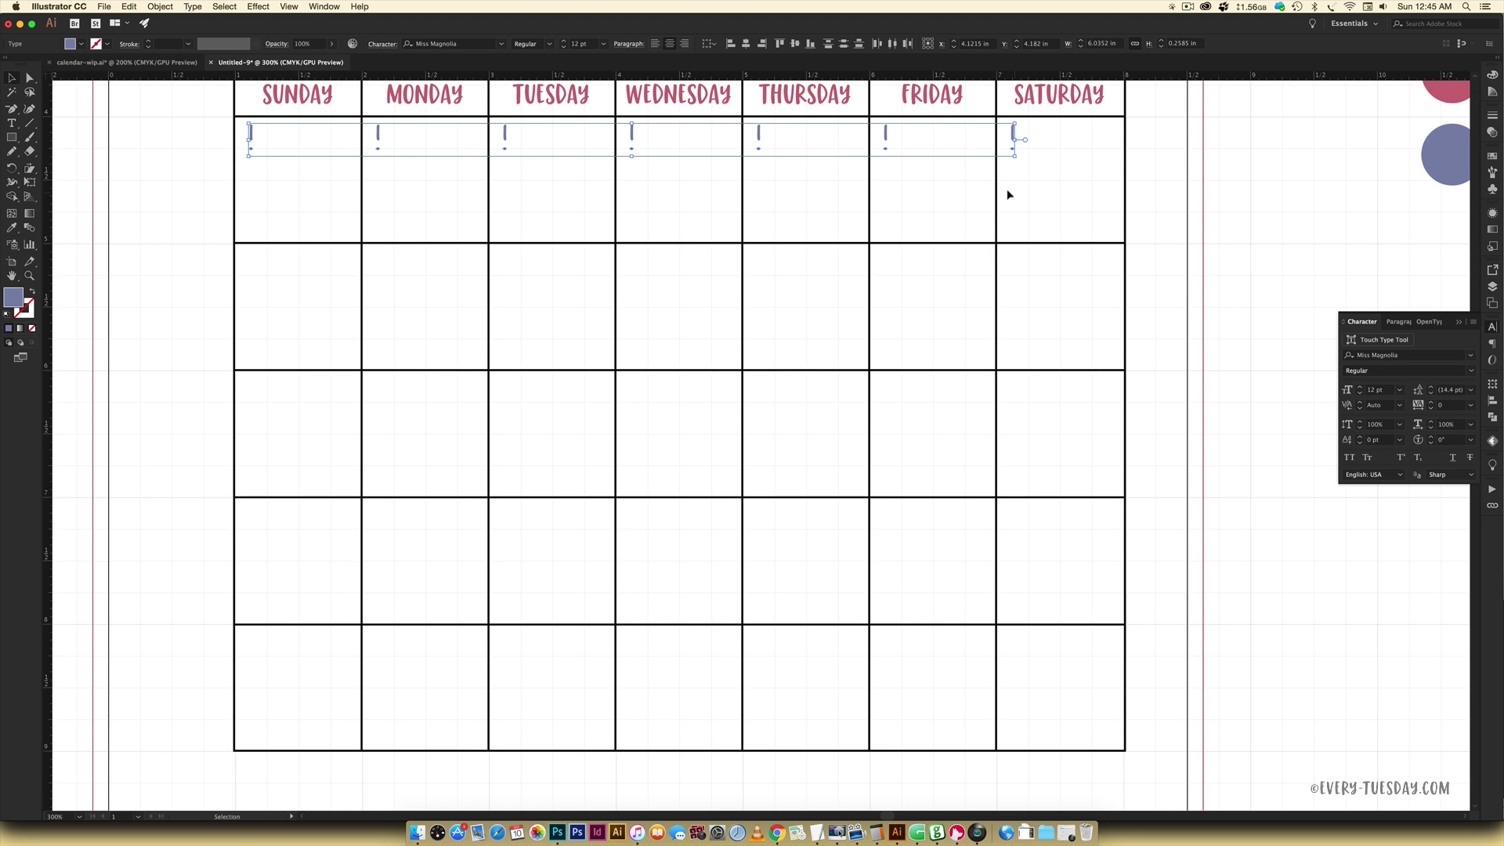
right_click(640, 138)
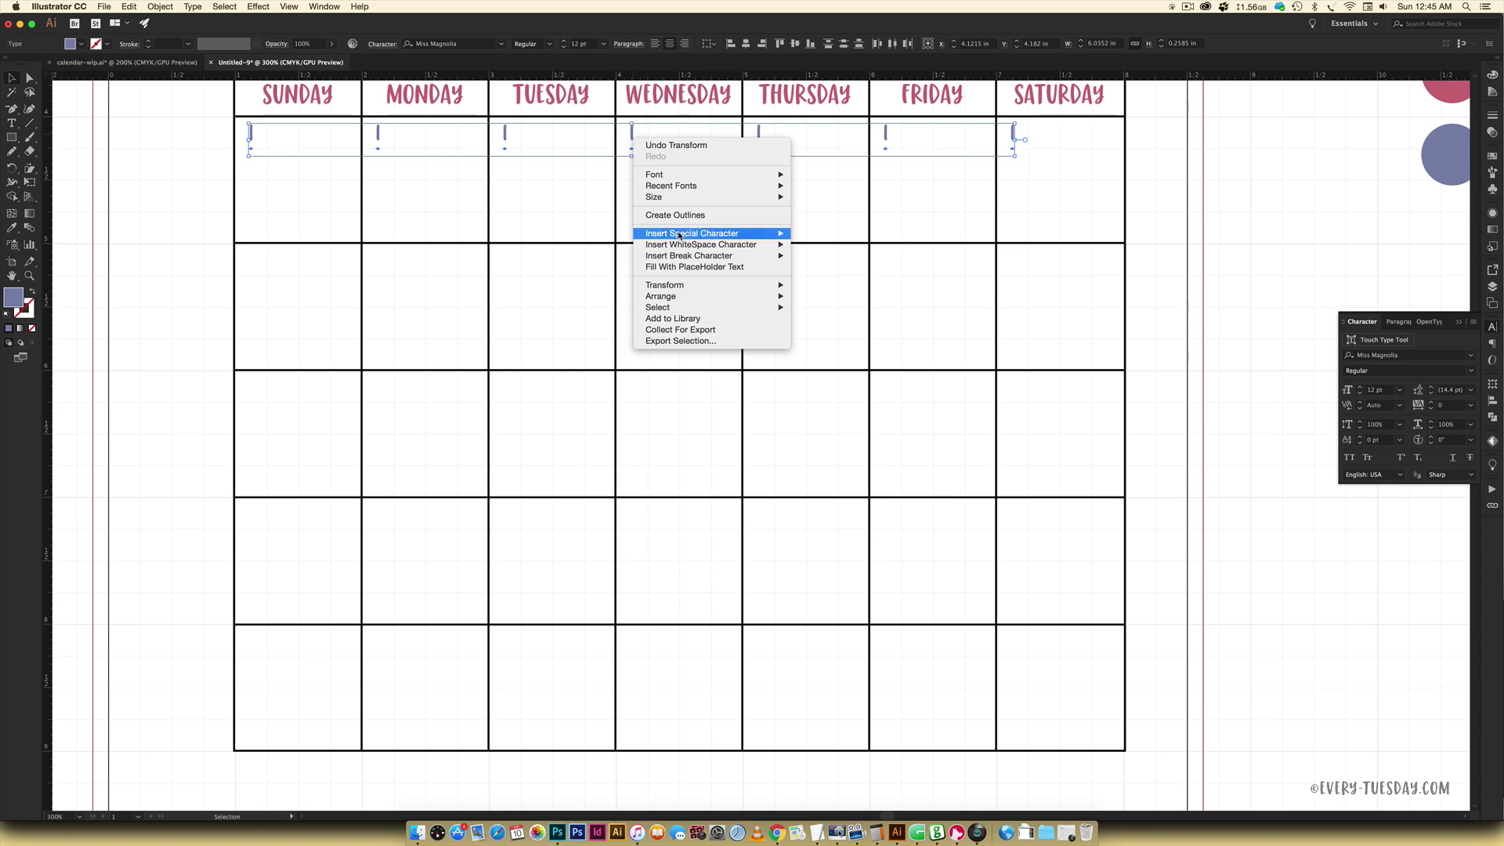
mouse_move(683, 285)
click(860, 305)
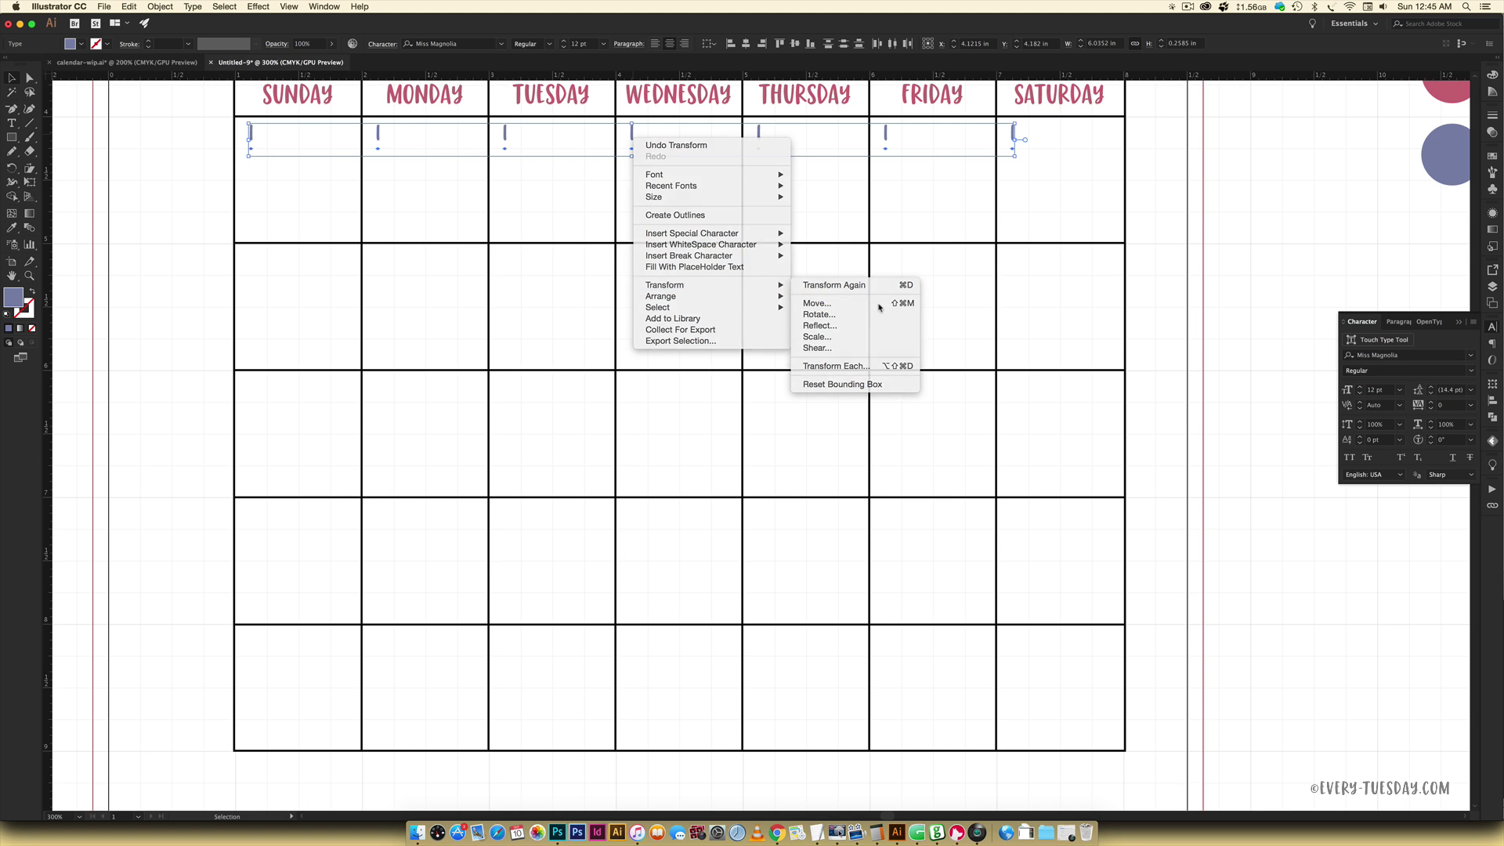
text(0)
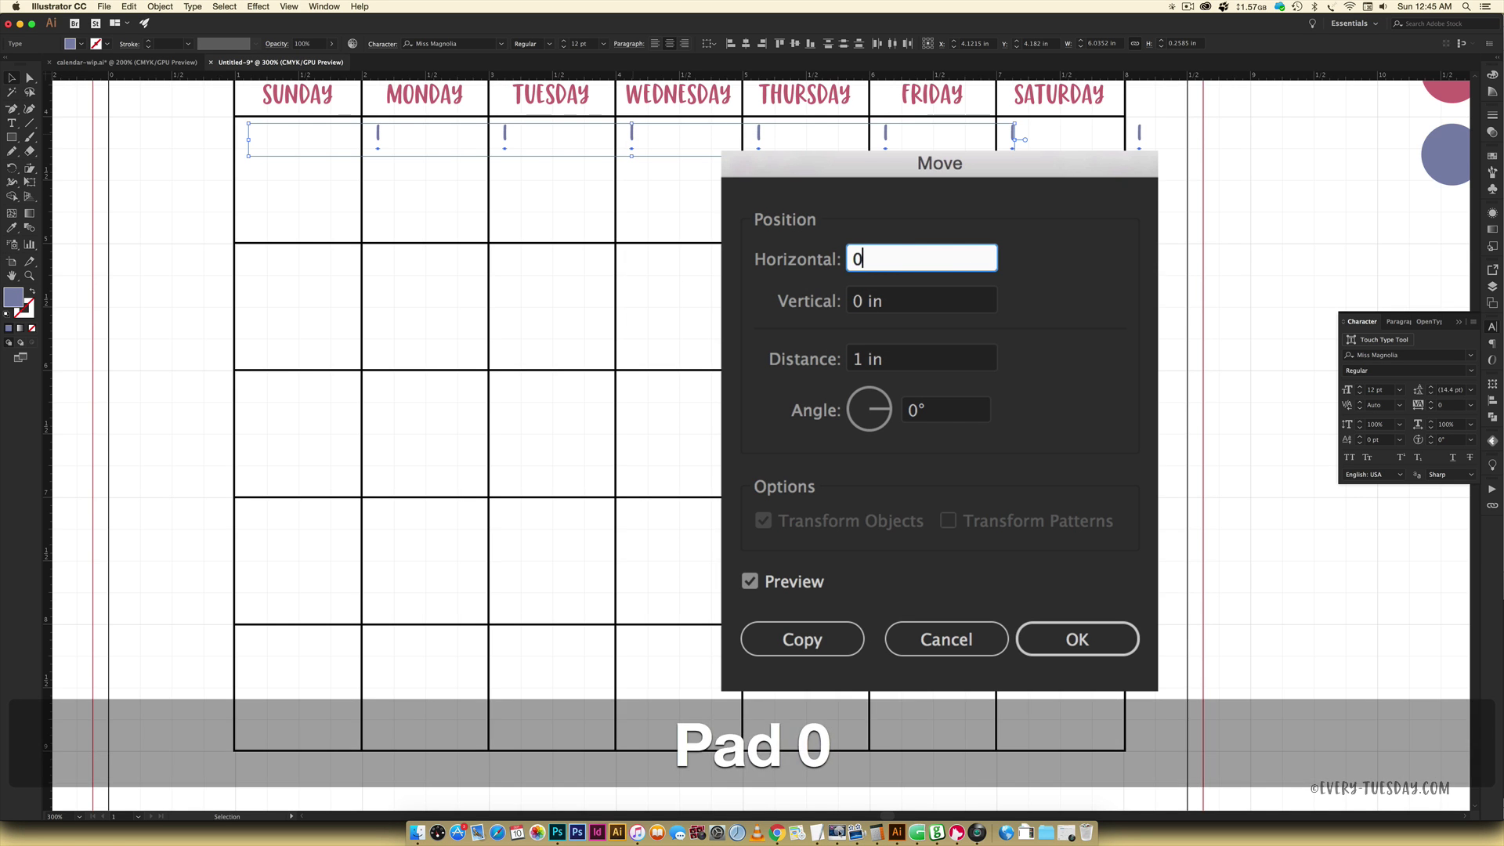
key(Tab)
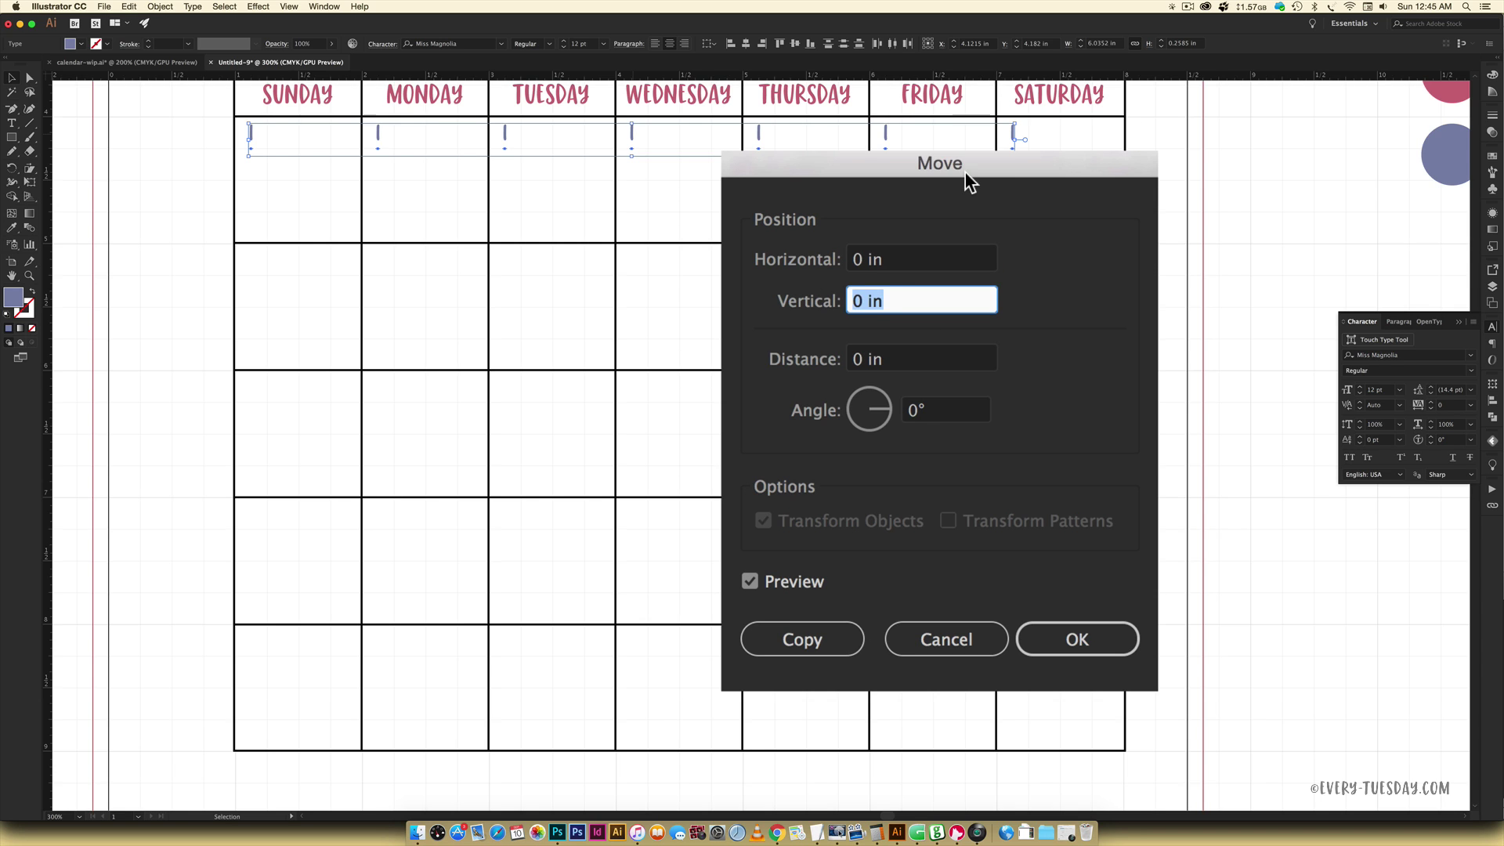
text(1)
click(916, 267)
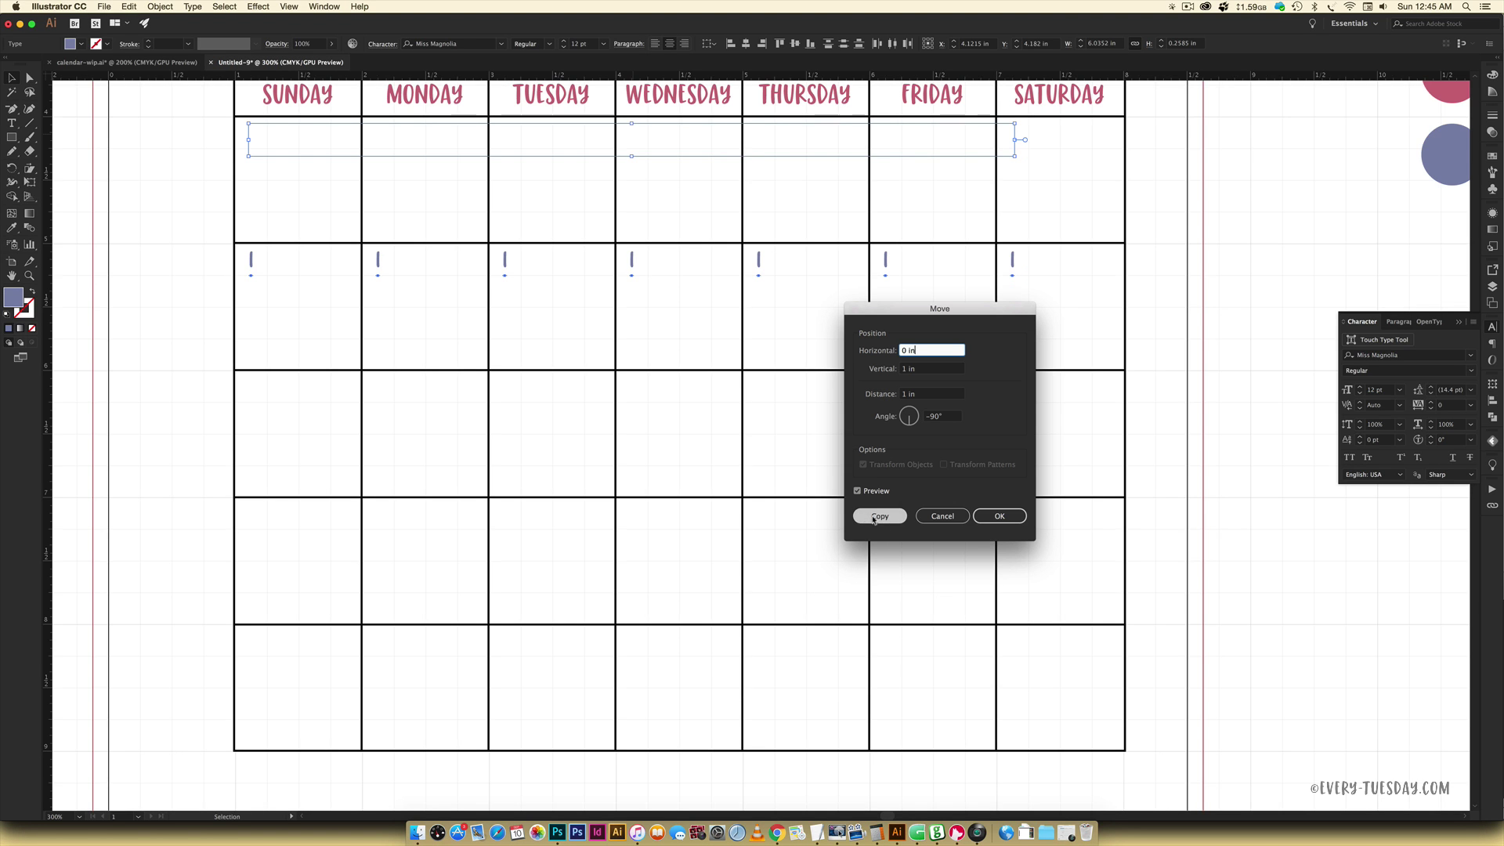
click(875, 516)
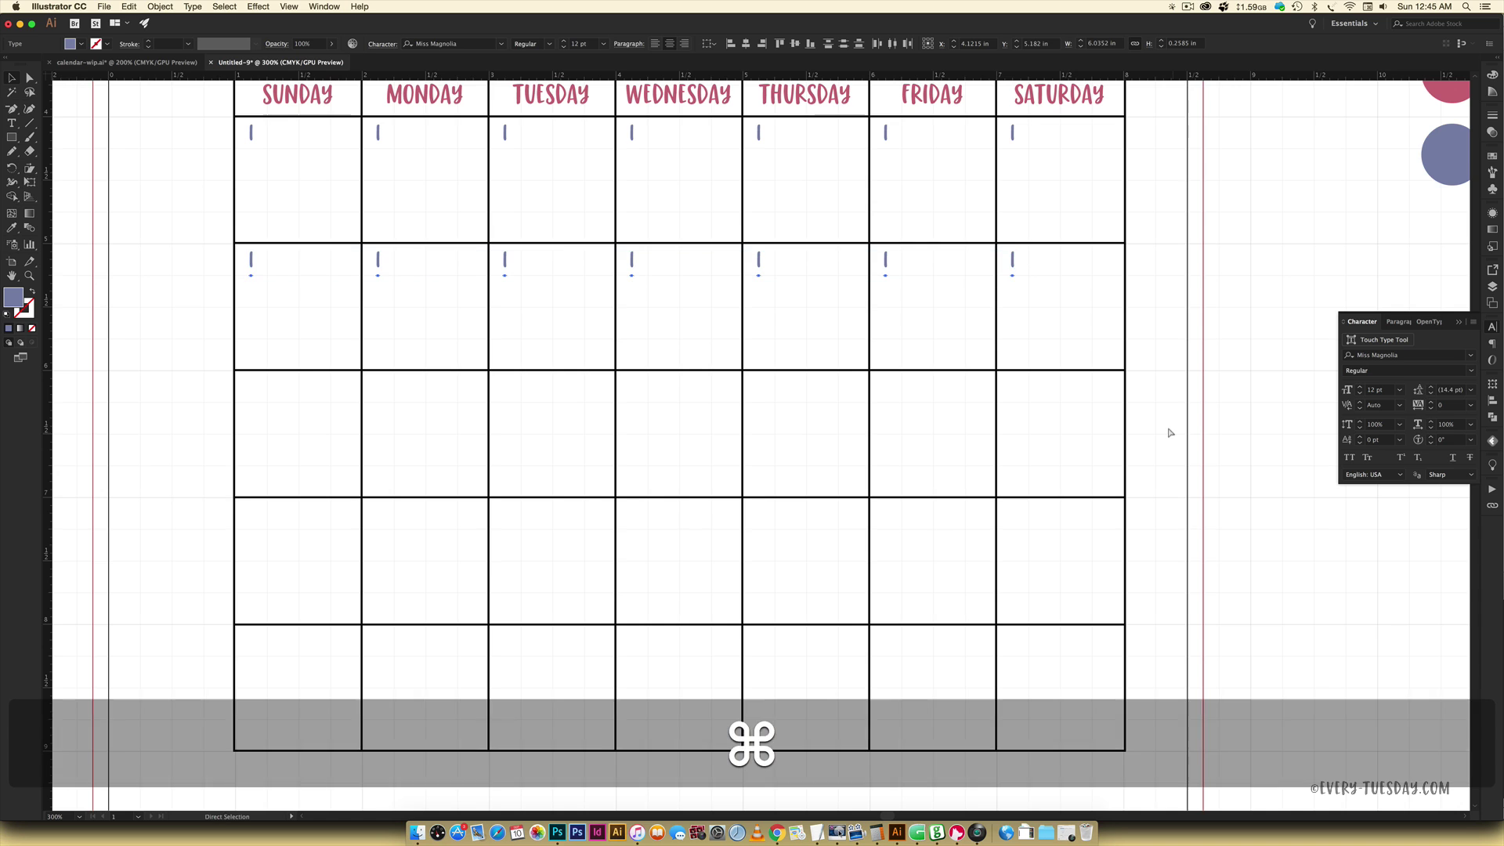
- Repeat the downward copy of the number row three times to fill the remaining week rows, then deselect
key(super+d)
key(super+d)
key(super+d)
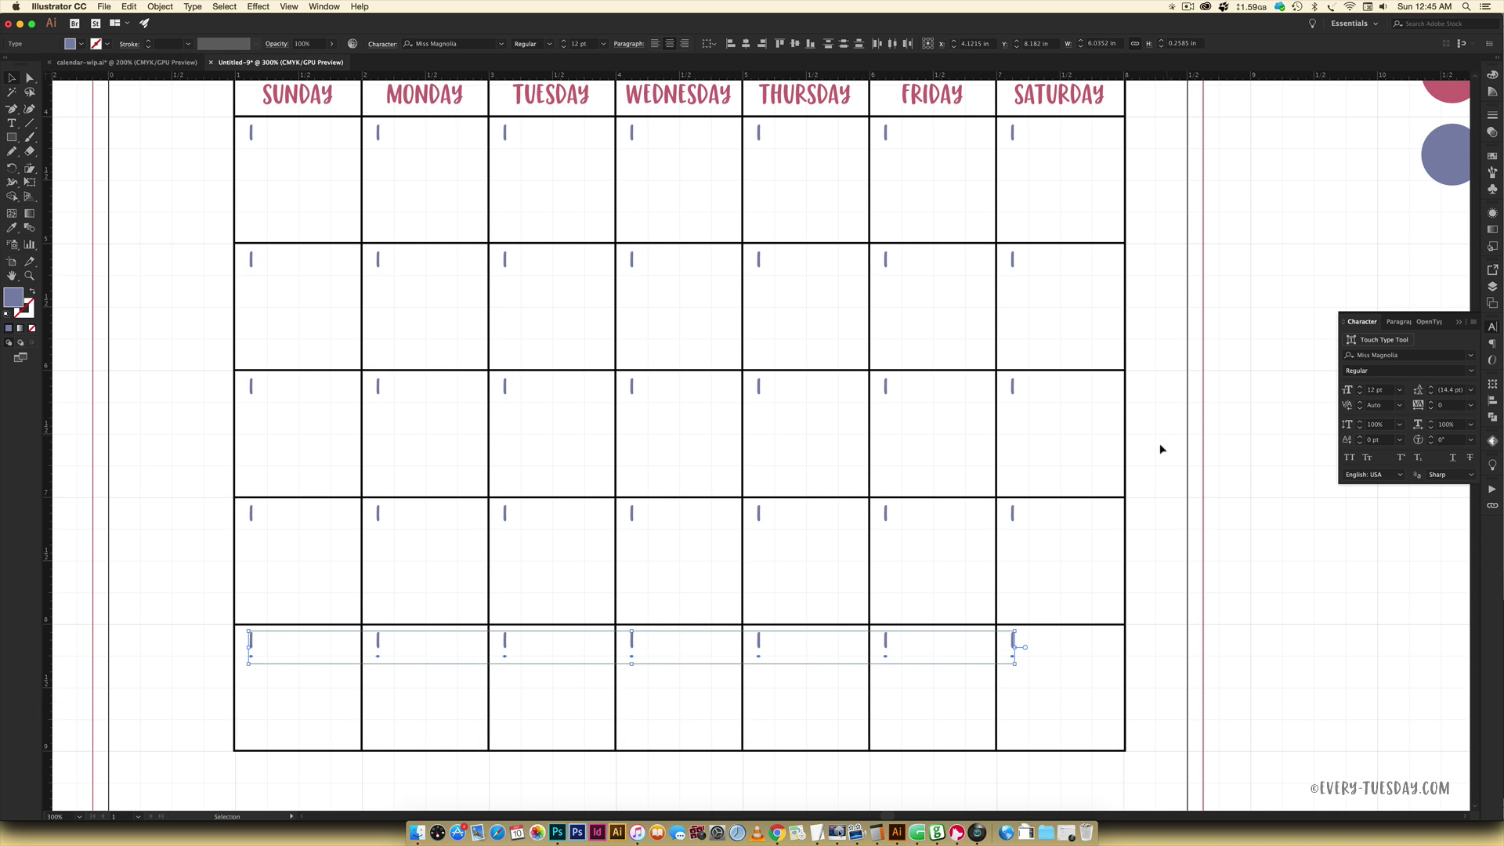
click(913, 439)
- Delete the numbers in the first row's MONDAY and SUNDAY cells
scroll(434, 288, up, 1)
scroll(433, 287, up, 5)
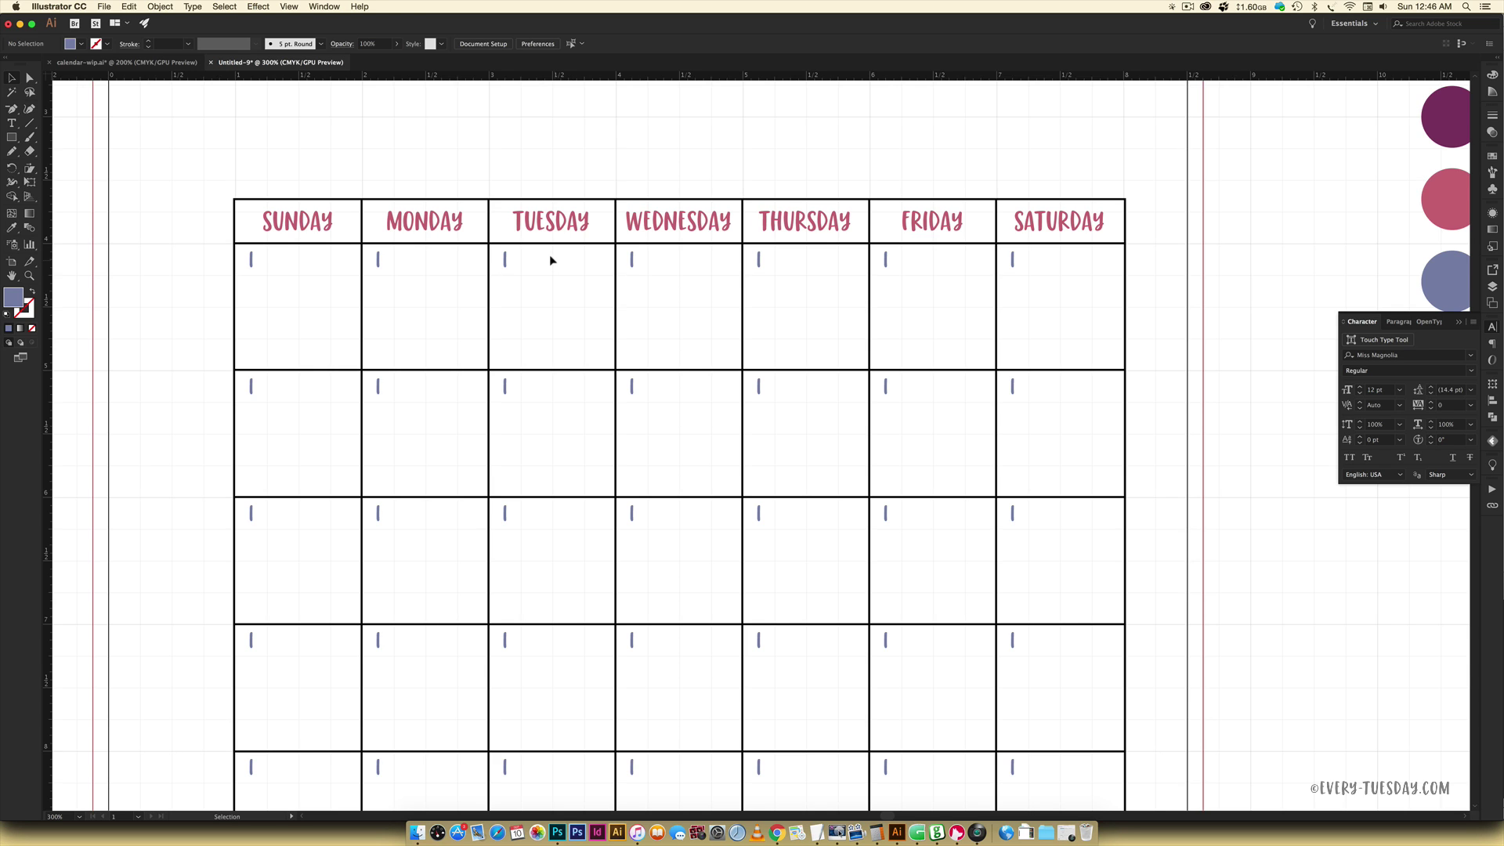
click(375, 259)
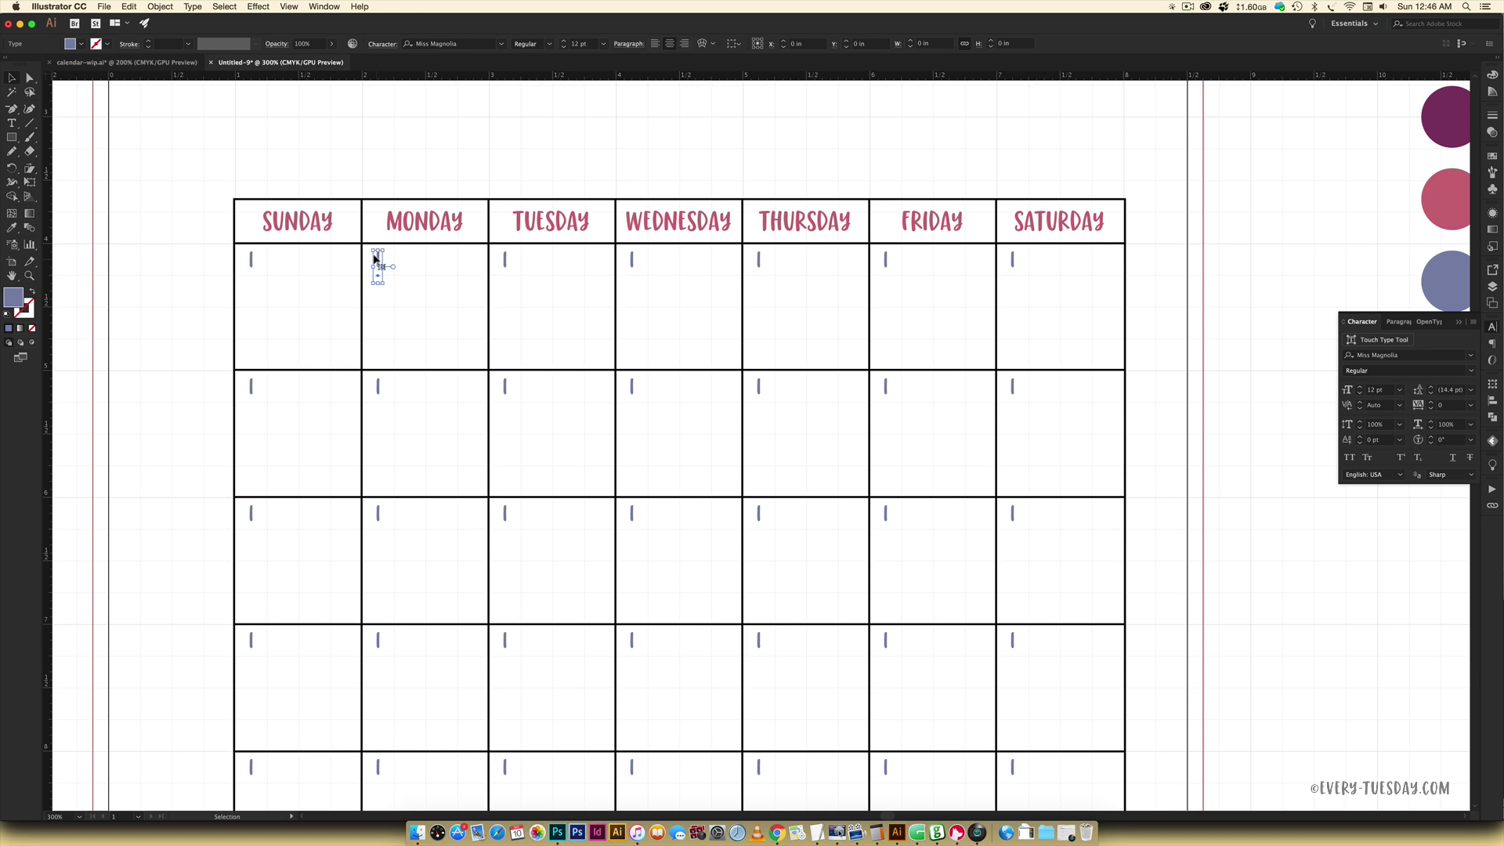
key(BackSpace)
click(248, 257)
key(BackSpace)
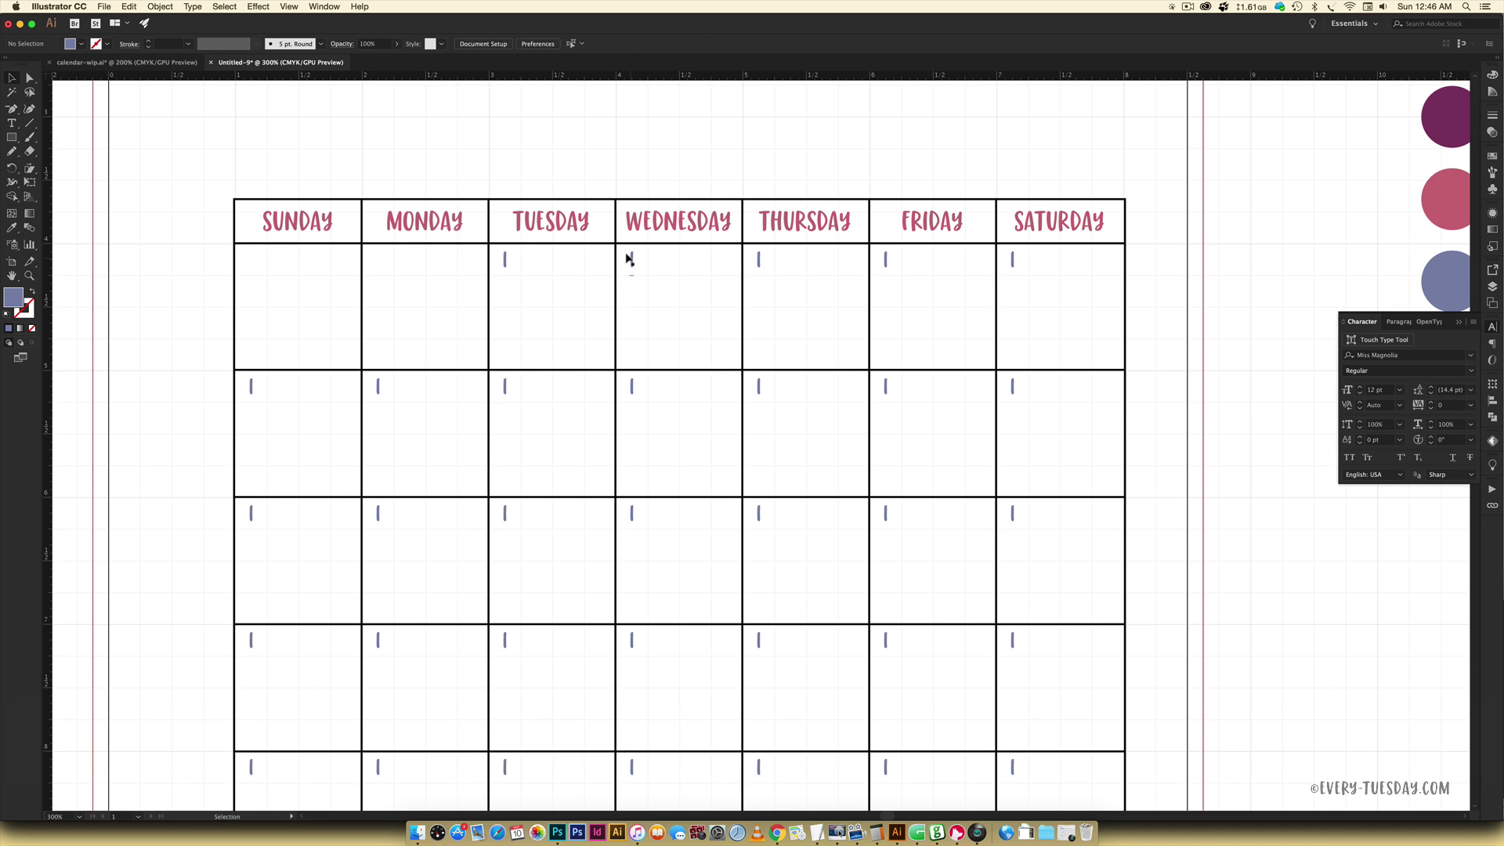
- Replace the first-row numbers from WEDNESDAY through SATURDAY with 2, 3, 4 and 5
key(t)
click(631, 258)
drag(630, 257, 618, 256)
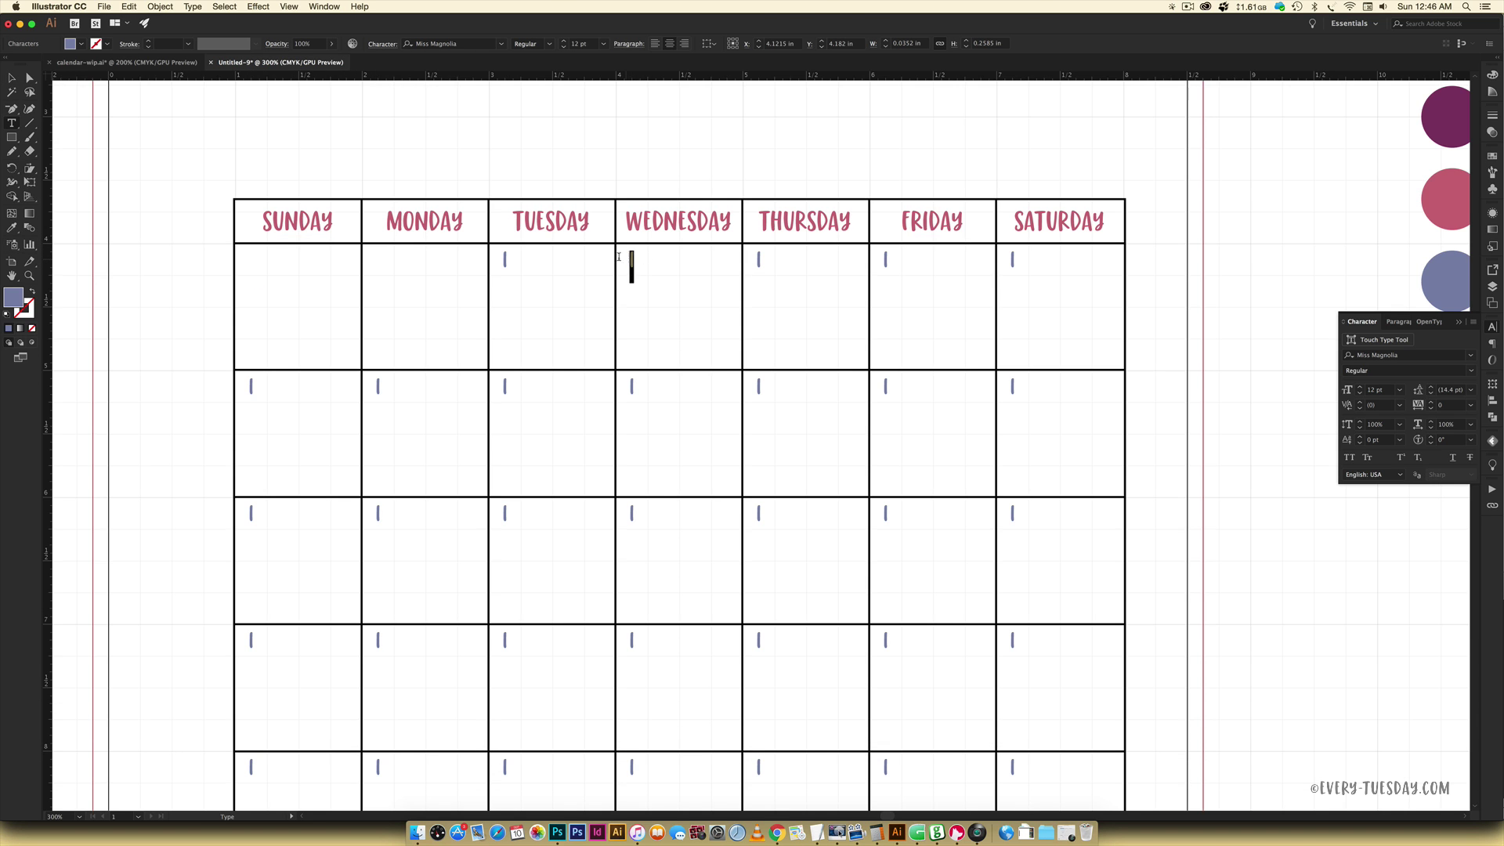
text(2)
drag(758, 257, 753, 256)
text(3)
drag(886, 257, 871, 256)
text(4)
drag(1016, 257, 1004, 256)
text(5)
- Replace the second-row numbers from SUNDAY through SATURDAY with 6 through 12
drag(254, 383, 244, 384)
text(6)
drag(380, 384, 373, 384)
text(7)
drag(508, 383, 498, 384)
text(8)
drag(634, 384, 627, 383)
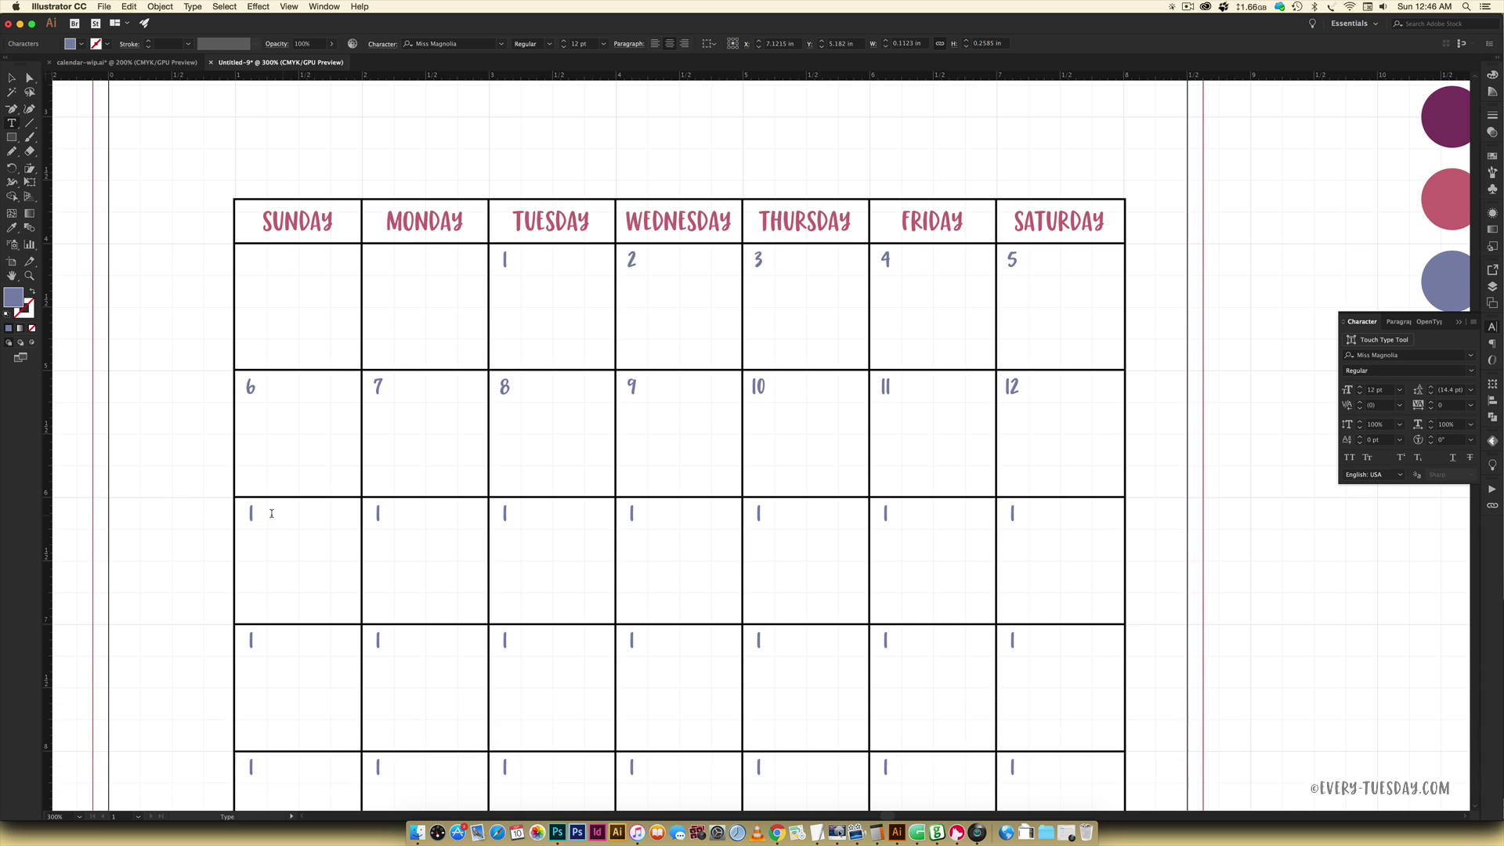
- Renumber the last three week rows consecutively from 13 through 31, ending in the bottom row's Thursday cell
text(15 16 17 18 19)
scroll(504, 548, down, 3)
text(2021)
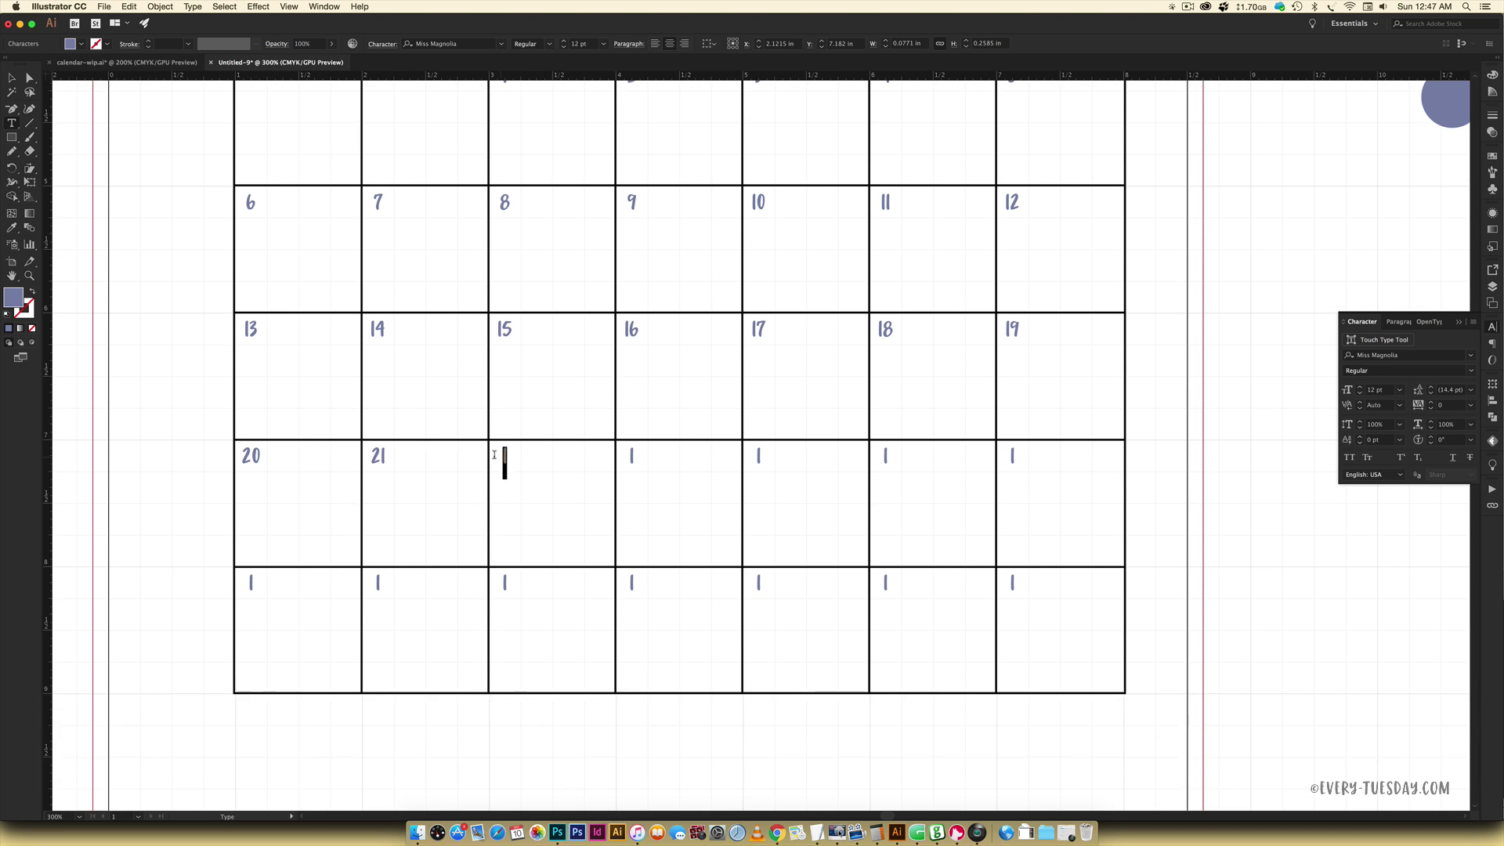
text(5)
drag(1017, 456, 1008, 456)
text(262728293031)
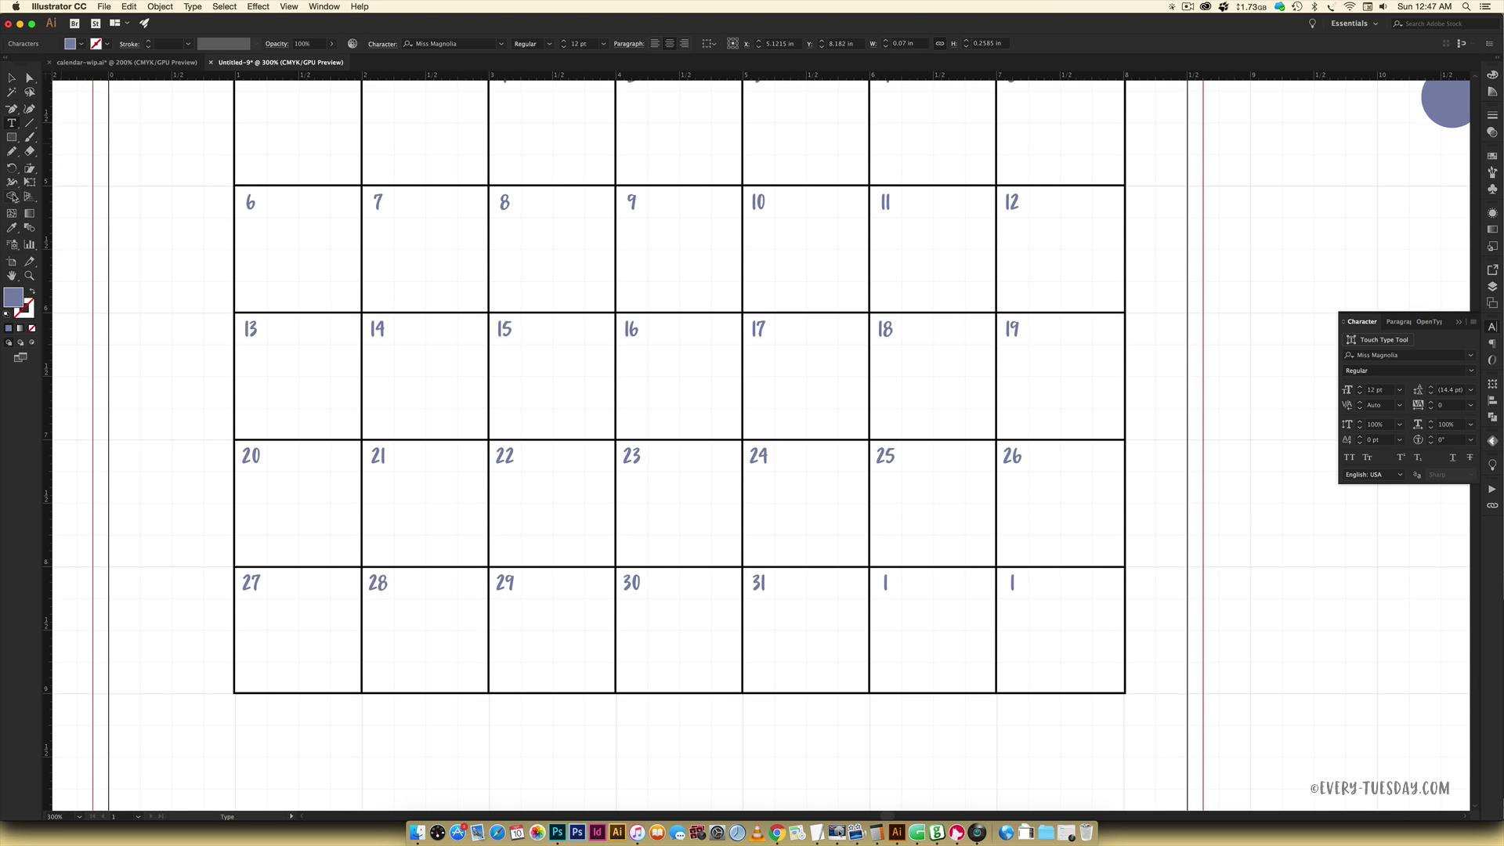
- Finish the text editing and delete the leftover 1 in the bottom row's Friday cell
key(Escape)
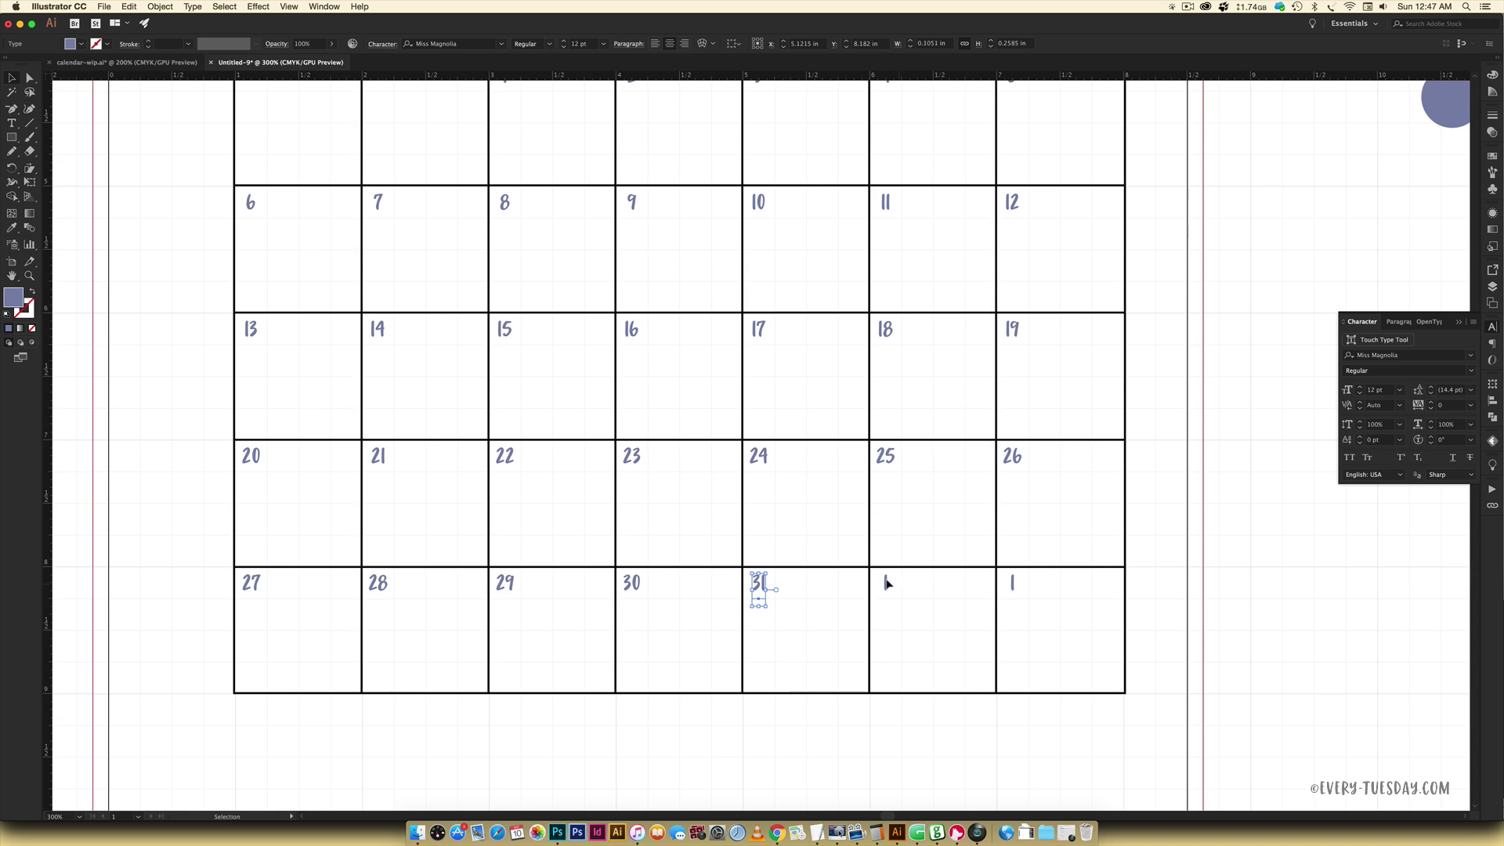
click(884, 585)
click(884, 584)
key(BackSpace)
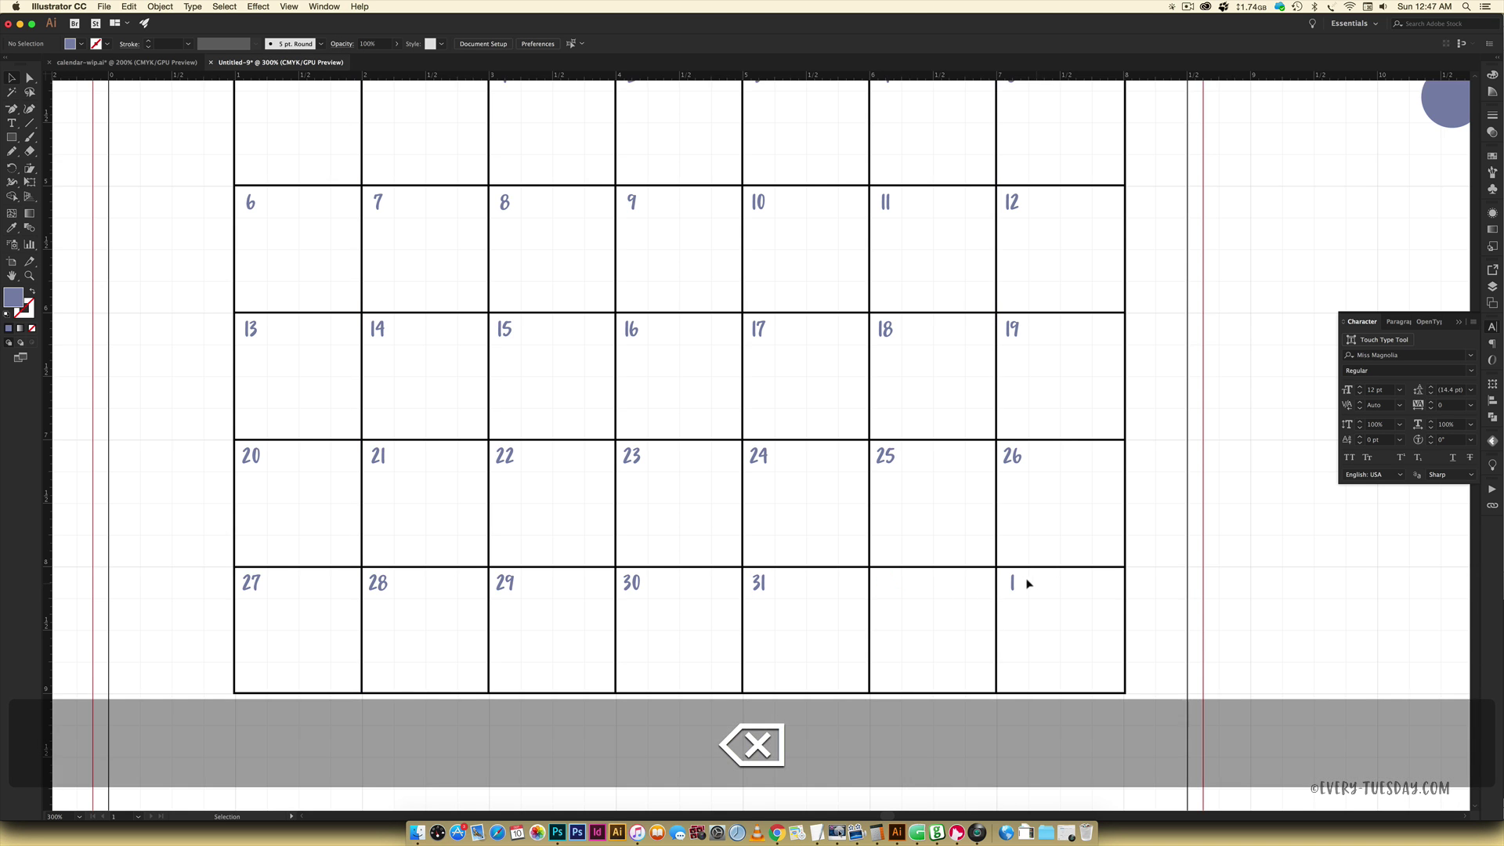
- Delete the leftover 1 in the bottom row's Saturday cell
click(1009, 584)
key(BackSpace)
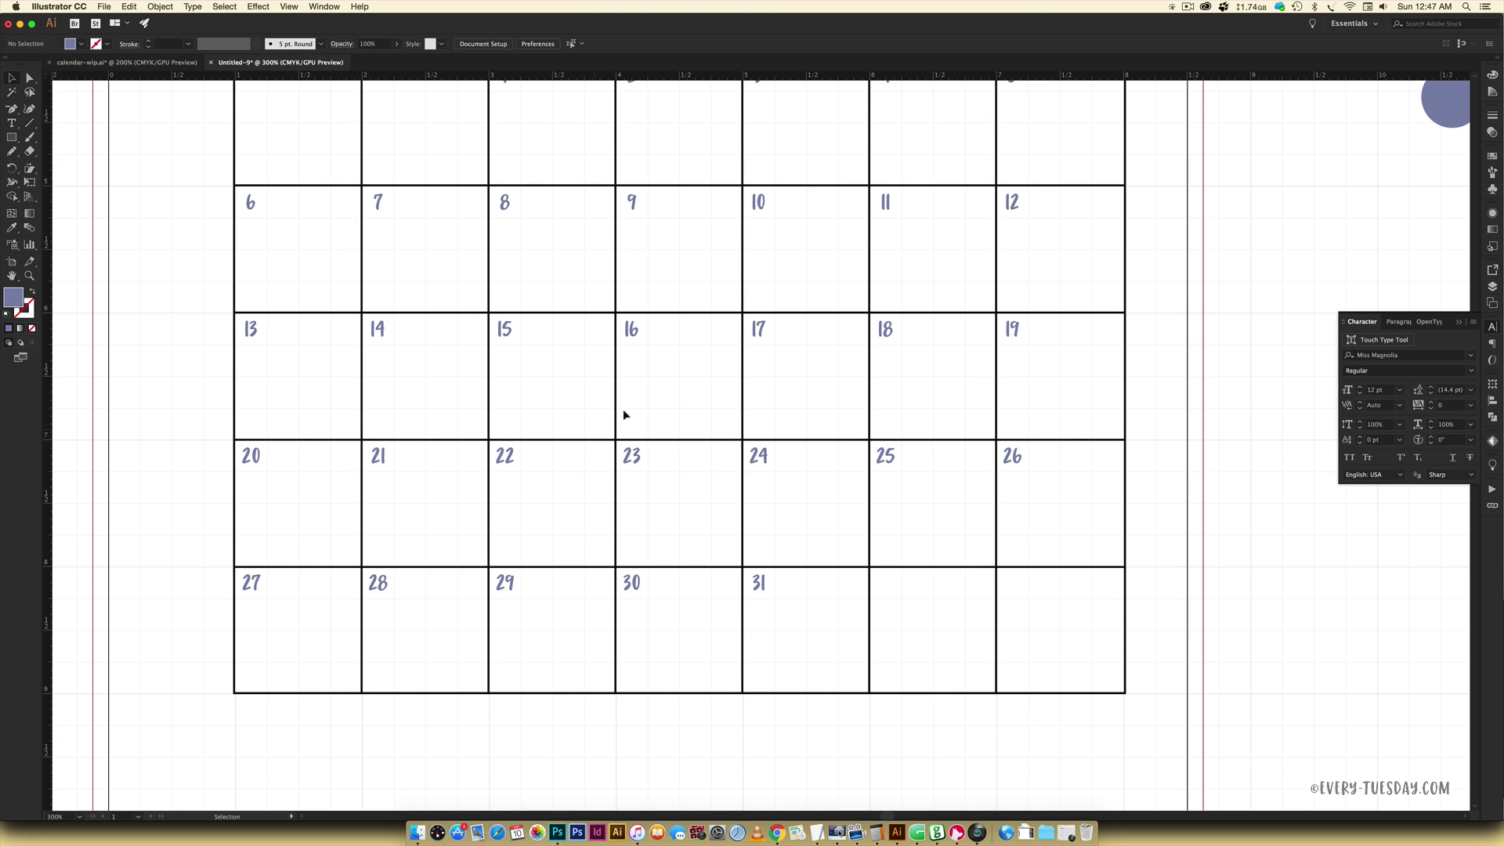
scroll(728, 483, up, 5)
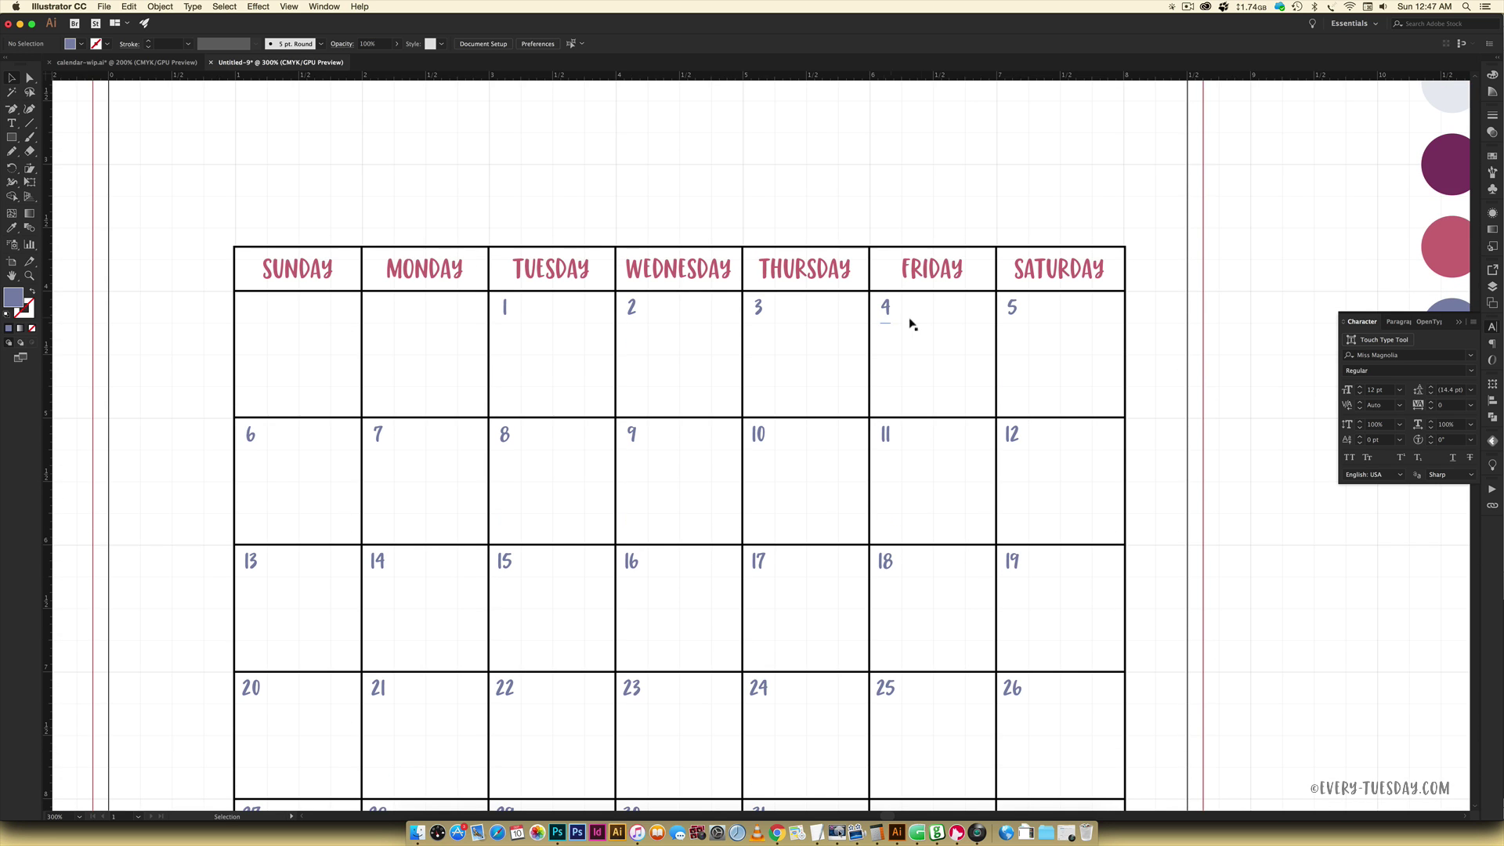
scroll(699, 437, up, 1)
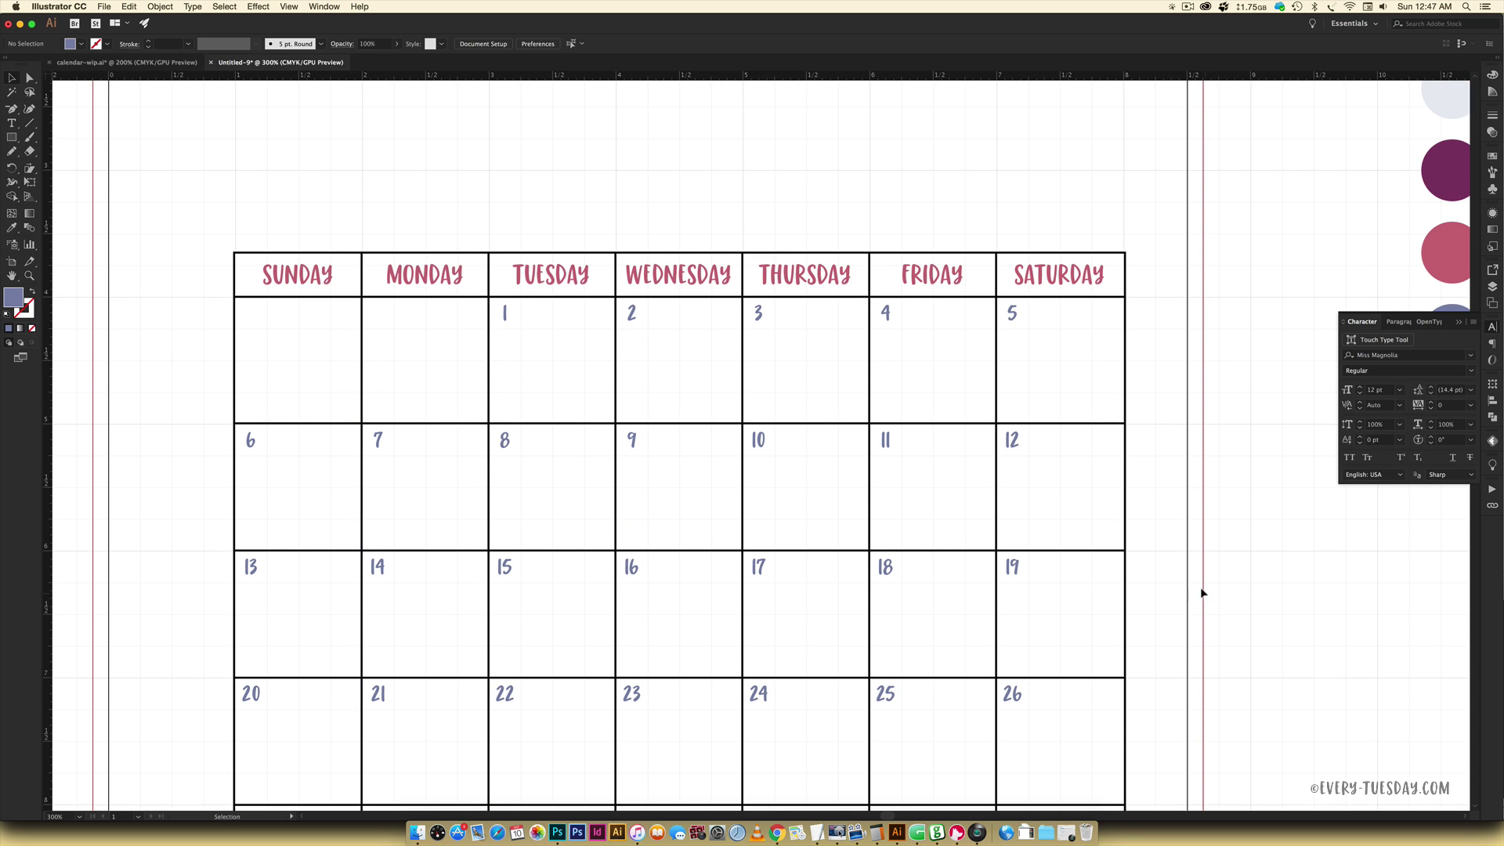
key(super+minus)
key(super+minus)
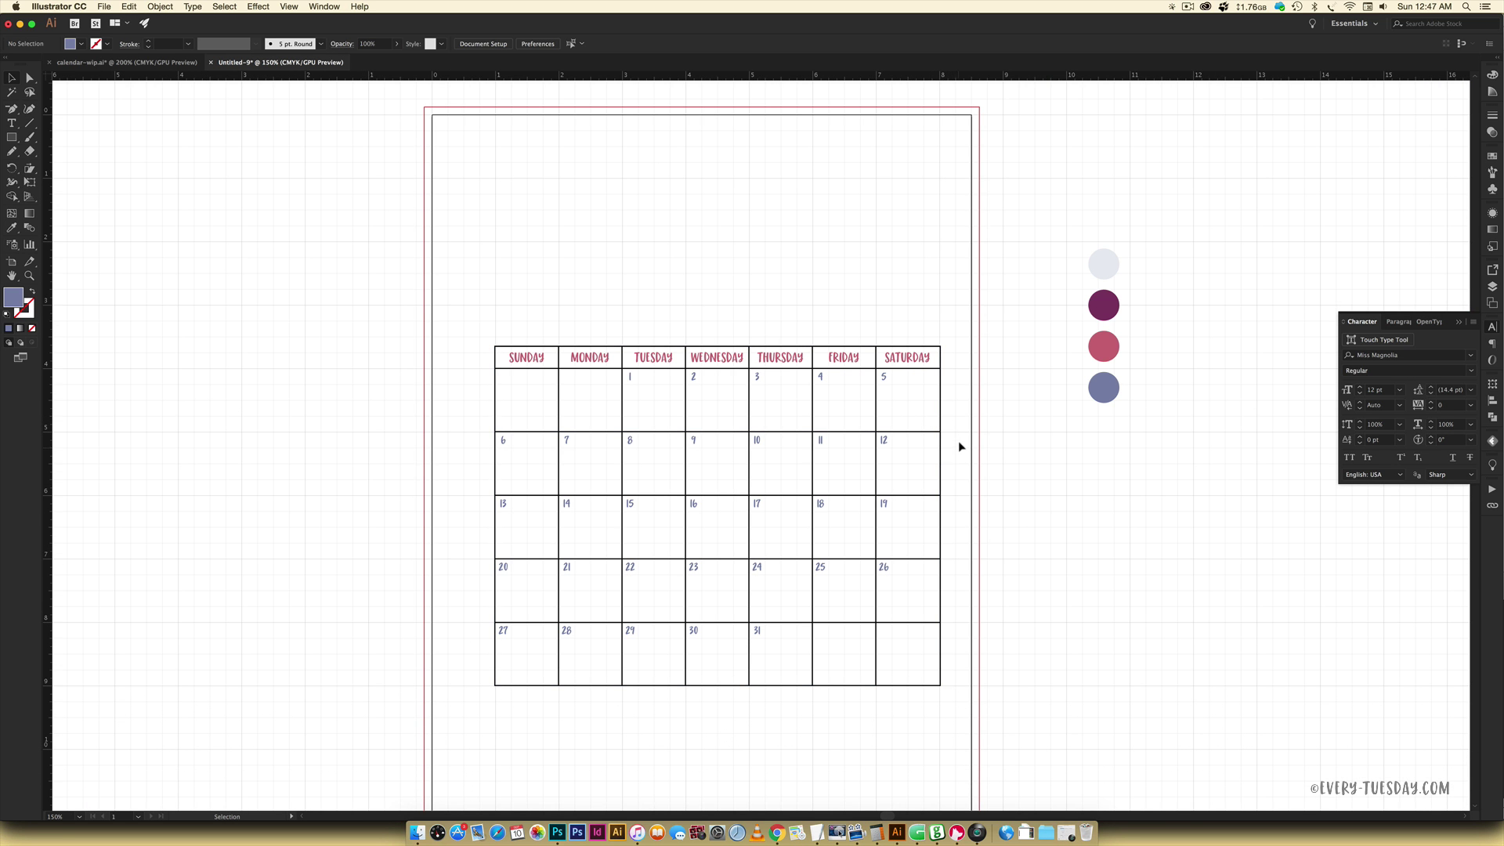
- Fill the calendar's outer rectangle with the palest grey-blue swatch colour and remove its black outline
click(135, 64)
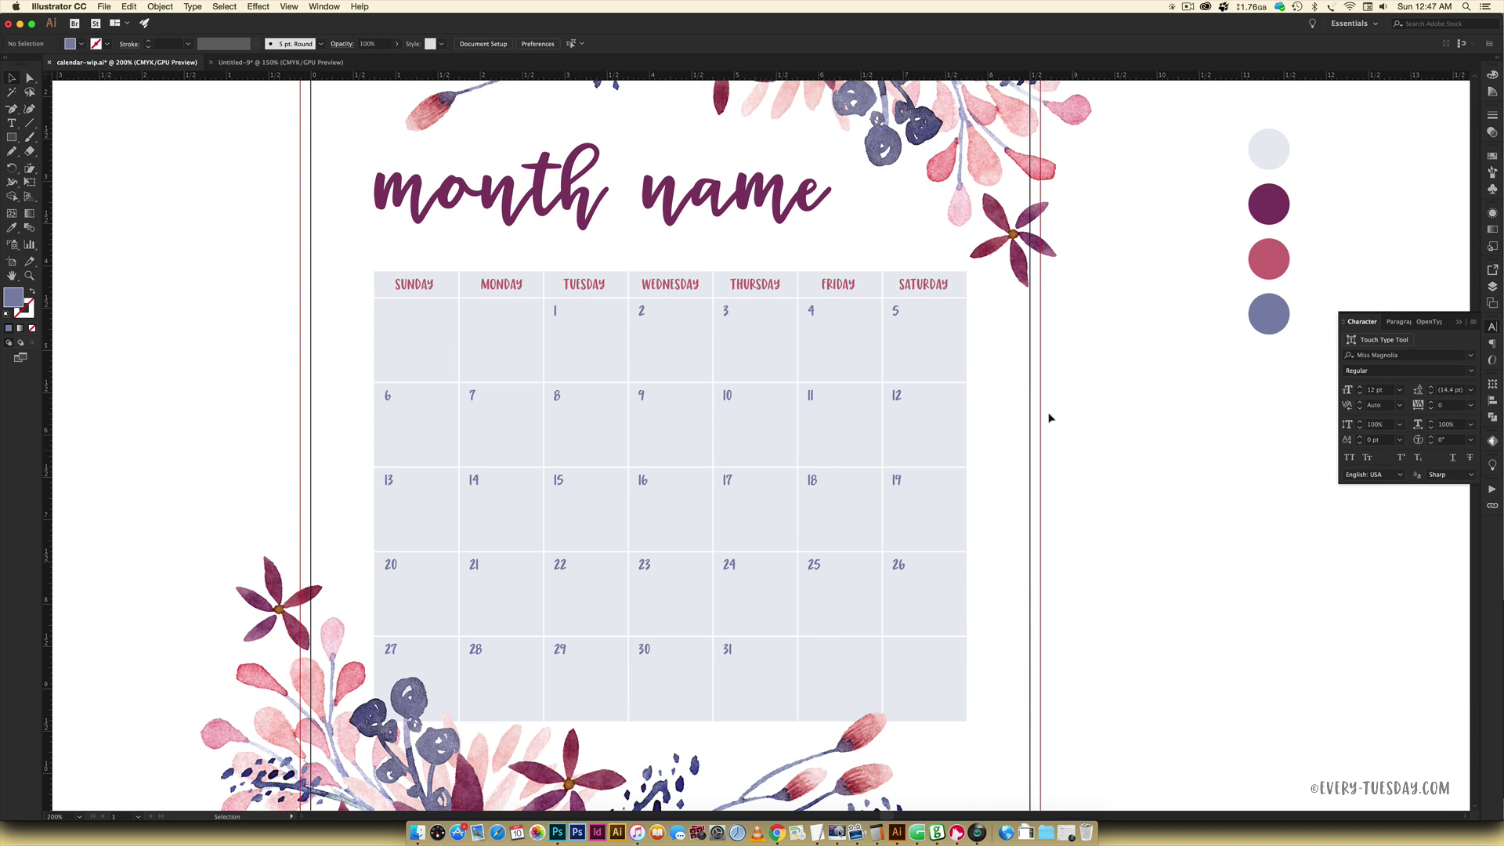
click(279, 63)
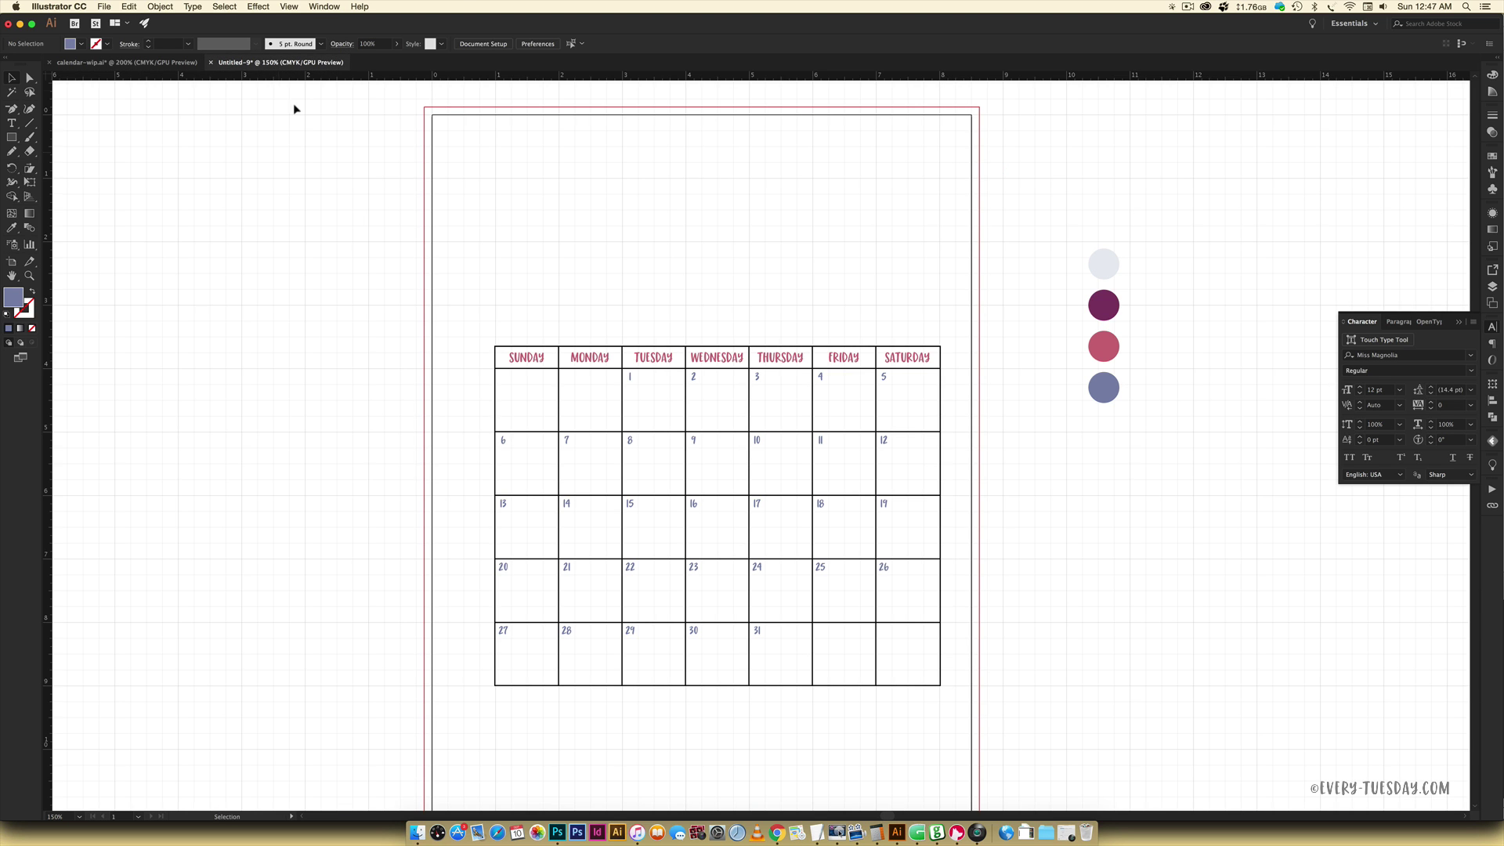
click(940, 404)
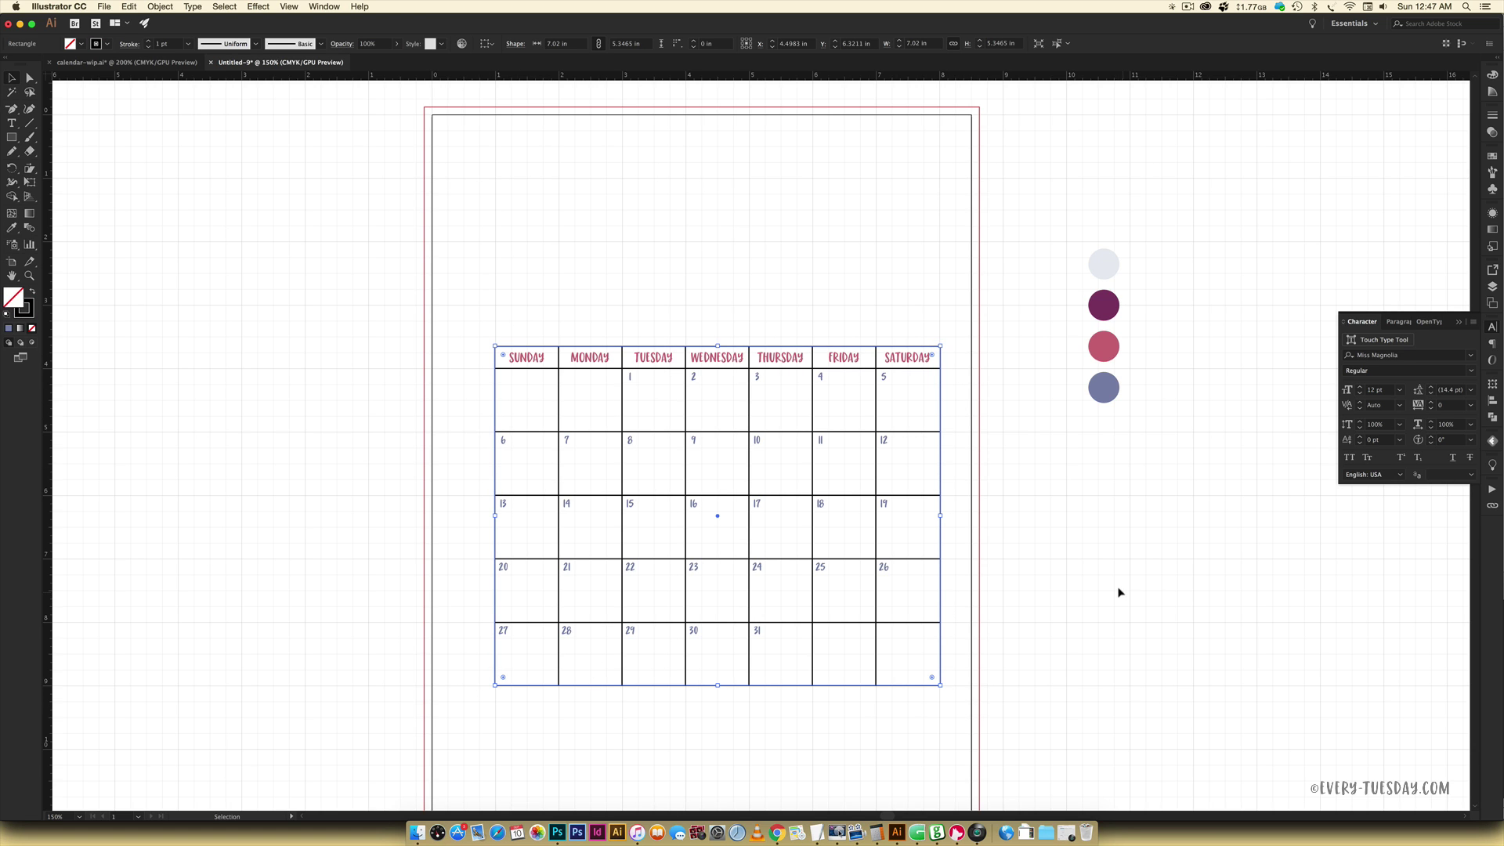
click(33, 291)
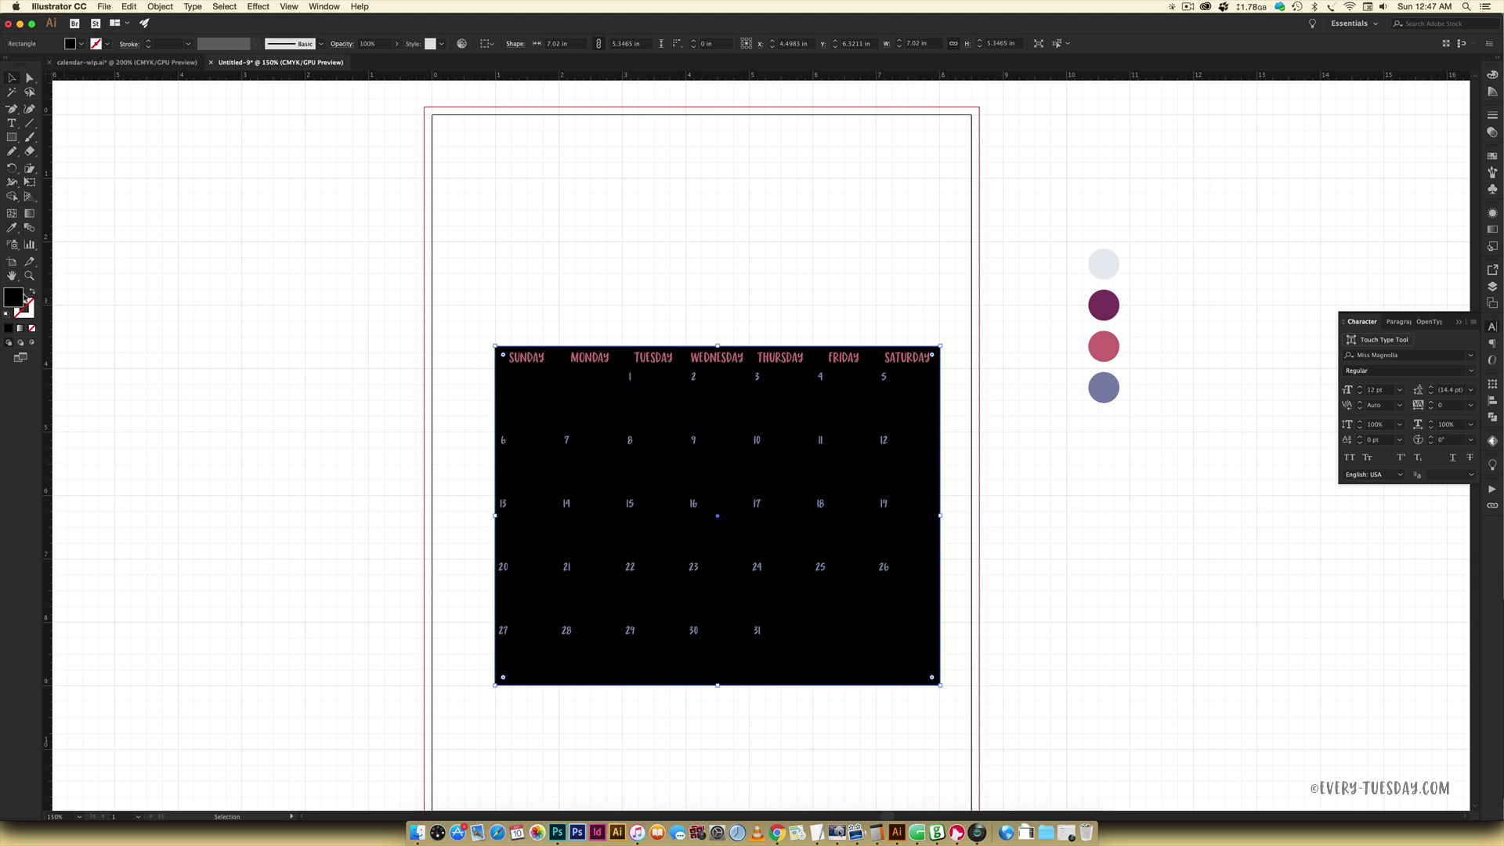
key(i)
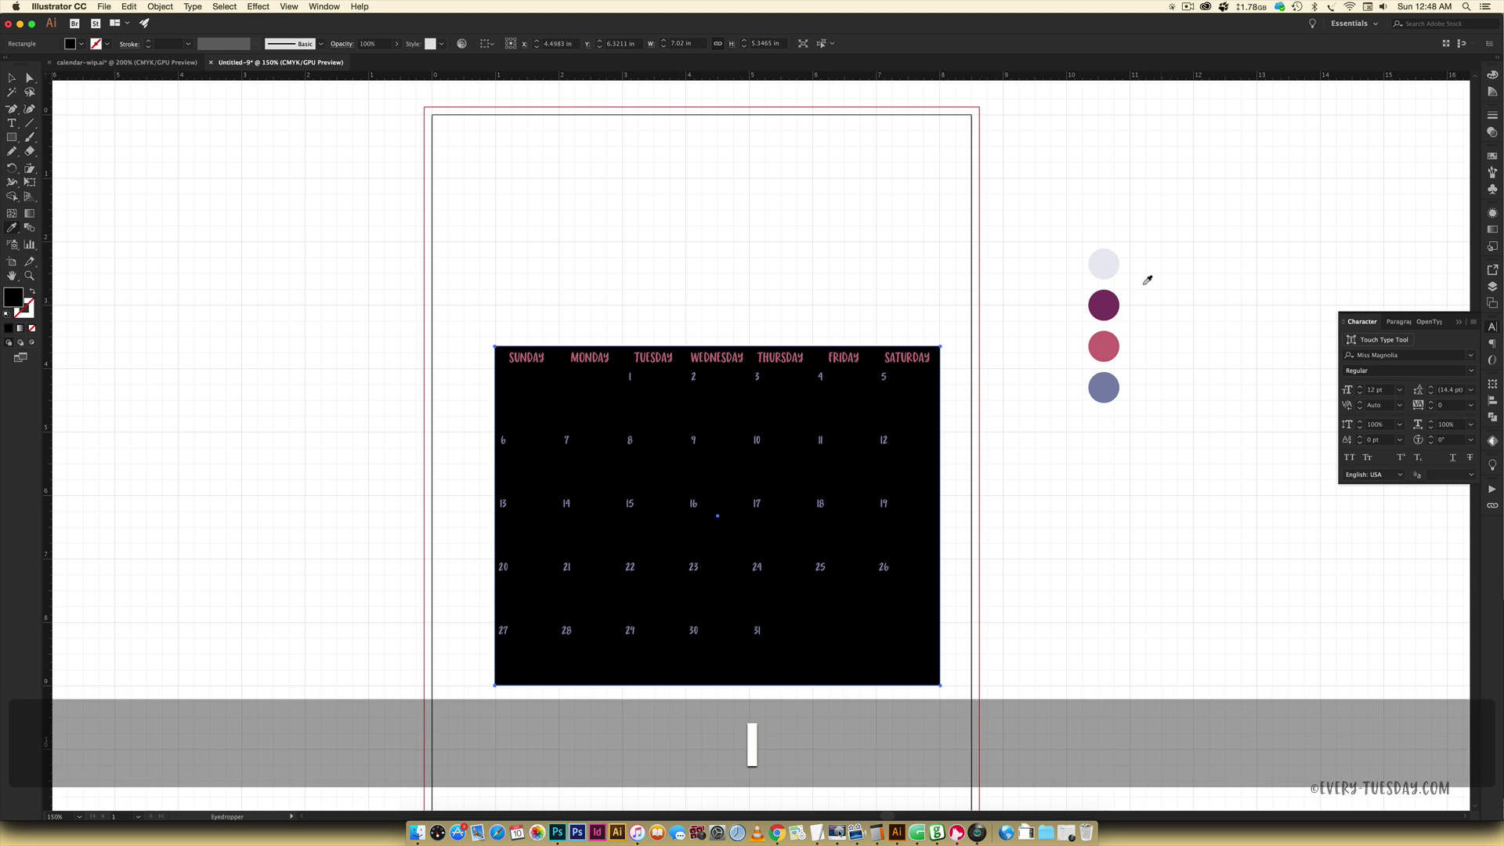
click(1111, 270)
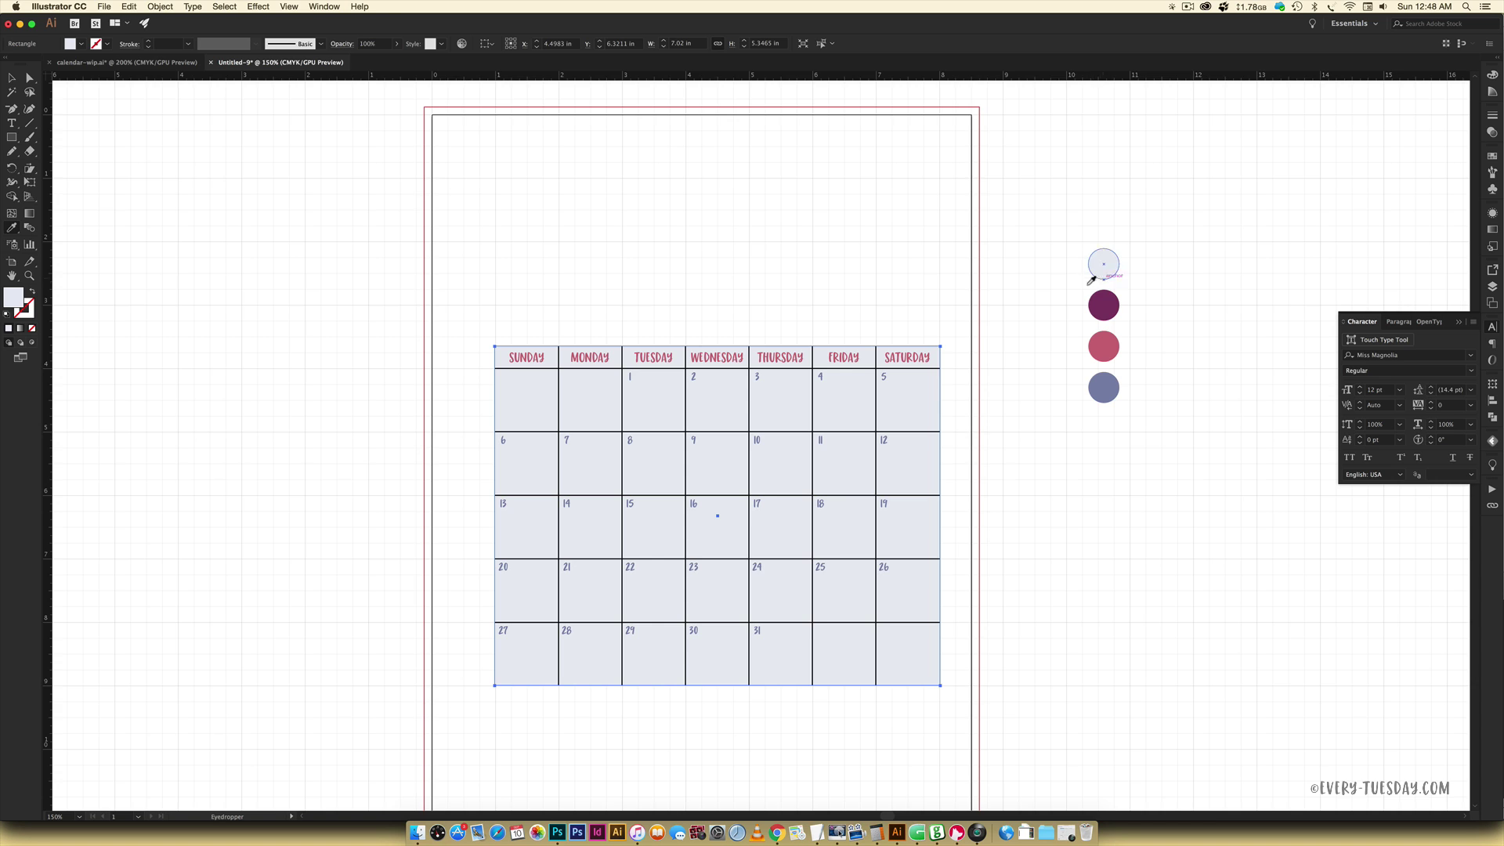
key(v)
- Recolour all inner calendar divider lines, including the one beneath the weekday headings, with a white stroke
click(913, 430)
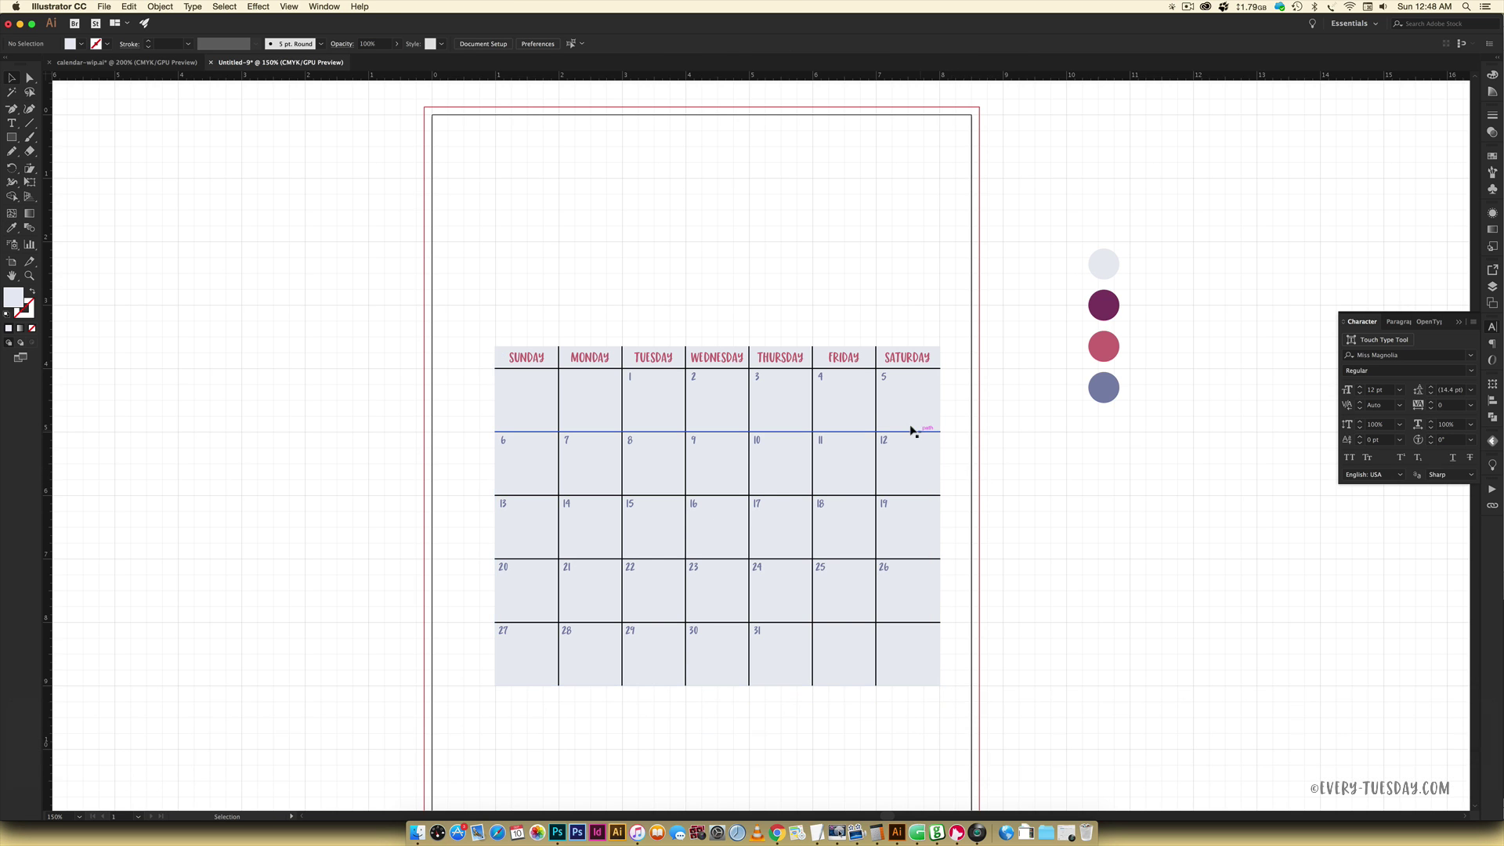
shift+click(875, 402)
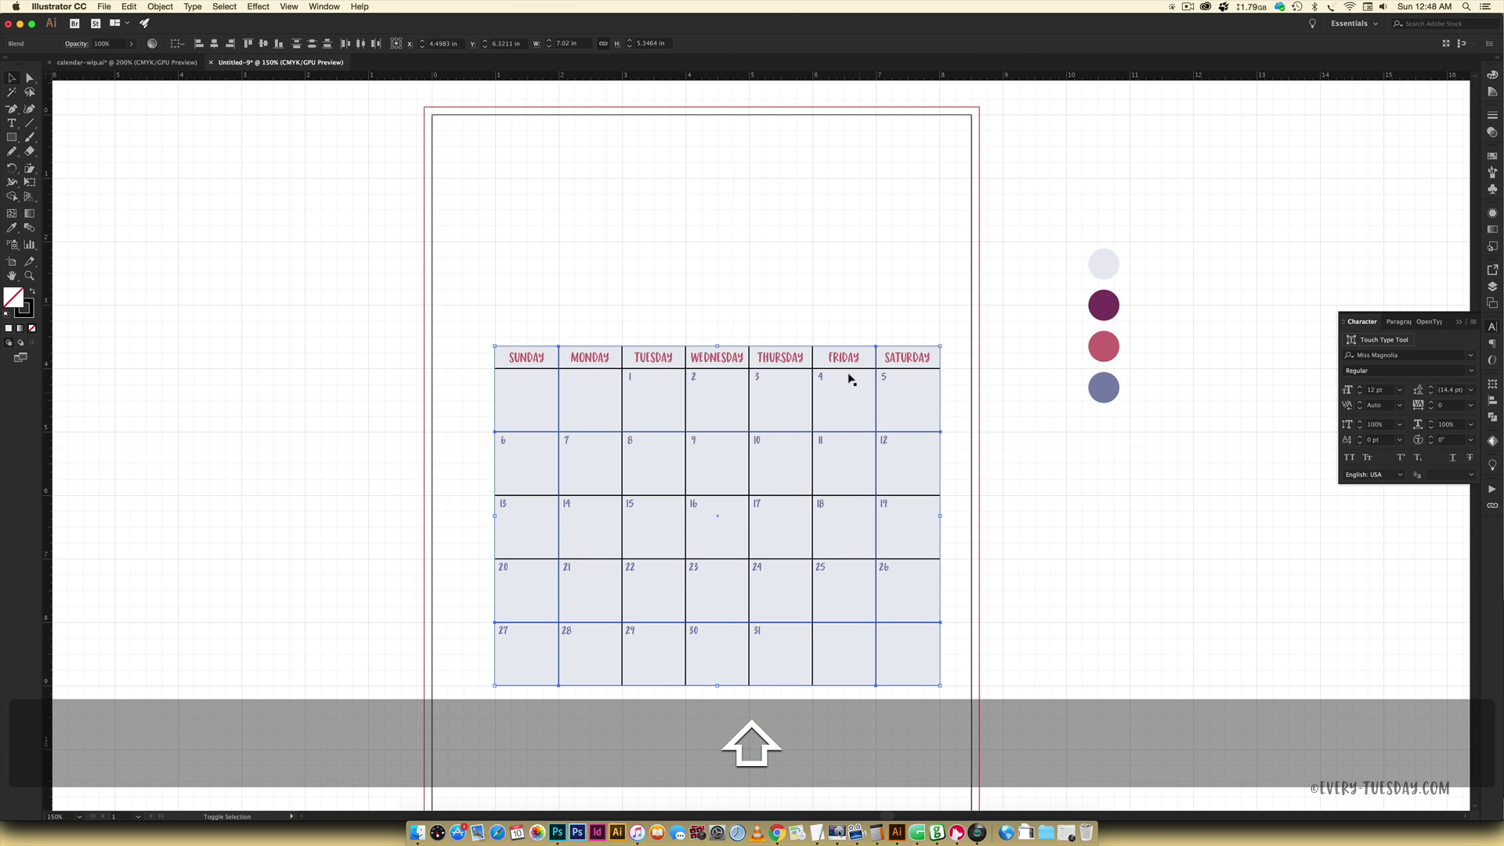
shift+click(907, 368)
key(i)
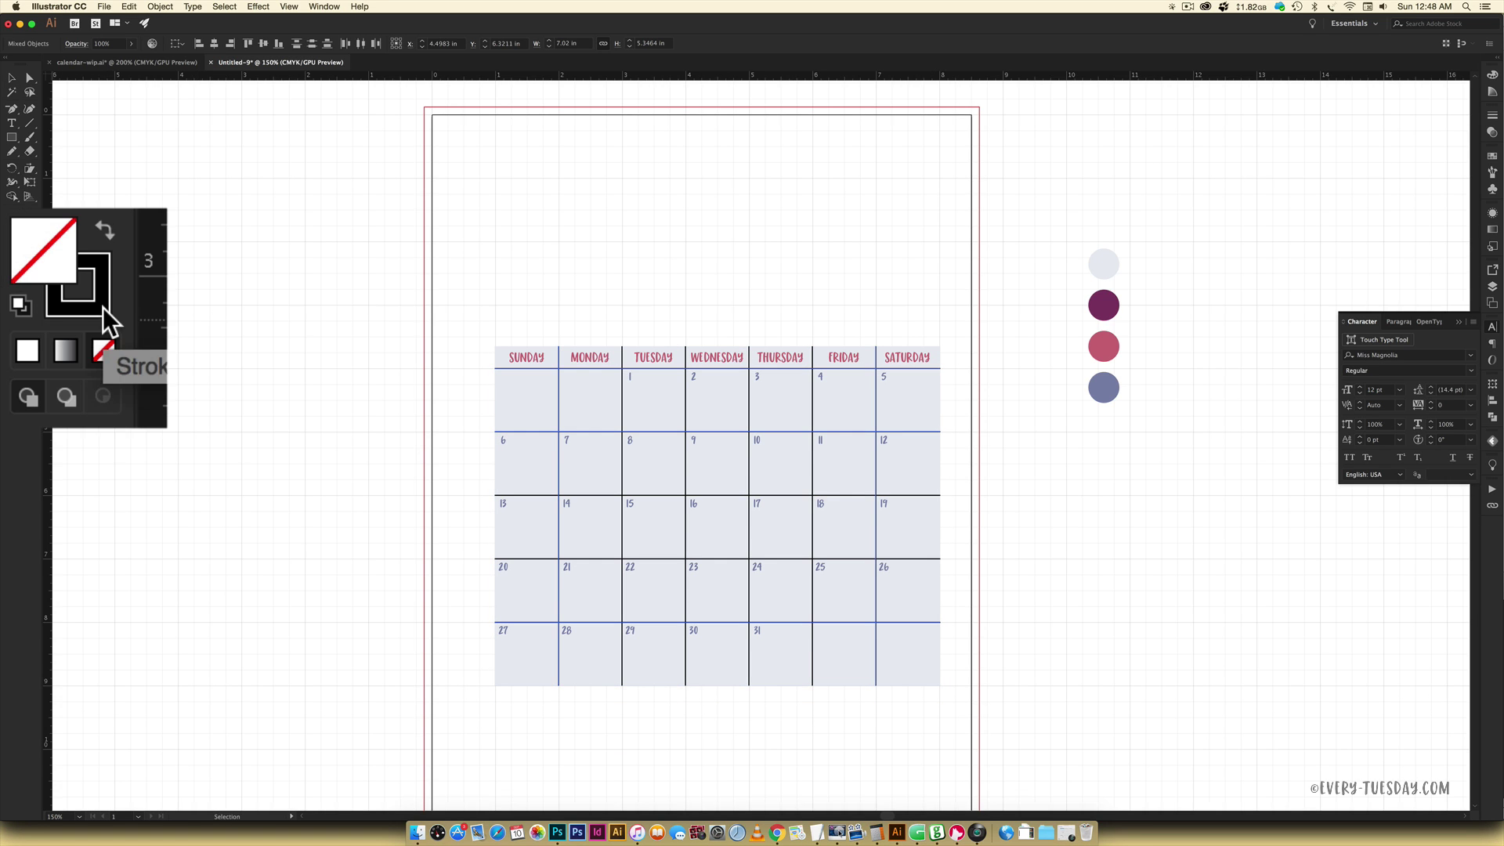
click(30, 314)
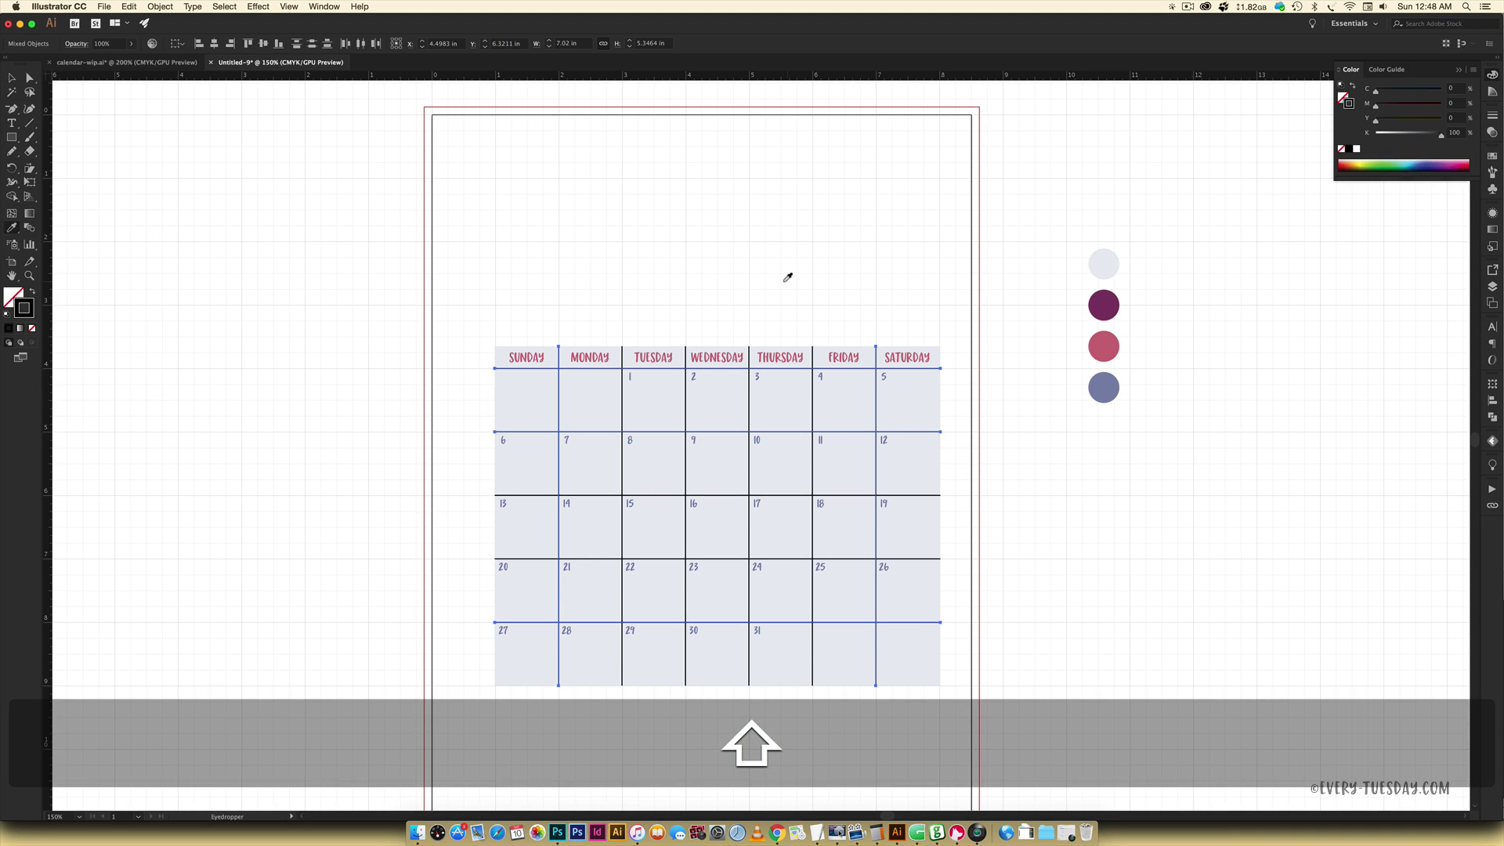
shift+click(791, 279)
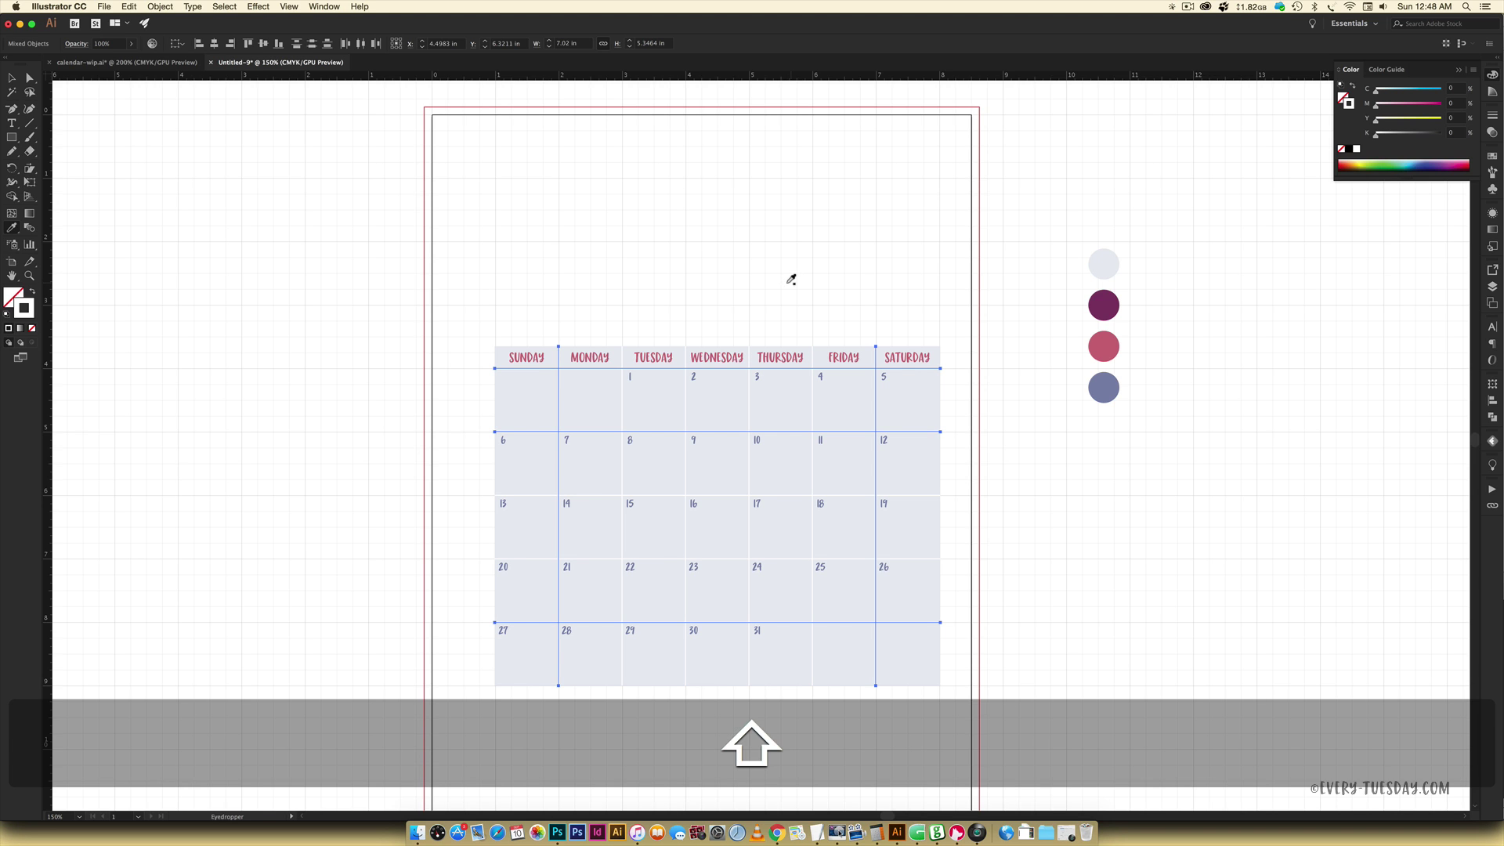
key(v)
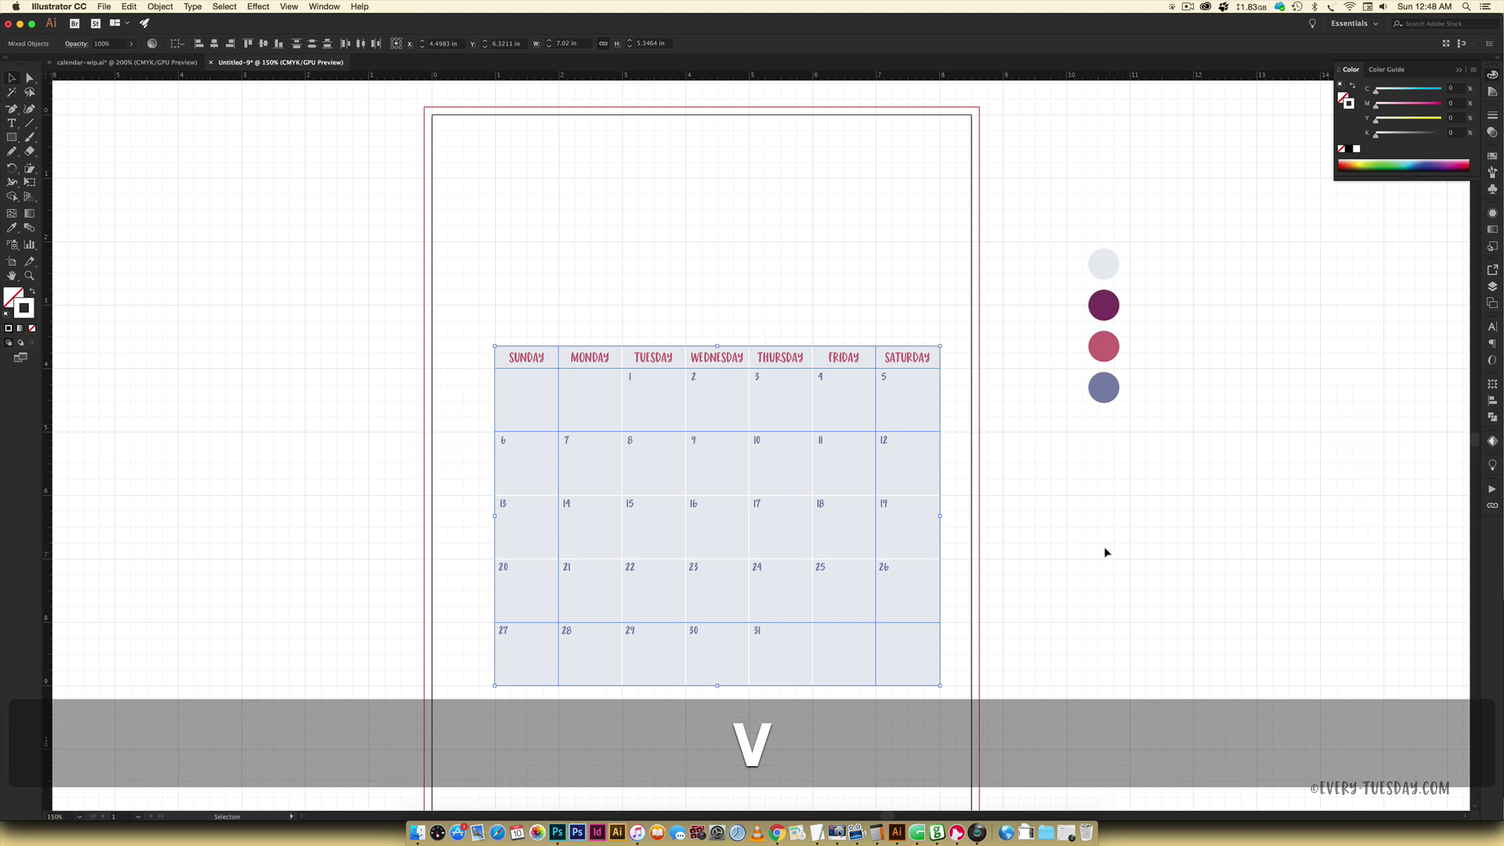
click(963, 371)
- Group the whole calendar with its headings and dates, and centre the group horizontally on the artboard
drag(966, 309, 502, 712)
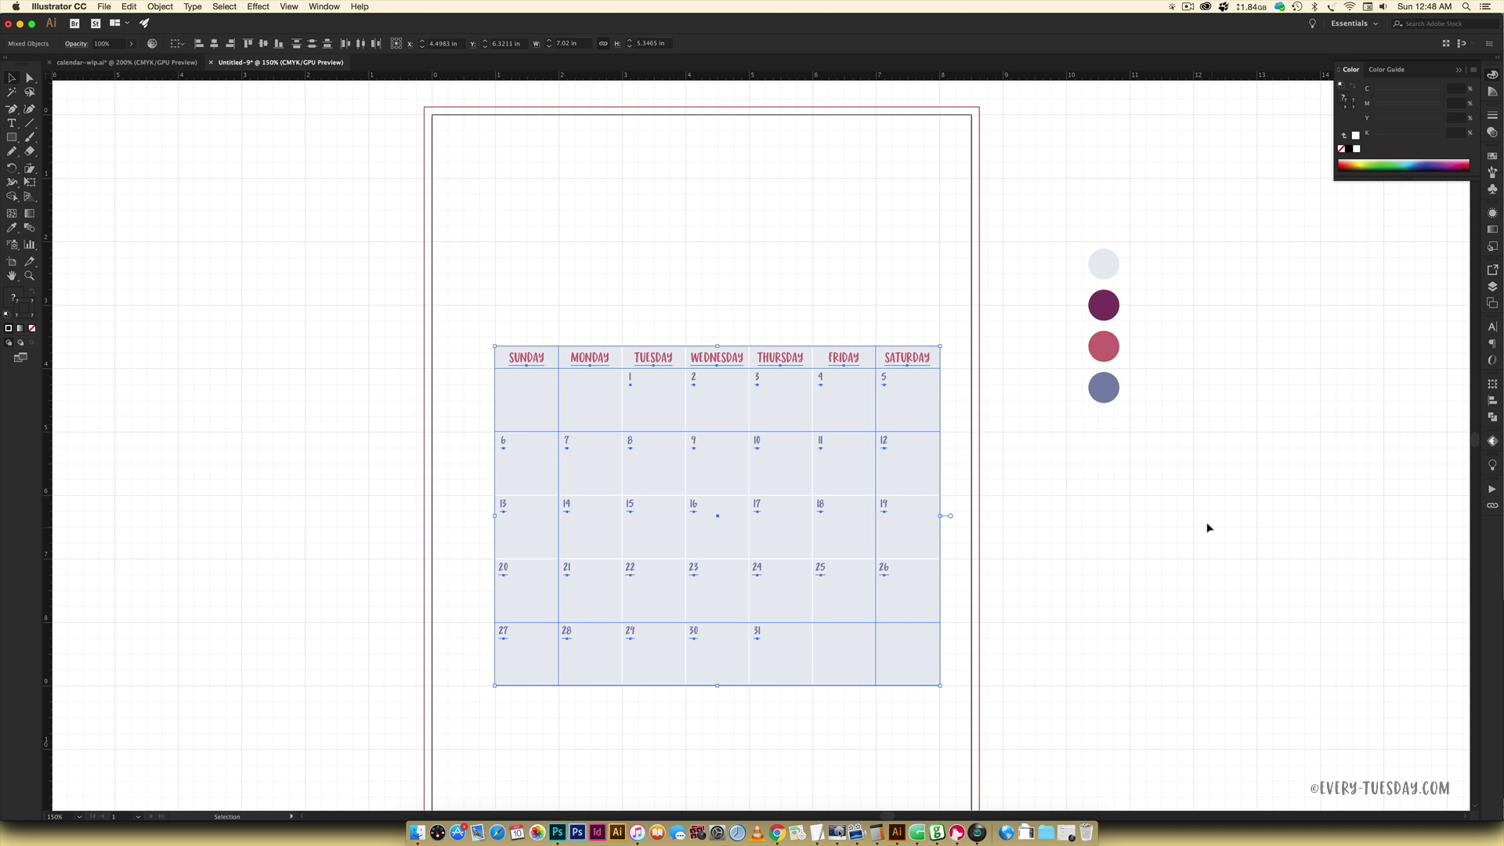
key(super+g)
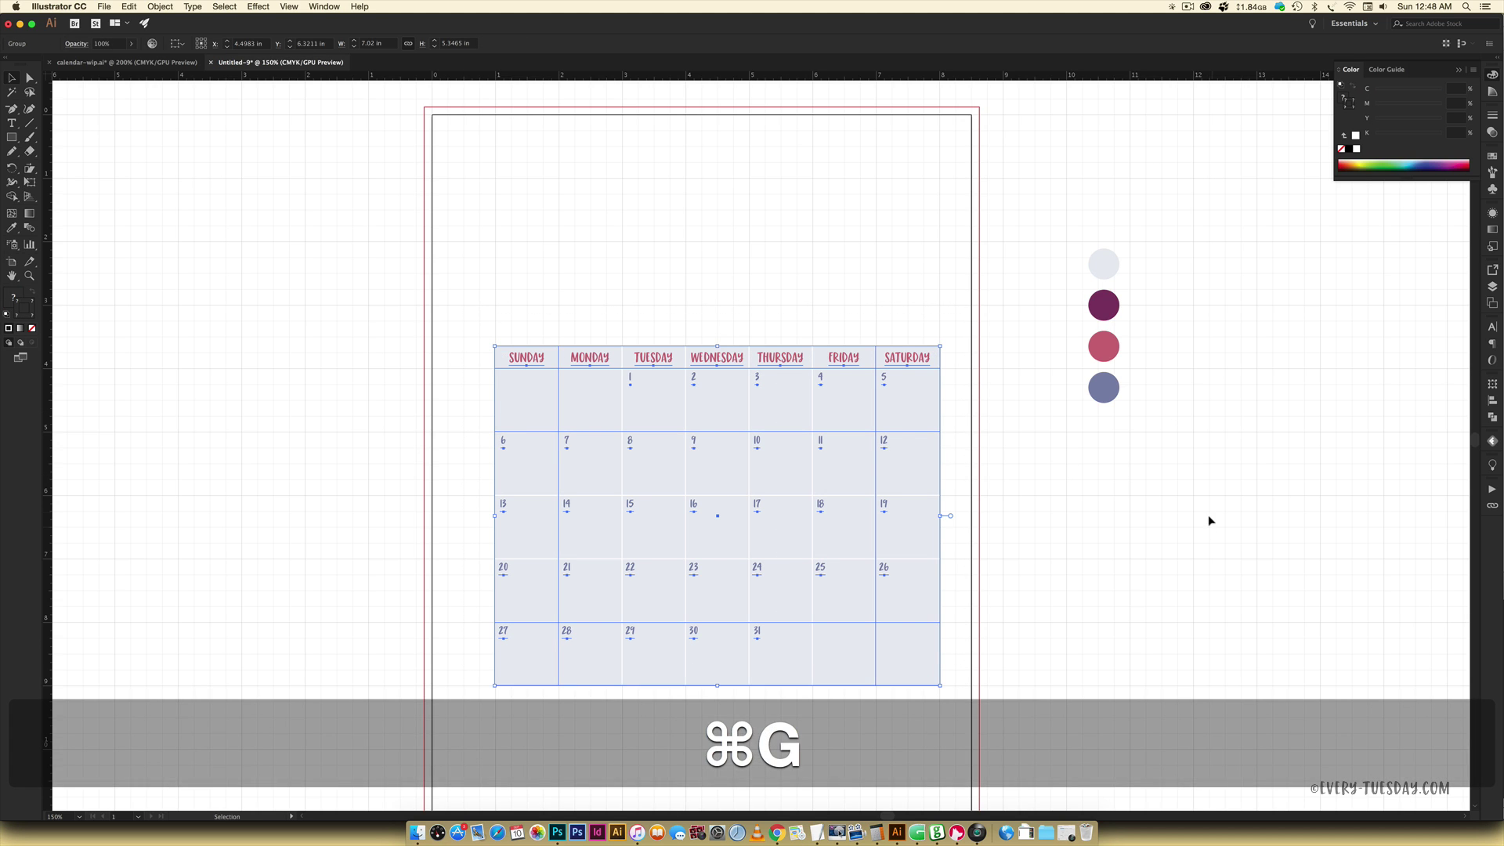
scroll(1191, 494, down, 2)
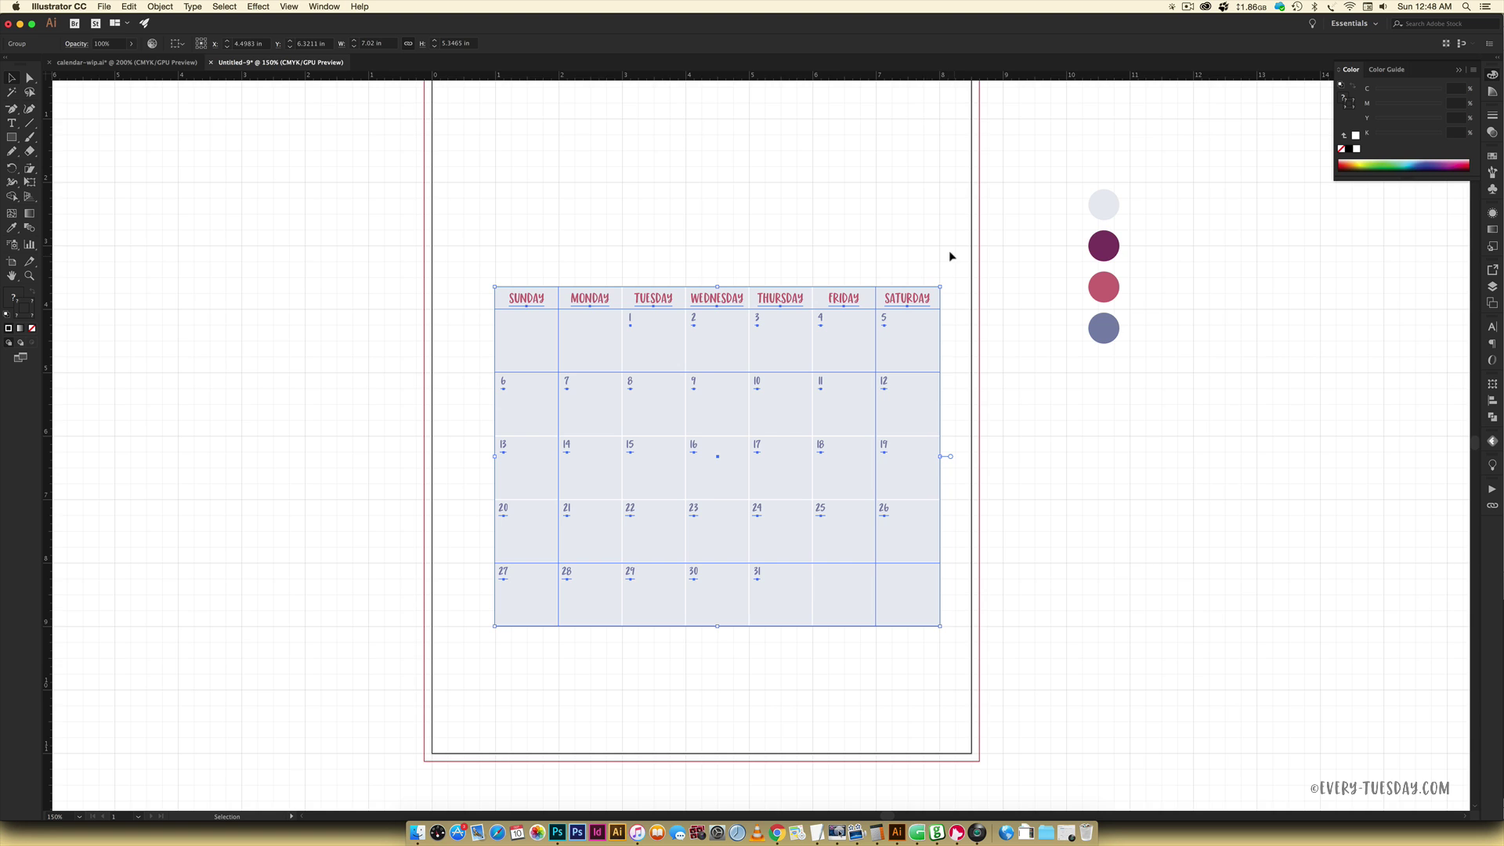
key(super+equal)
key(super+equal)
key(space)
drag(435, 219, 491, 416)
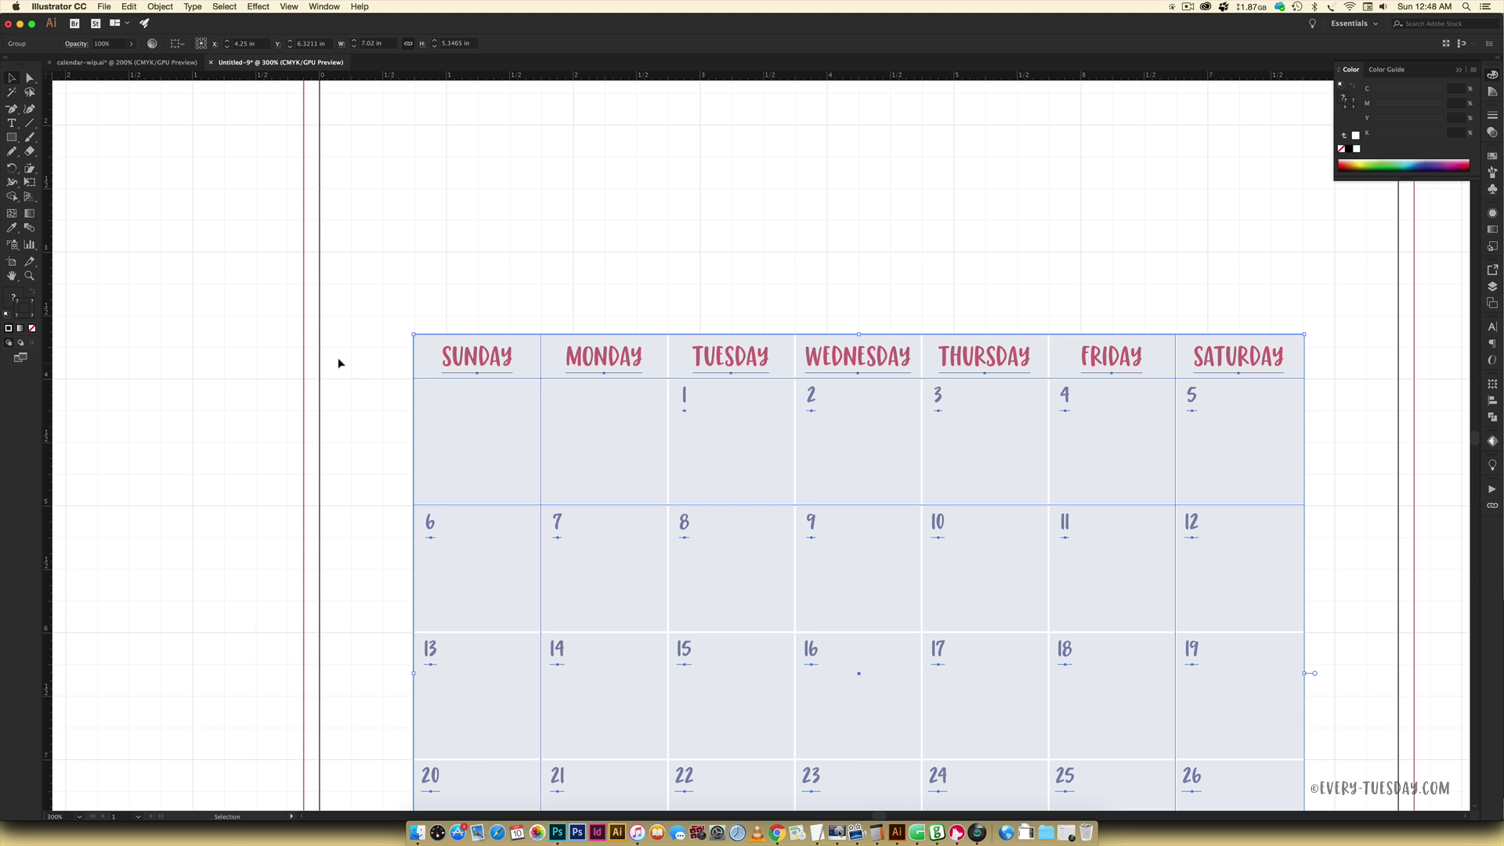
- Hide the document grid so the page shows on a plain white background
key(super+minus)
key(super+minus)
key(super+minus)
key(super+minus)
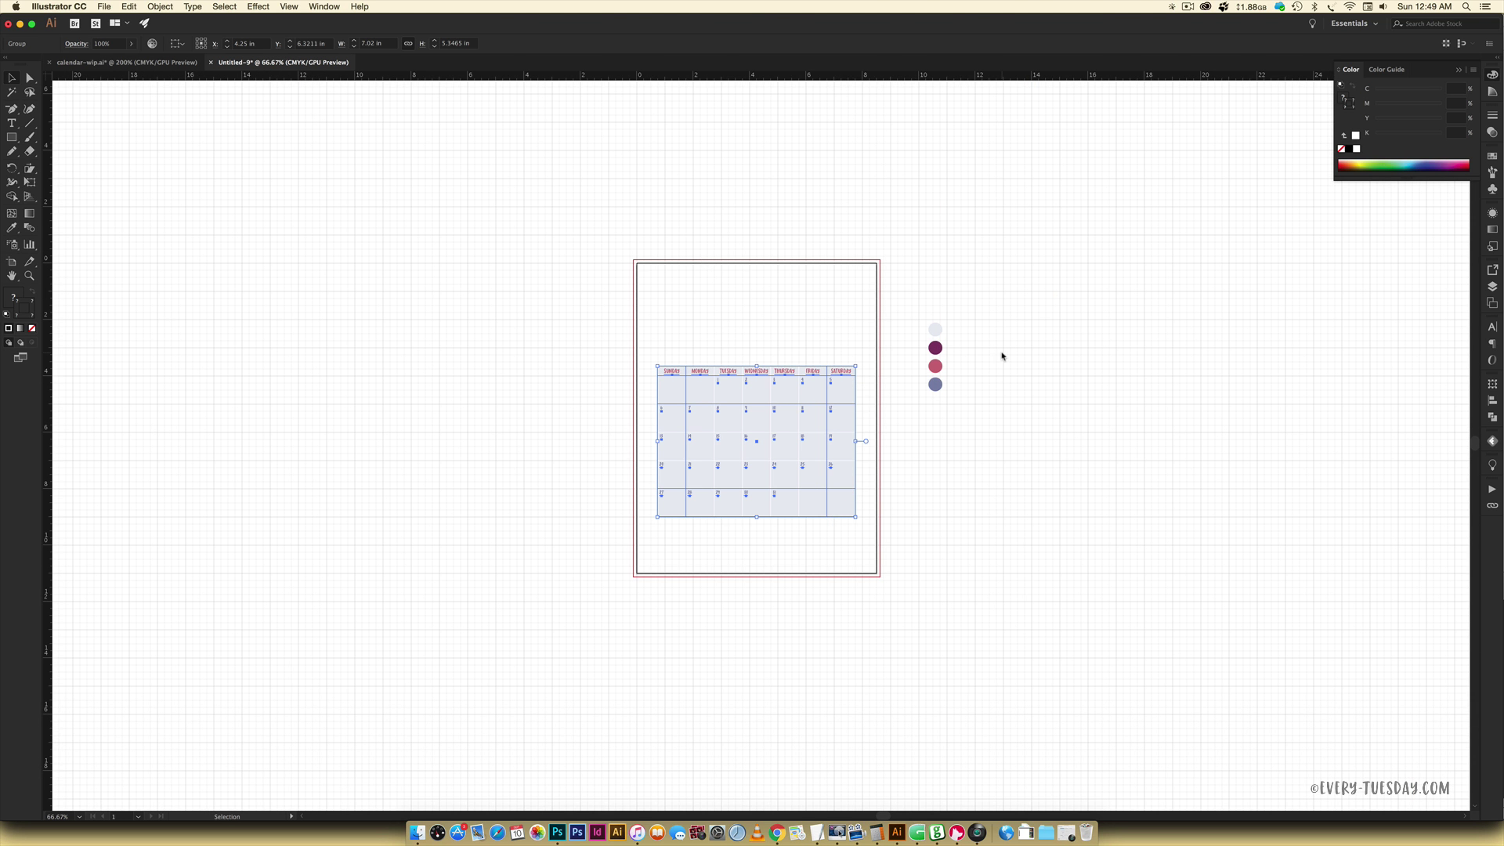
key(super+semicolon)
click(287, 7)
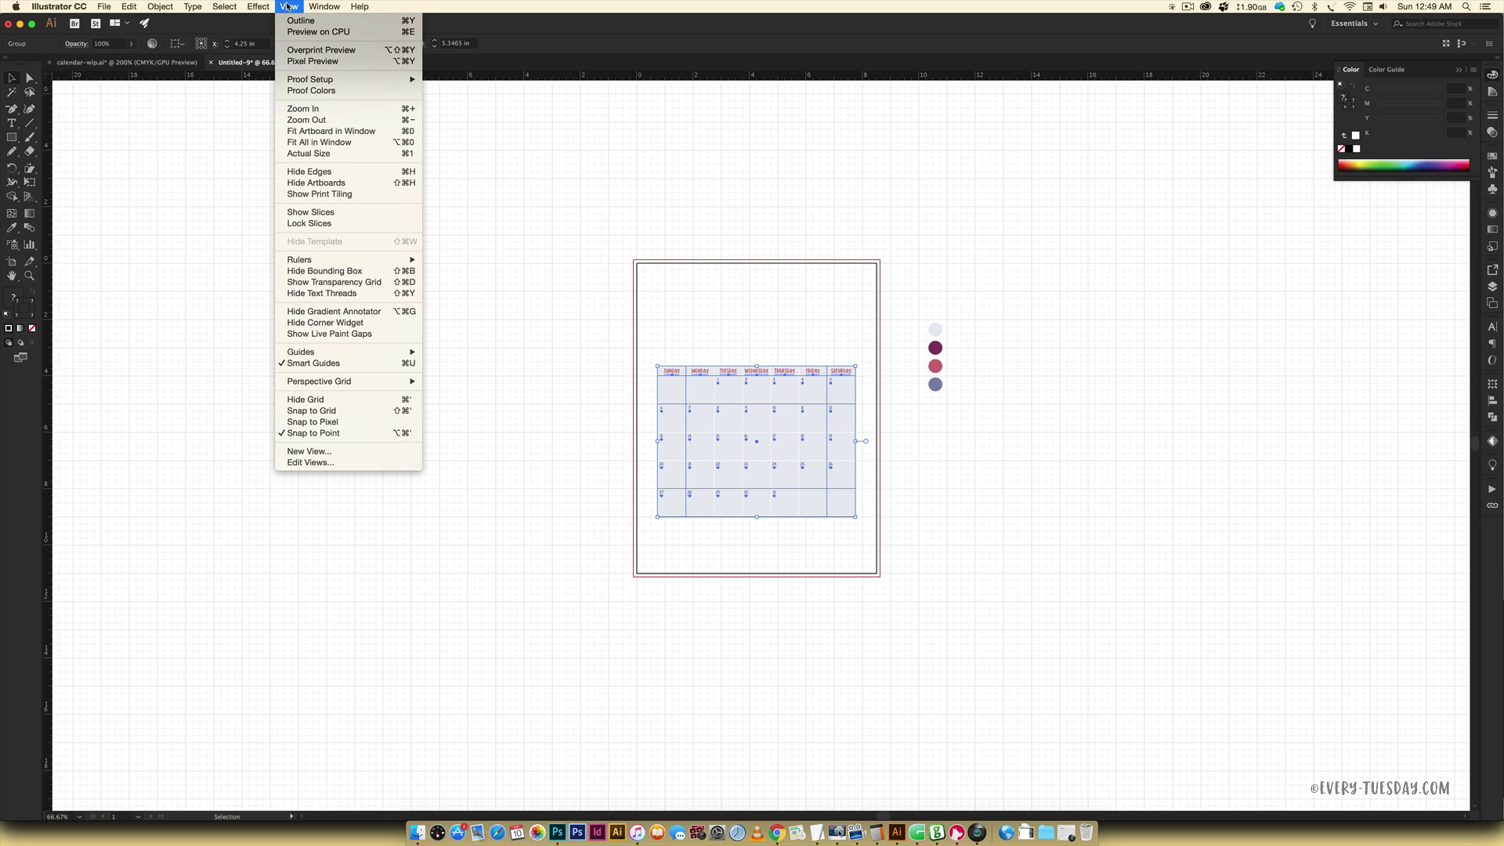
click(343, 401)
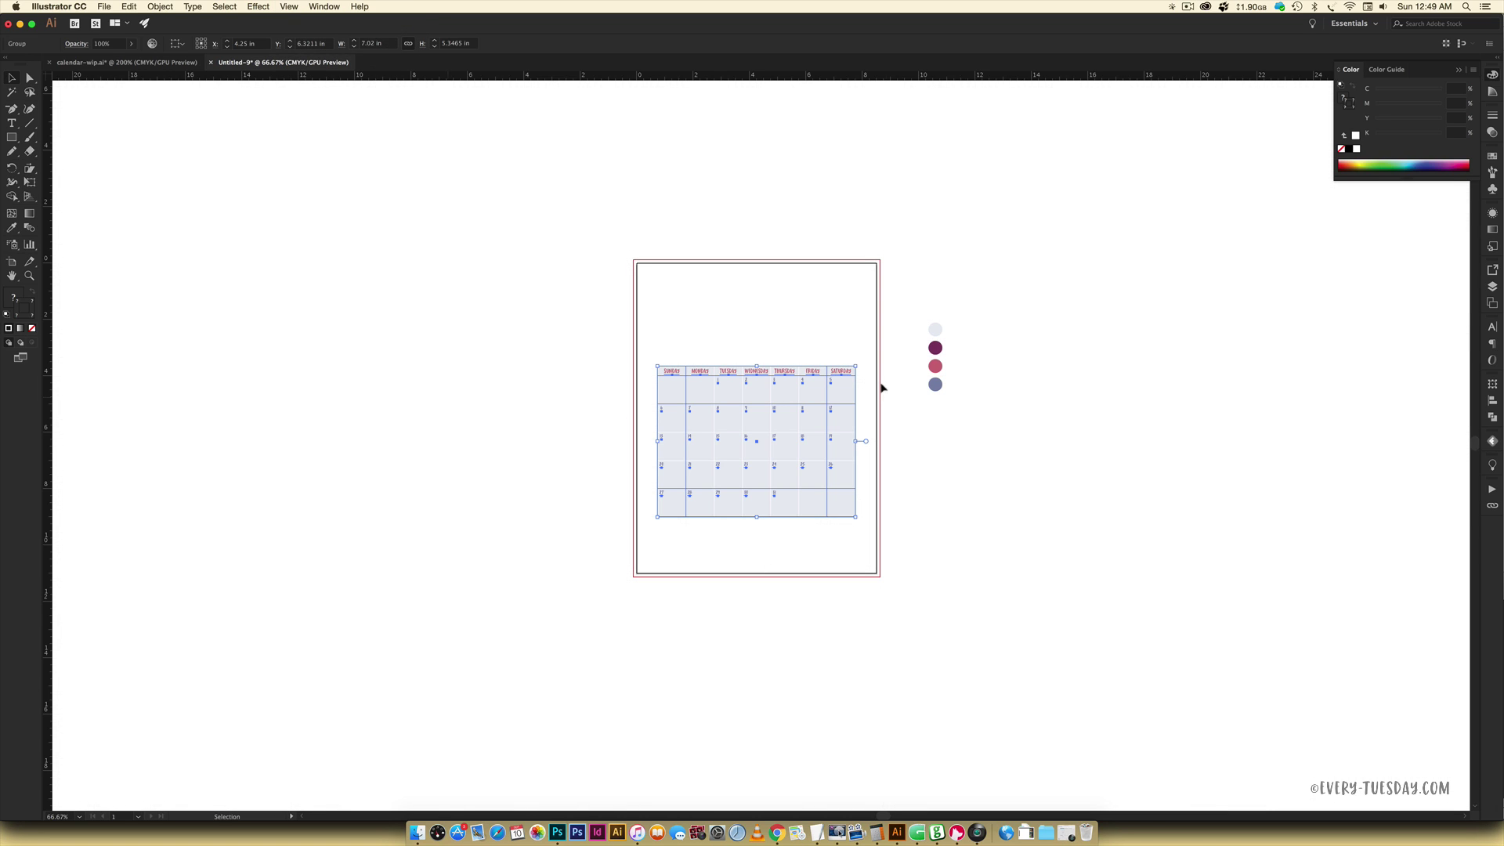
key(super+equal)
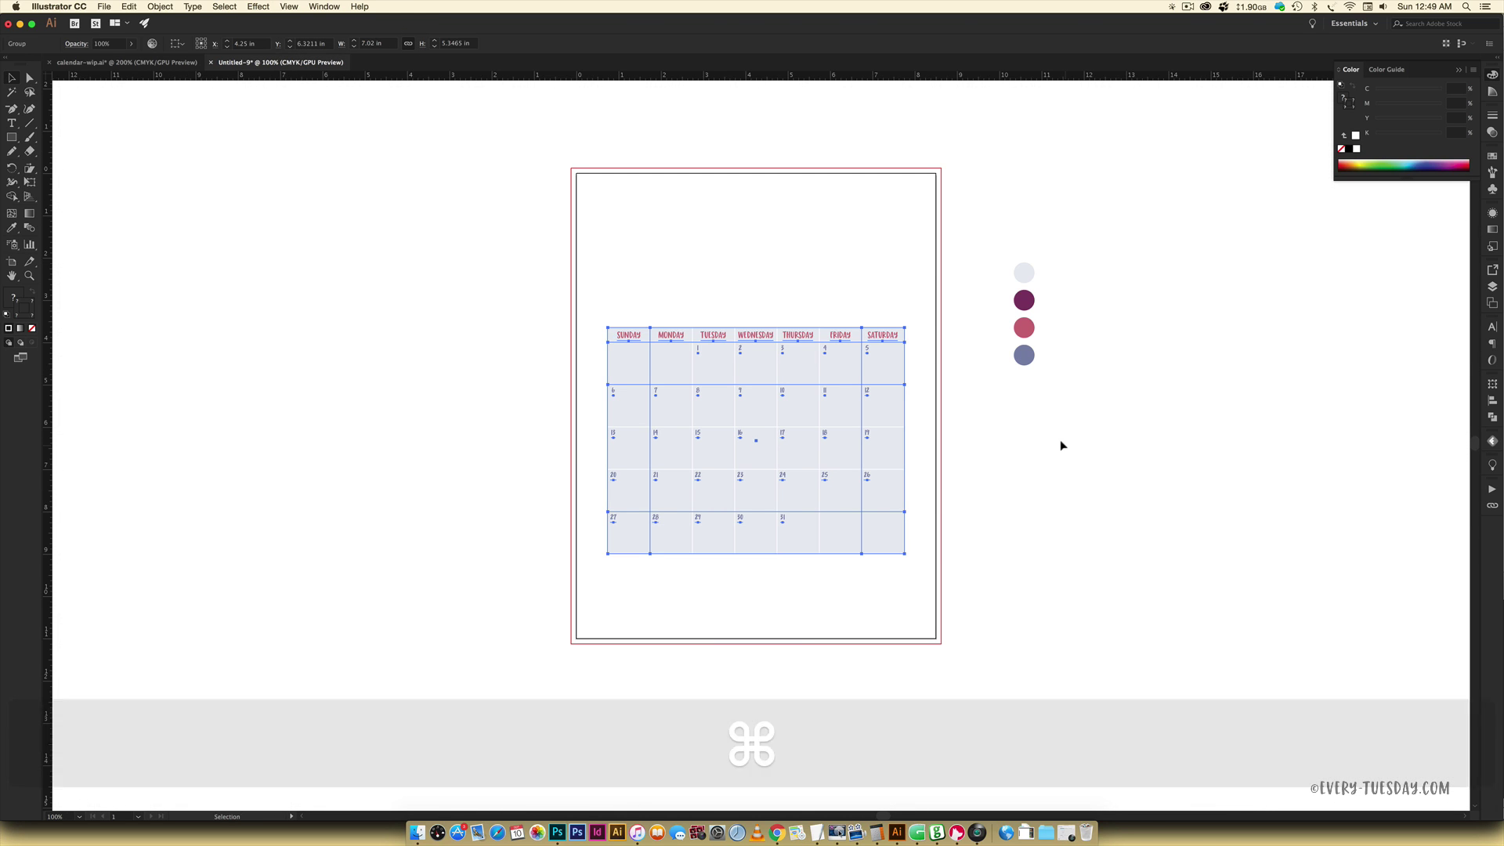
- Move the calendar group slightly lower on the page, keeping it horizontally centred, and deselect it
key(v)
drag(820, 397, 823, 418)
click(1097, 462)
key(space)
drag(1024, 410, 1025, 496)
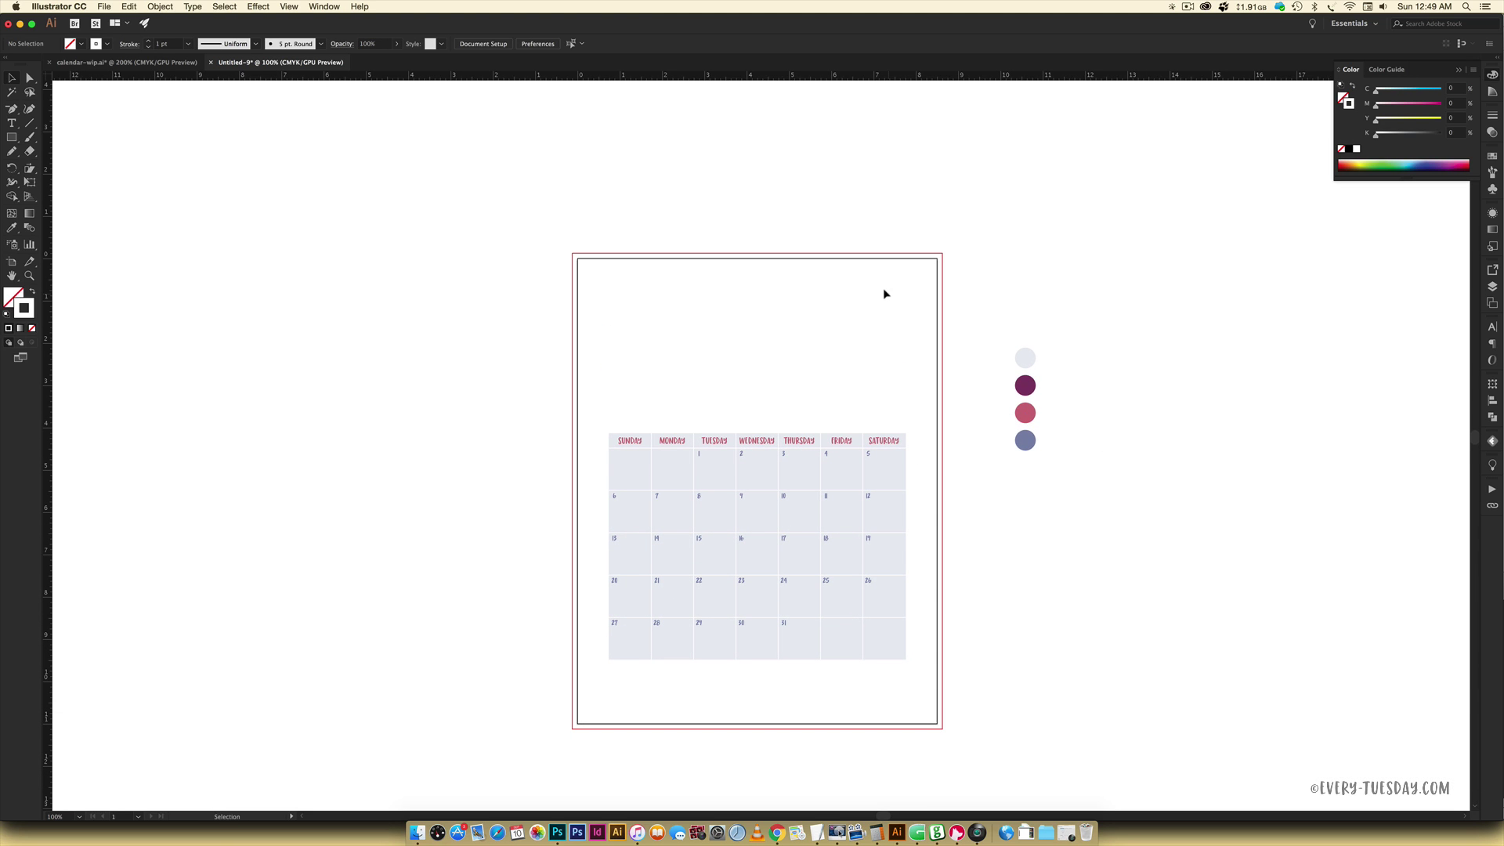
- Add the title "month's name" in Miss Magnolia above the calendar and scale it up to about 52 pt
key(t)
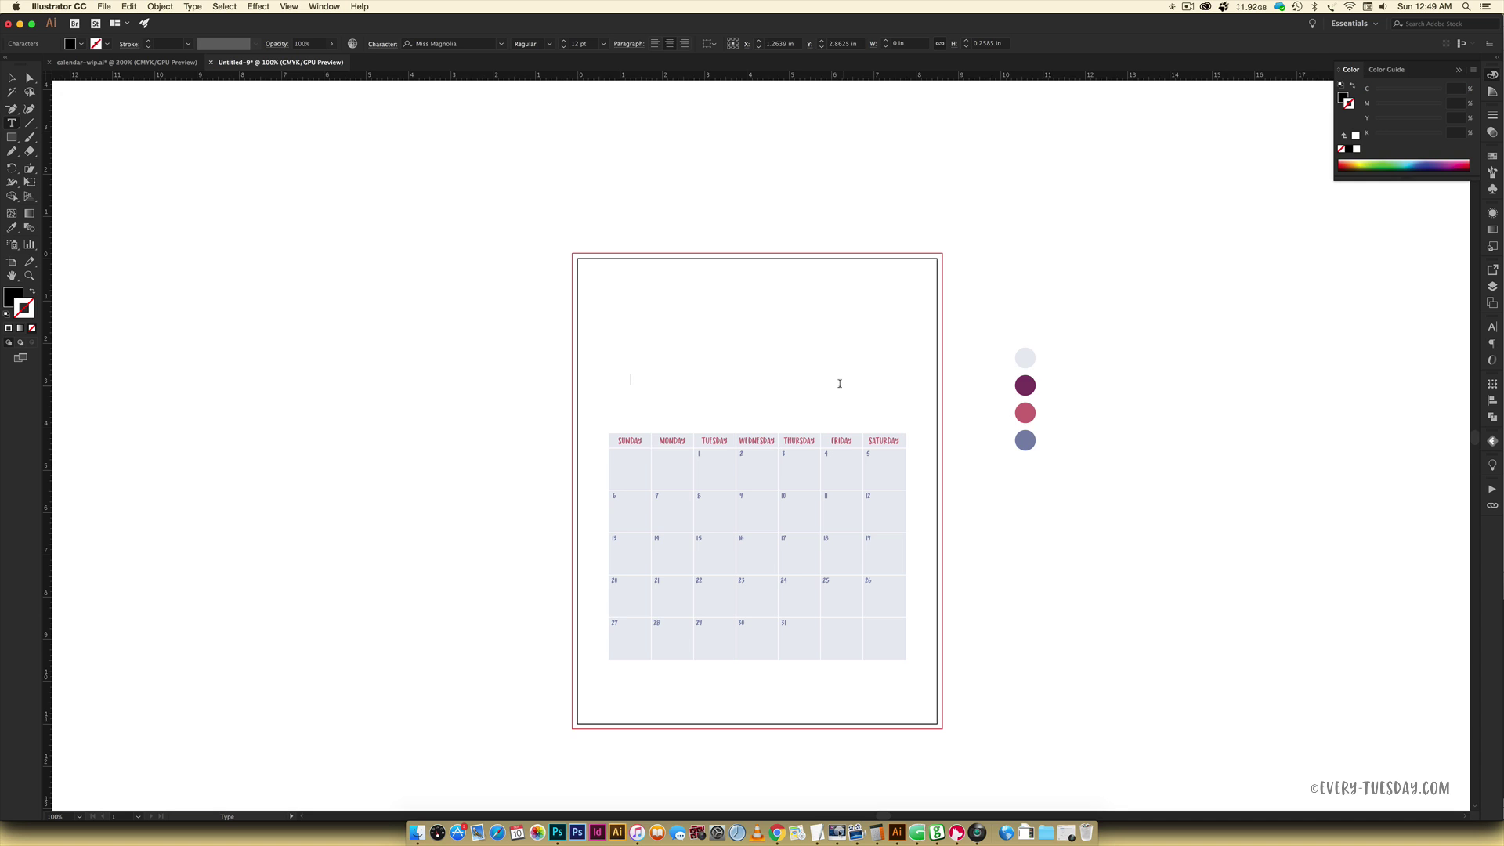
text(month)
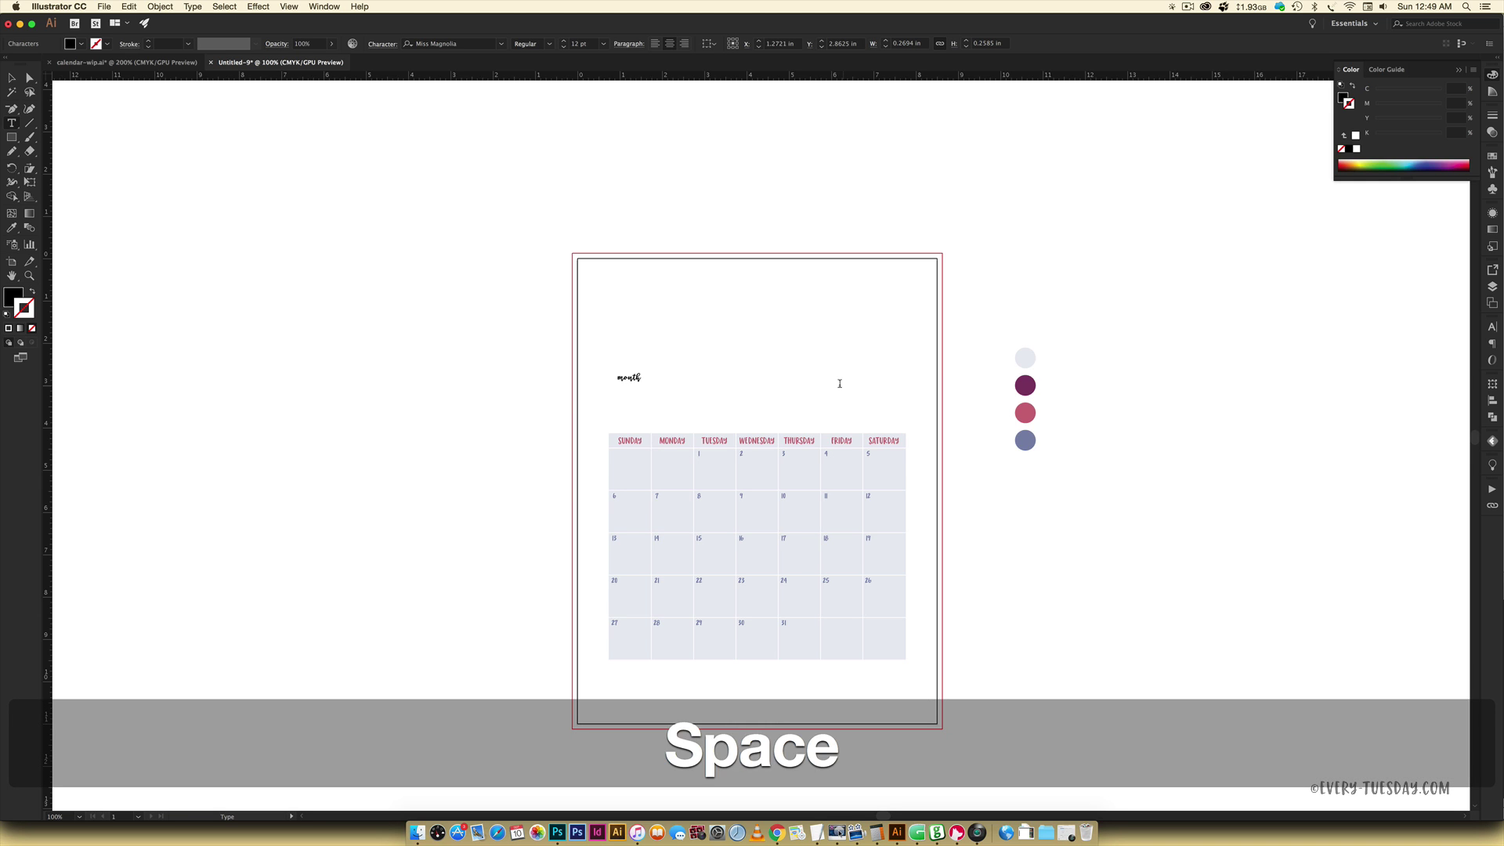
key(BackSpace)
text('s name)
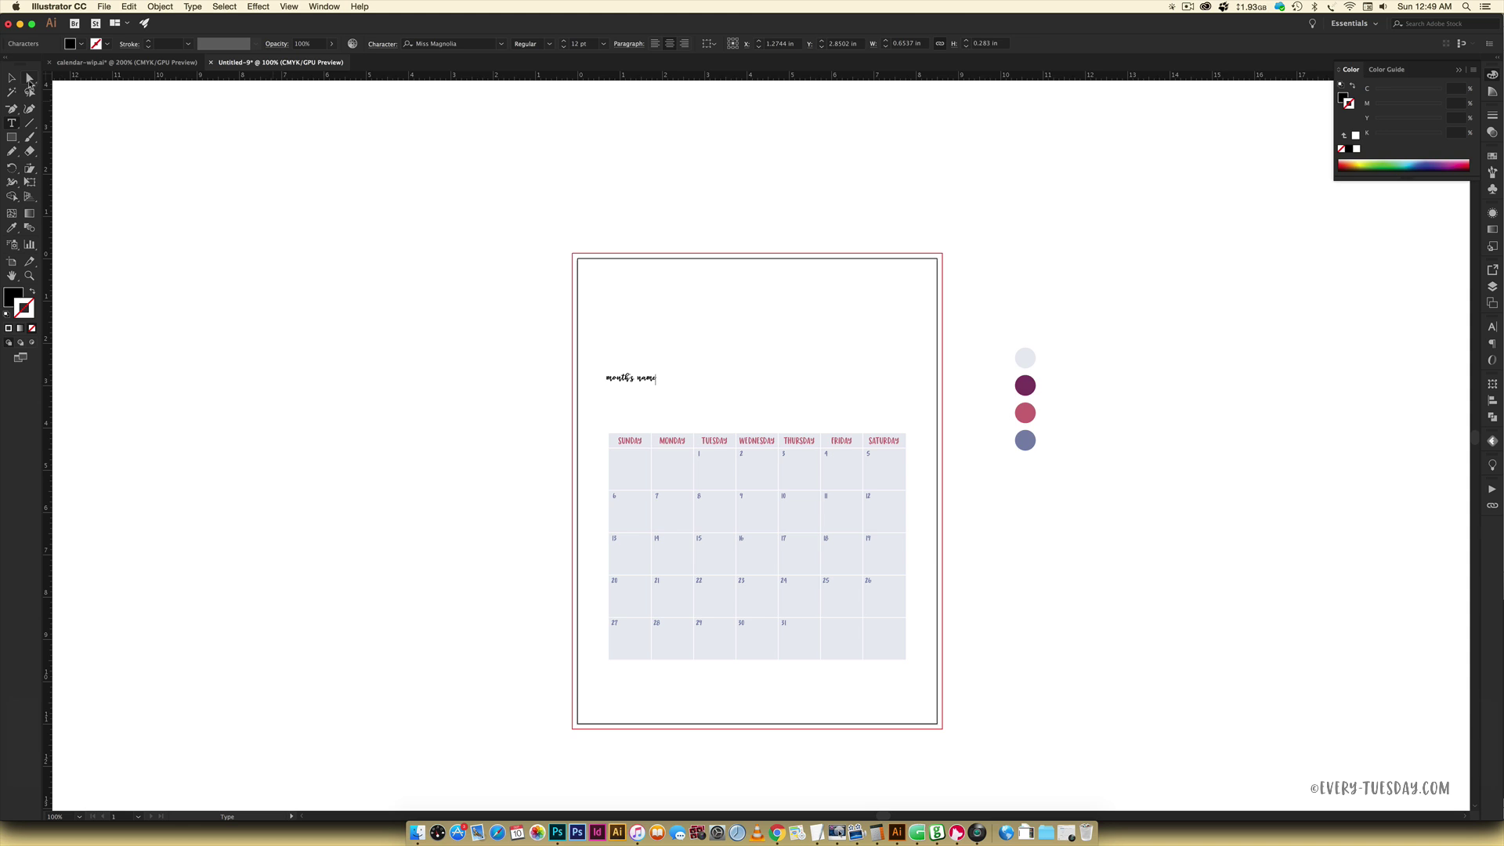
key(Escape)
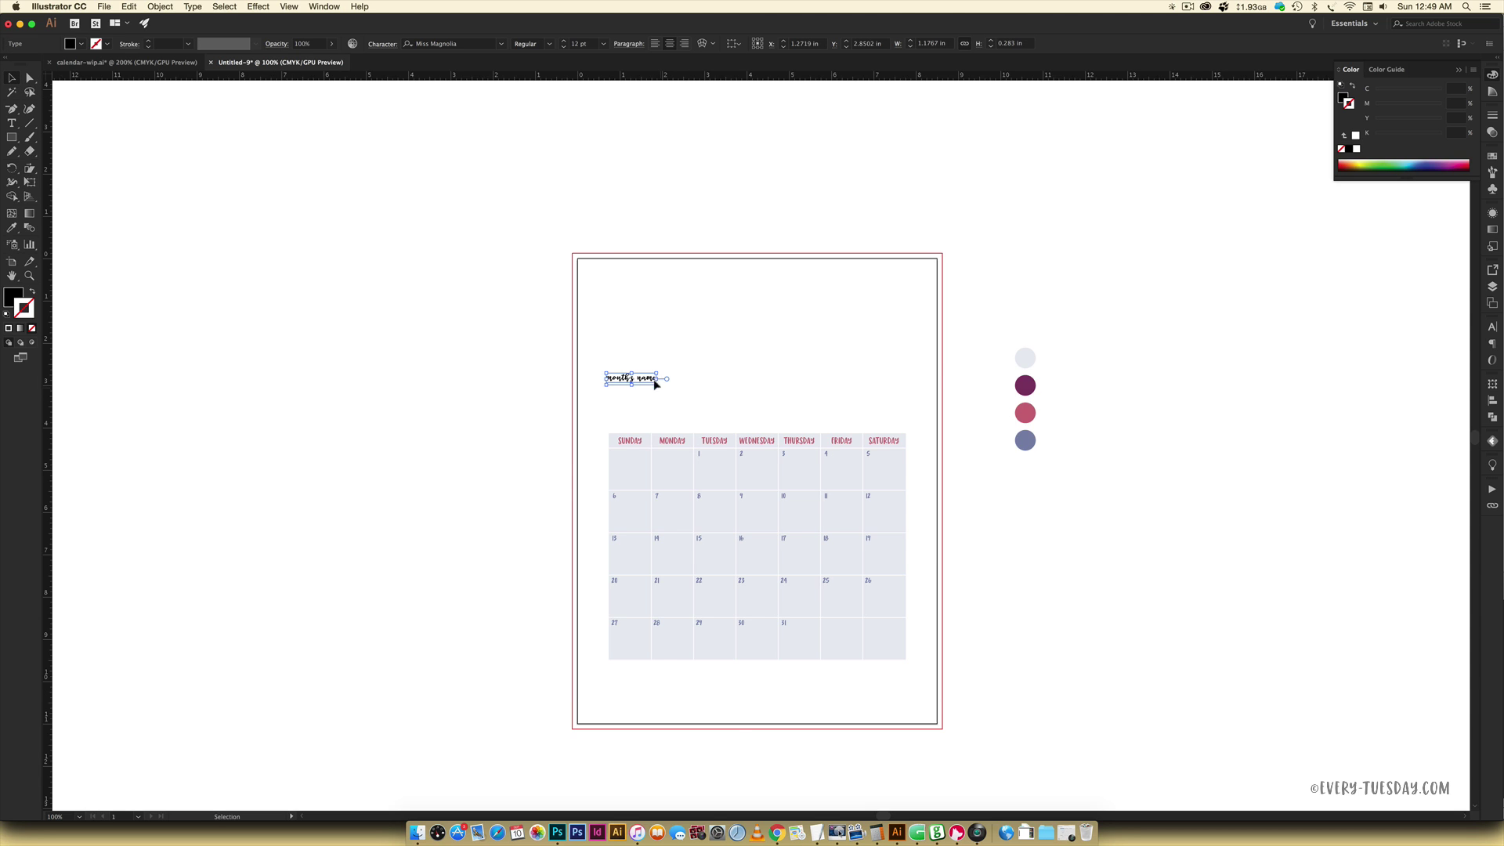
drag(658, 378, 765, 384)
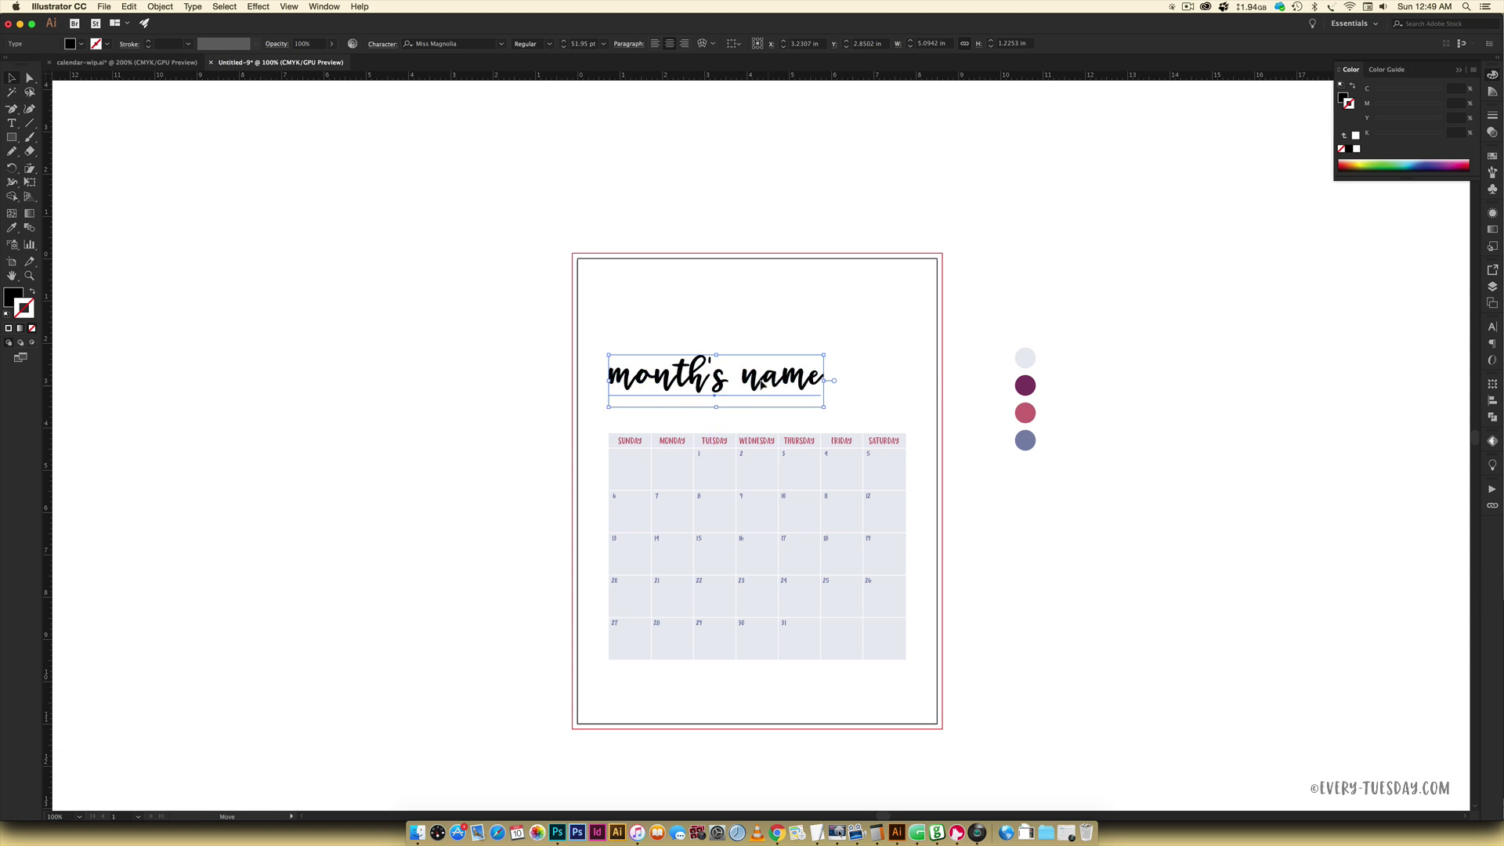
- Place a vertical guide on the calendar's left edge and align the left side of the title to it
key(super+equal)
key(super+equal)
key(super+equal)
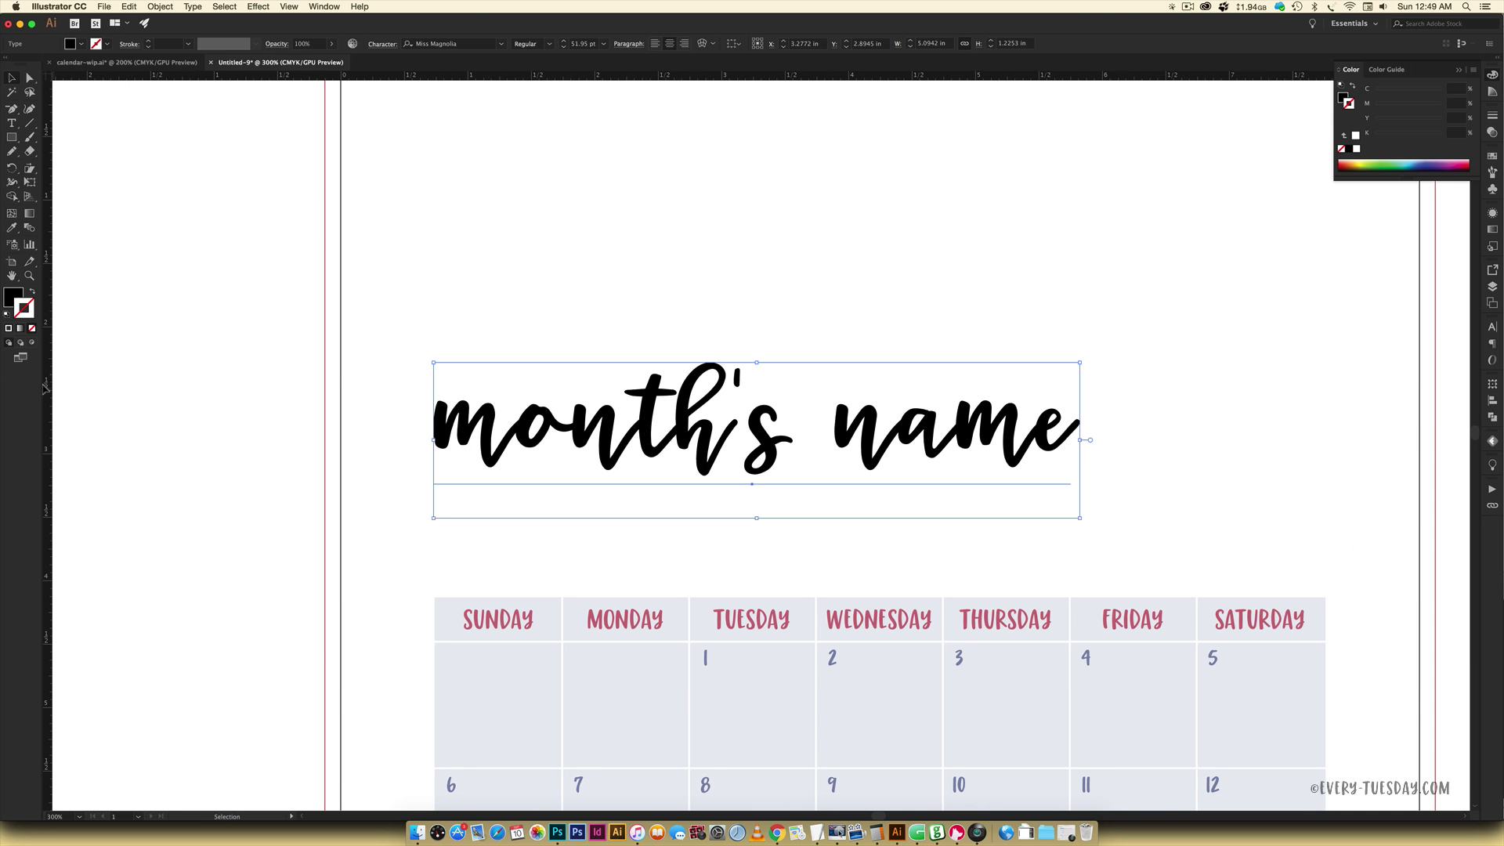
drag(48, 388, 431, 453)
drag(535, 437, 541, 437)
key(Left)
key(Left)
key(Left)
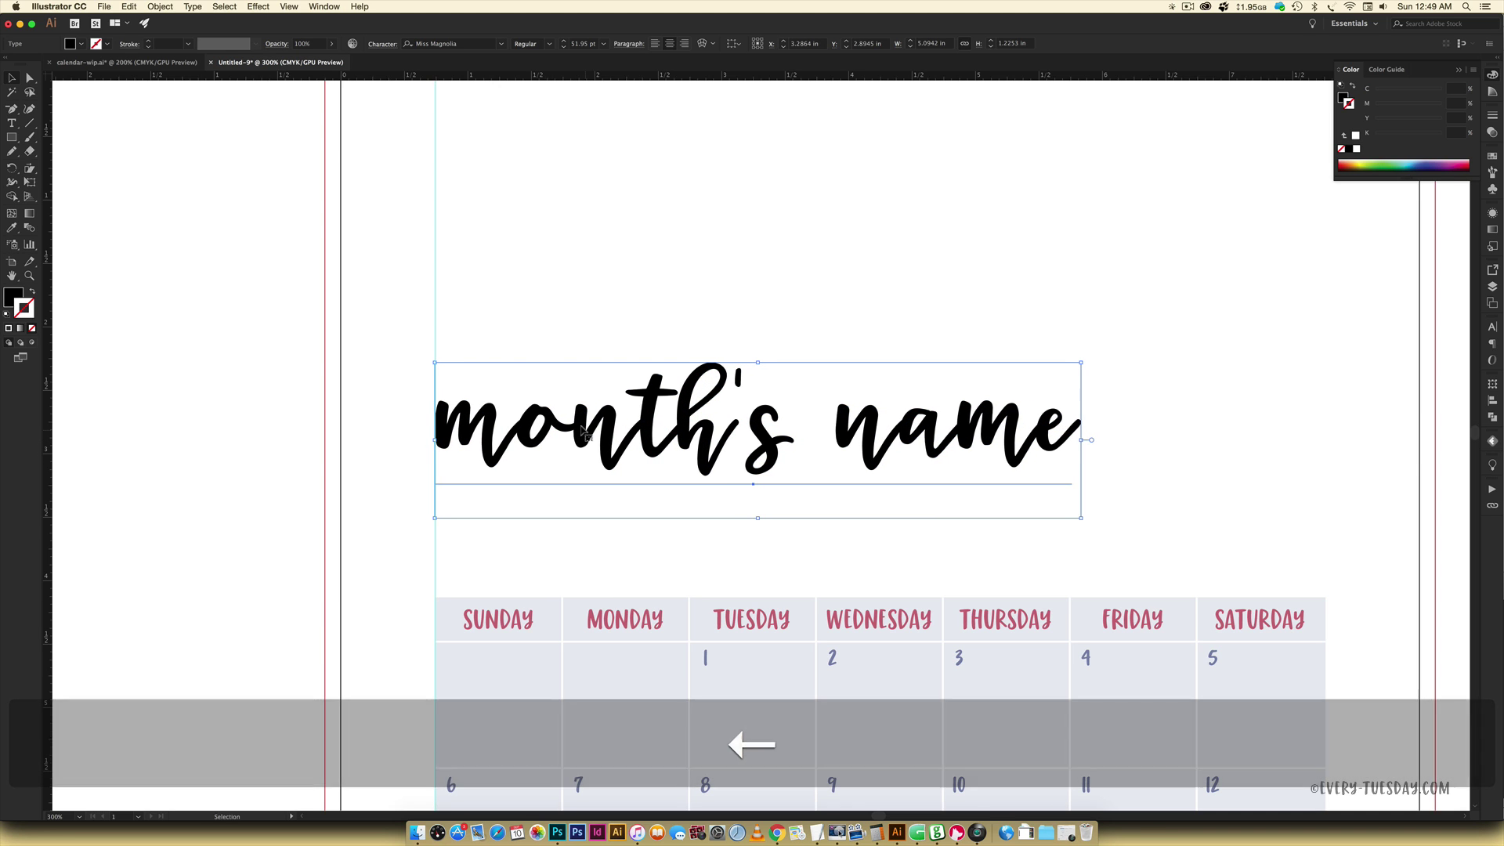
click(691, 229)
- Colour the "month's name" title with the dark plum swatch
key(super+minus)
key(super+minus)
key(super+minus)
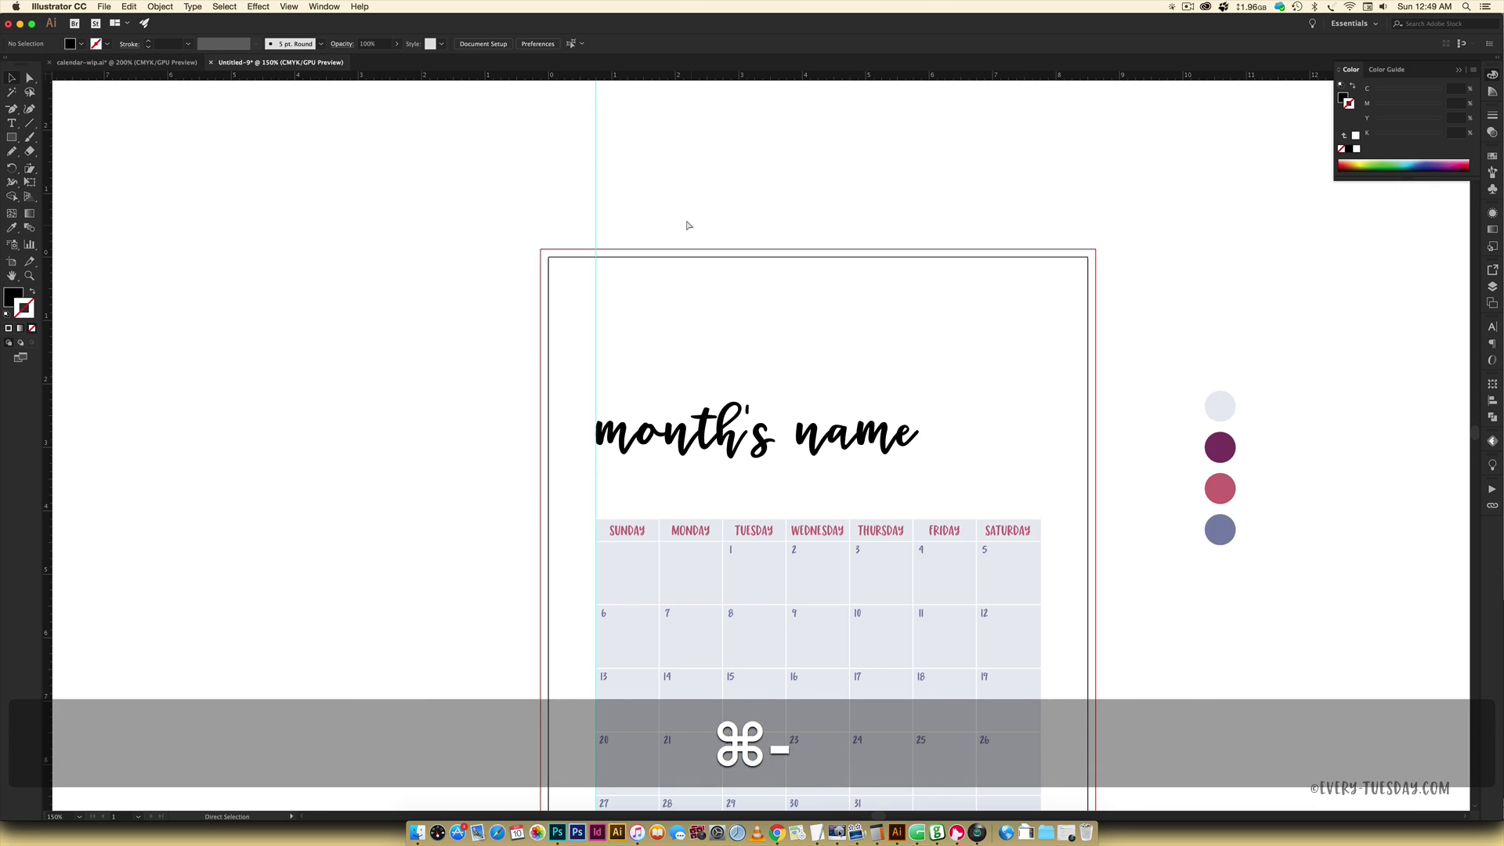
click(784, 436)
key(i)
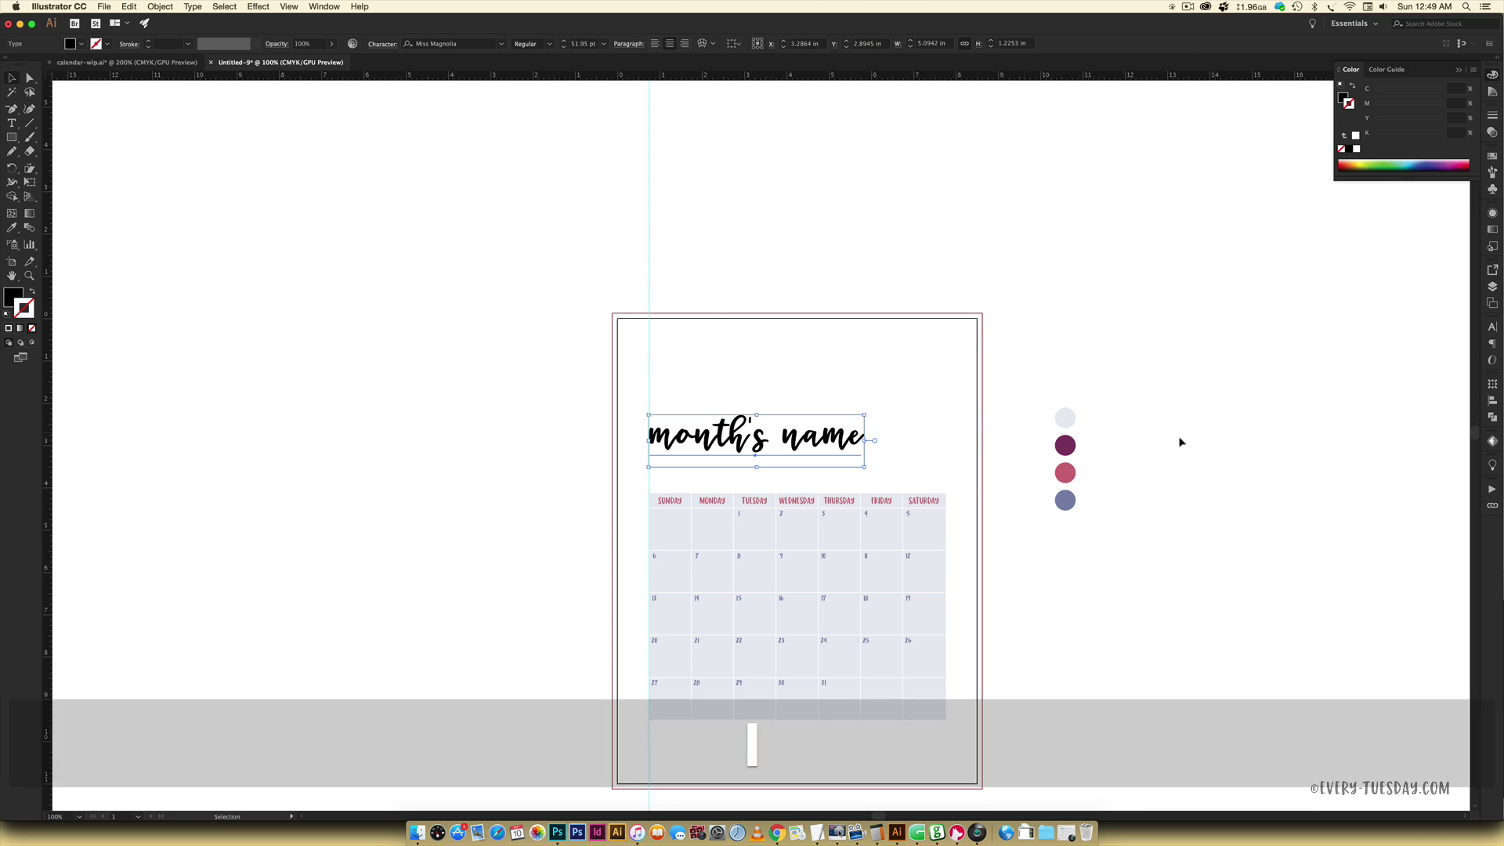
click(1067, 443)
key(v)
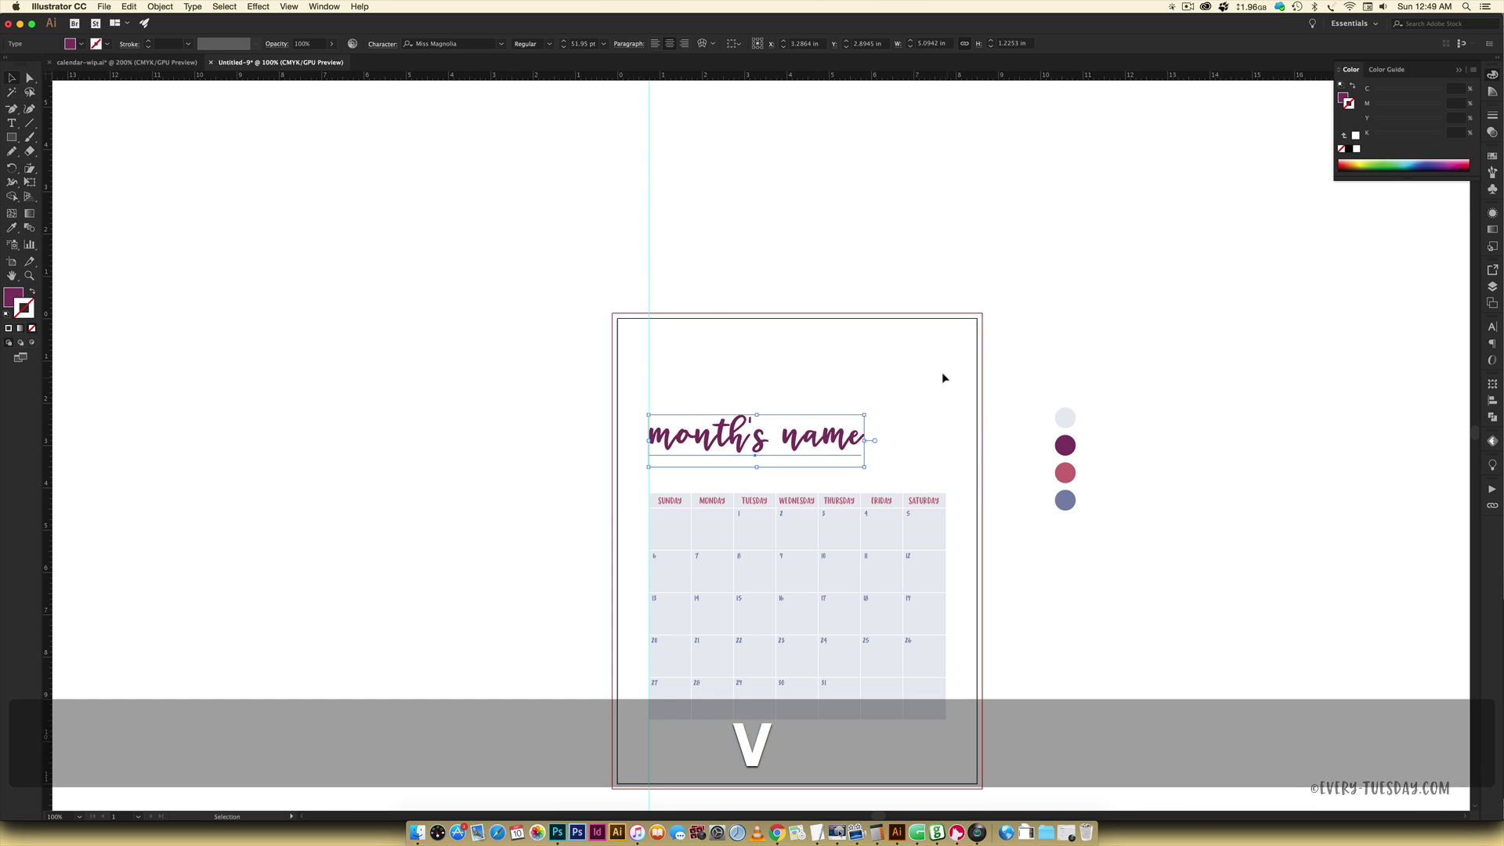
- Nudge the "month's name" title down about 0.18 in, closer to the calendar, and deselect it
key(Down)
key(Down)
key(Down)
key(Down)
key(Down)
key(Down)
key(Down)
key(Down)
key(Down)
key(Down)
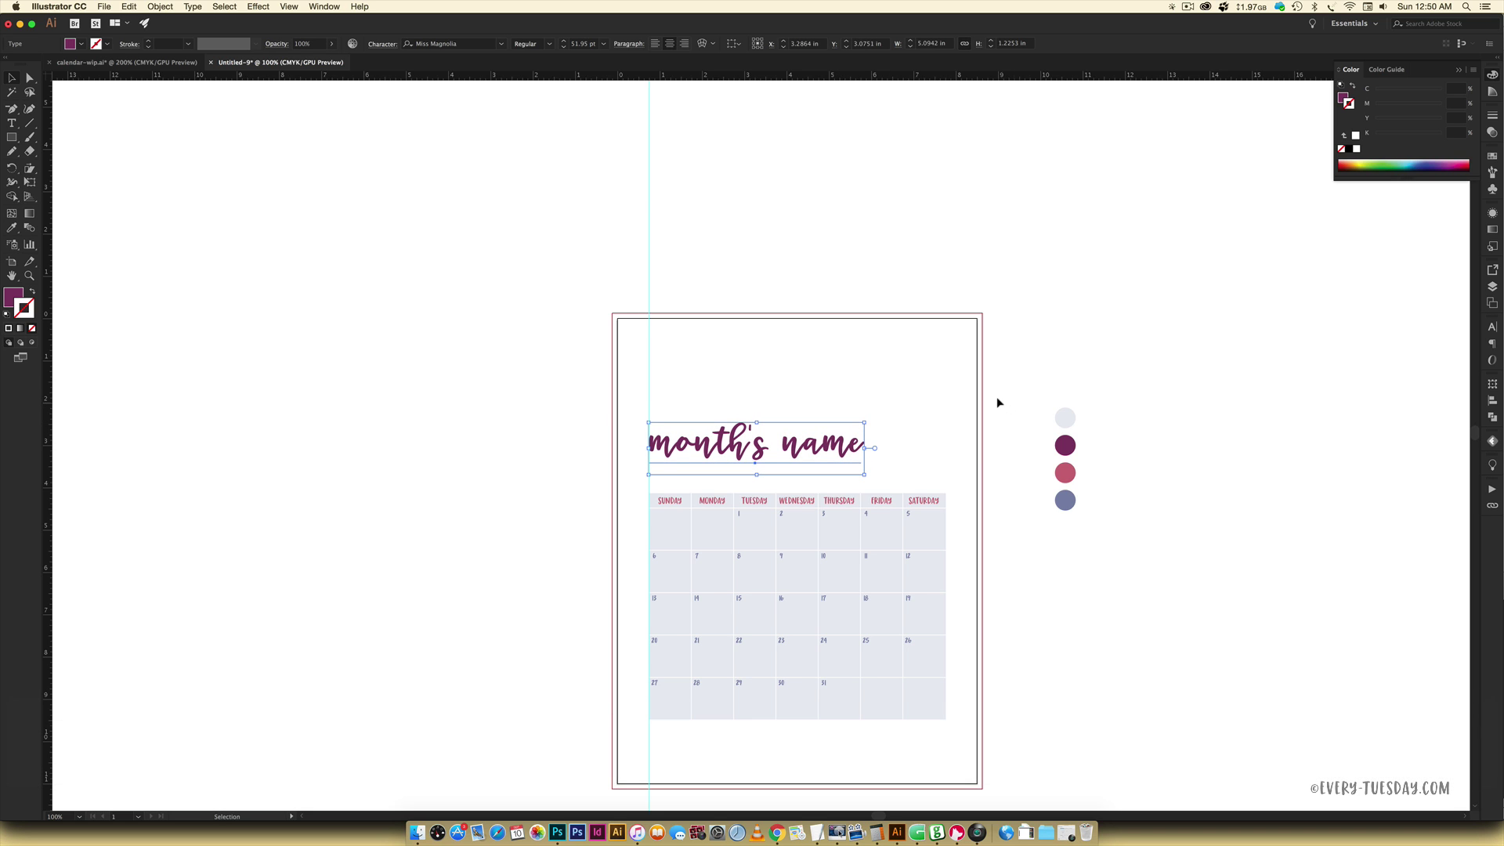
click(997, 400)
- Place the linked image floral-laurel-04-blue-orange.png from the floral-laurel-04 folder into the document
key(space)
drag(957, 504, 944, 381)
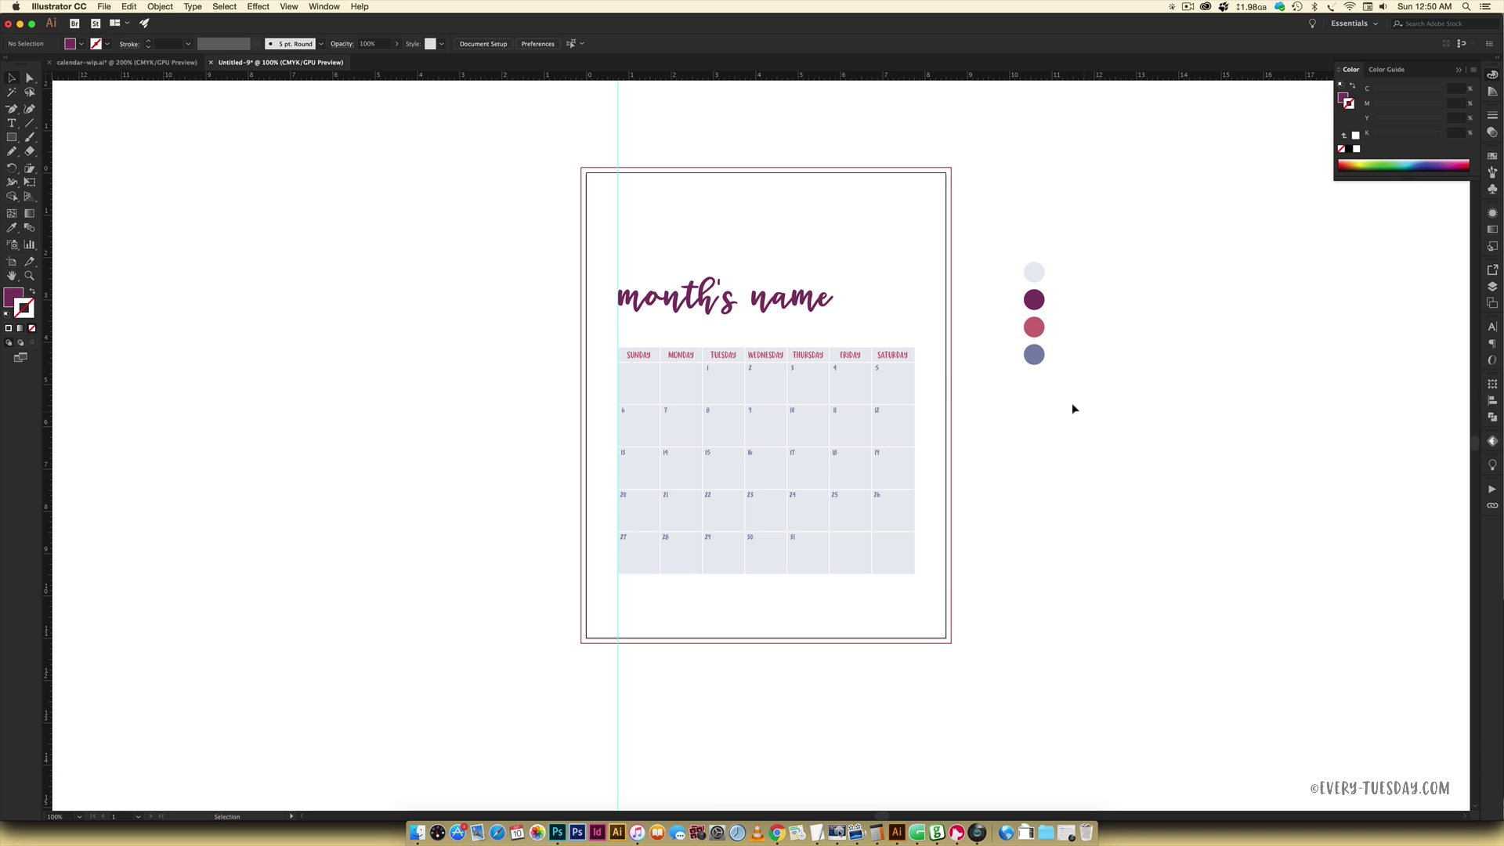
click(105, 6)
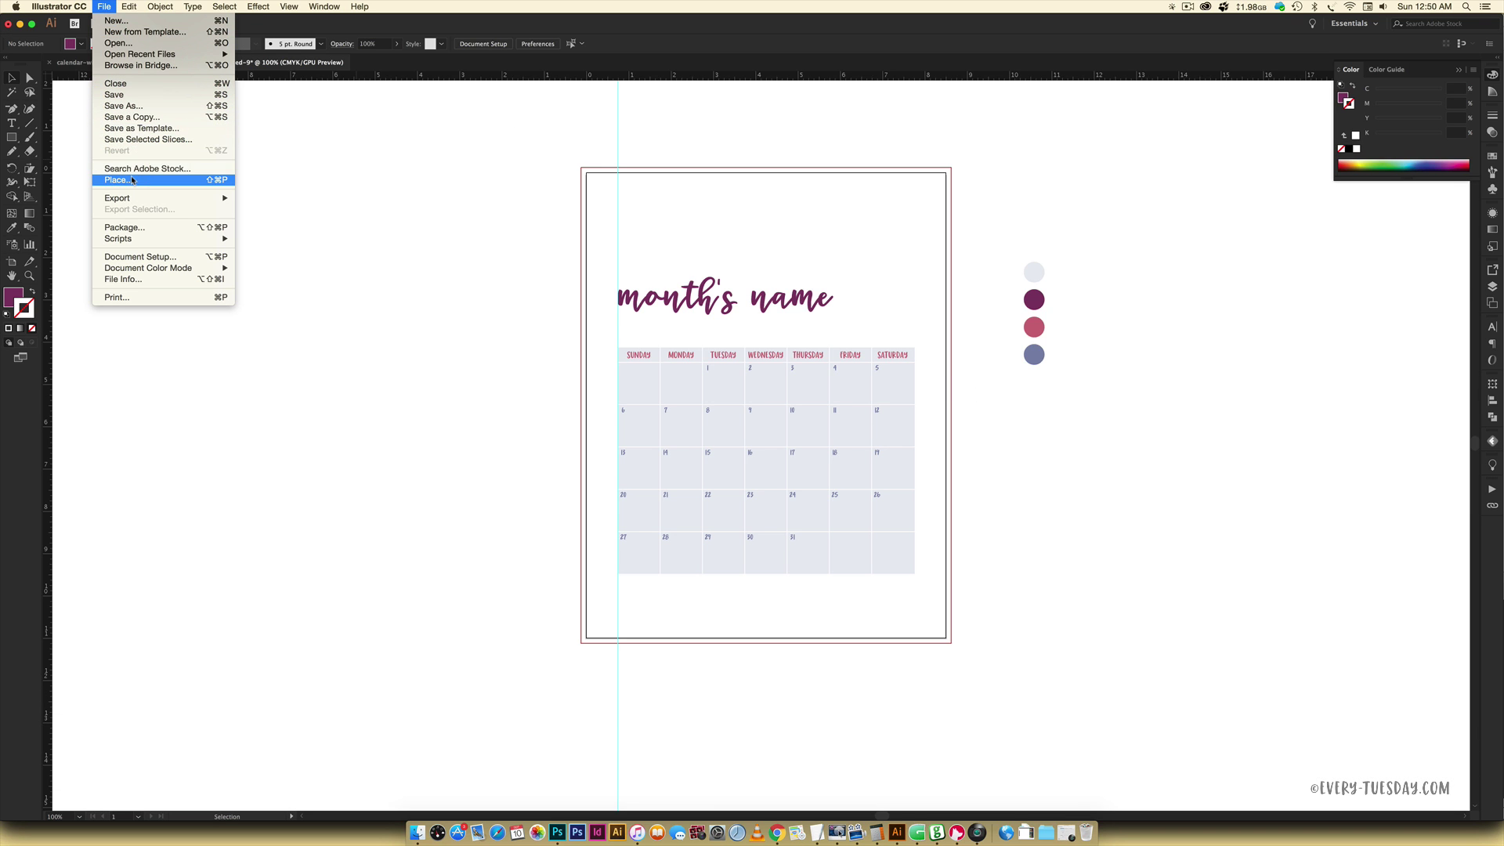
click(126, 180)
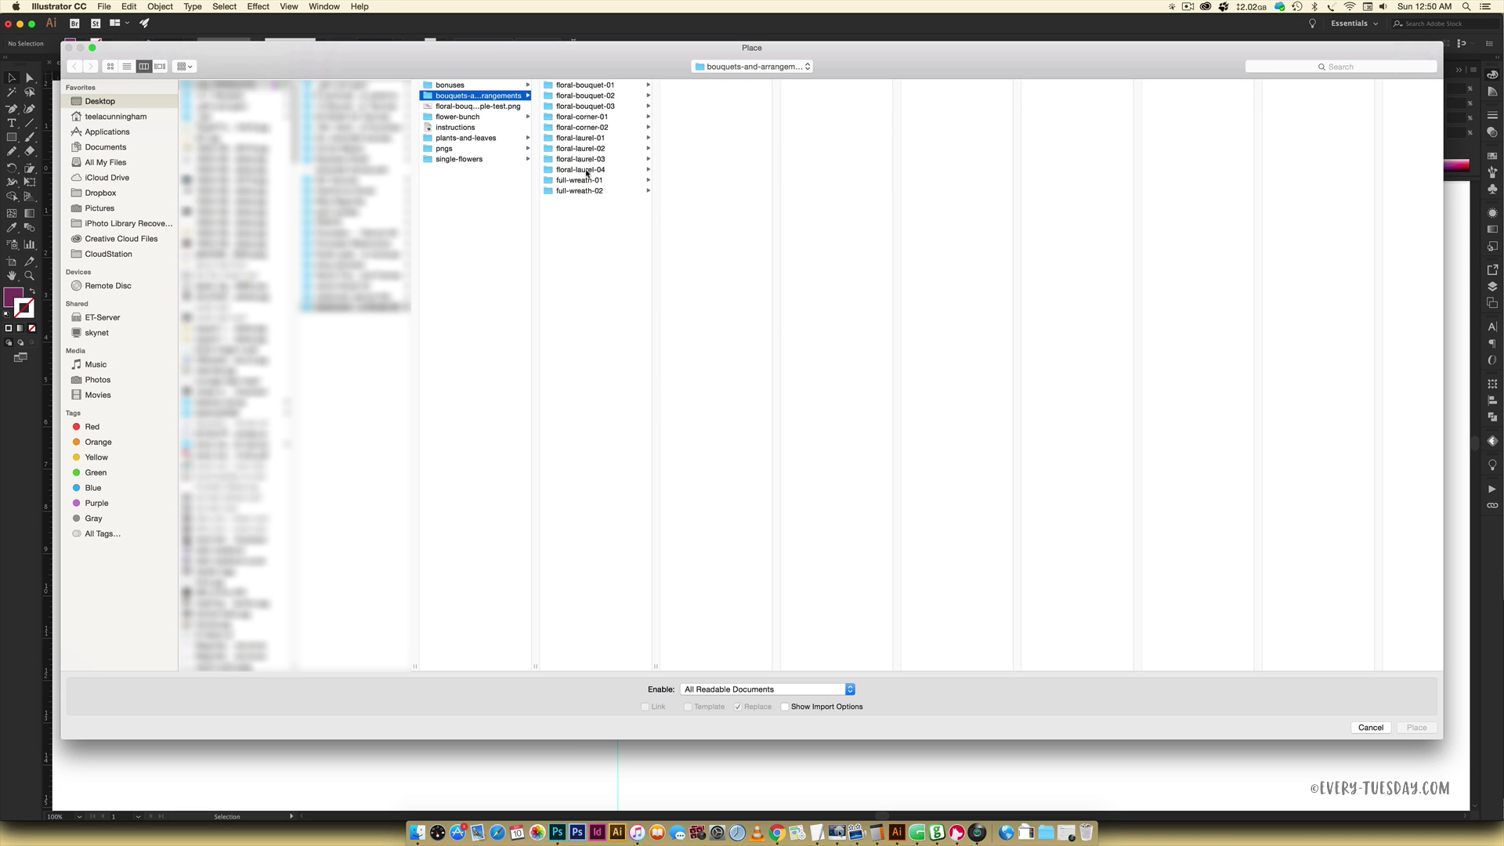
click(584, 170)
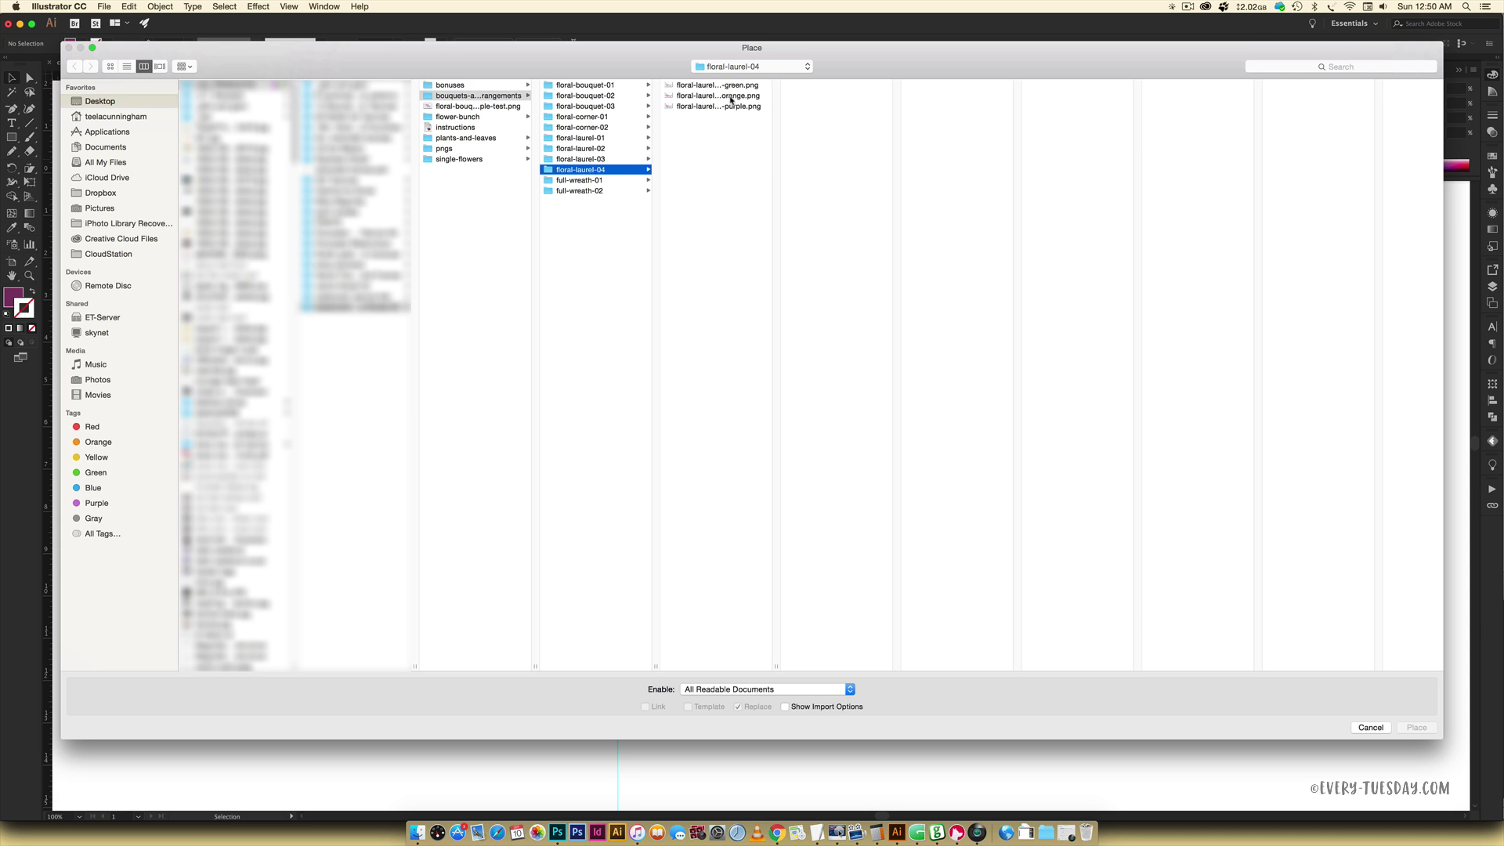
click(730, 96)
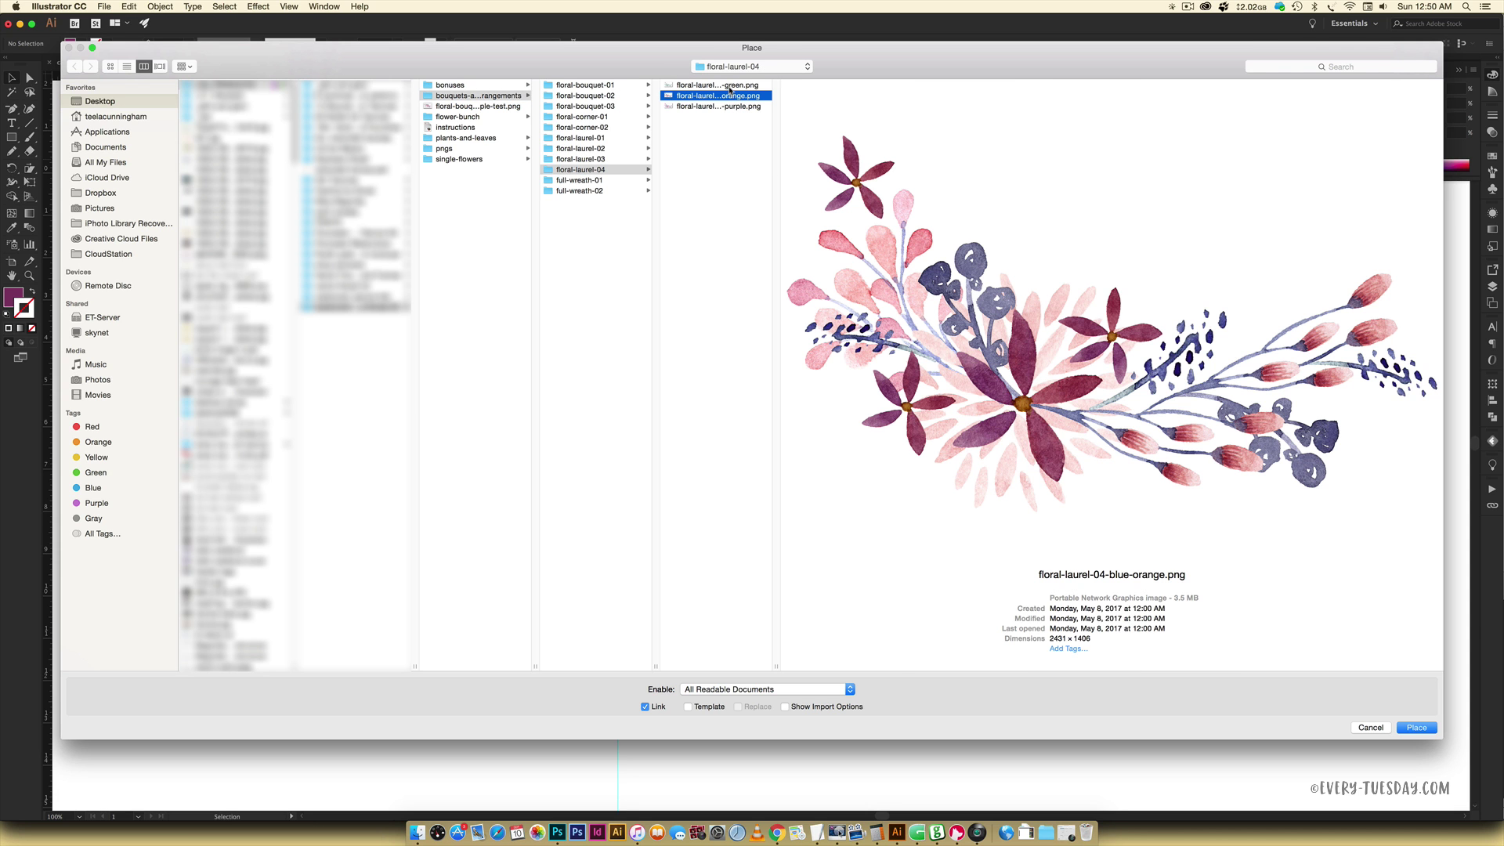
key(Up)
key(Down)
click(726, 107)
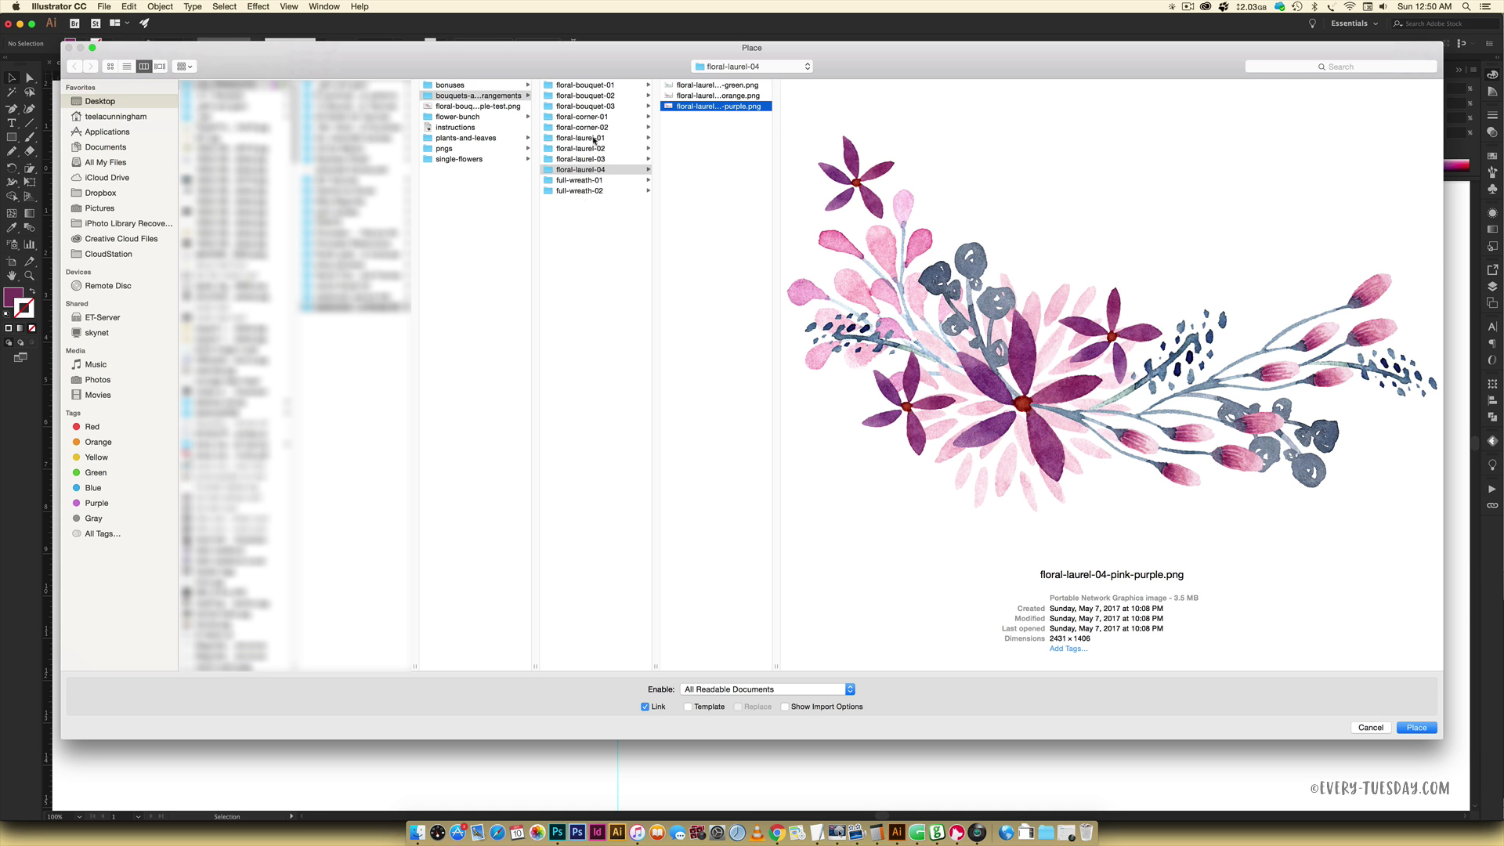
click(735, 97)
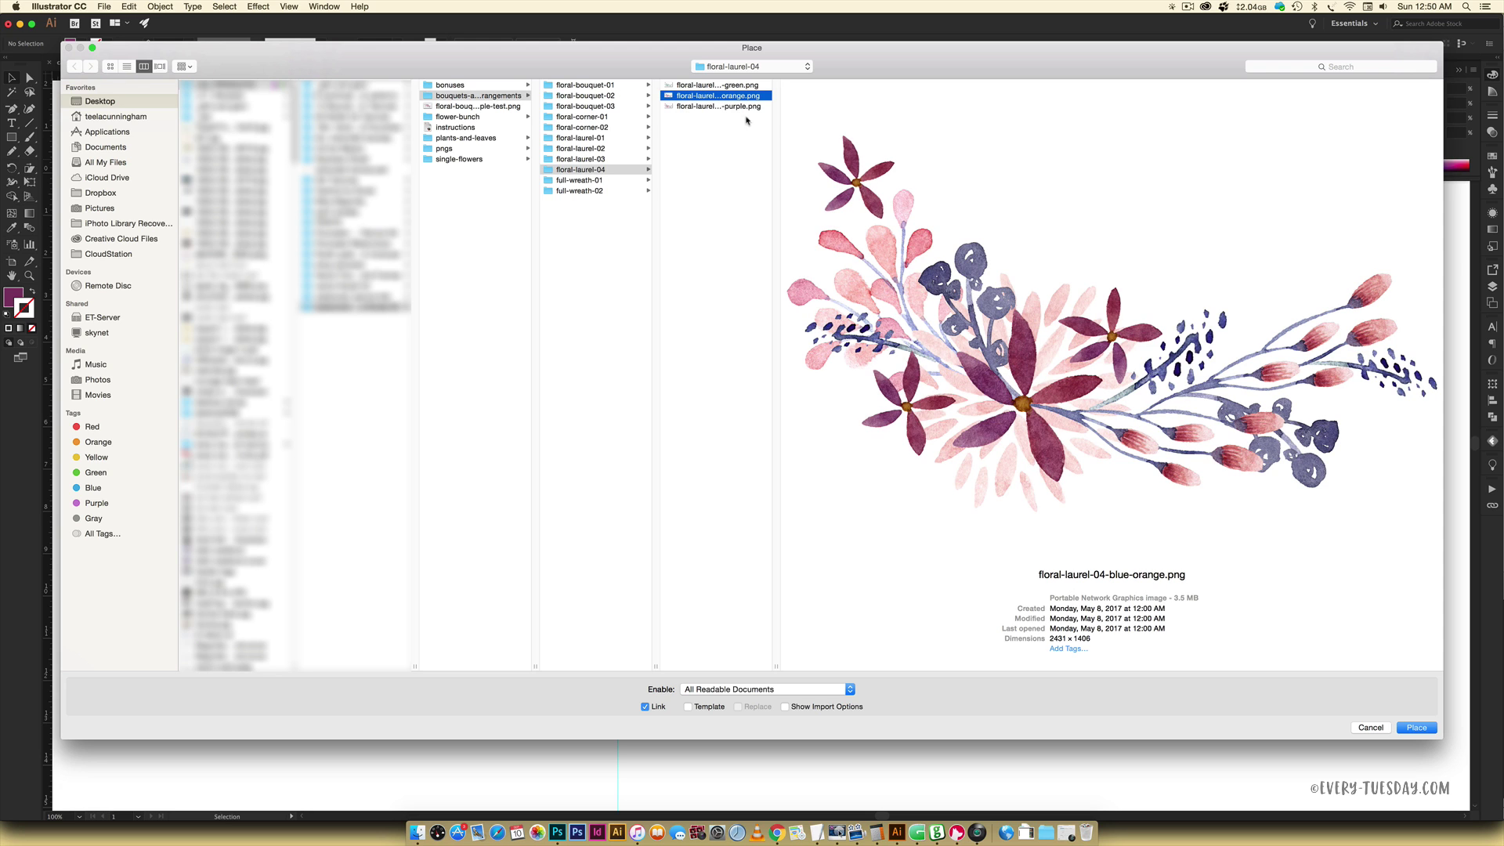
click(1414, 729)
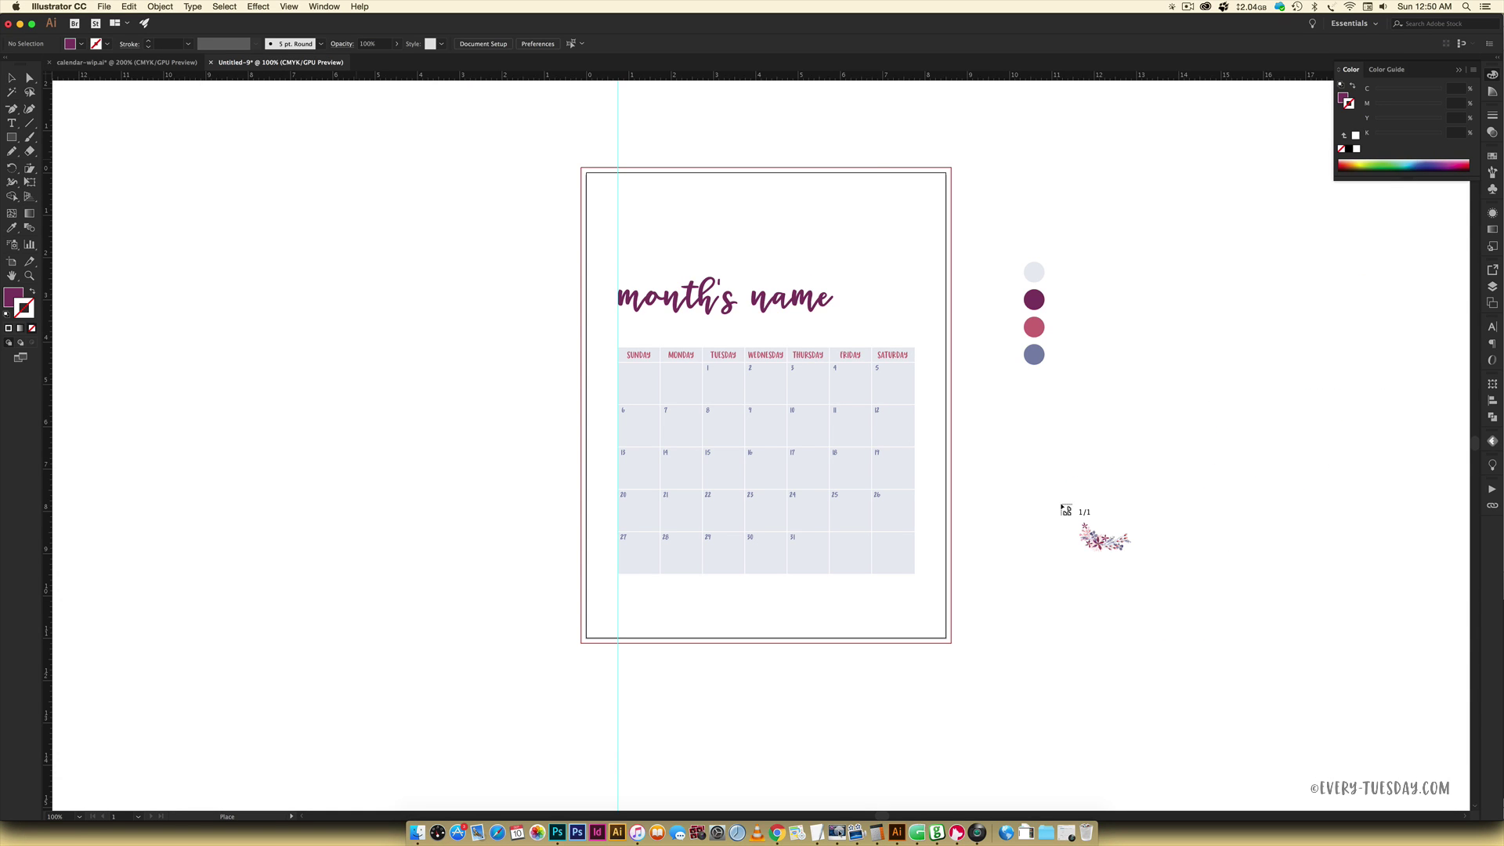
click(1039, 475)
- Move the floral laurel over the upper part of the page and rotate it 180°
drag(1105, 531, 694, 219)
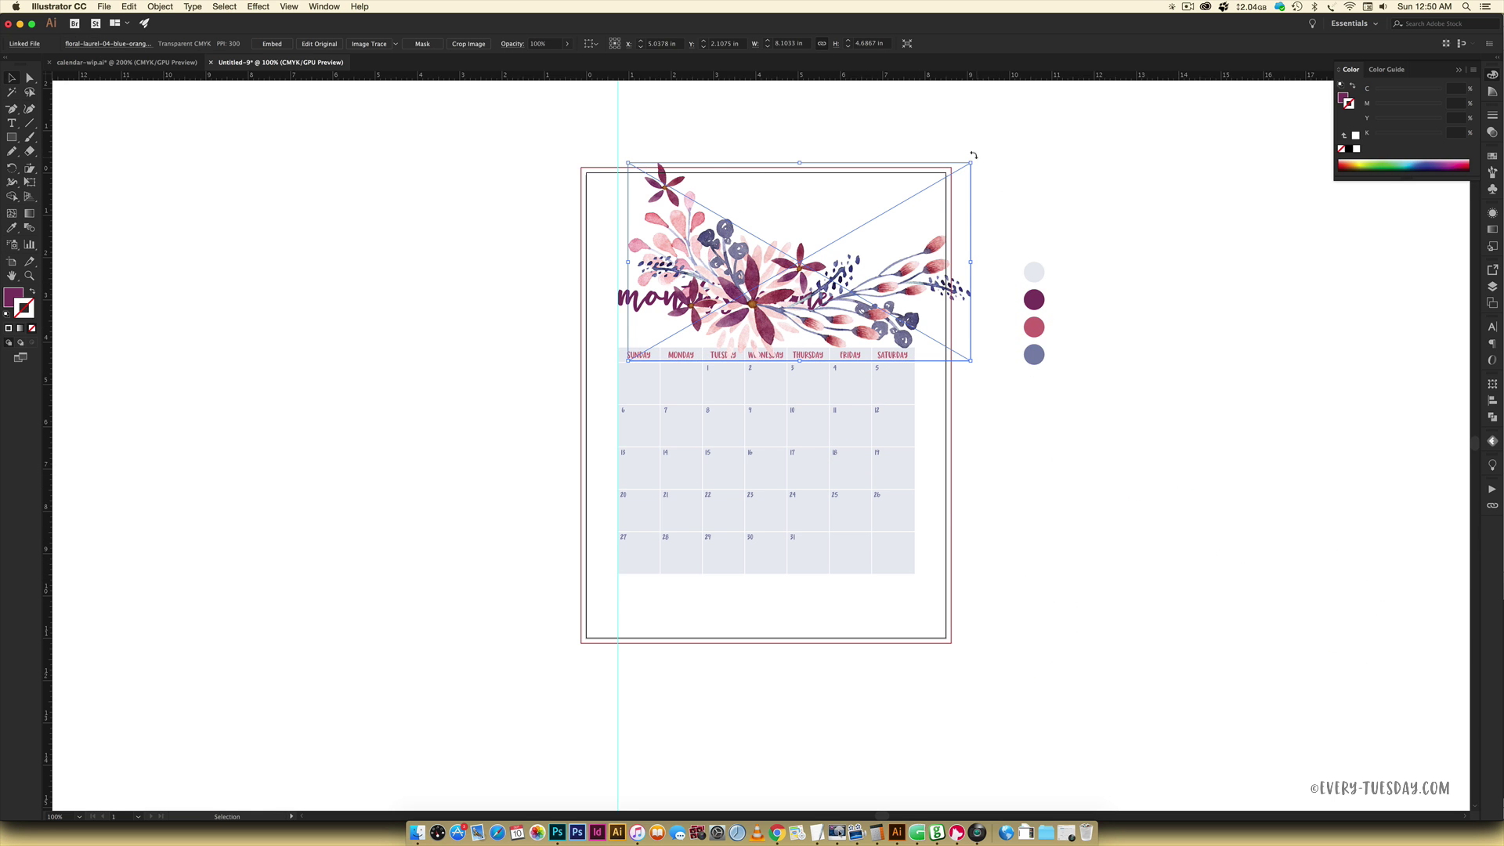
drag(973, 155, 607, 380)
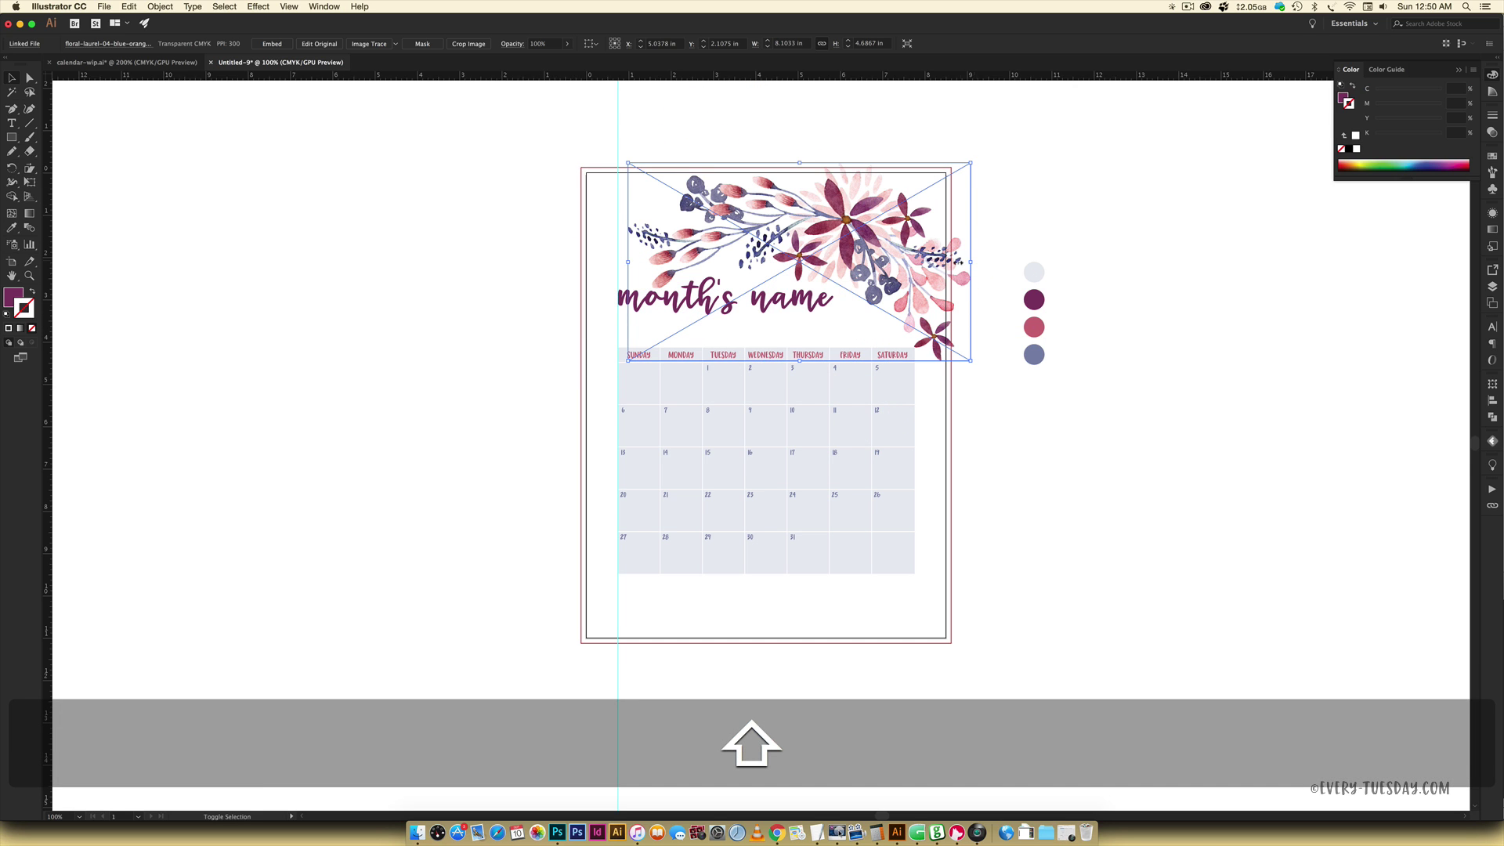
mouse_move(892, 241)
mouse_down()
mouse_move(881, 223)
mouse_move(900, 224)
mouse_up()
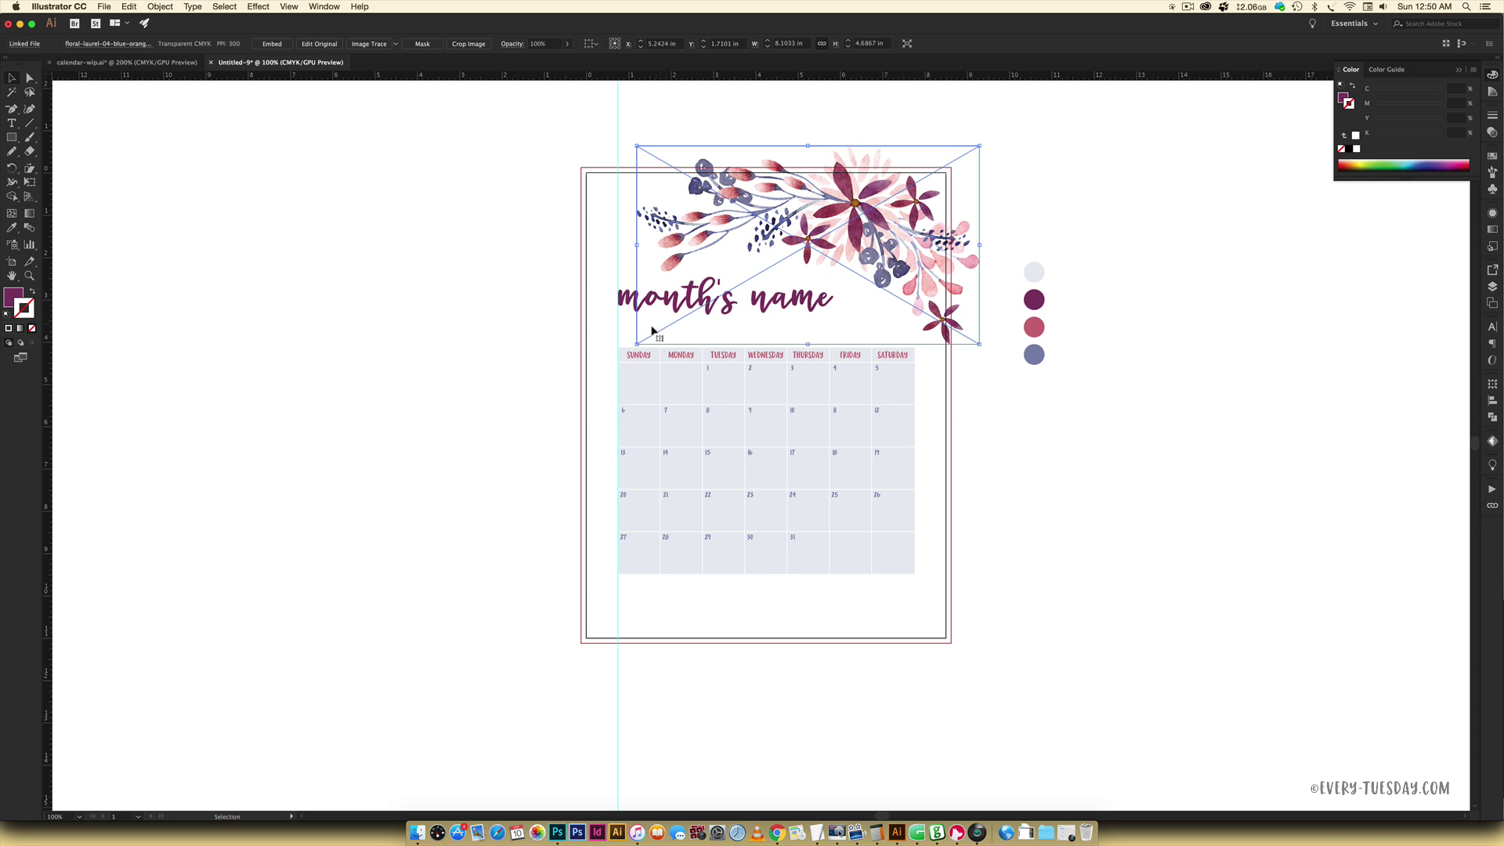
- Enlarge the laurel to about 8.74 by 5.05 in, fit it over the page's upper-right corner and deselect it
drag(637, 343, 610, 359)
drag(913, 220, 921, 212)
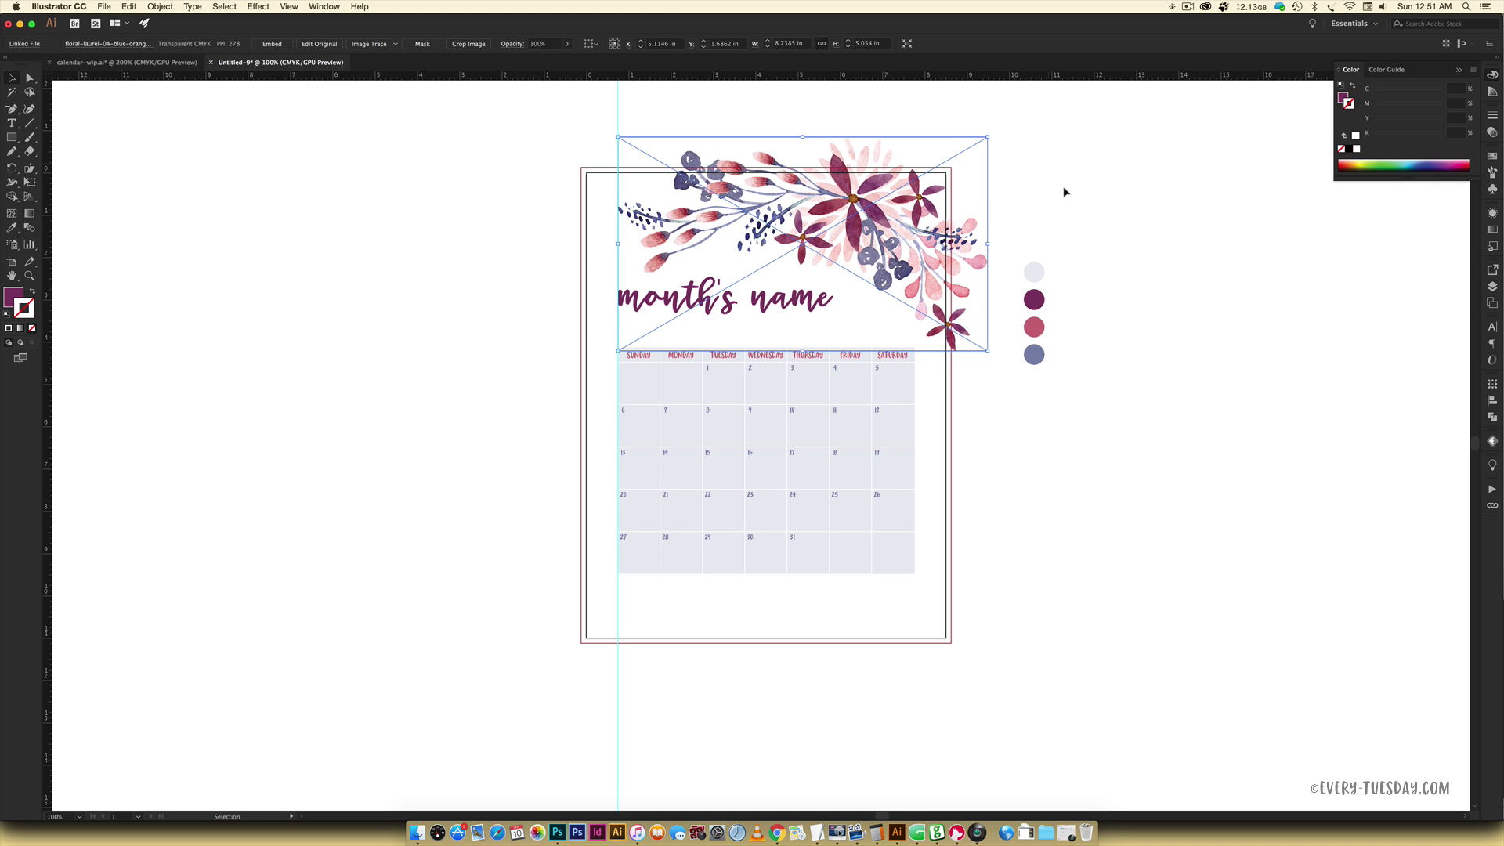
click(1086, 207)
scroll(1046, 208, down, 2)
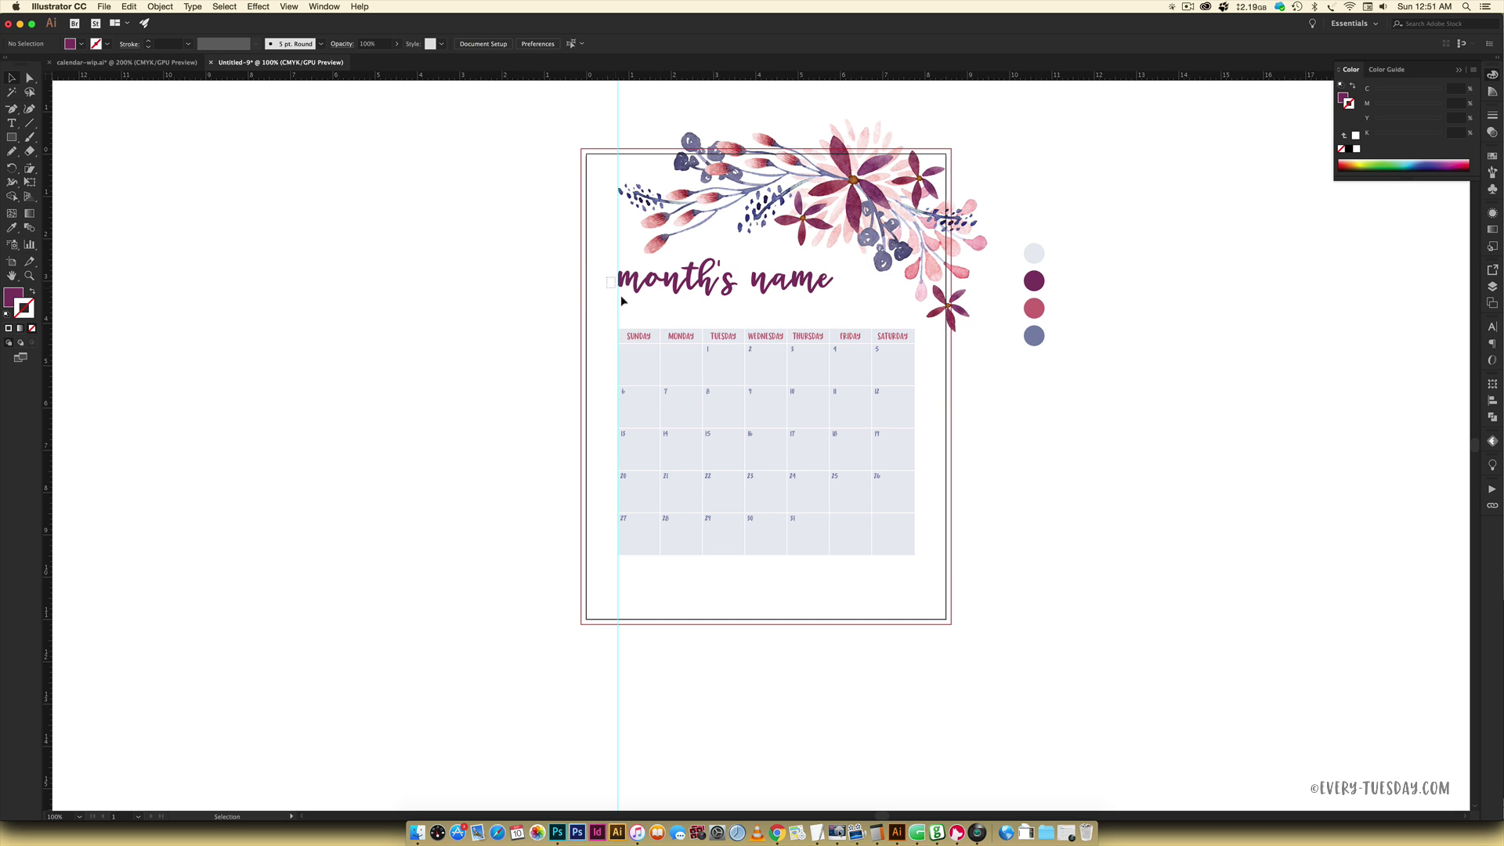
drag(623, 300, 867, 578)
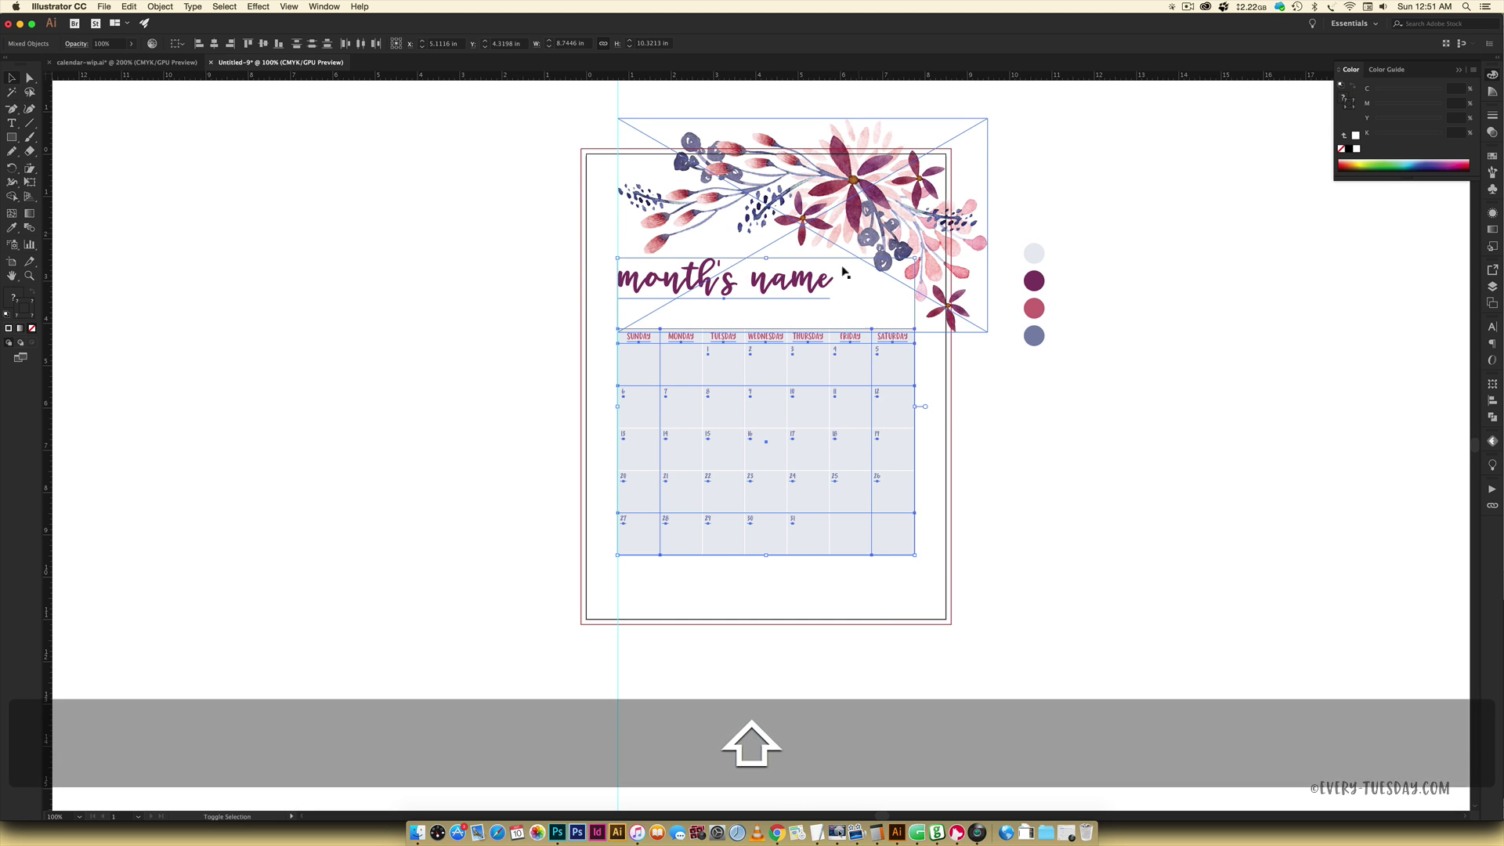
shift+click(845, 271)
drag(794, 392, 794, 430)
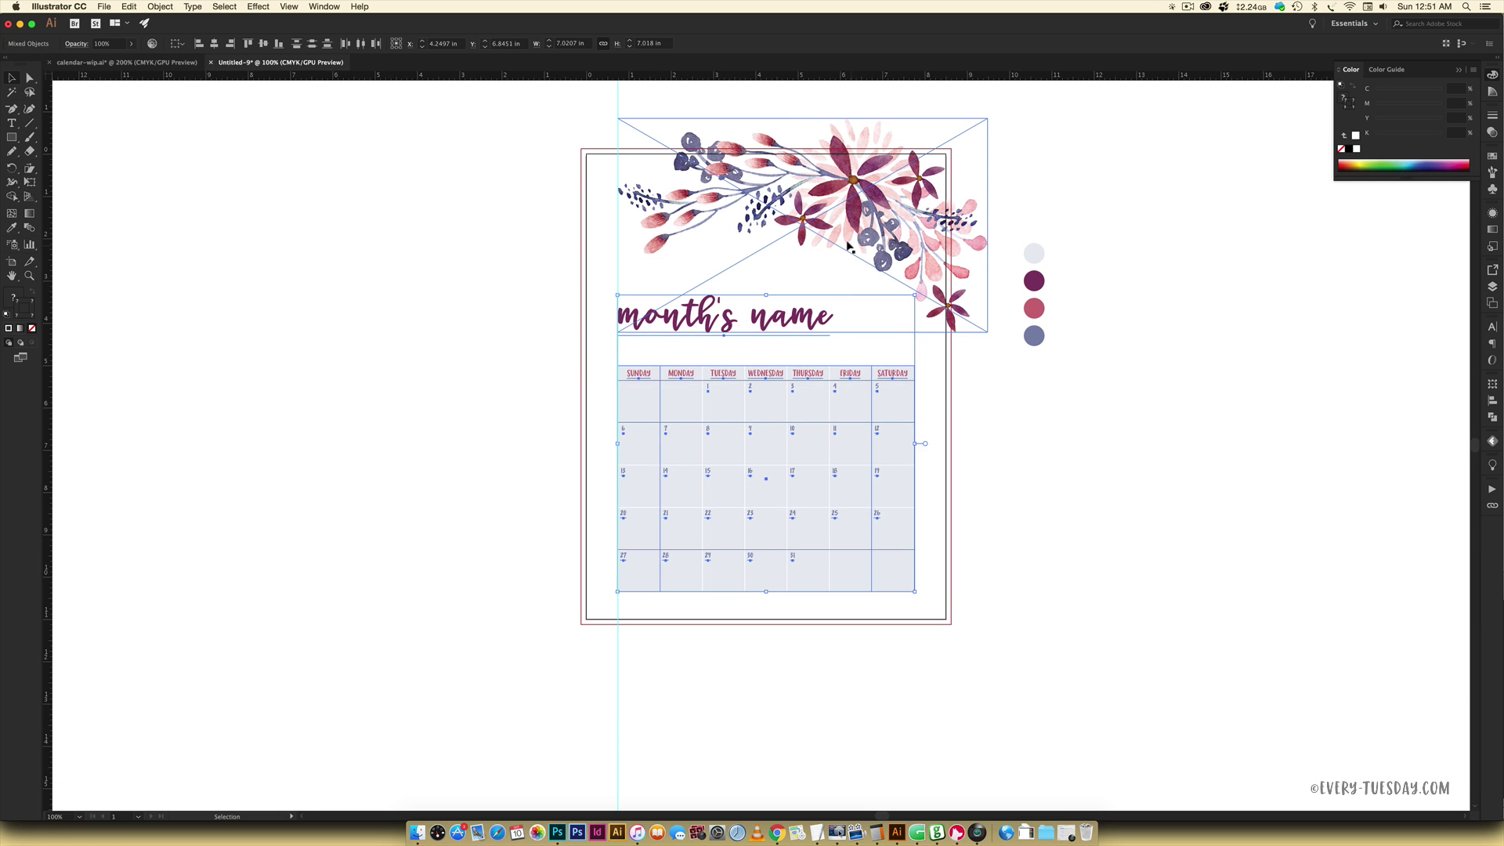
click(847, 246)
drag(618, 331, 575, 366)
click(1285, 541)
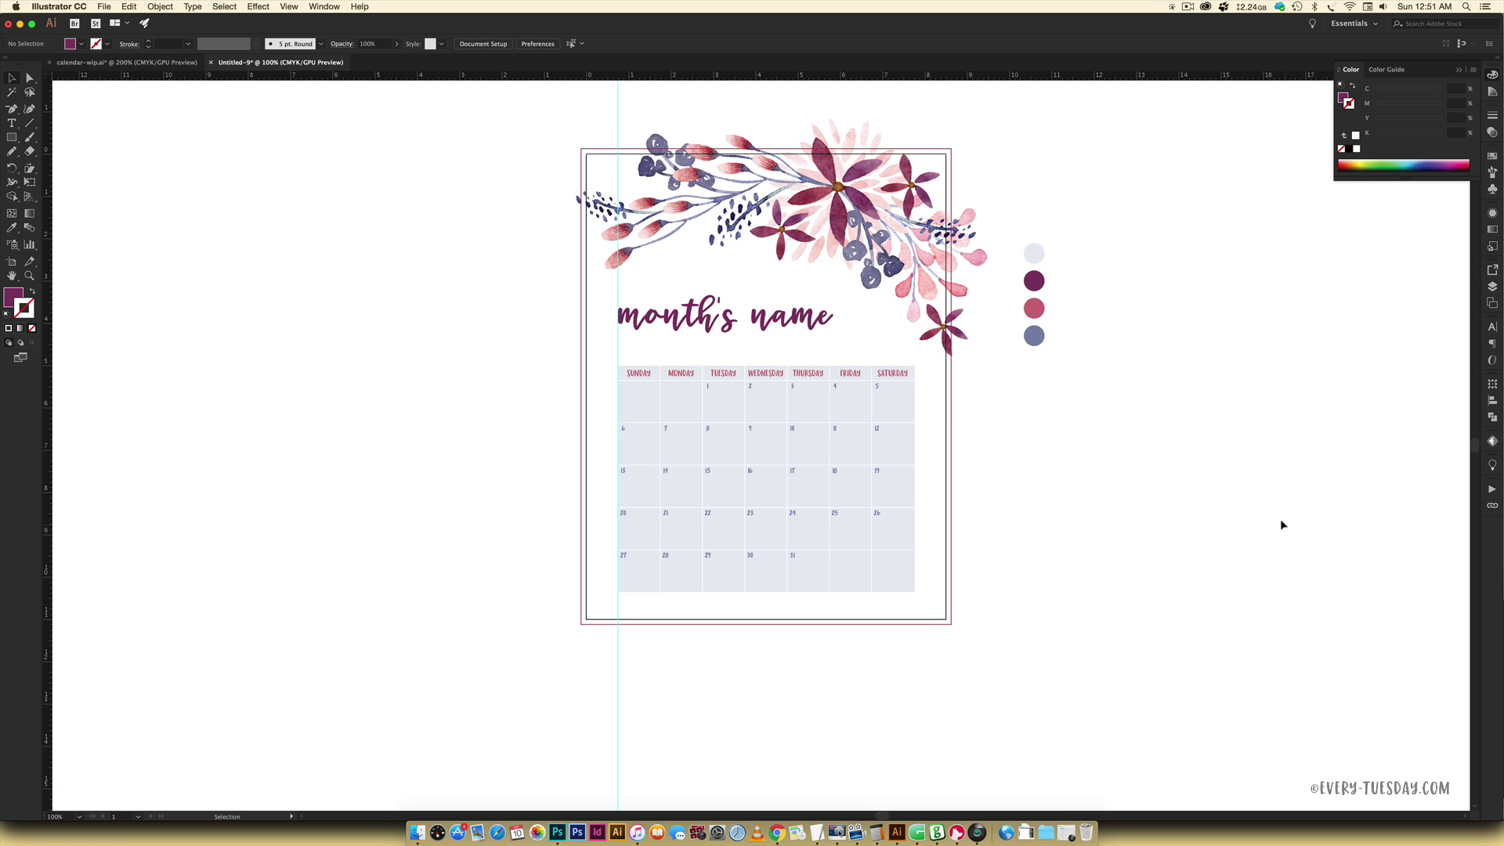
key(super+z)
key(super+z)
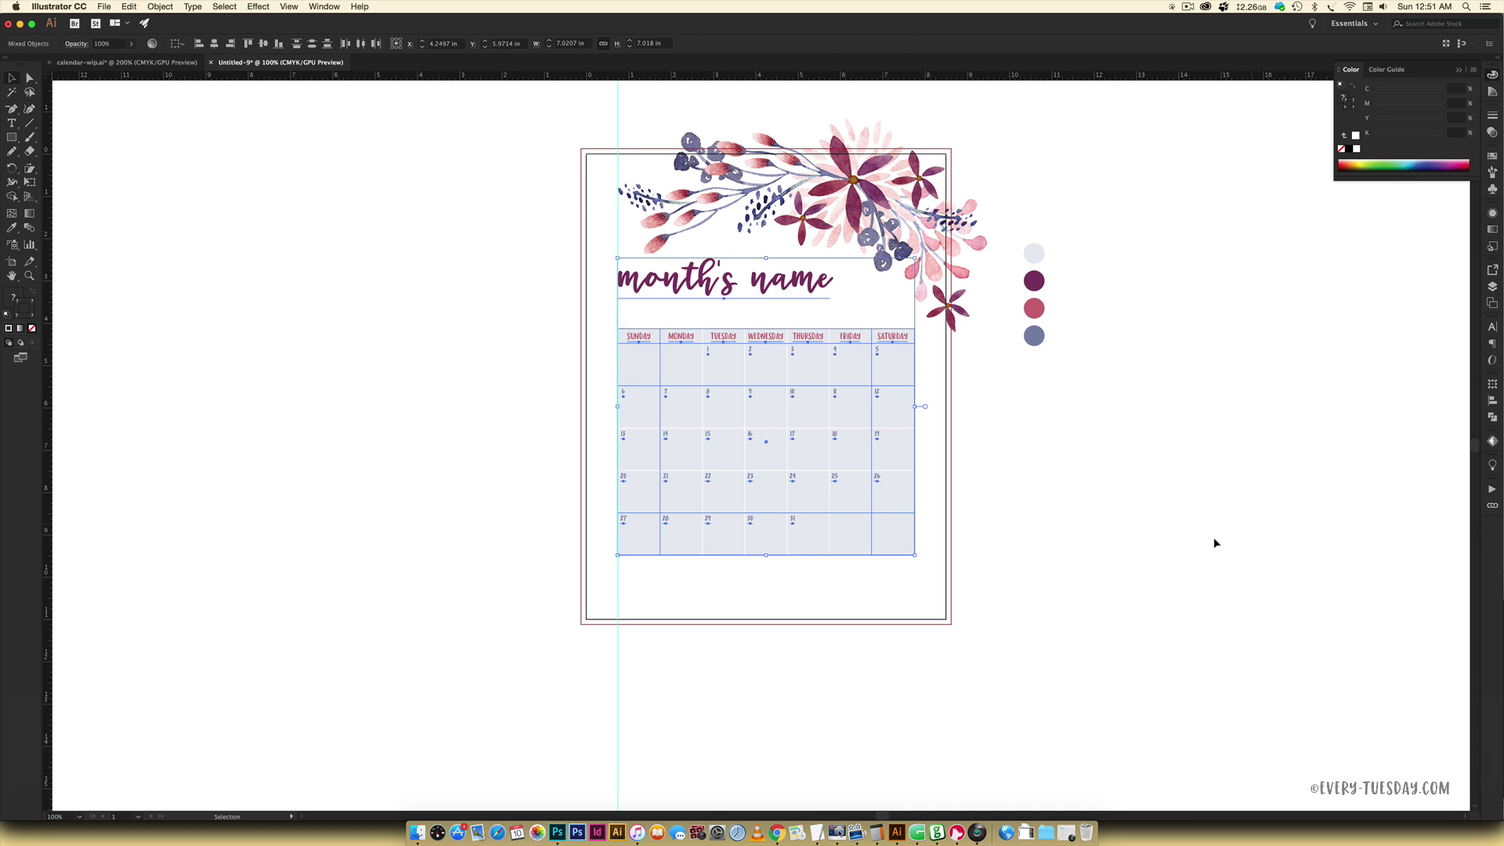
- Duplicate the laurel, rotate the copy 180° and position it over the page's lower-left corner
drag(889, 208, 658, 553)
scroll(682, 548, down, 5)
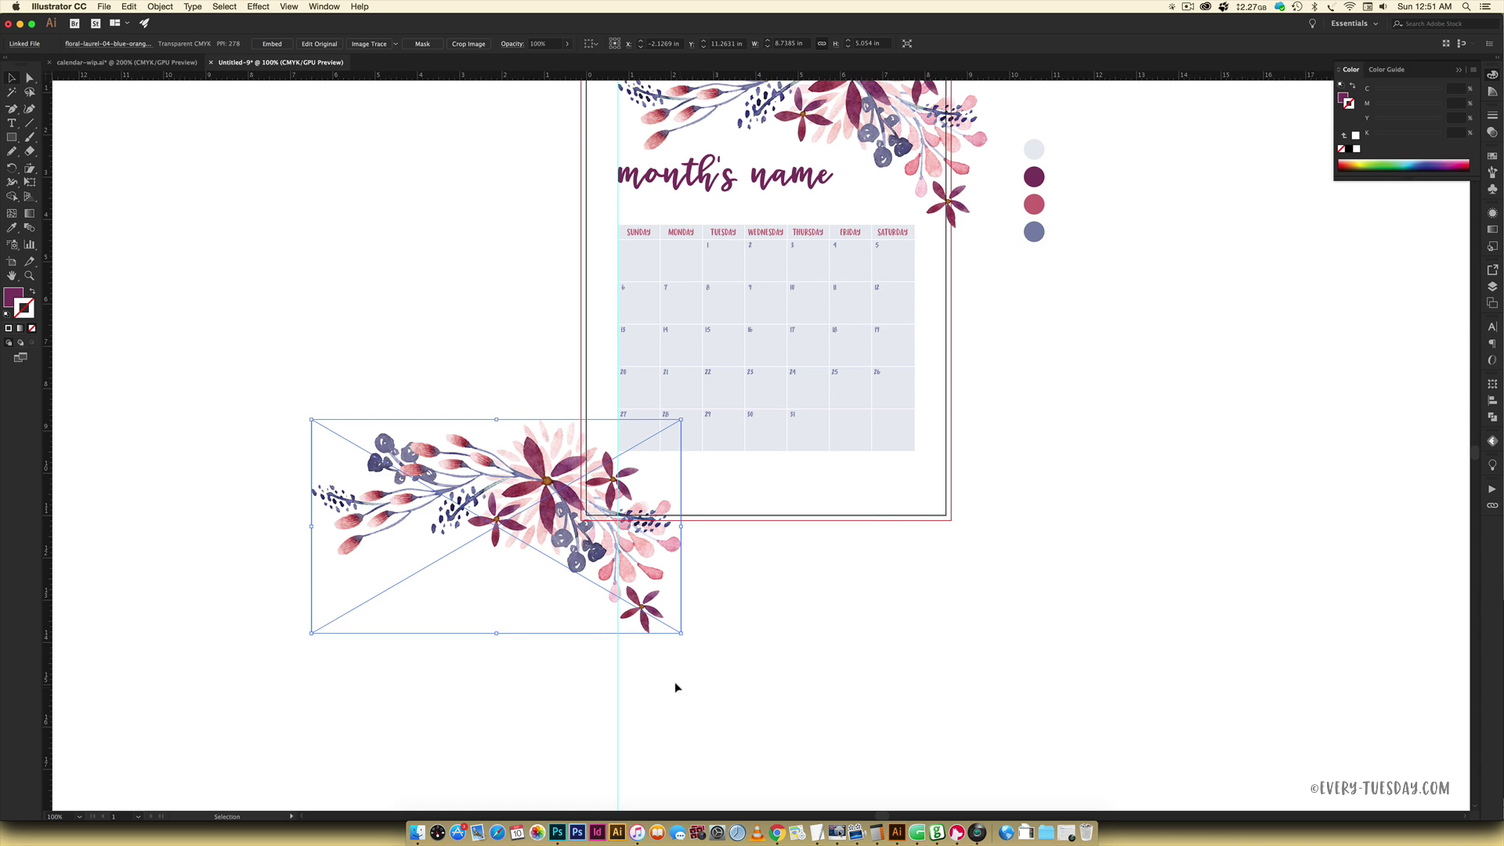
drag(682, 631, 161, 453)
drag(562, 560, 766, 505)
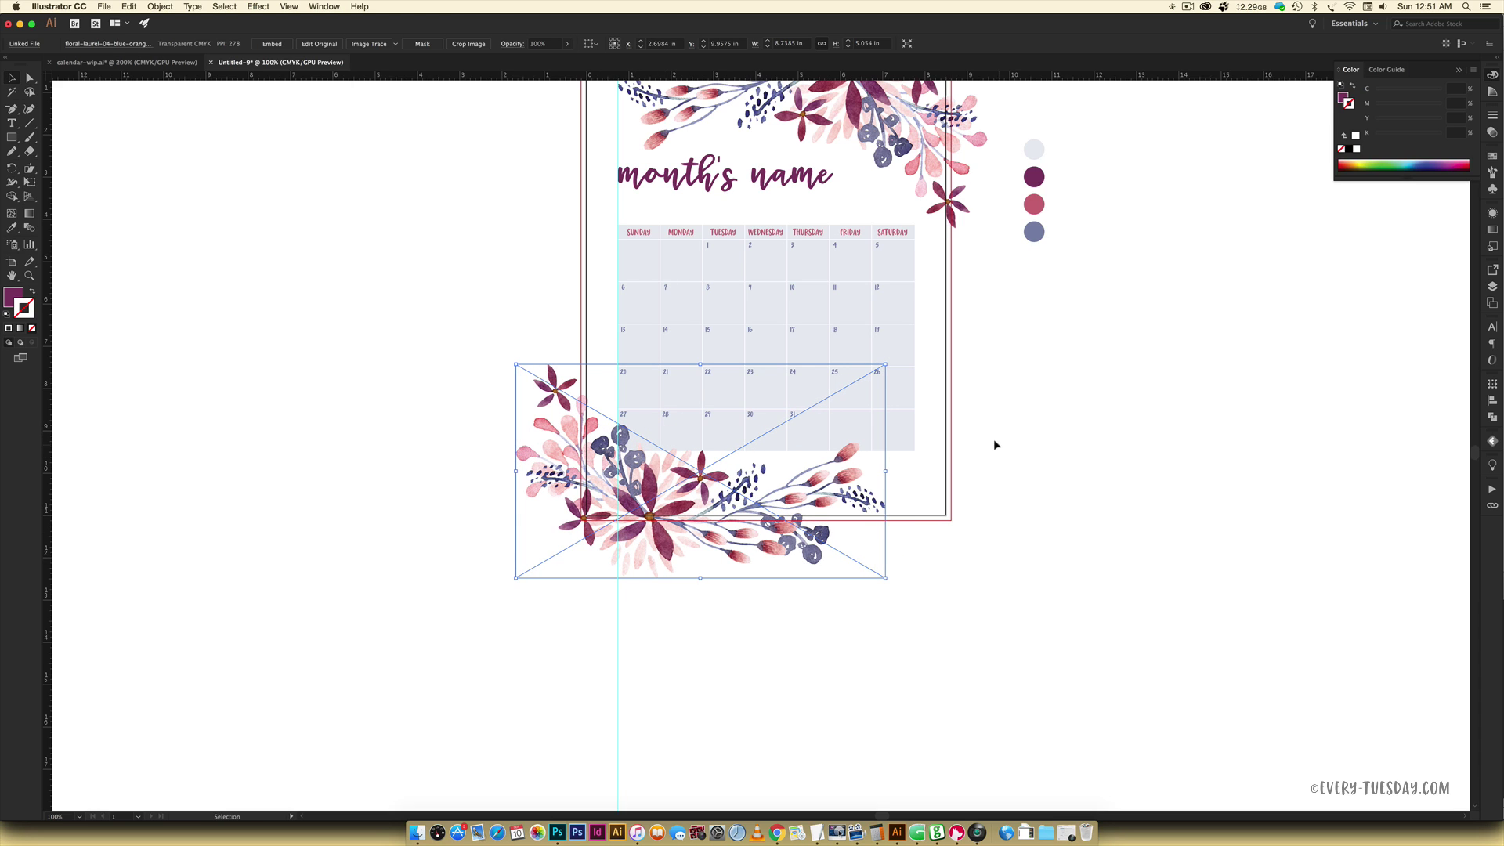
- Nudge the lower laurel about 0.28 in to the right along the page's bottom edge
key(super+equal)
key(Right)
key(Right)
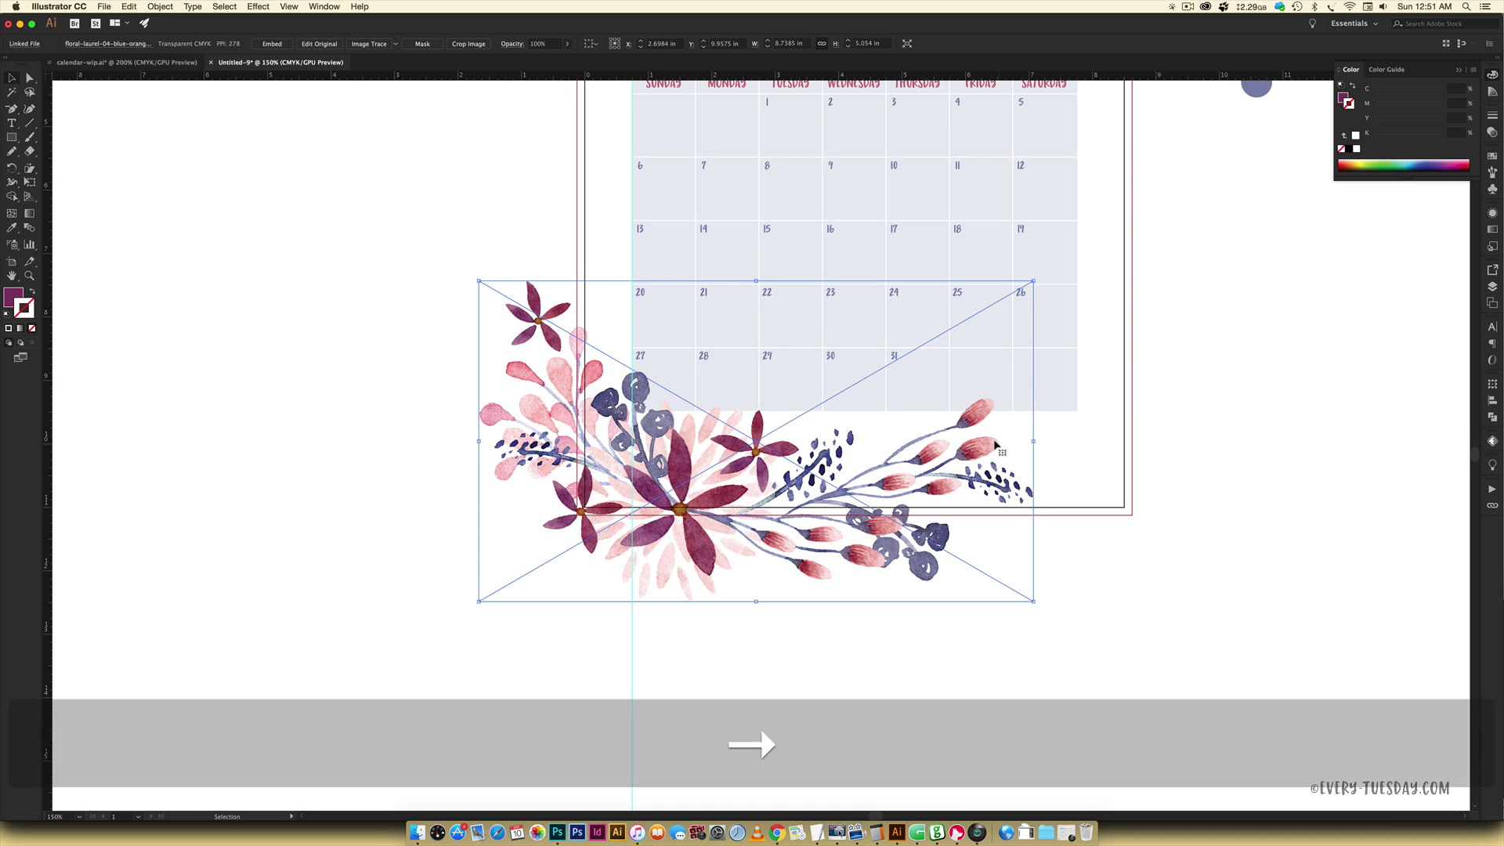
key(Right)
key(Right)
key(Right)
key(Right)
key(Right)
key(Right)
key(Right)
key(Right)
key(Right)
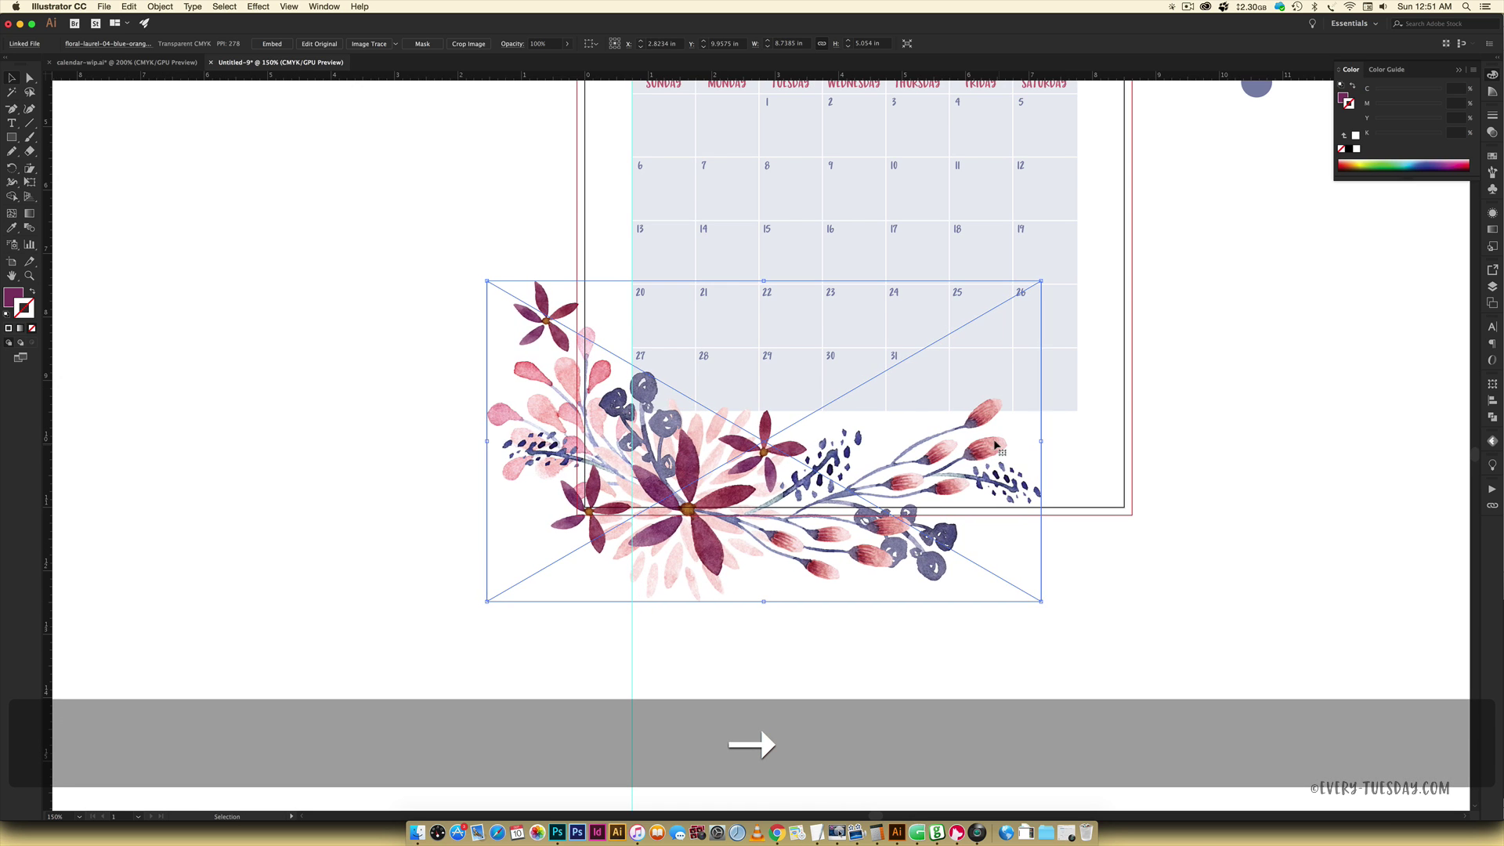
key(Right)
key(Right)
key(Right)
key(Right)
key(Right)
key(Right)
key(Right)
key(Right)
key(Right)
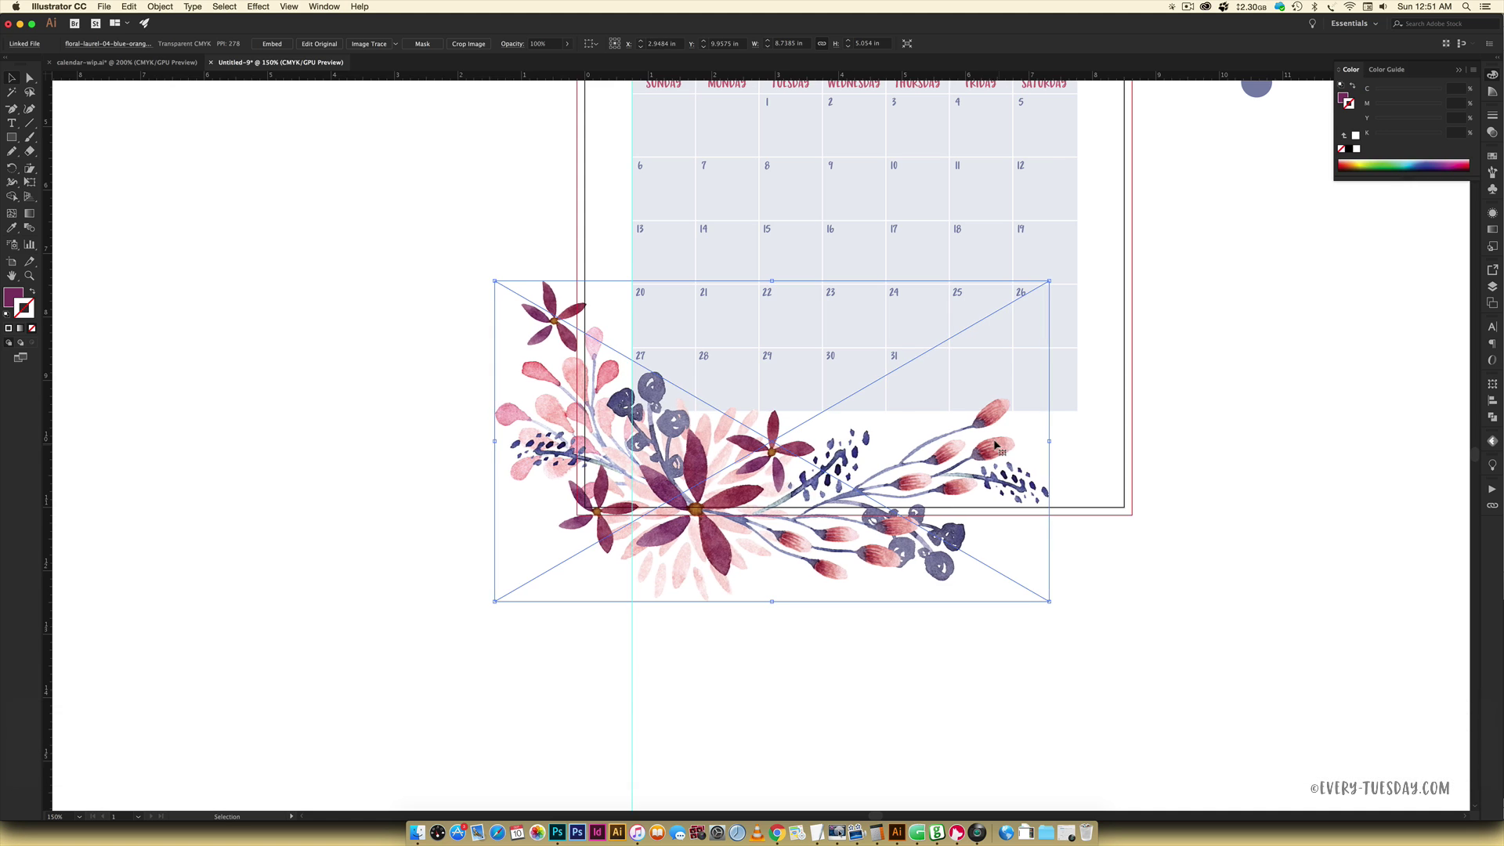
key(Left)
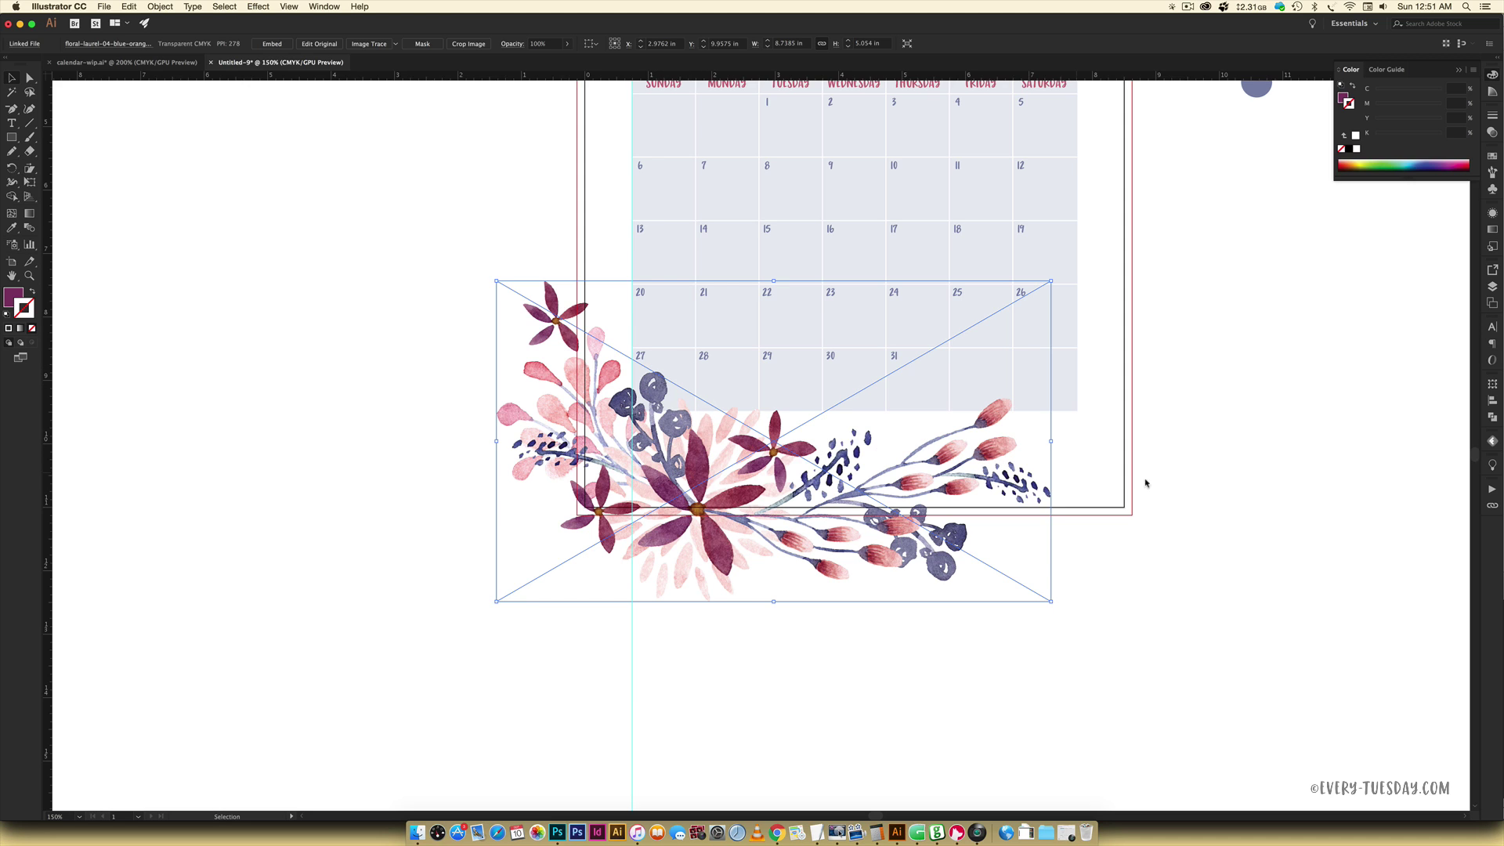
key(super+shift+bracketleft)
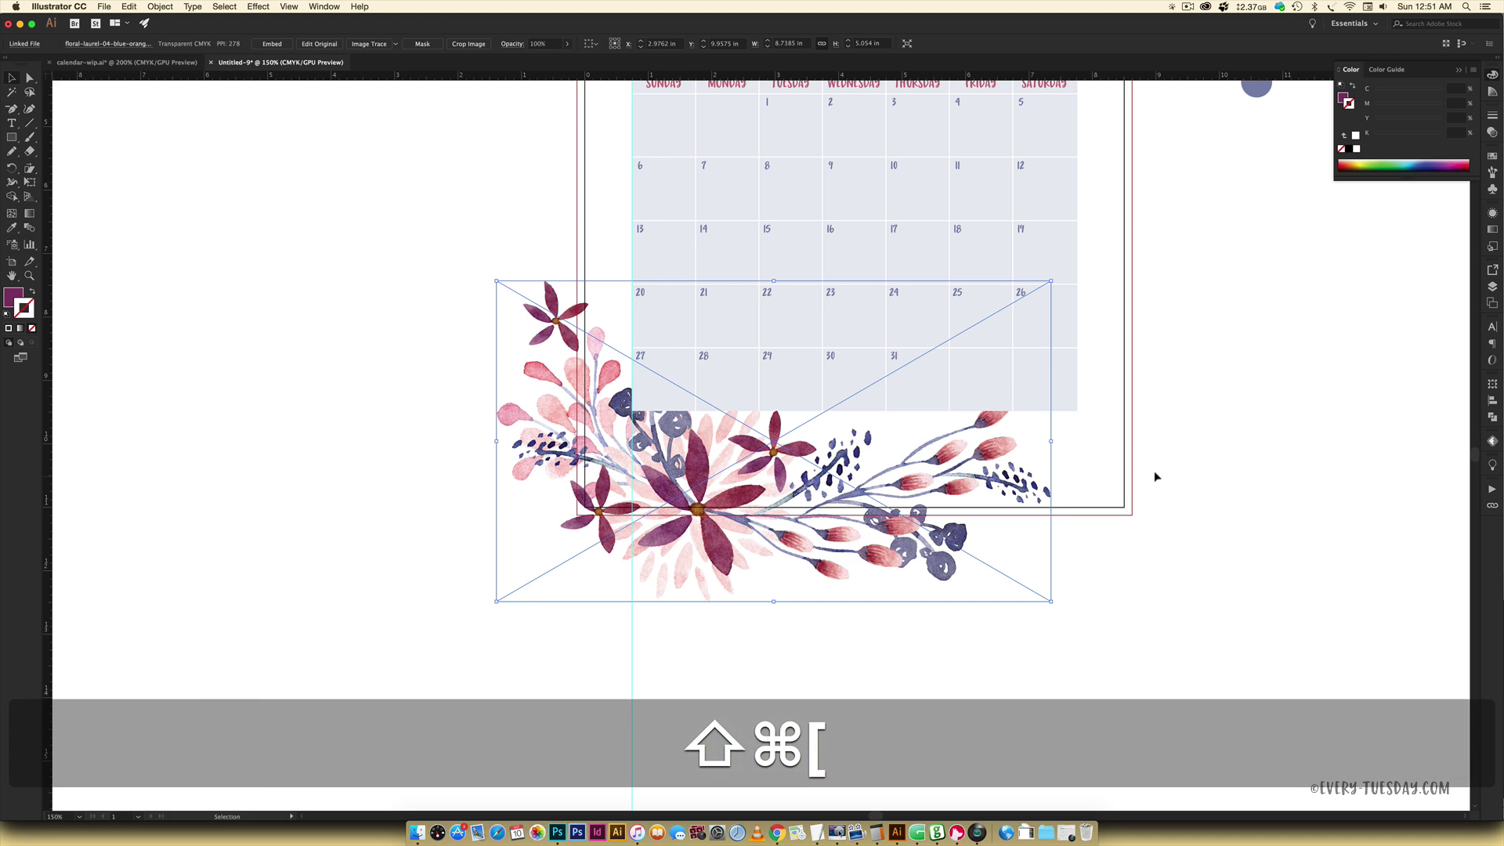
click(1245, 517)
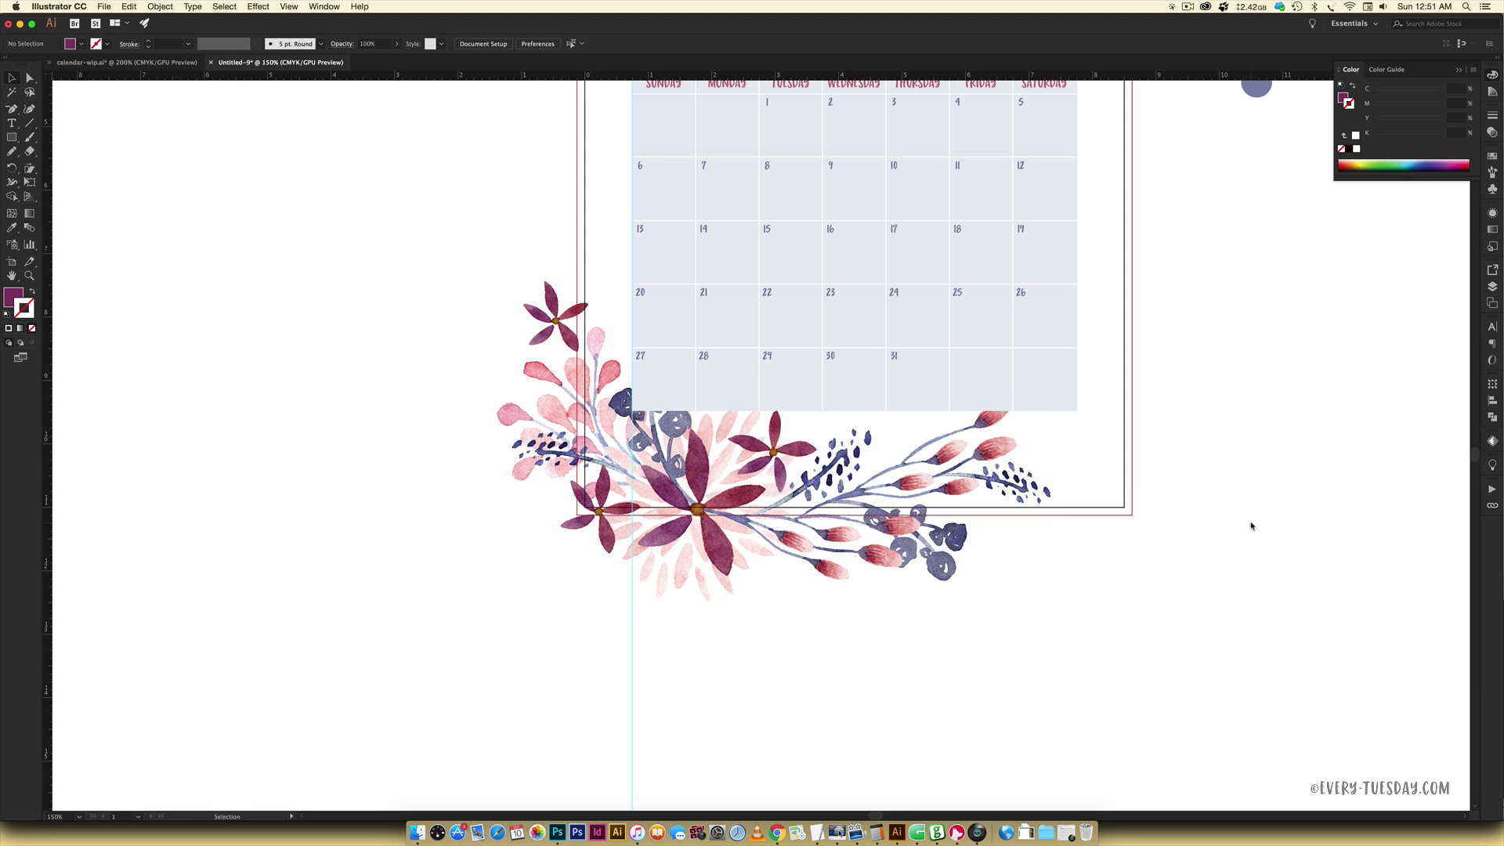
key(super+z)
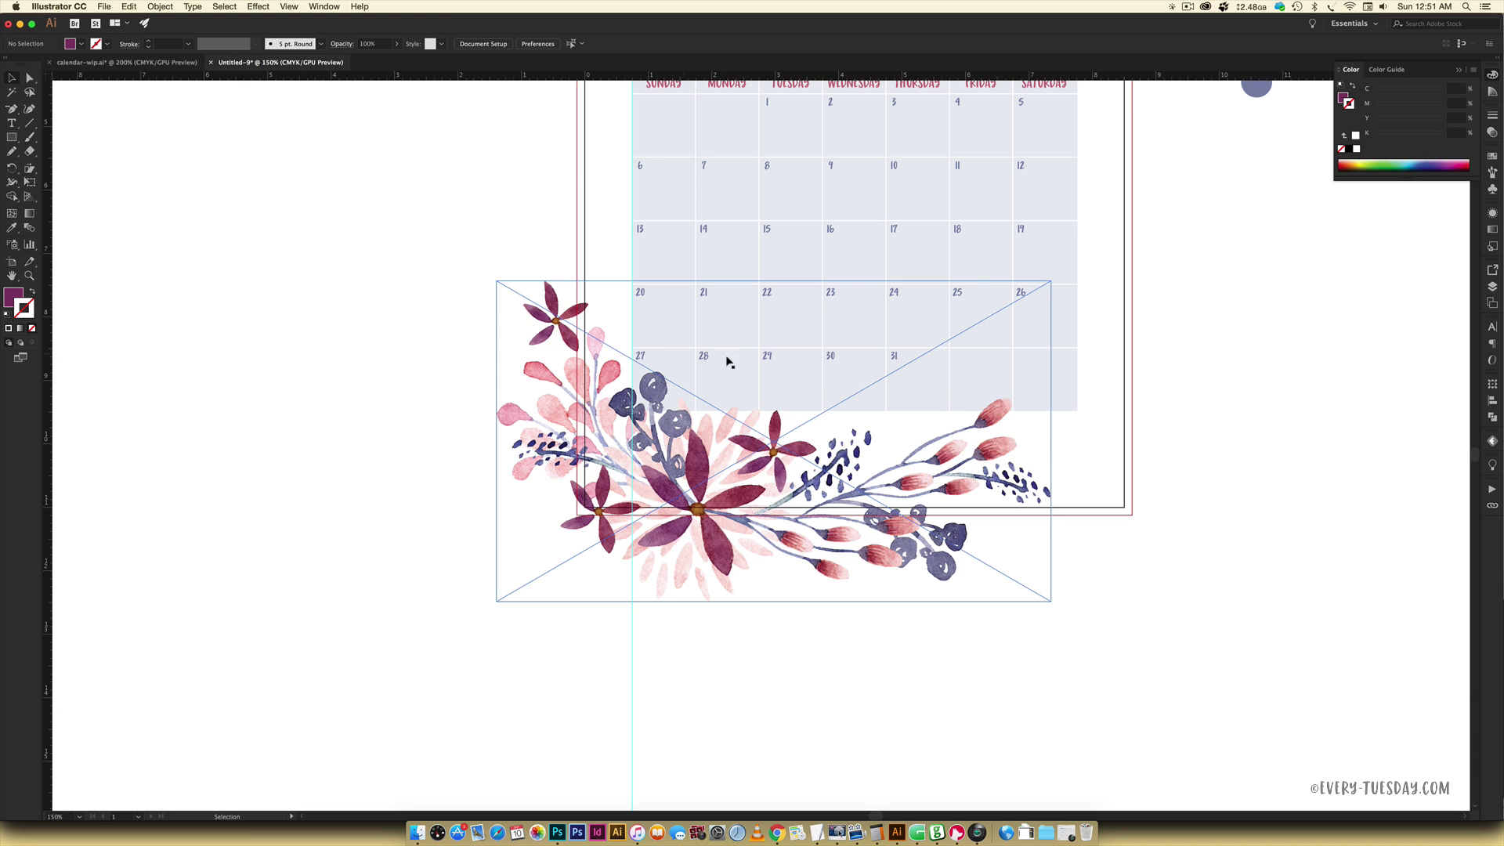
- Nudge the calendar group up about 0.18 in, closer to the title, and deselect it
key(super+minus)
key(super+minus)
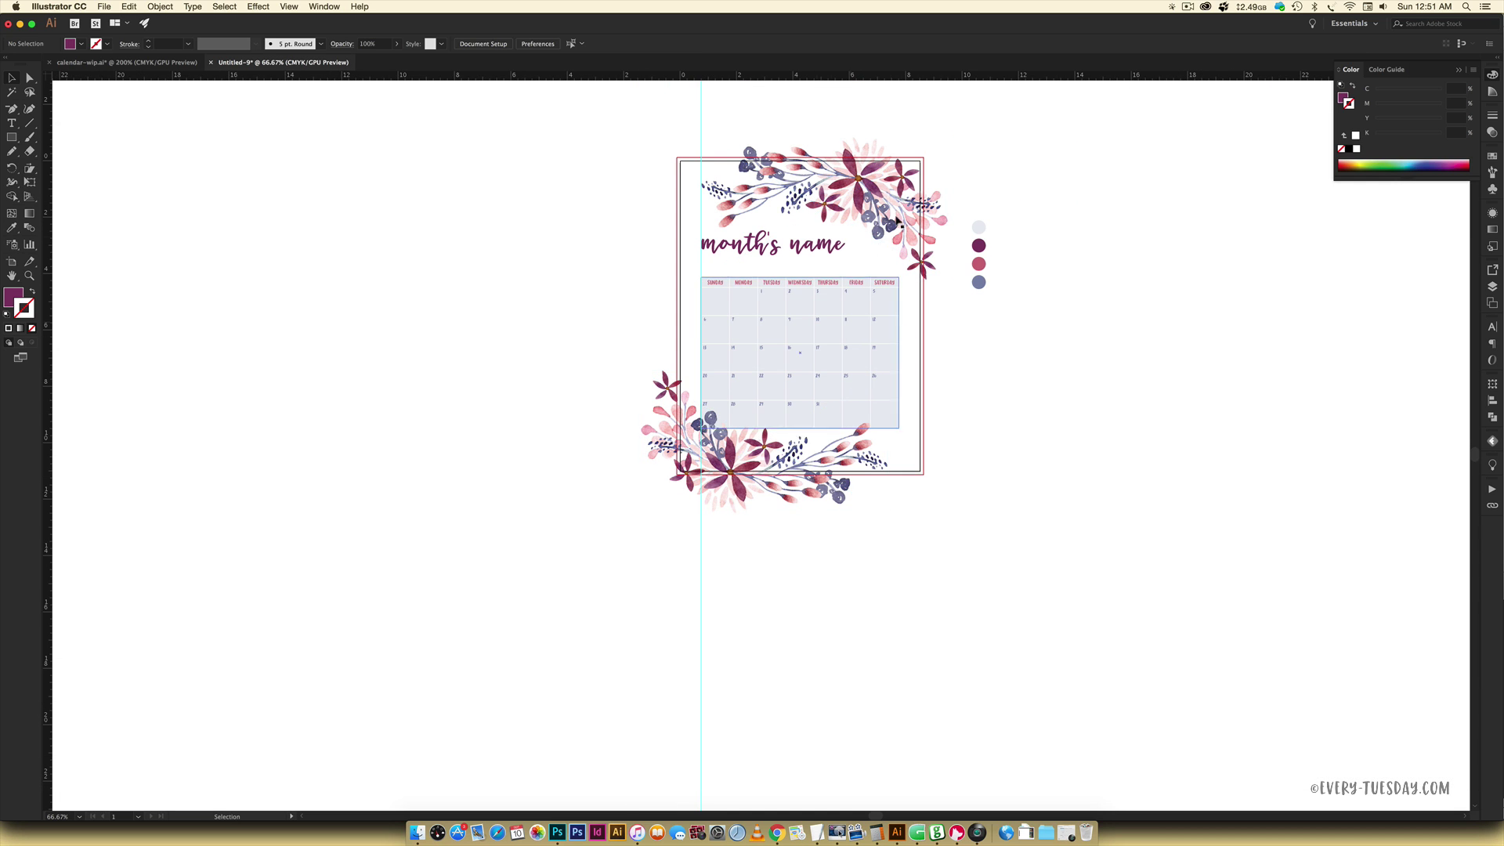
scroll(1053, 449, up, 2)
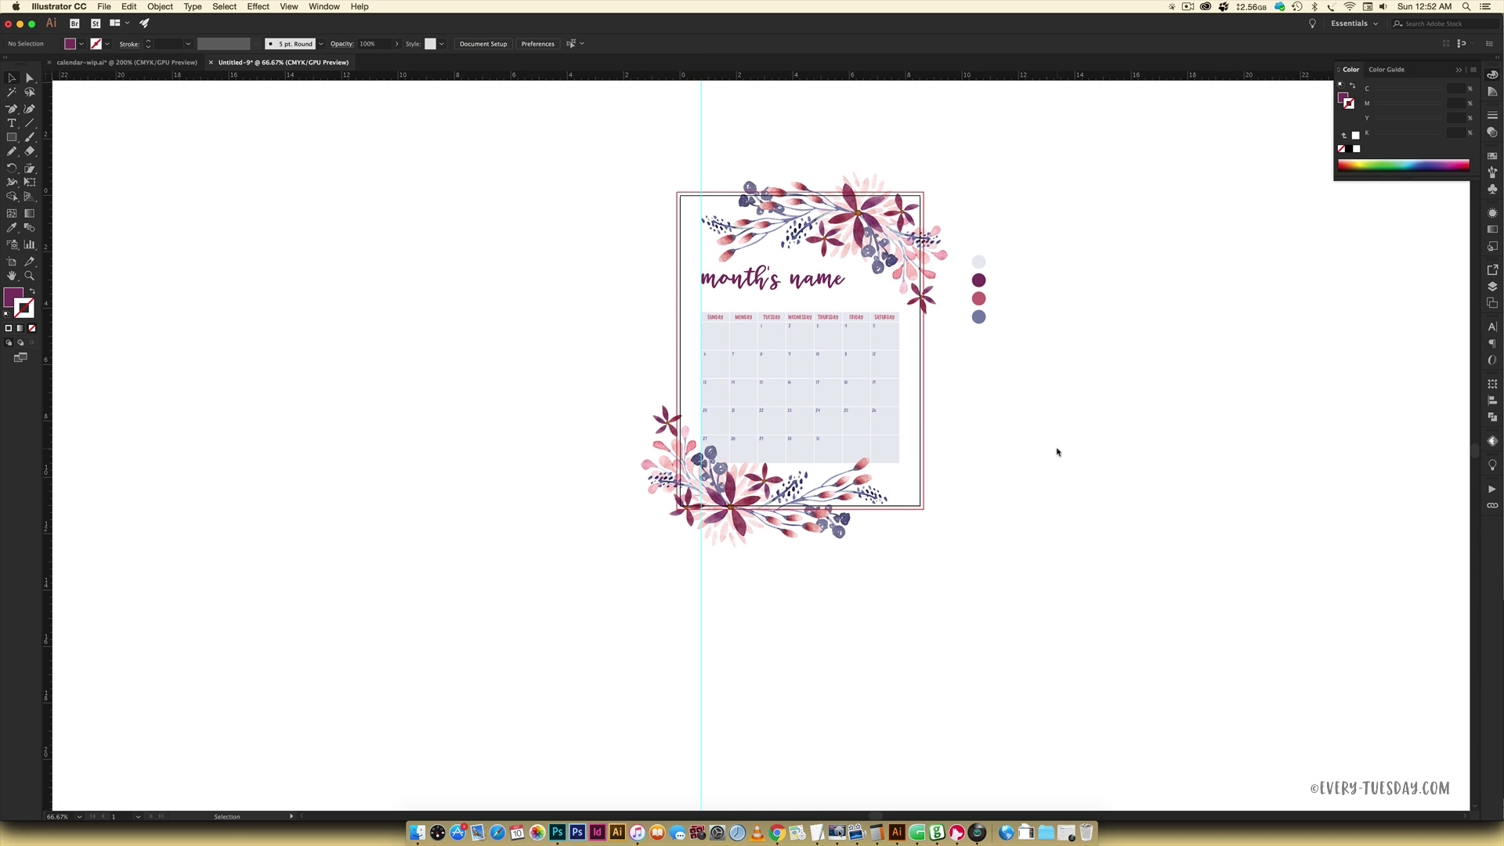
key(super+equal)
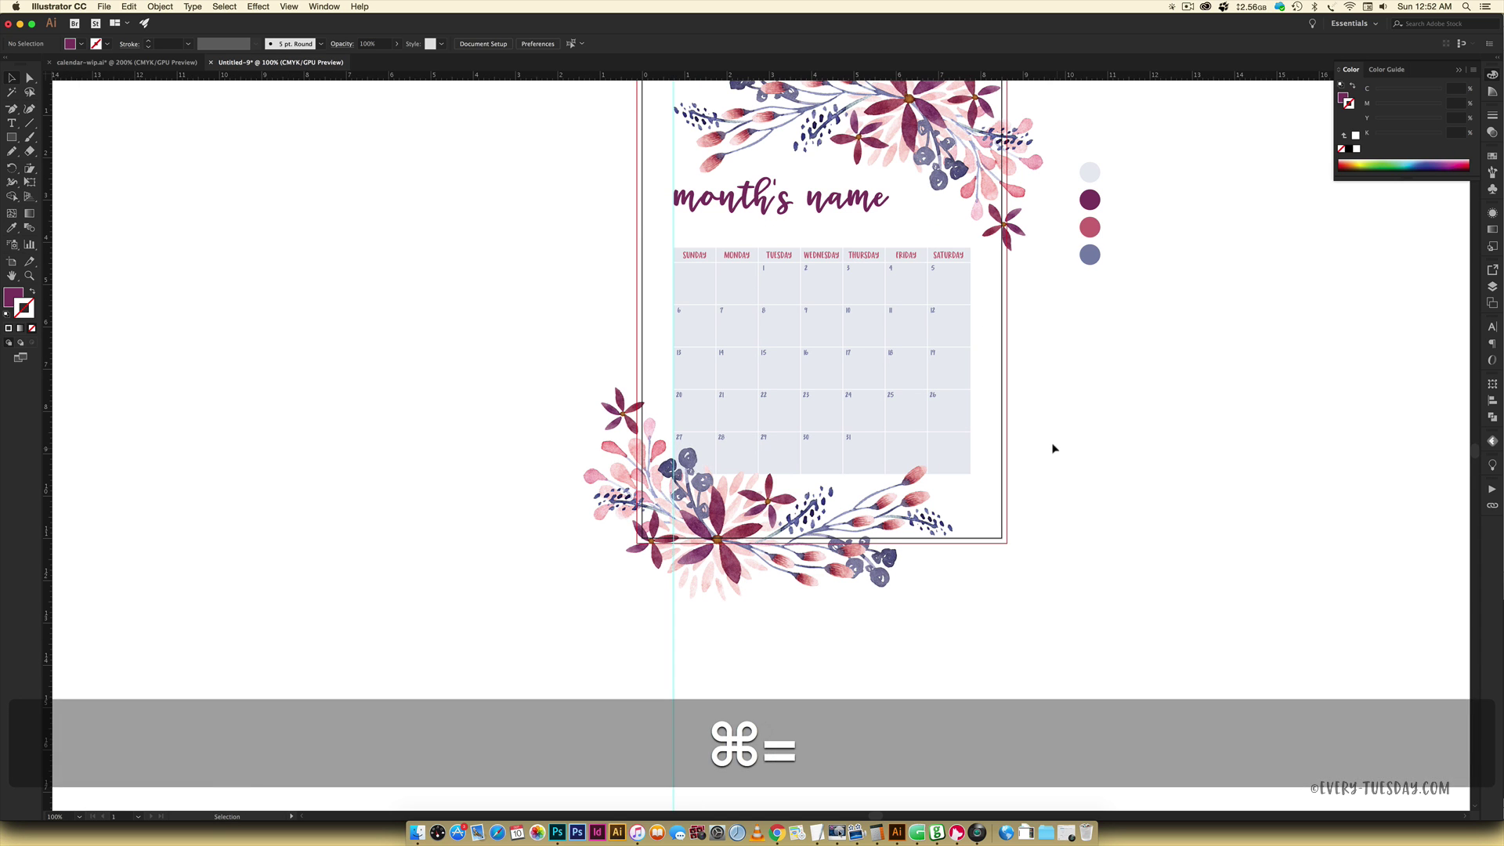
click(728, 251)
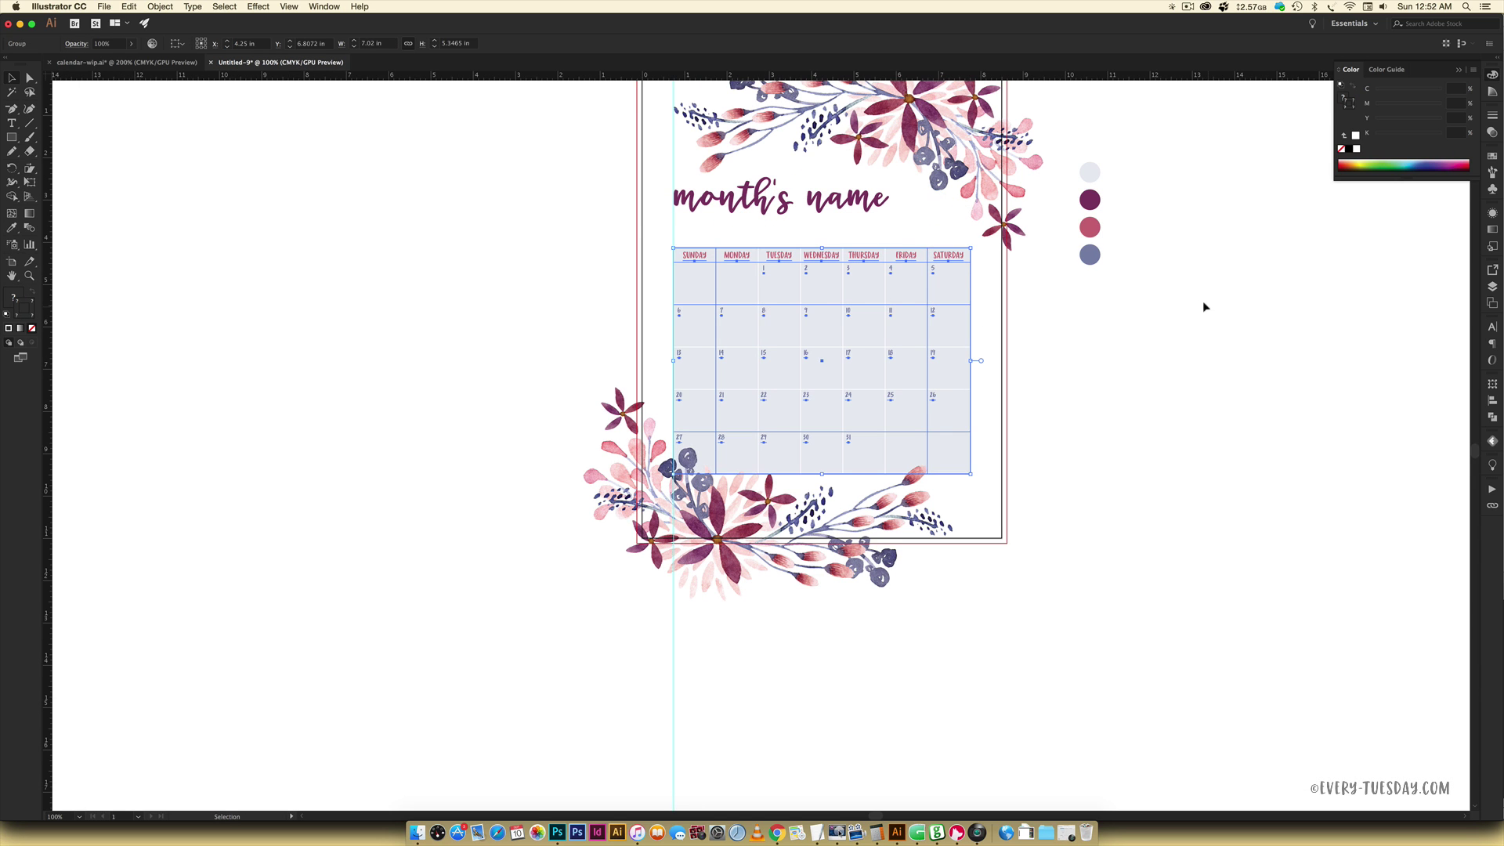
key(Up)
key(Up)
key(Up)
key(Up)
key(Up)
key(Up)
key(Up)
key(Up)
key(Up)
key(Up)
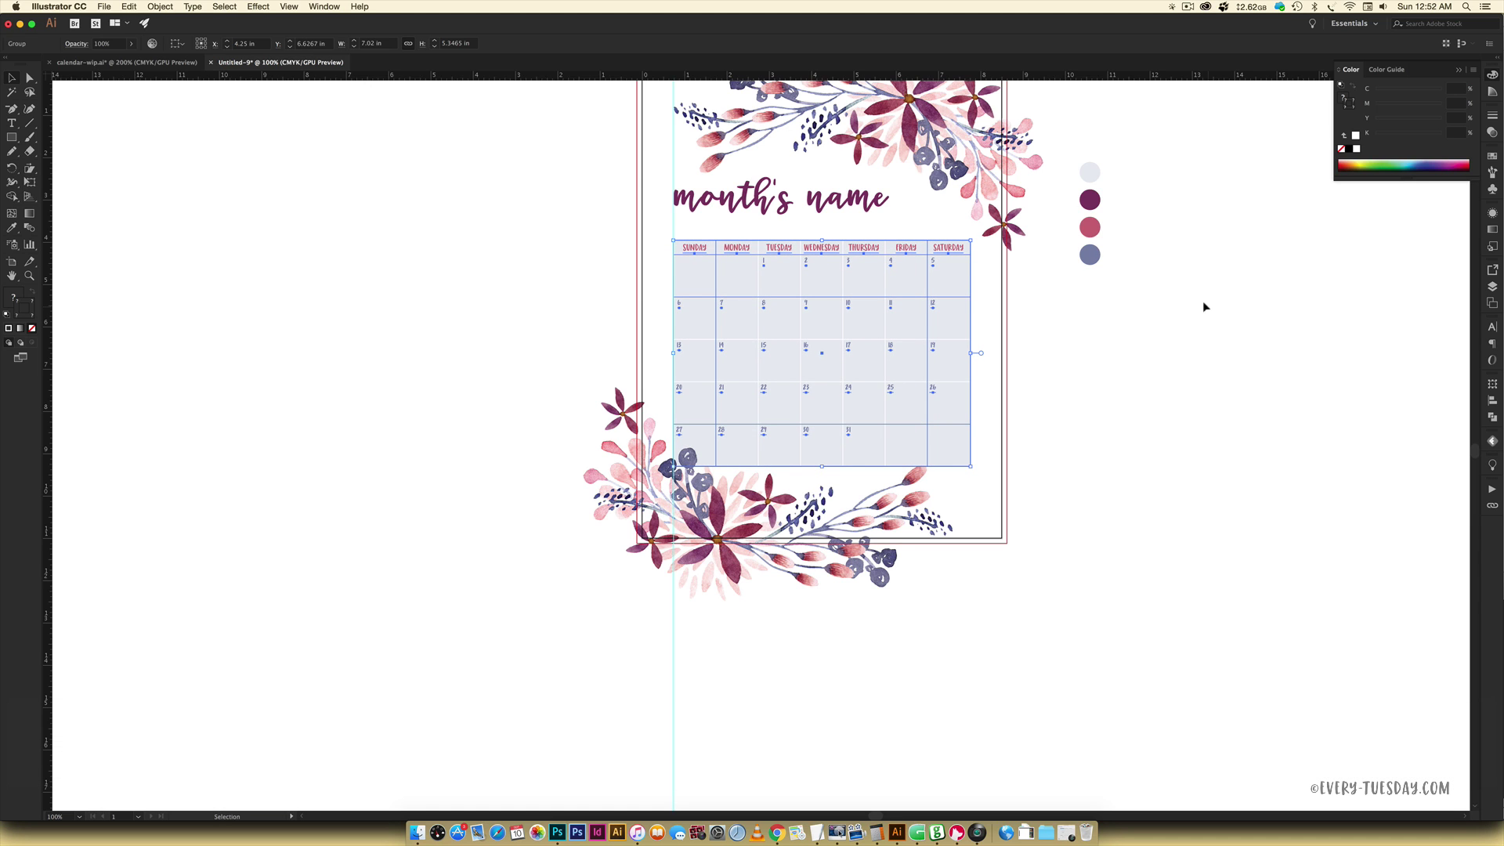
click(1256, 333)
scroll(1173, 380, up, 1)
scroll(1173, 380, up, 3)
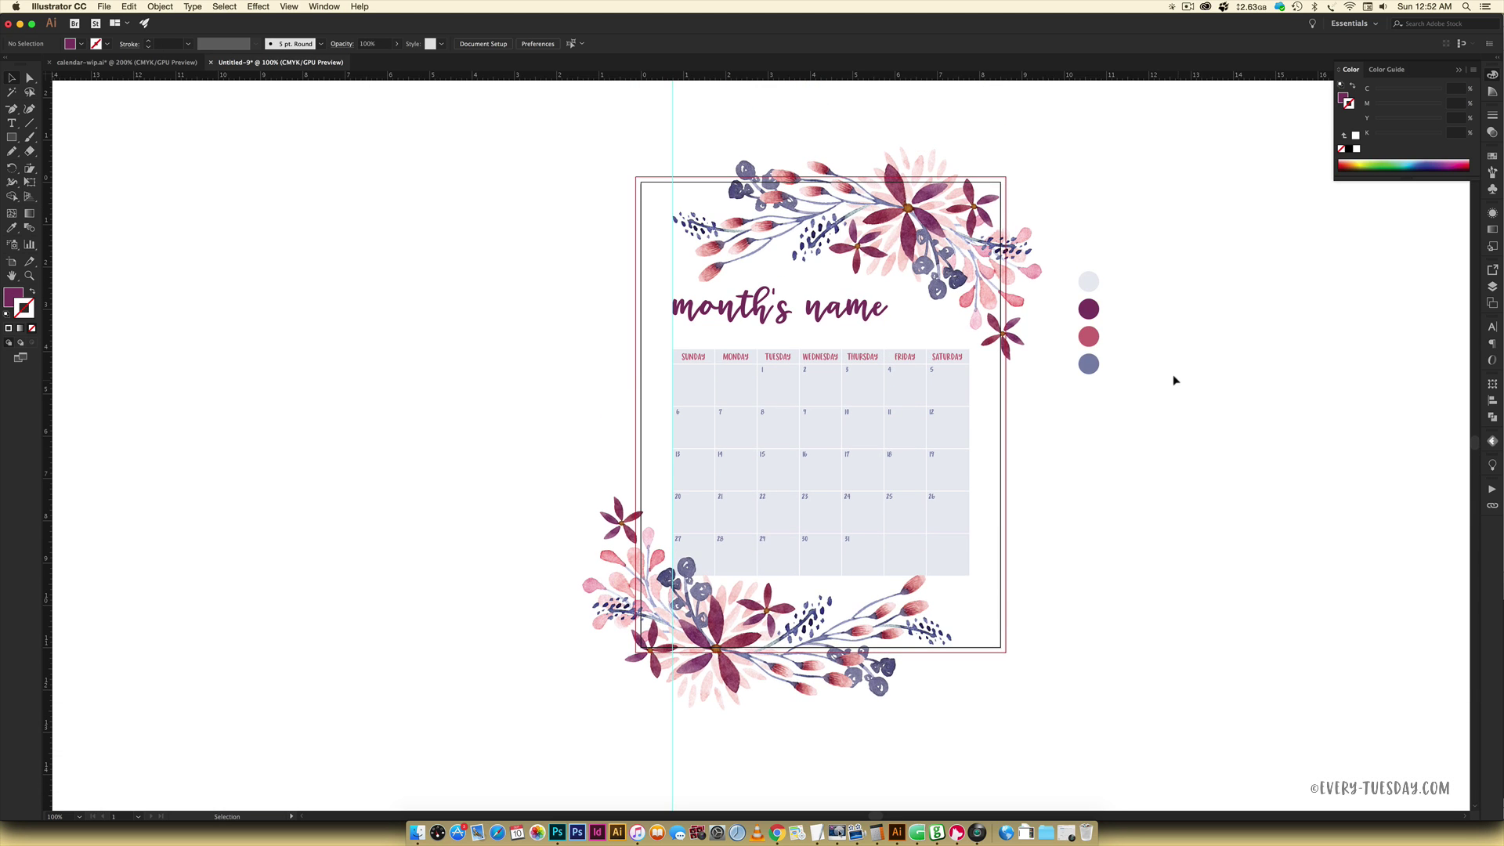